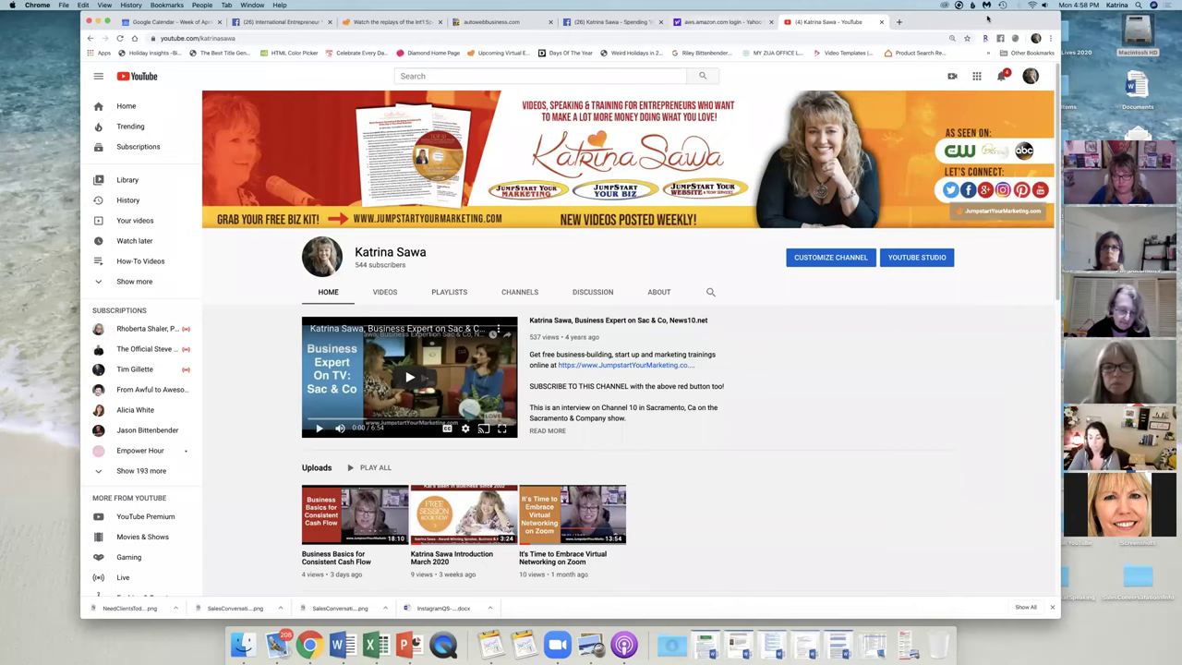
- Open the JumpstartYourMarketing.com link from the channel banner and compare the website with the YouTube channel page
left_click_drag(976, 15, 970, 15)
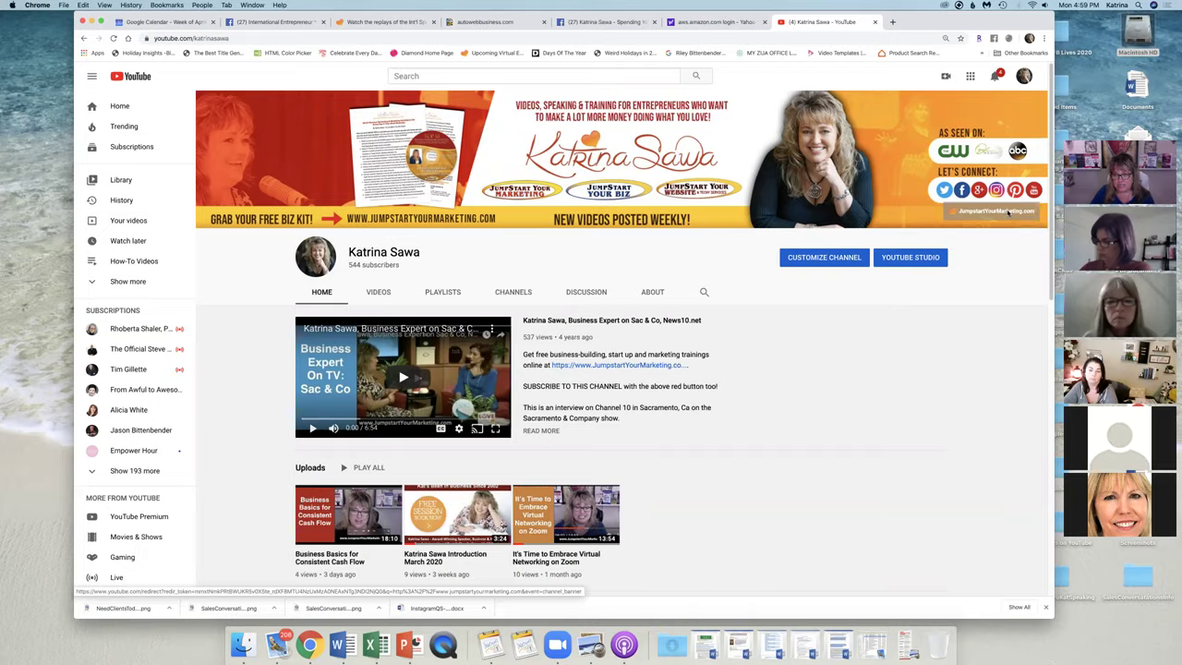
left_click(1009, 213)
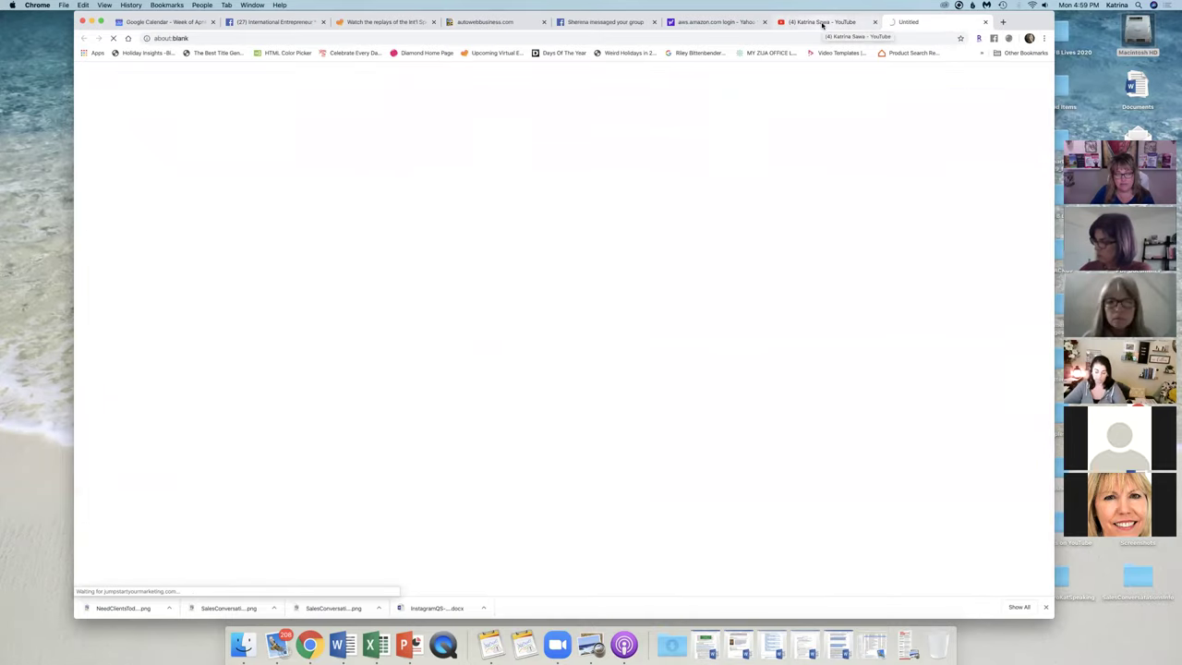
left_click(822, 22)
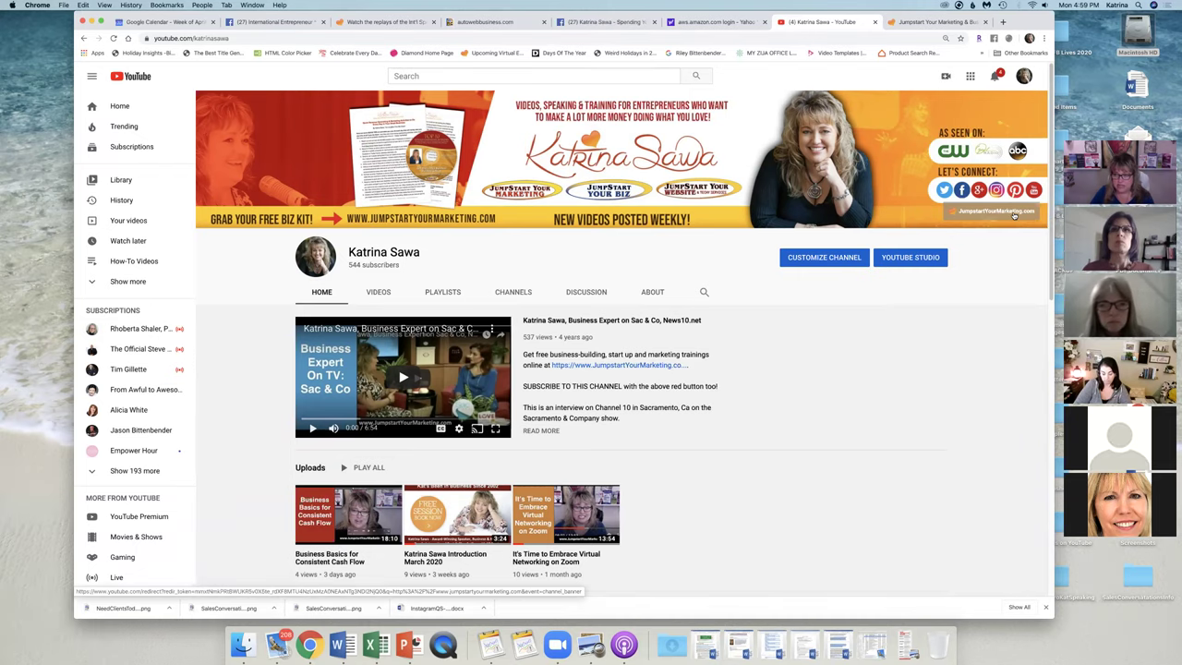
left_click(934, 22)
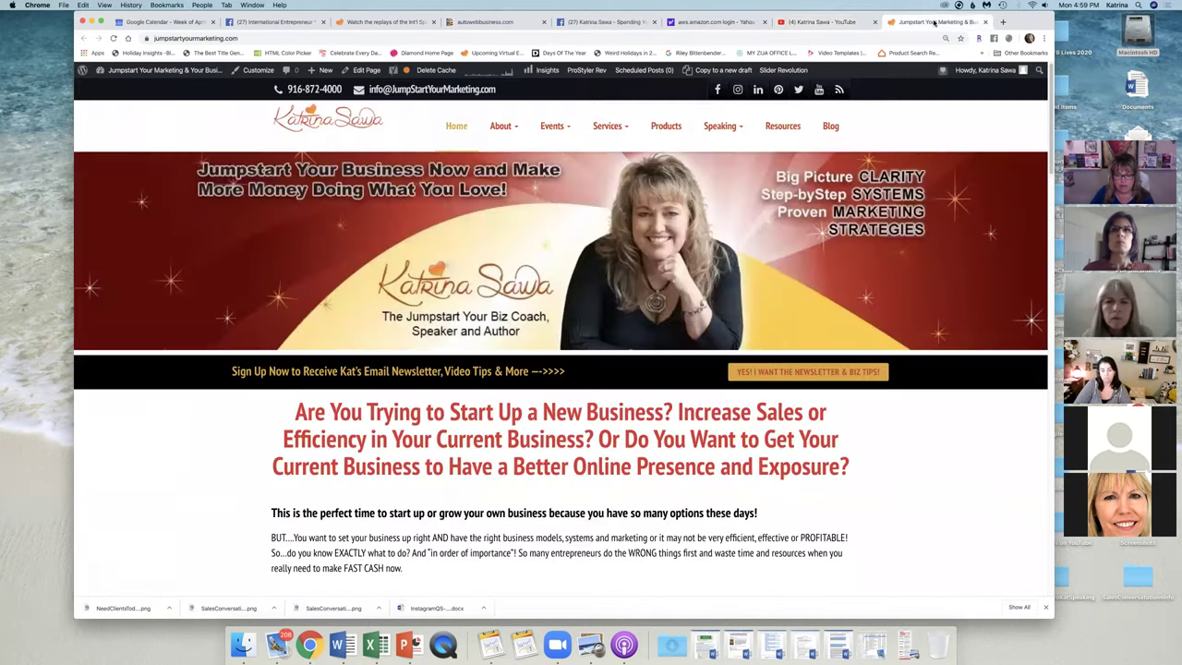
left_click(841, 22)
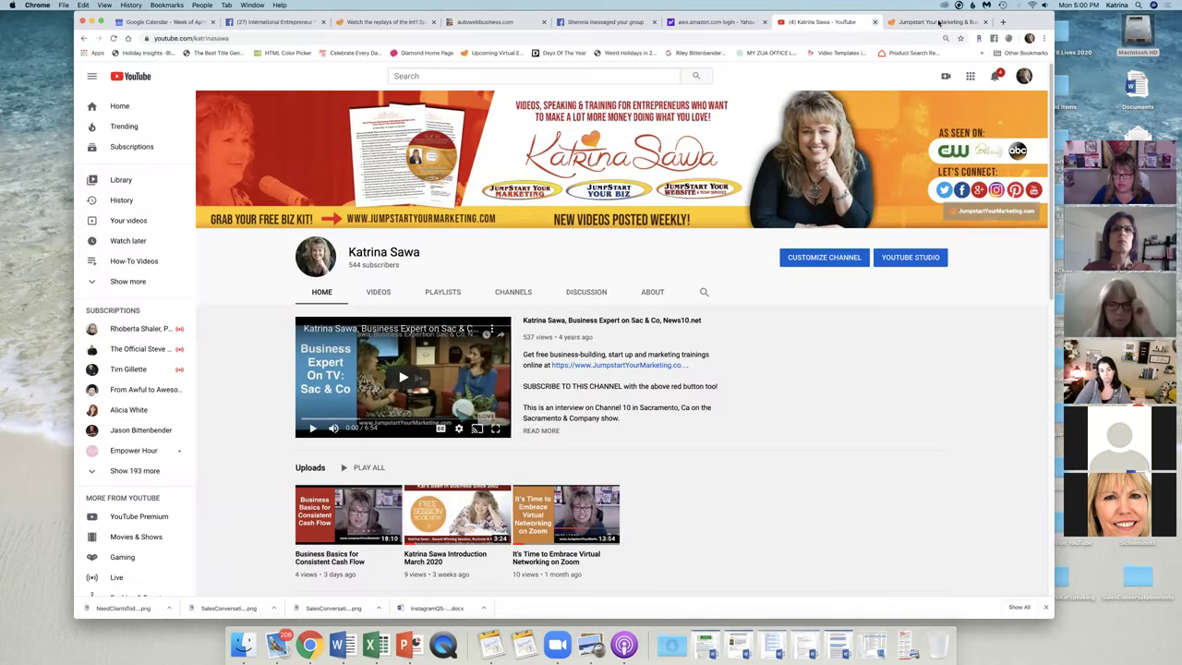
left_click(910, 20)
left_click(822, 21)
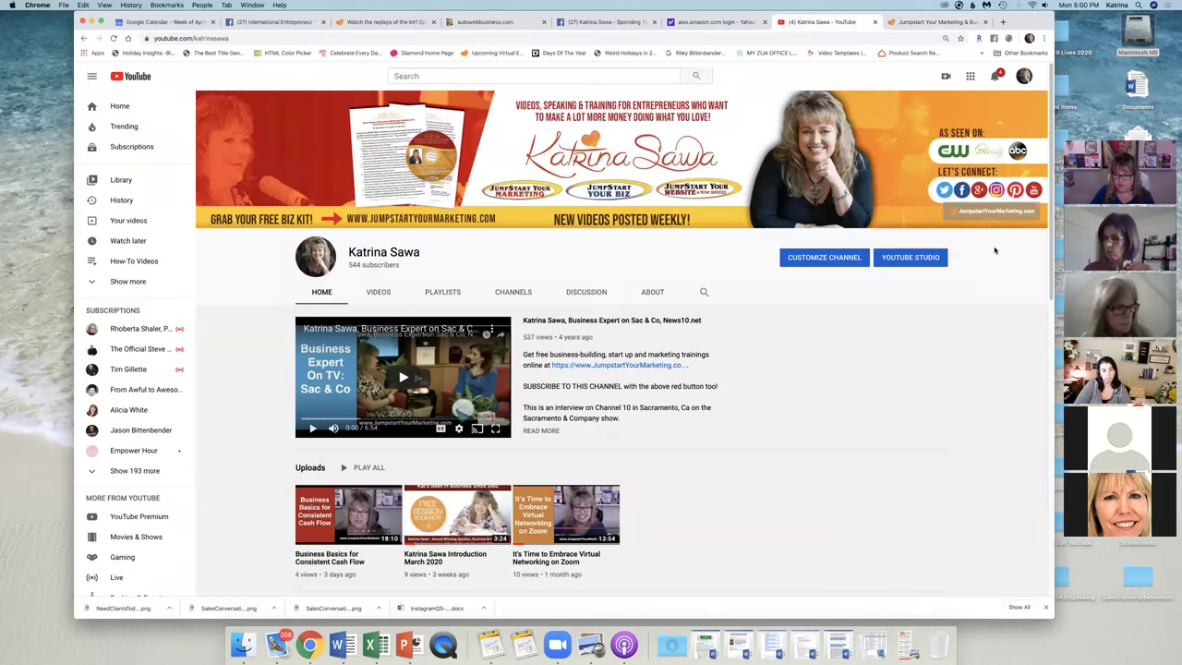
- Open the channel art editor, look through the upload and own-photo options, and close it without choosing an image
left_click(1026, 112)
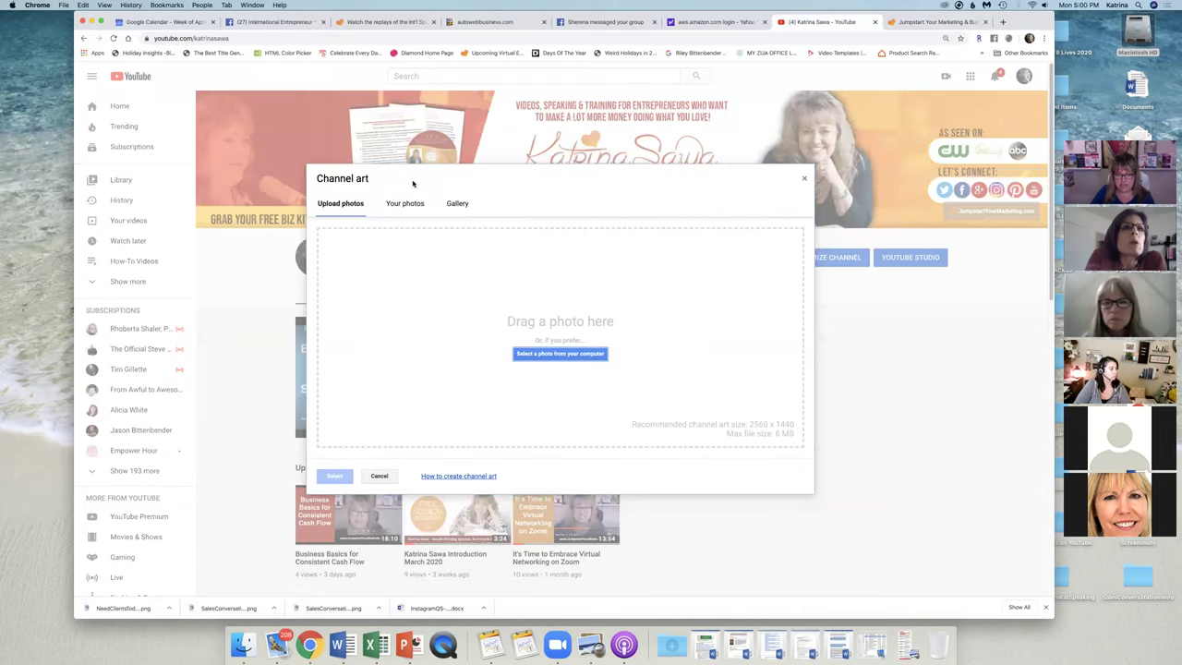
left_click(392, 203)
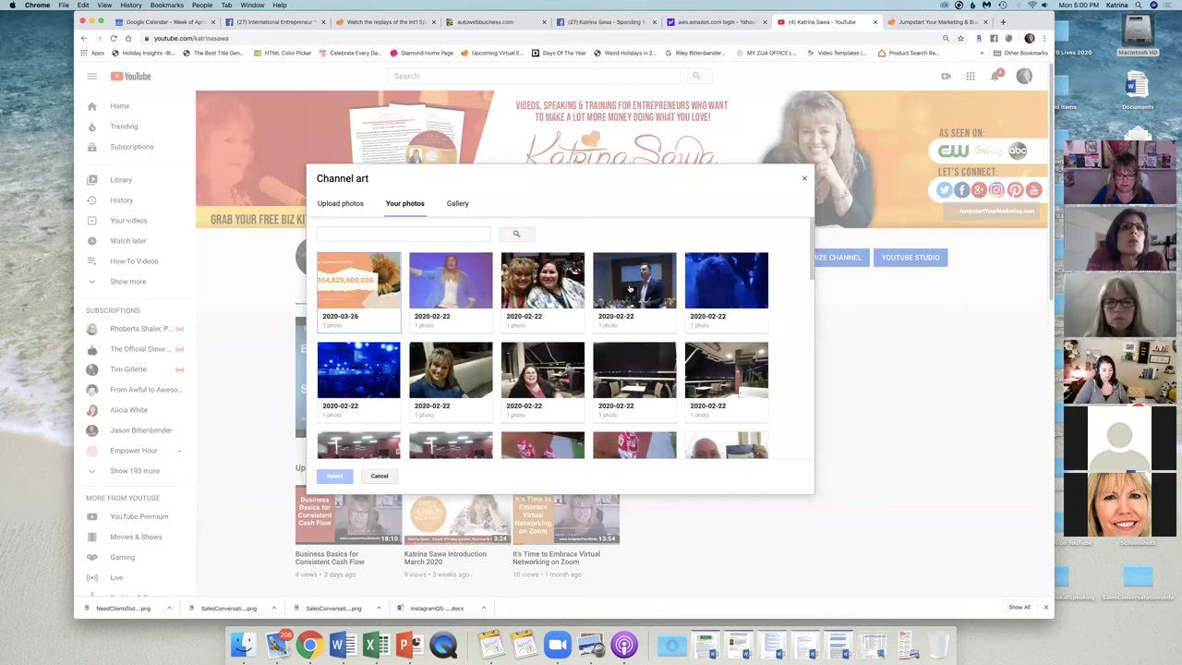
left_click(473, 365)
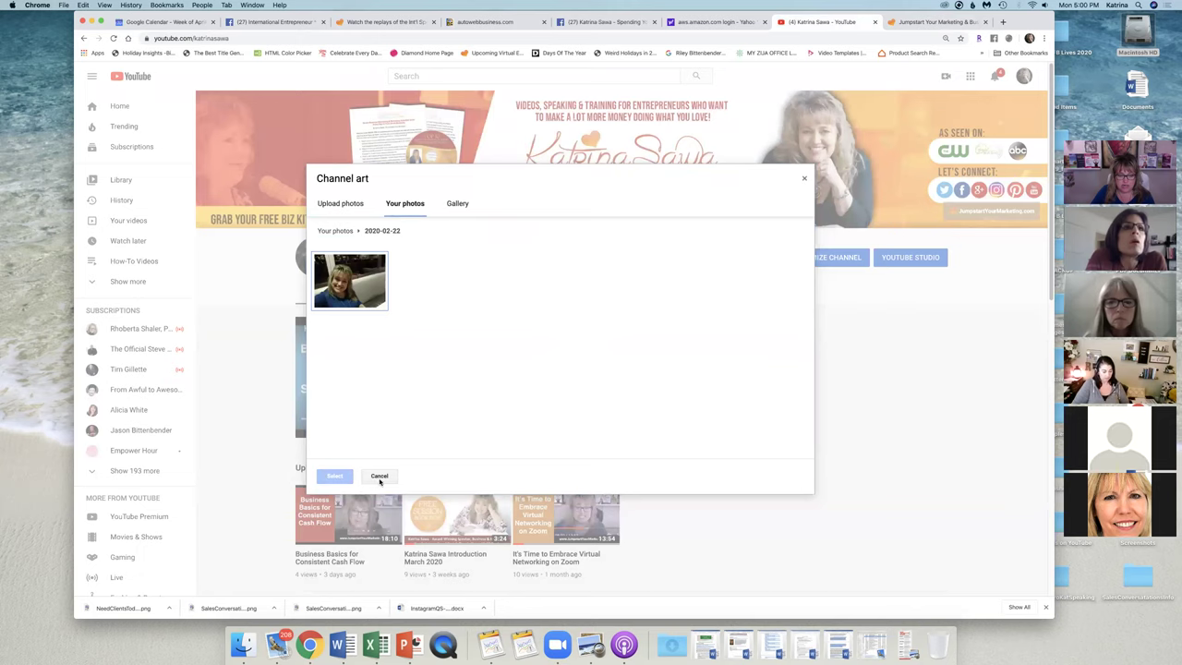
left_click(457, 203)
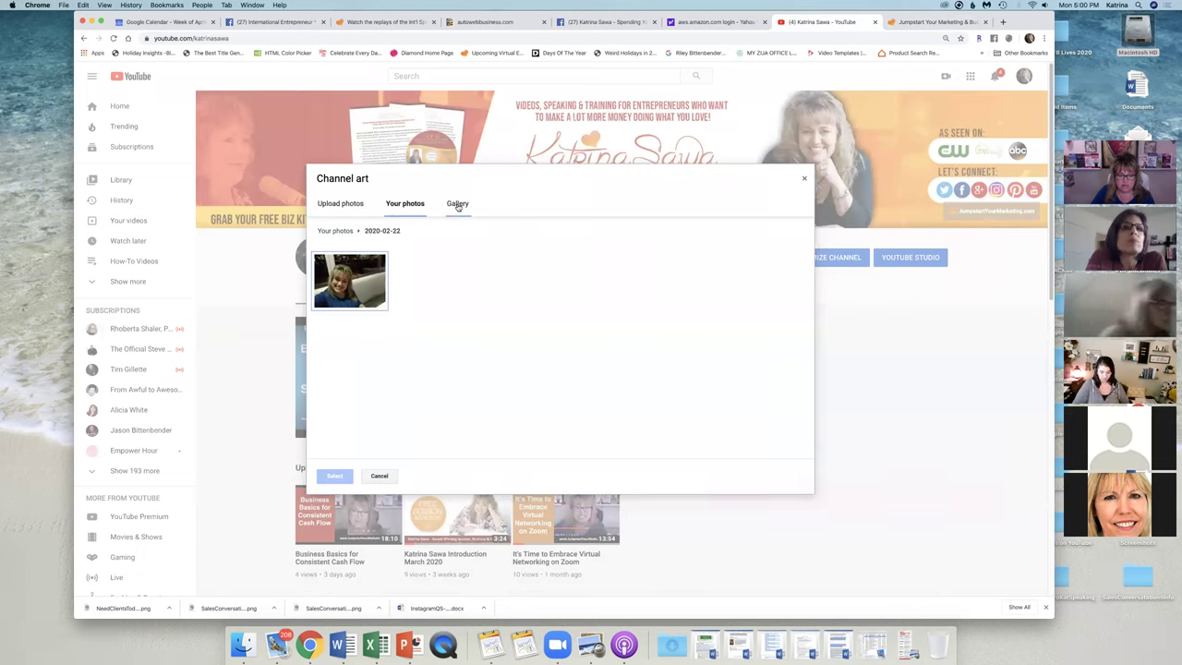
left_click(334, 204)
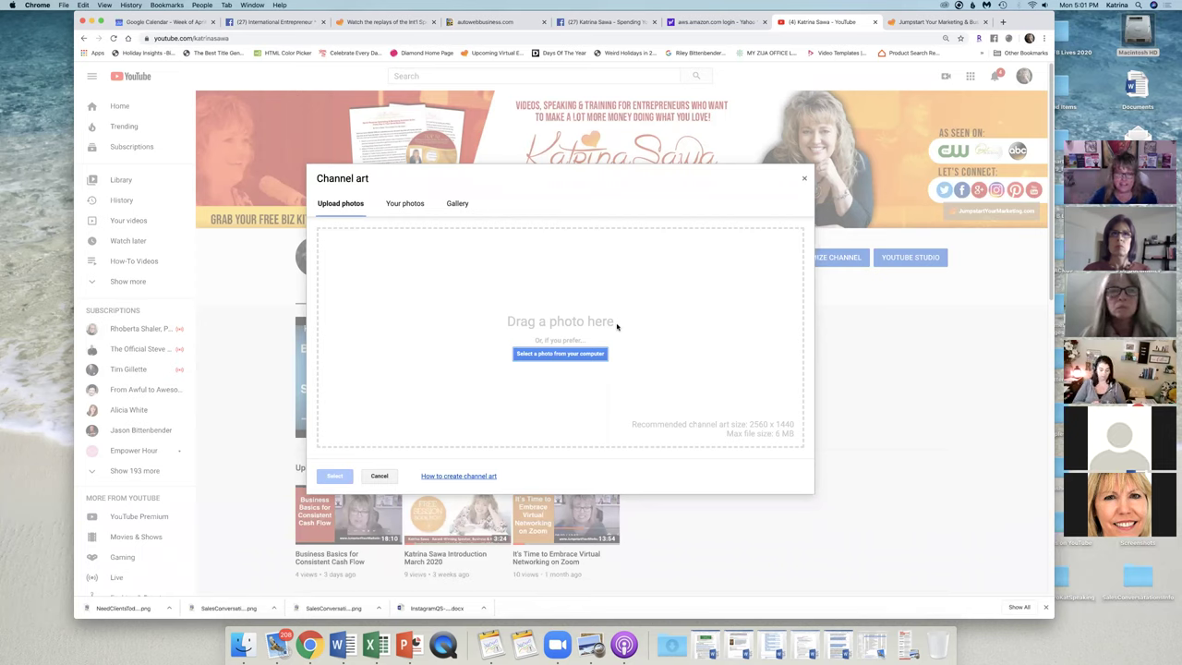
left_click(804, 181)
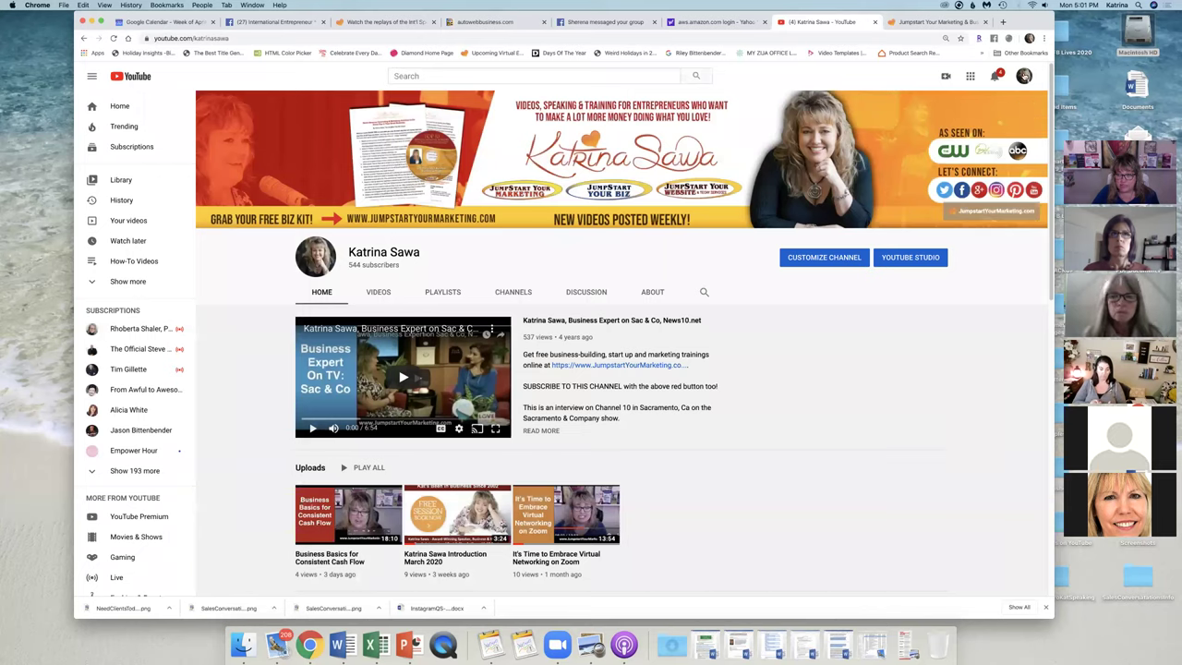
- Switch to Google Calendar, open Gmail from the Google apps, and from there open YouTube
left_click(158, 22)
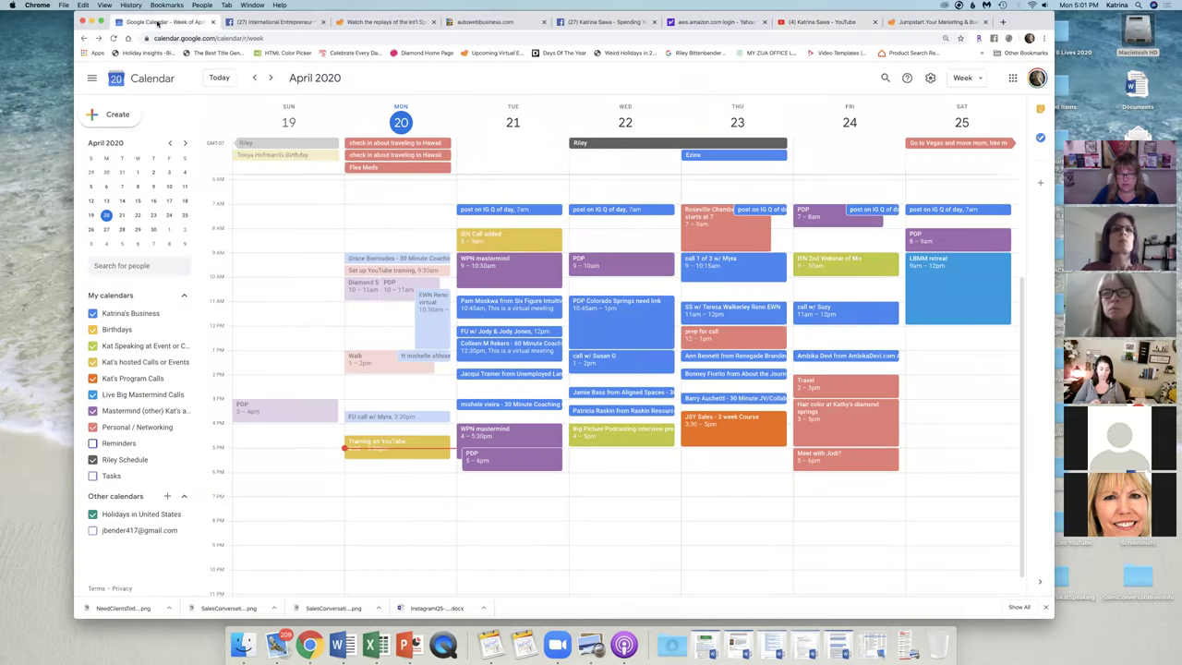
left_click(1012, 78)
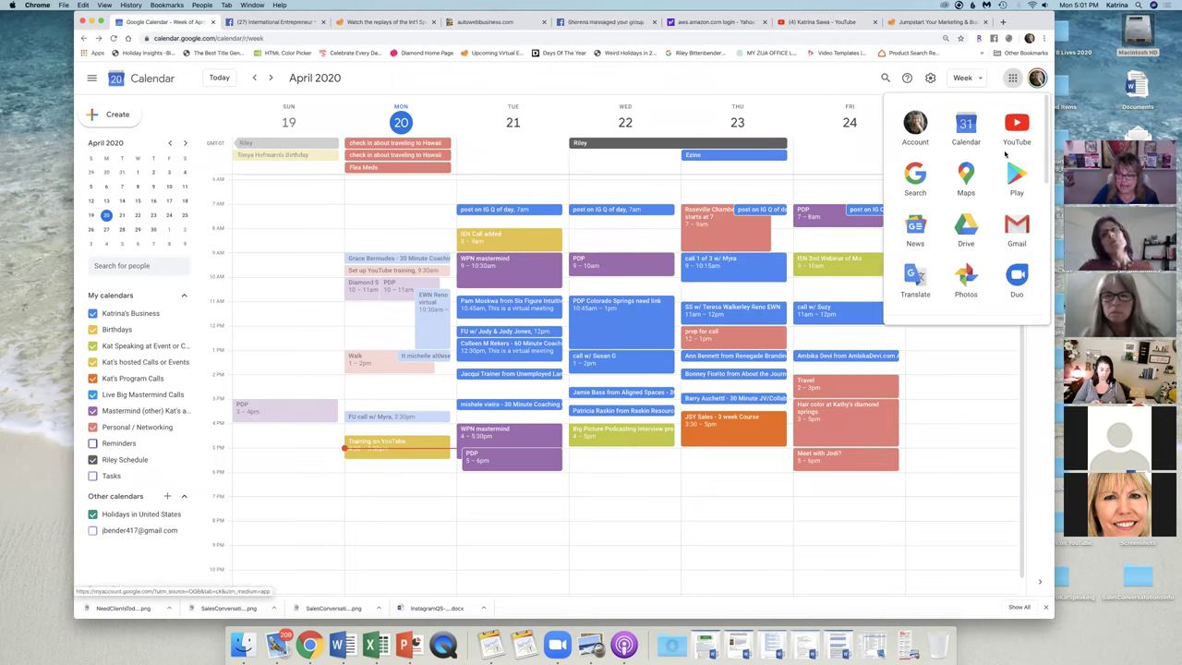
left_click(1018, 230)
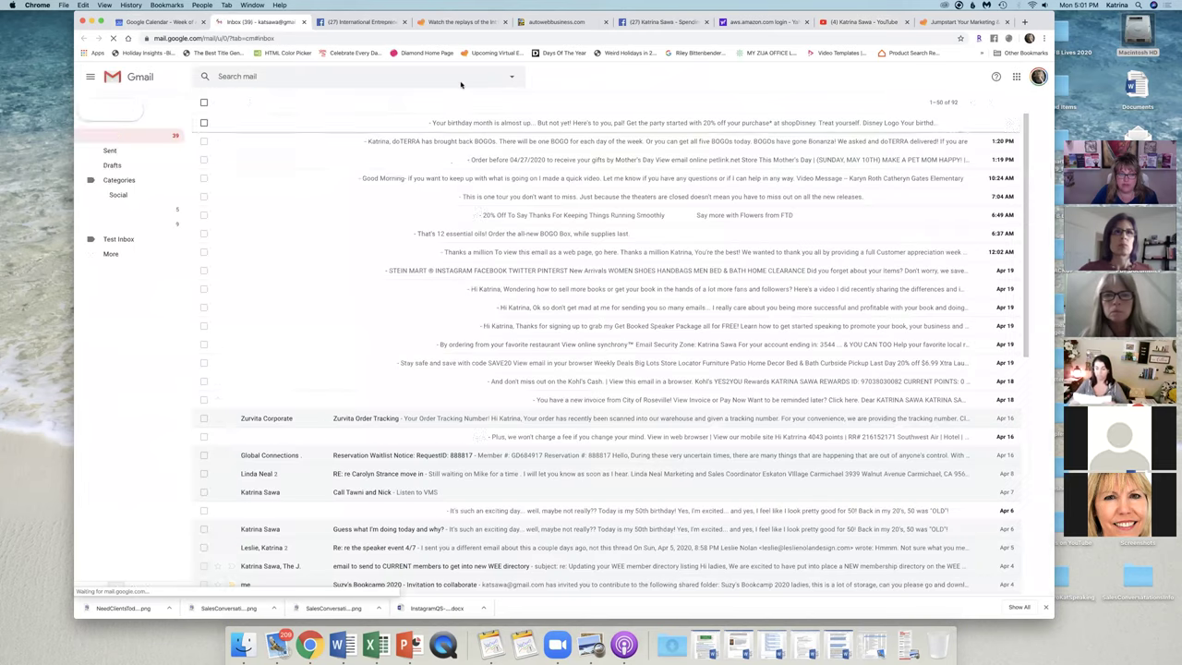
left_click(1017, 77)
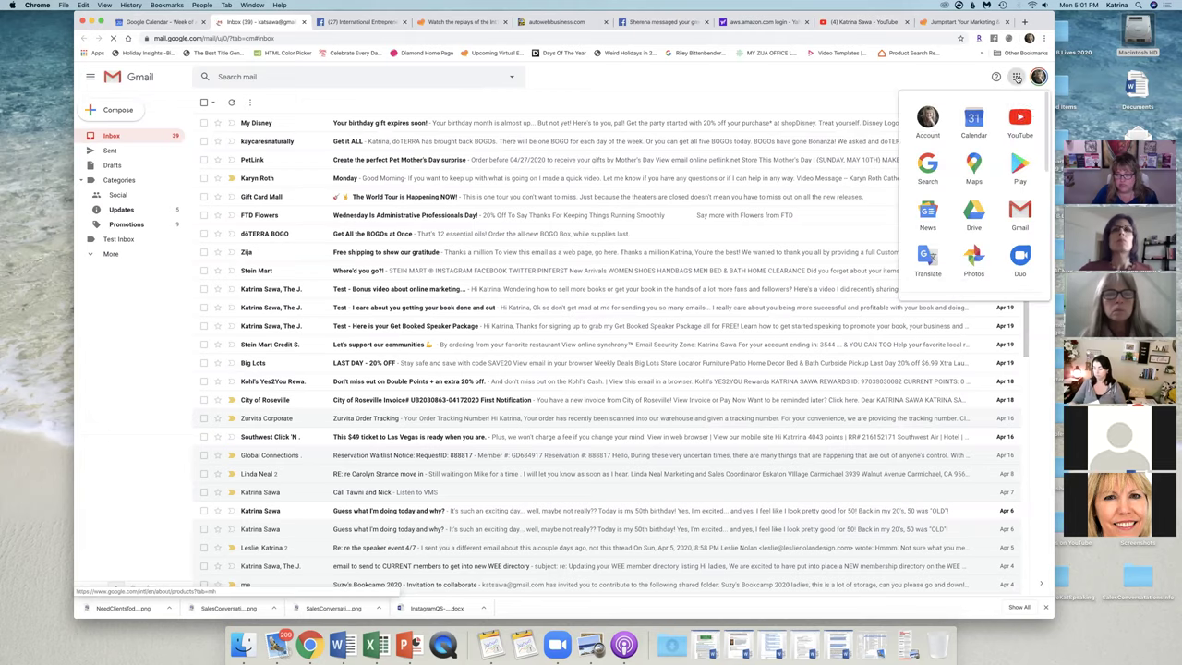
left_click(1021, 125)
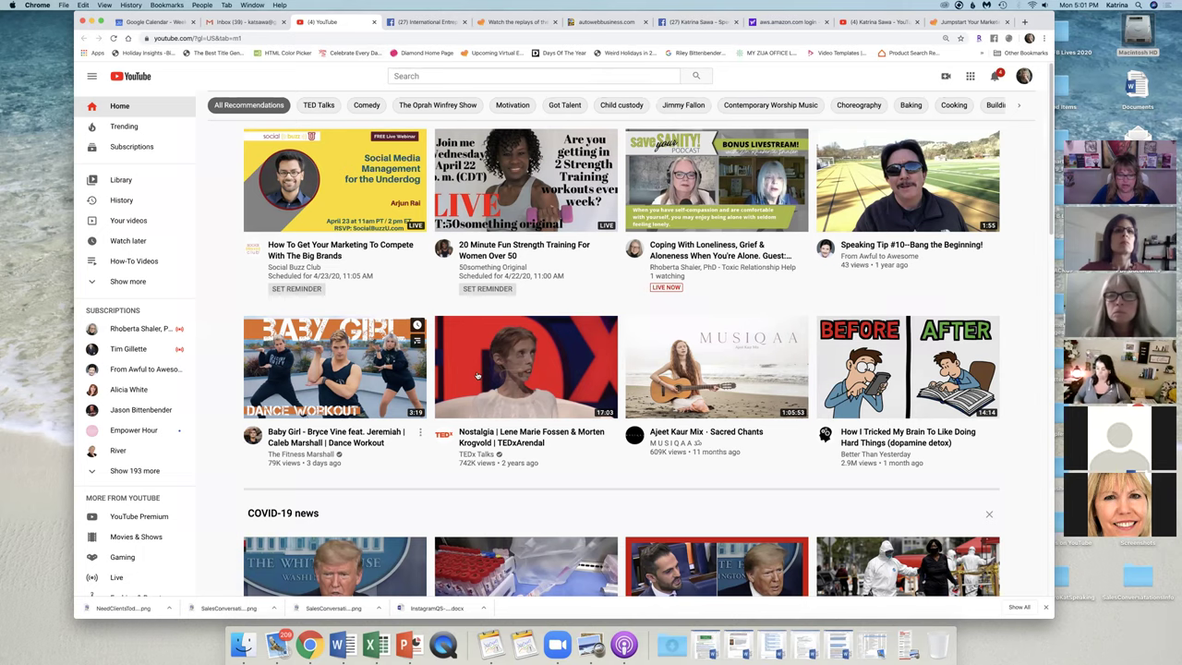
- View YouTube's Trending feed and the Subscriptions feed
mouse_move(715, 369)
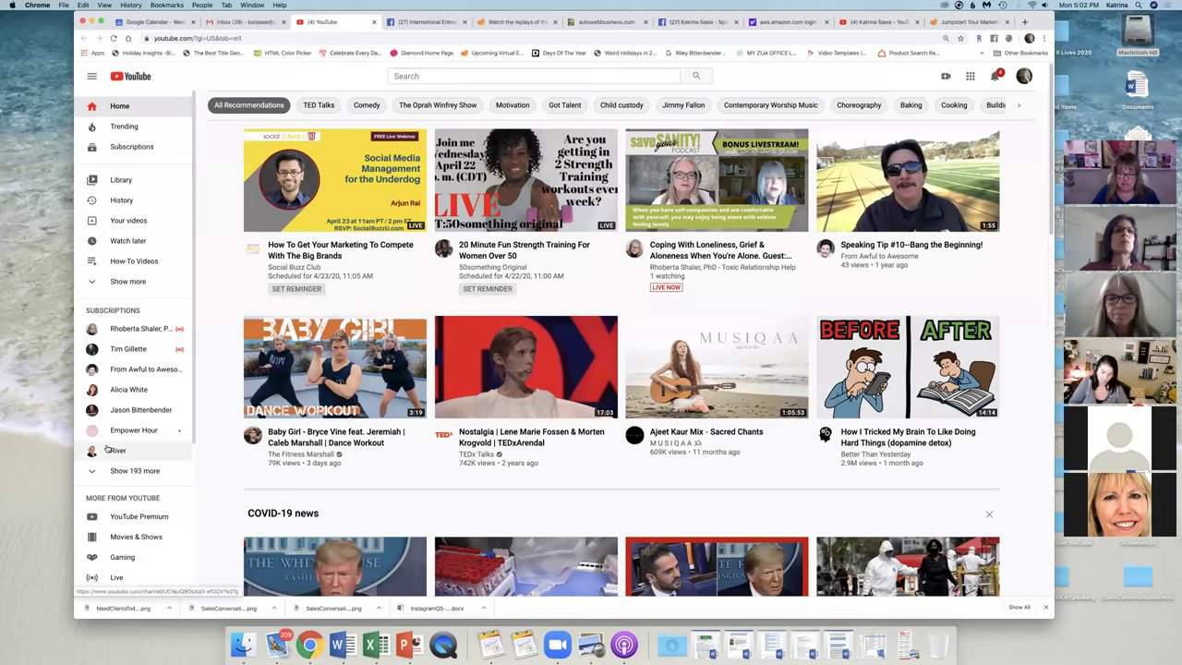
left_click(131, 128)
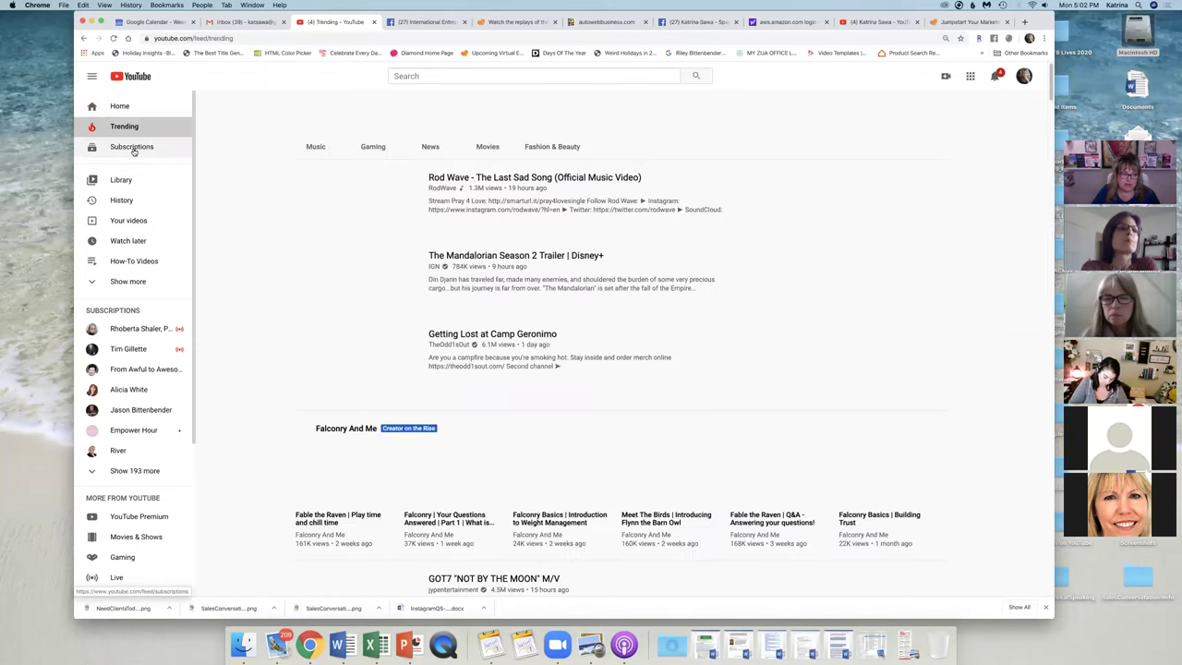
left_click(134, 150)
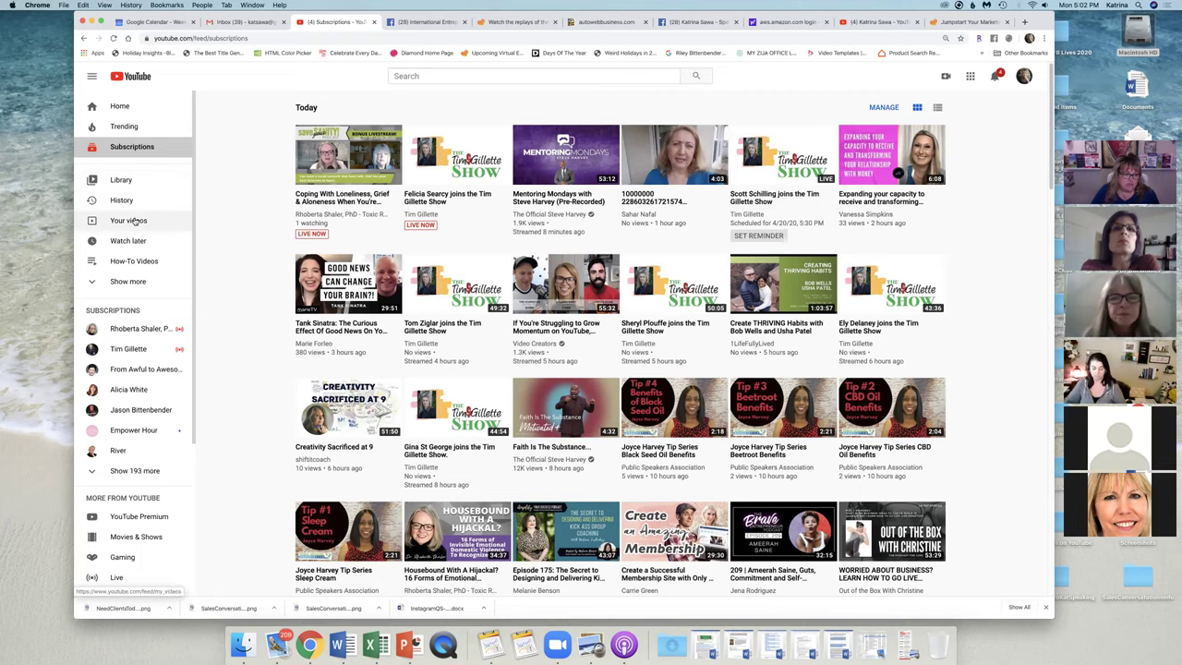
- Open the list of your own uploaded videos and look through the older uploads
left_click(130, 221)
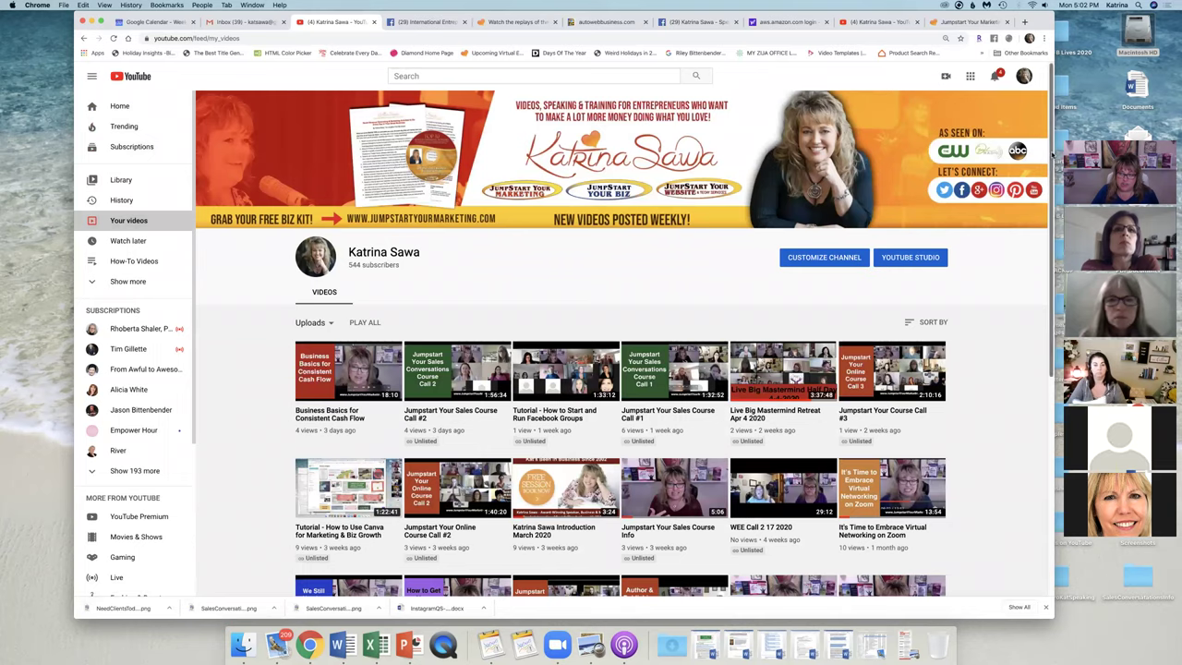
left_click_drag(1052, 164, 1027, 456)
scroll(1027, 456, "down", 5)
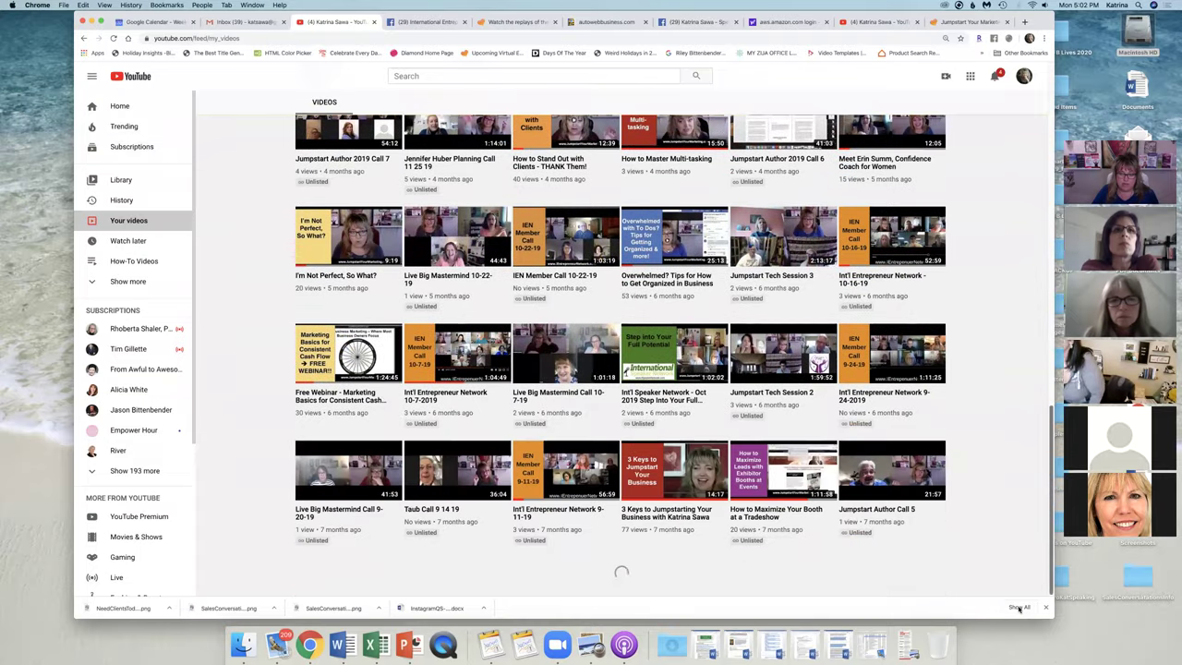
scroll(1027, 439, "up", 10)
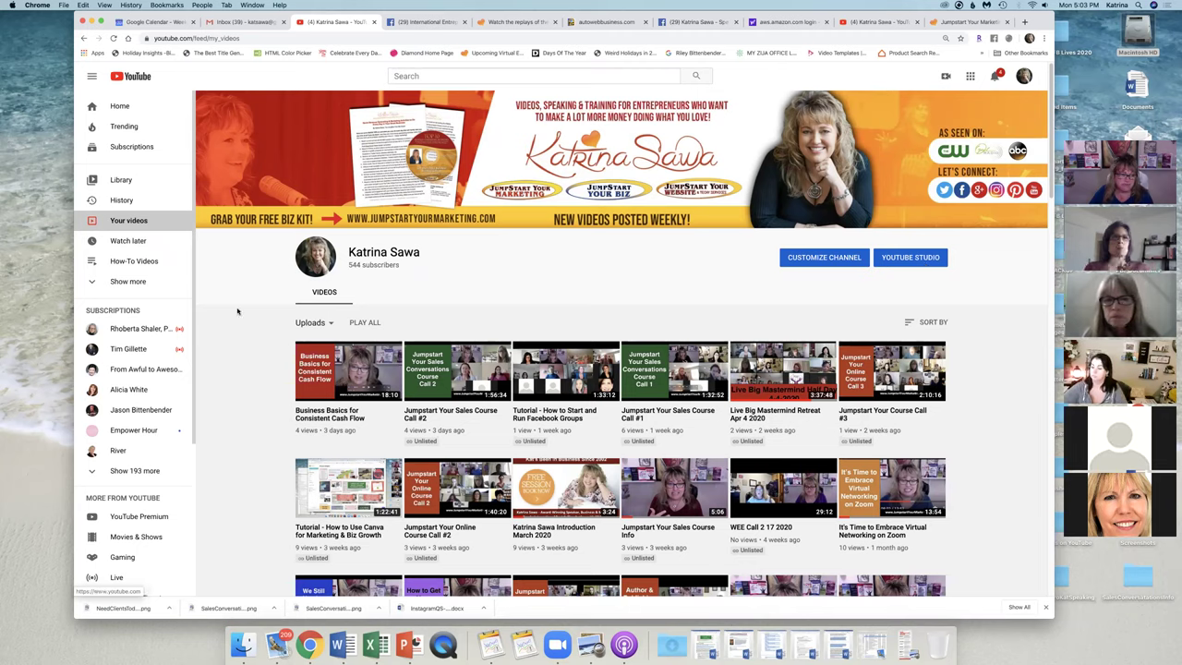
- Expand the navigation list to show all the channel's playlists and return to your own videos
left_click(92, 281)
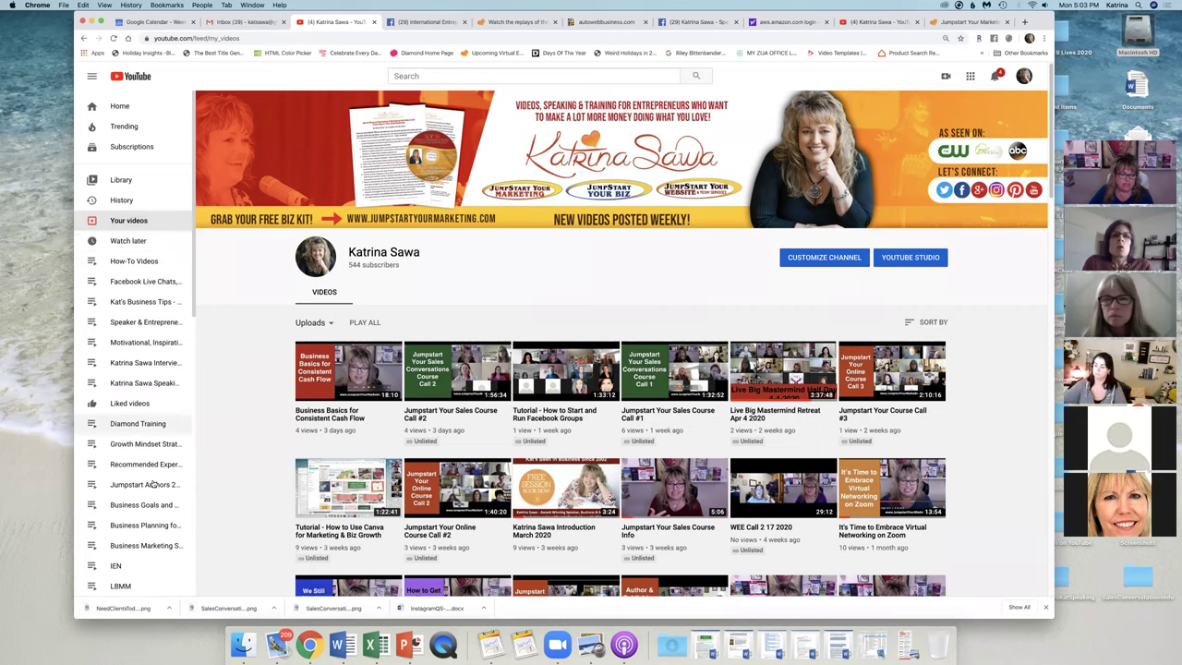
left_click_drag(193, 261, 210, 105)
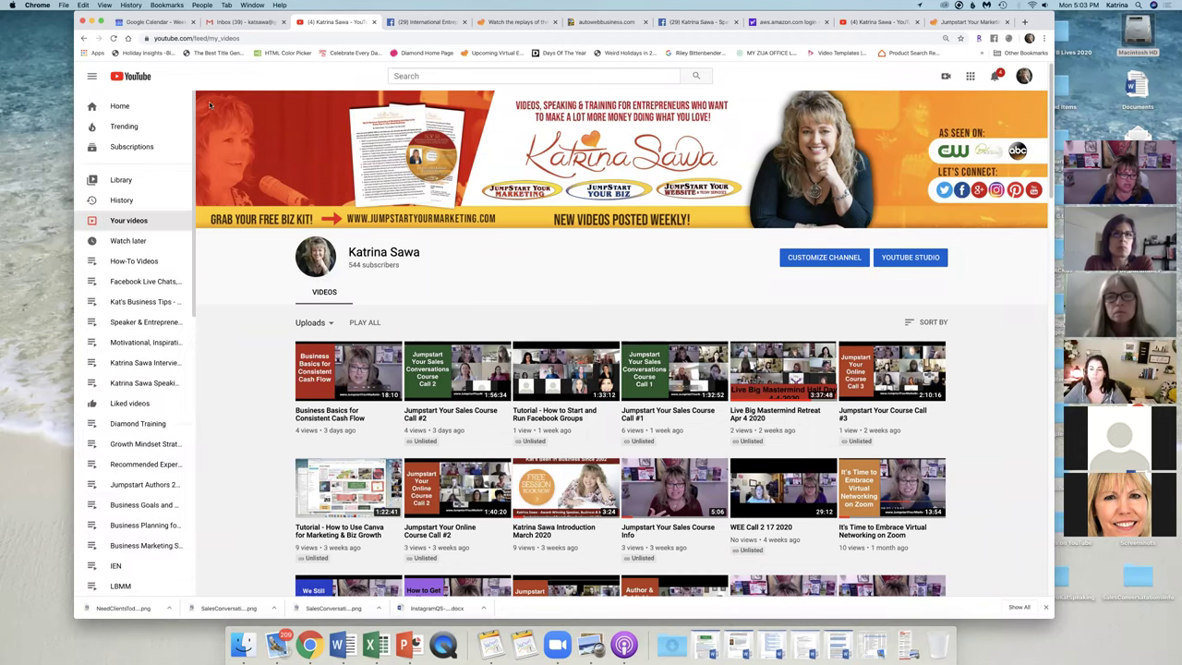
left_click(139, 220)
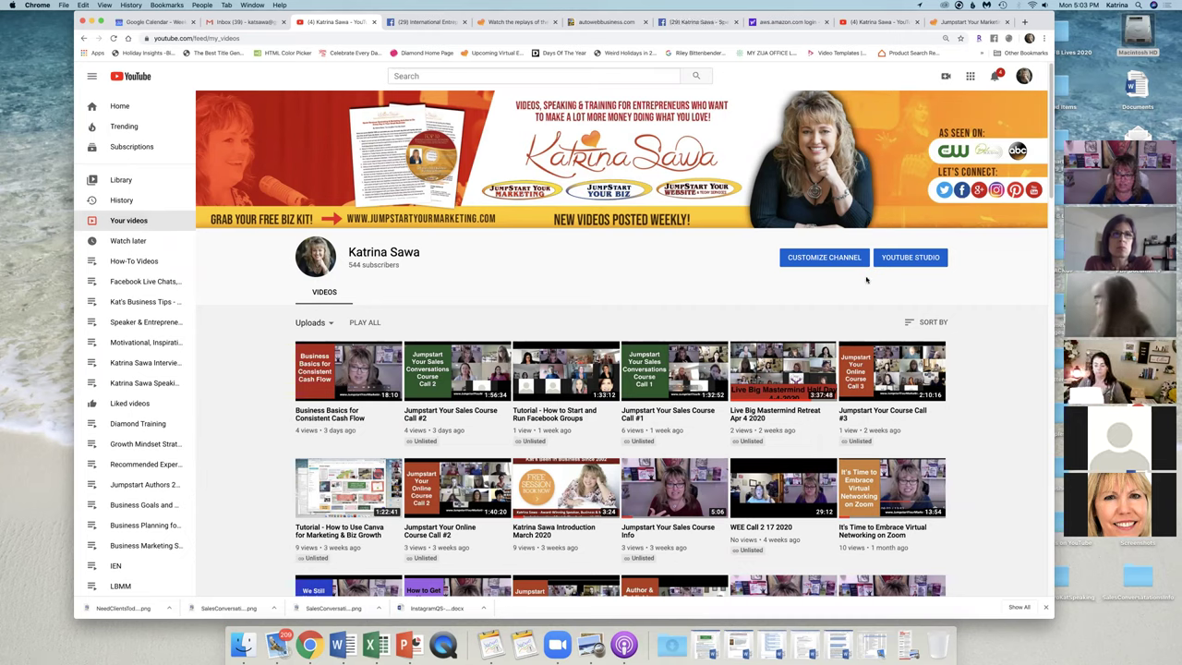
- Leave channel customization for the YouTube home page and open your own channel from the account options
left_click(823, 257)
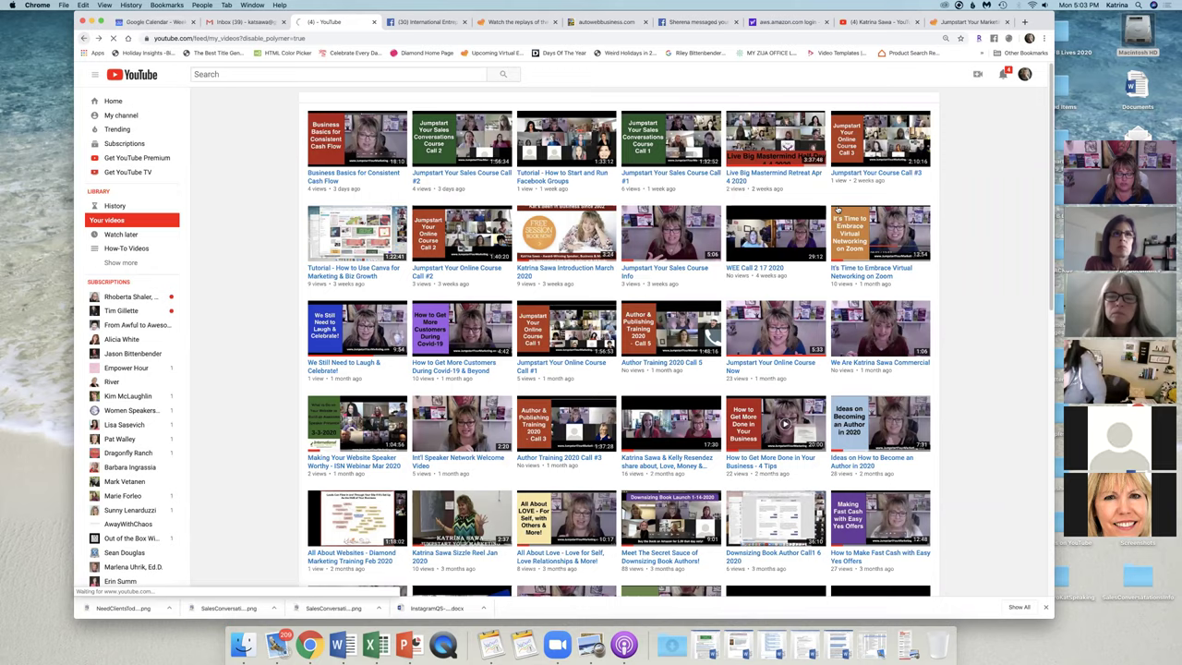
left_click(120, 106)
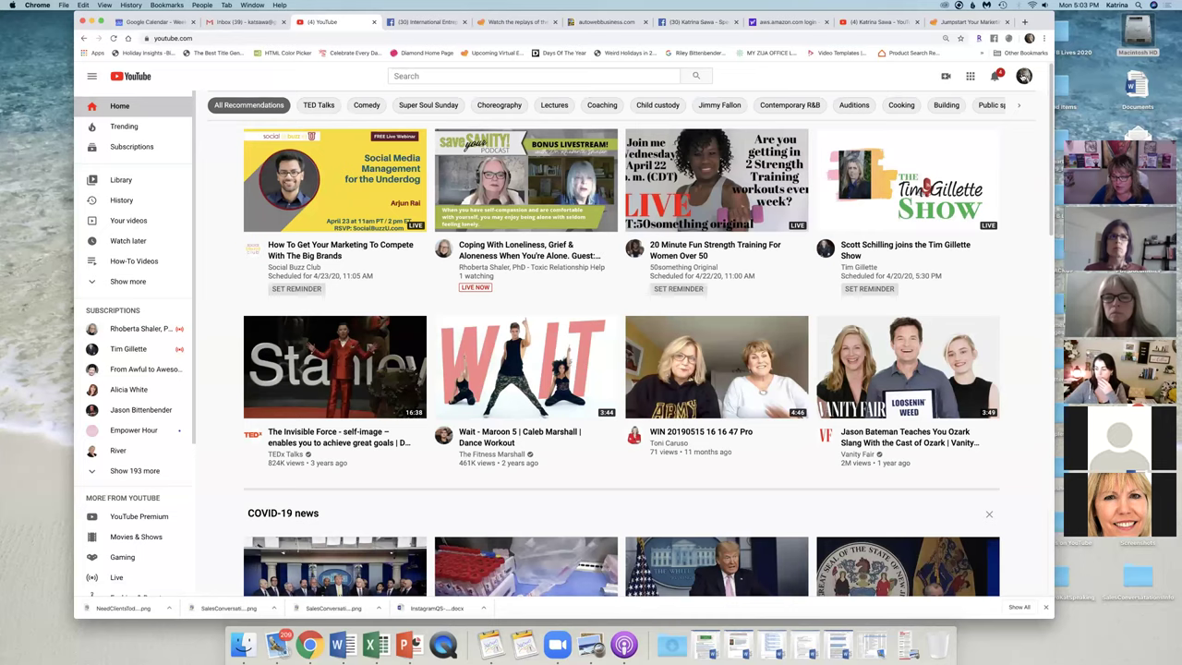
left_click(1023, 75)
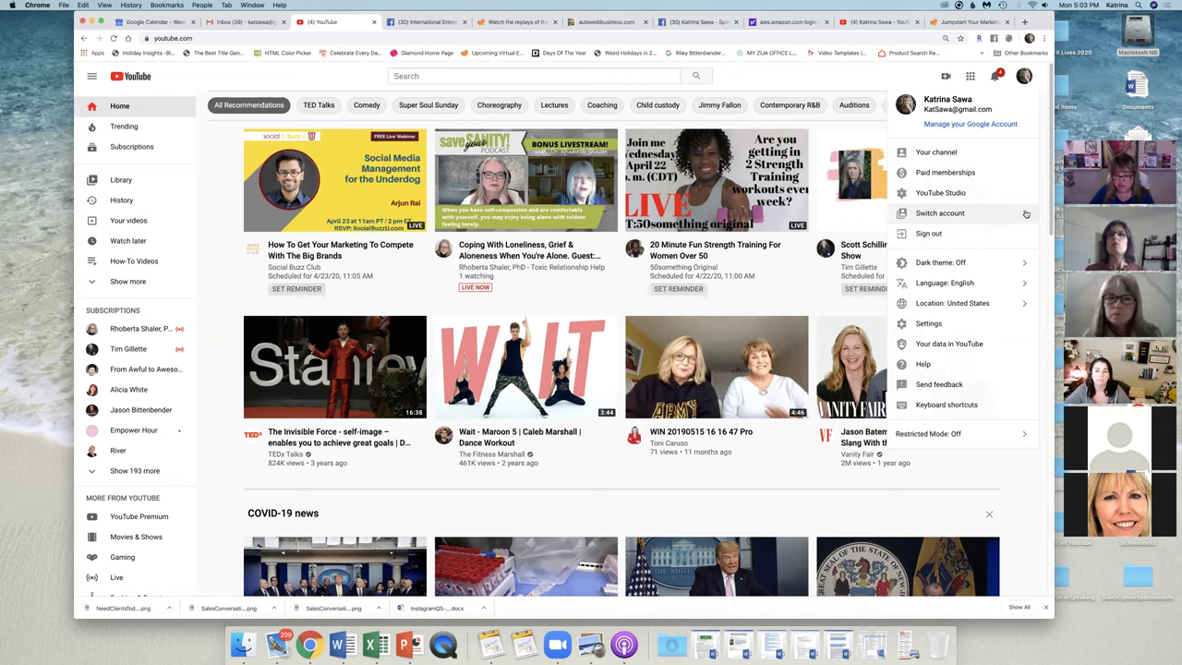
left_click(950, 153)
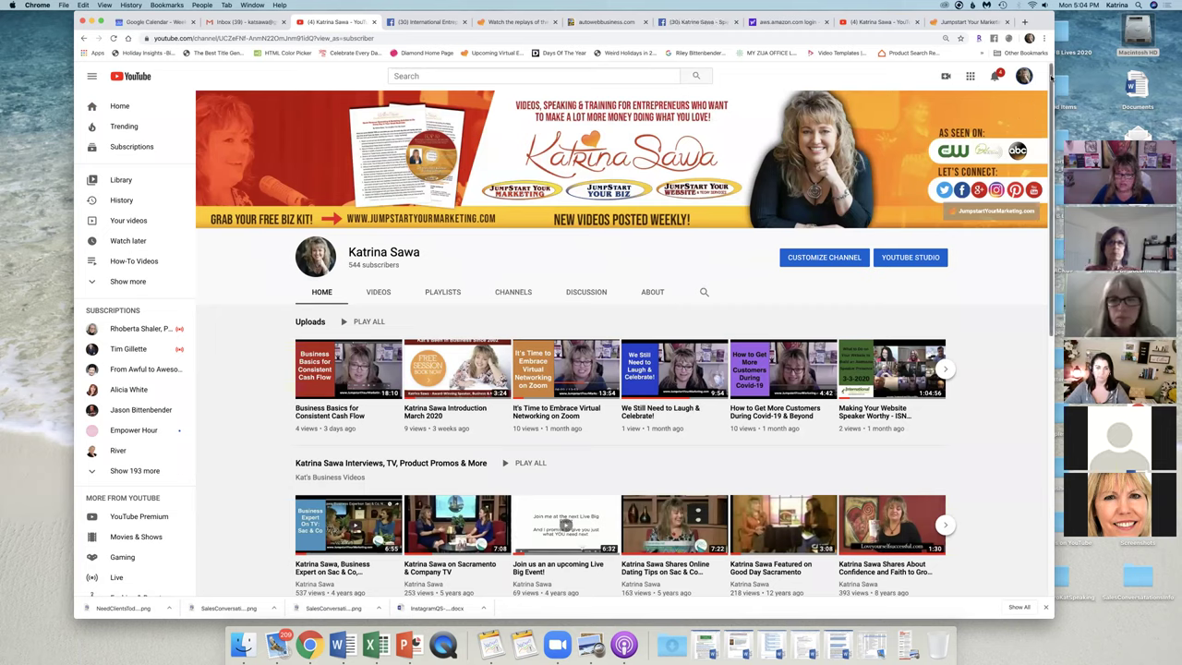
- Examine the channel home page's banner and its uploads, interviews and testimonials sections
left_click_drag(1050, 78, 1060, 117)
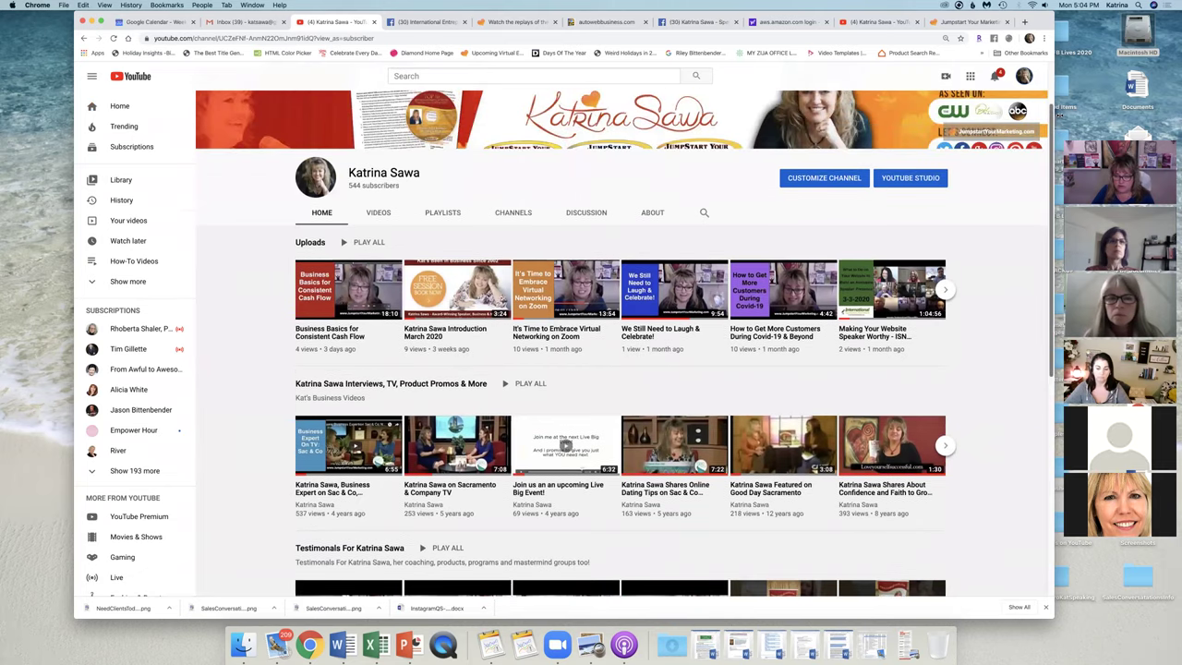
scroll(1015, 231, "up", 2)
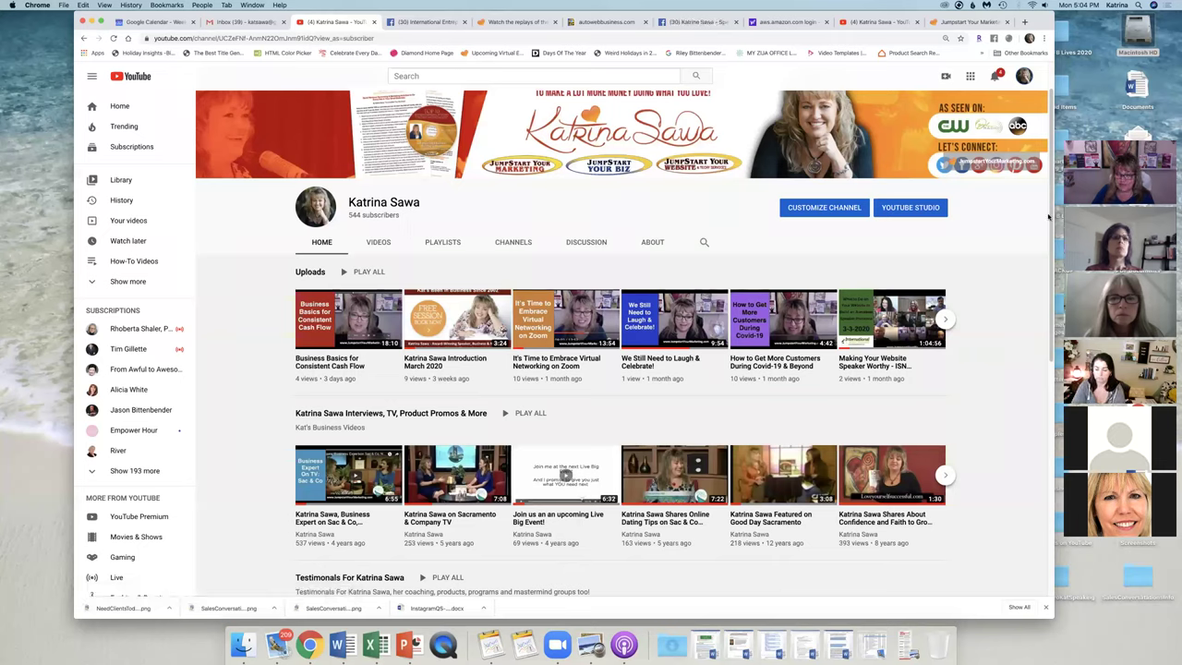
left_click_drag(1050, 217, 1051, 263)
scroll(1052, 266, "down", 2)
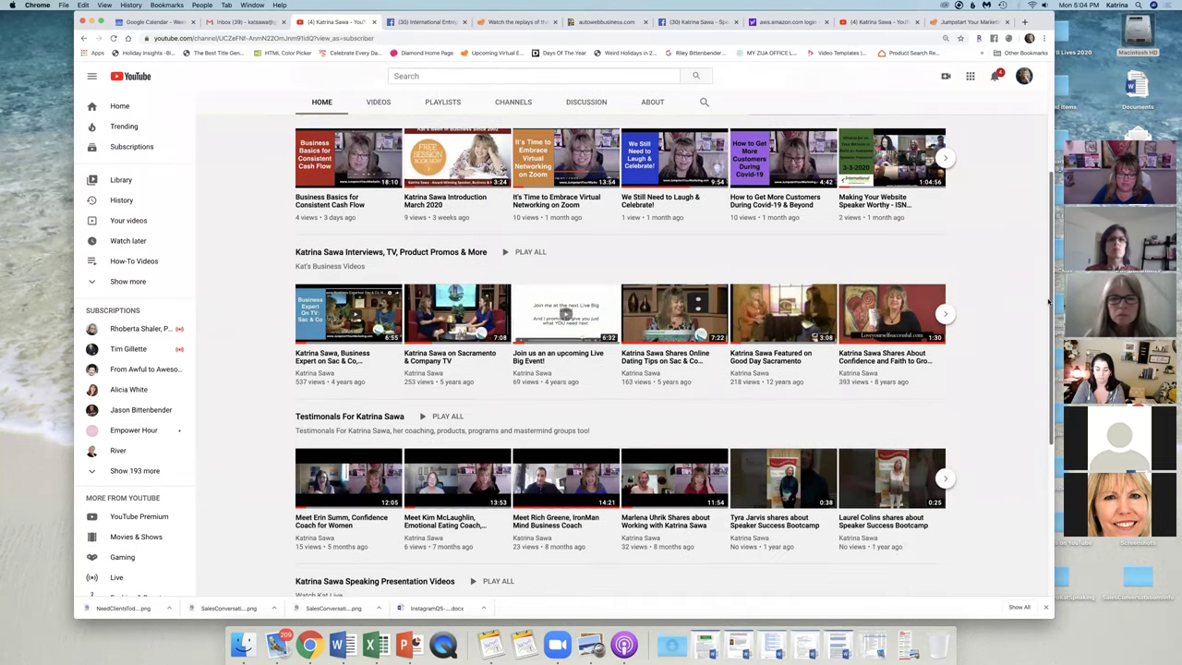
scroll(1050, 254, "down", 2)
scroll(1049, 240, "up", 3)
scroll(1048, 226, "up", 3)
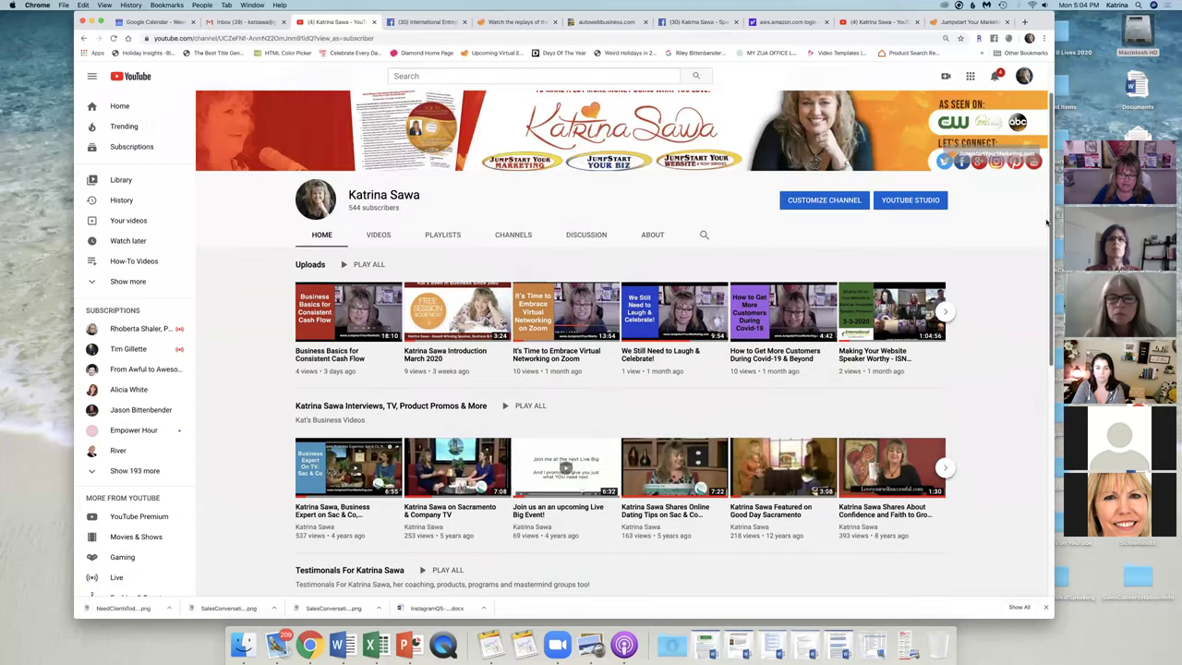
scroll(1047, 212, "up", 2)
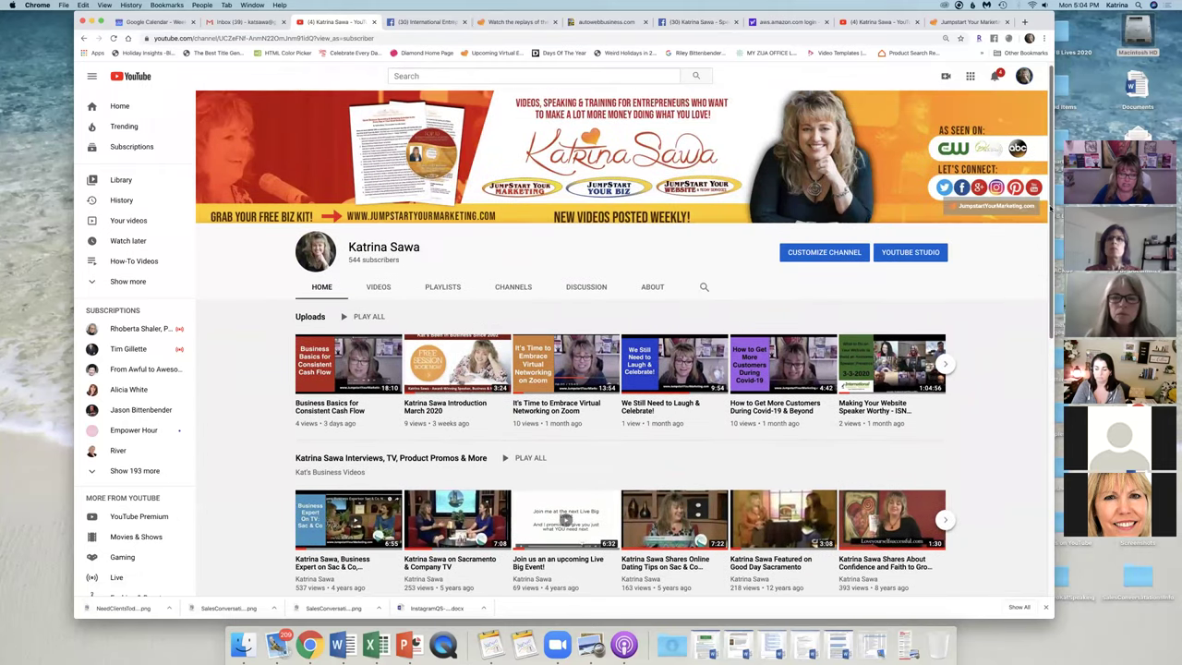
- Examine the channel home page's sections, from uploads and interviews through testimonials and speaking presentations to Facebook live chats
scroll(1049, 210, "down", 3)
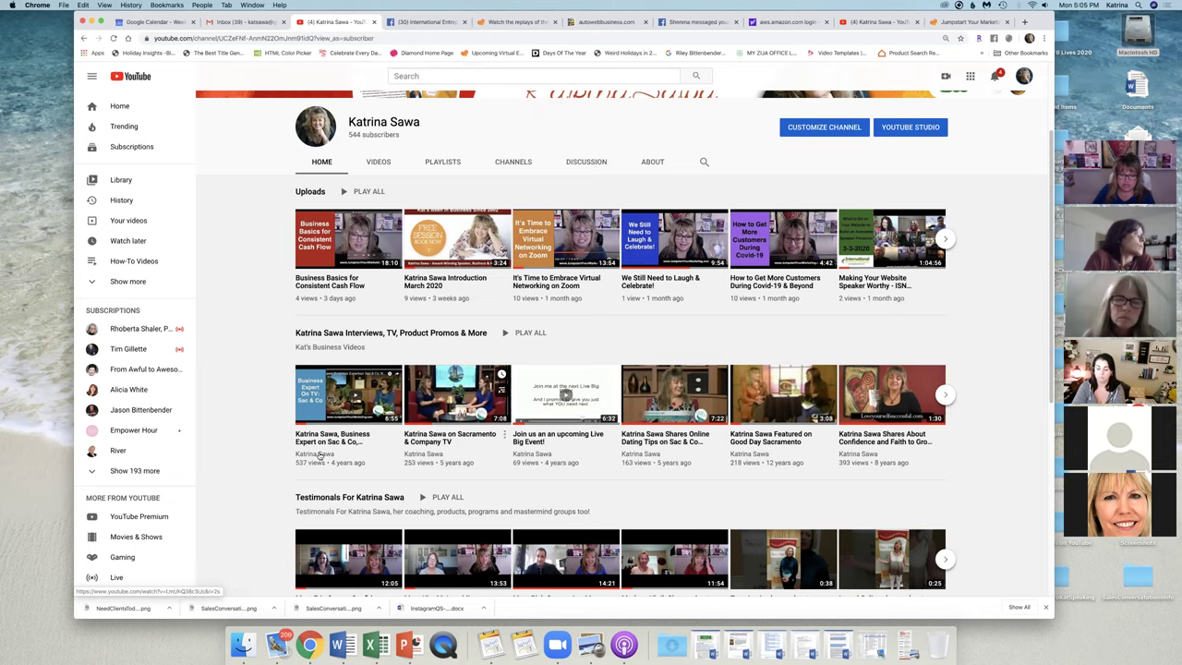
scroll(433, 275, "down", 5)
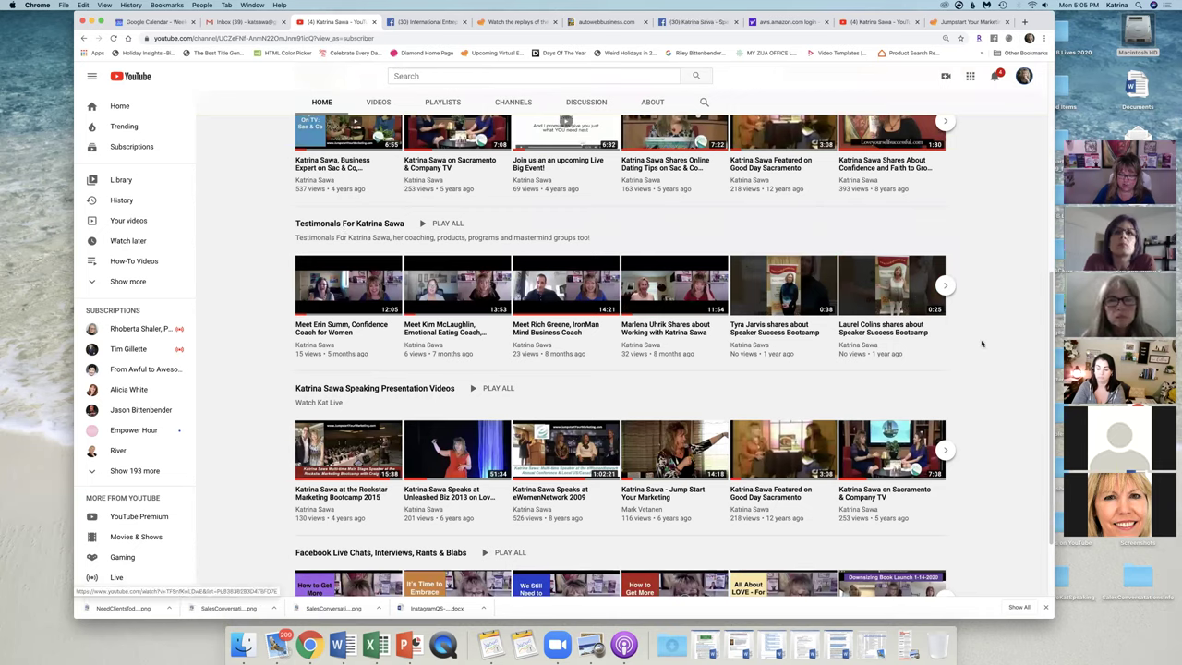
left_click_drag(1053, 332, 1052, 371)
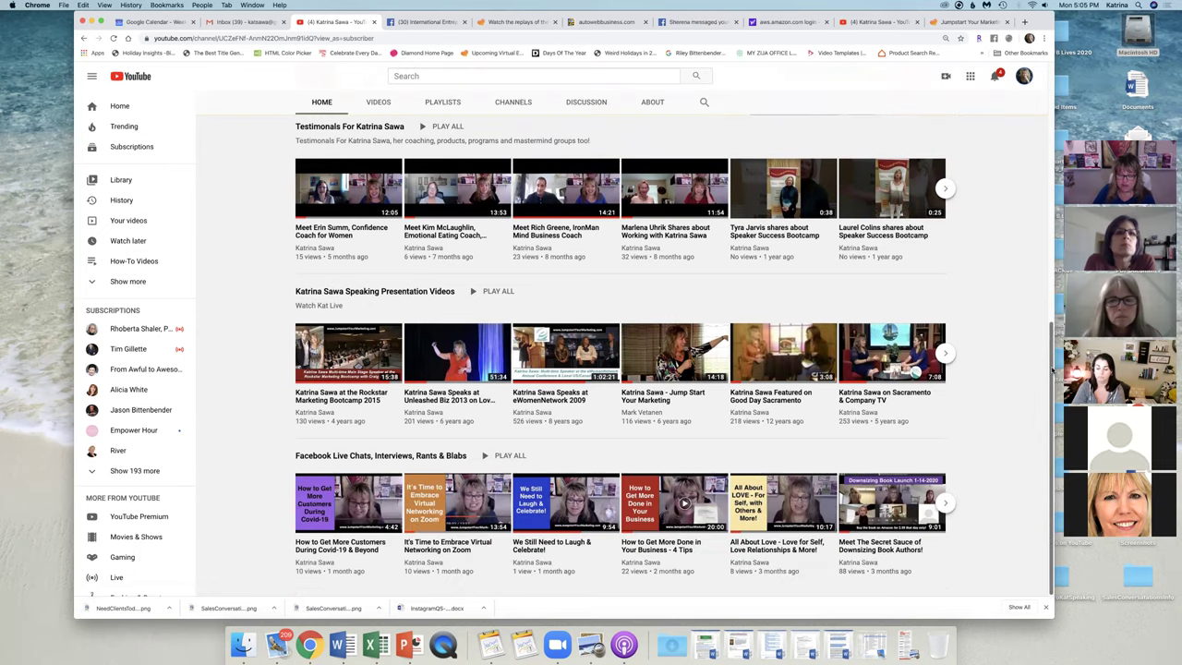
left_click_drag(1050, 353, 1050, 341)
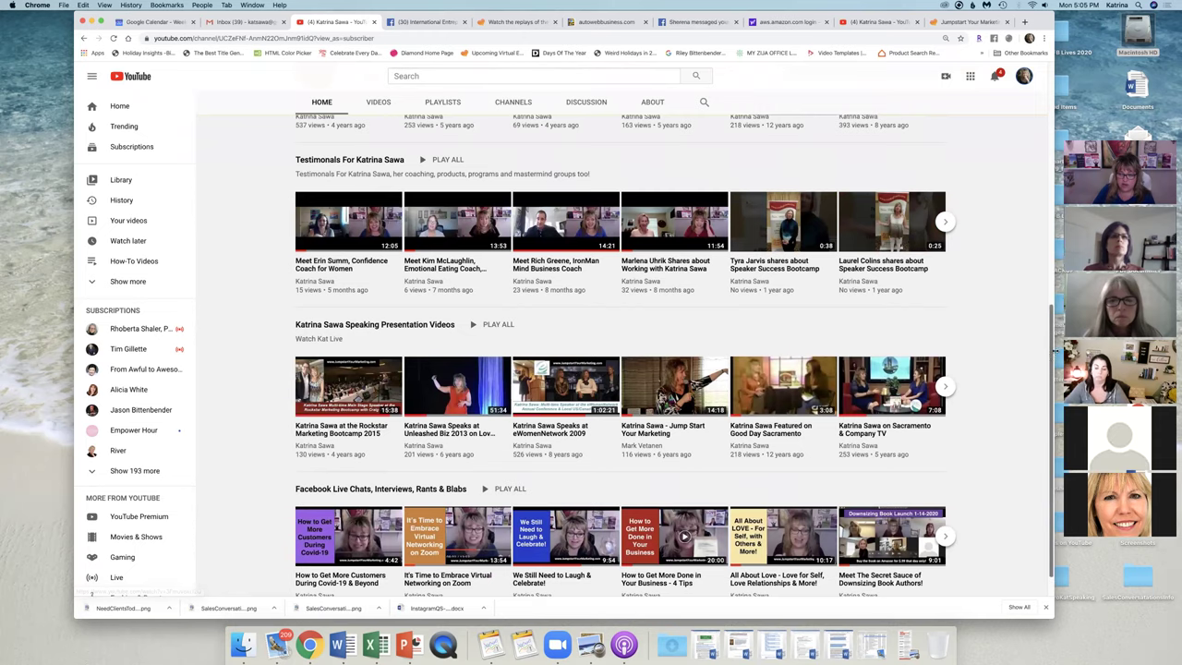
scroll(681, 163, "up", 3)
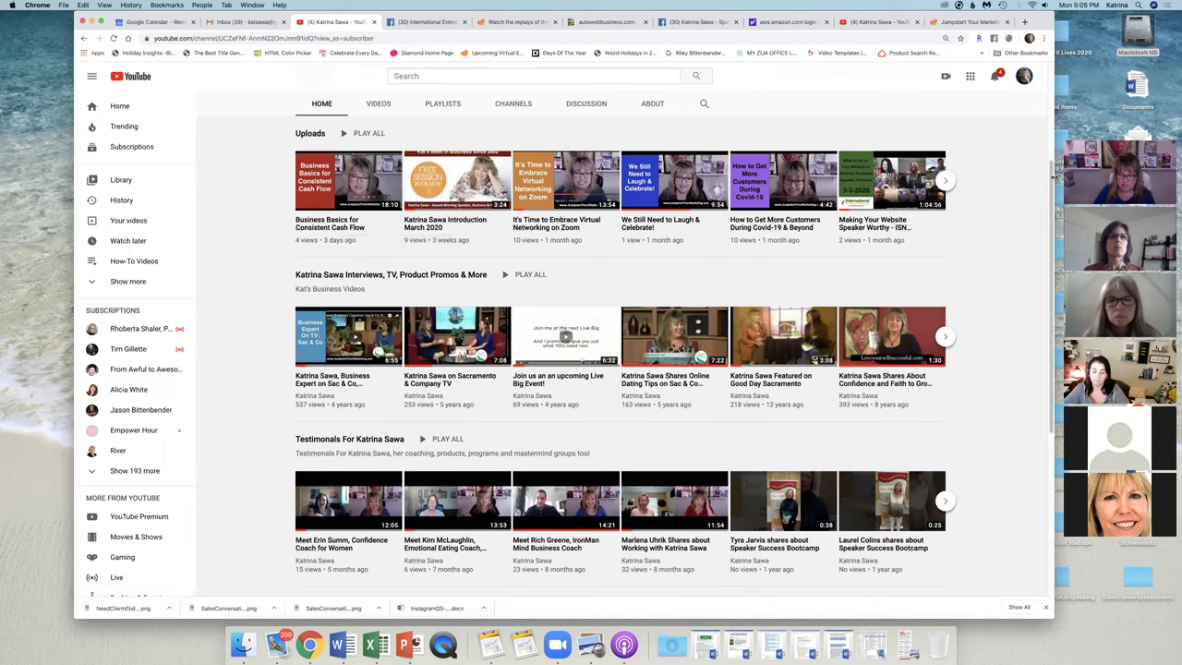
left_click_drag(1056, 181, 1052, 356)
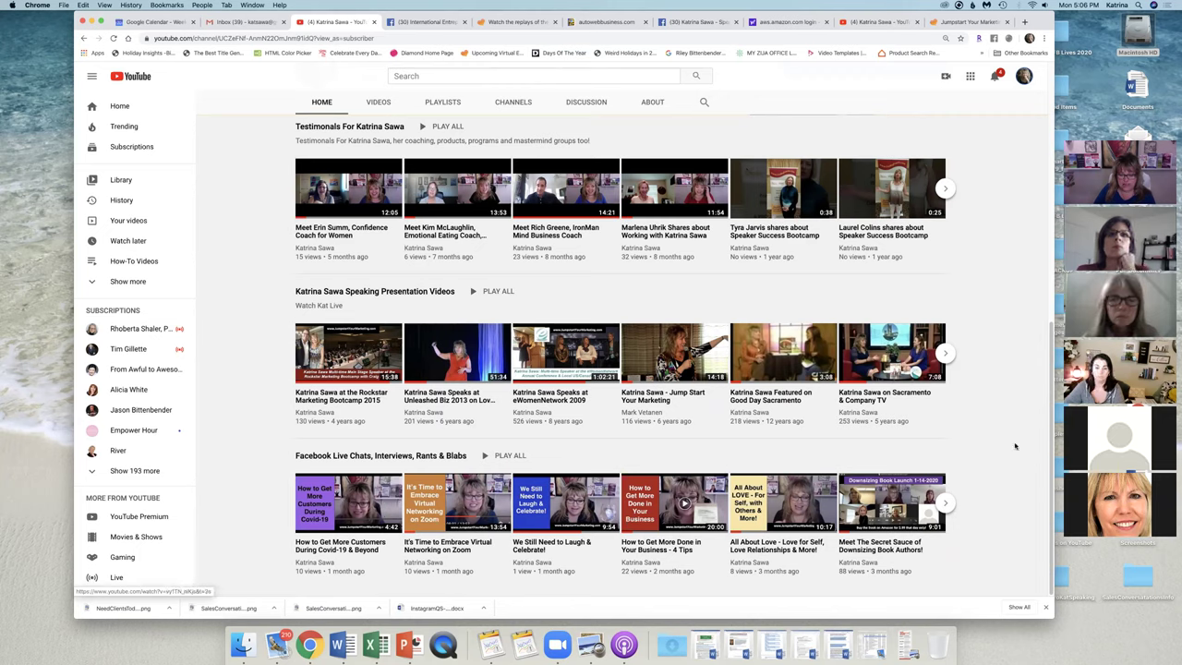
scroll(1035, 227, "up", 5)
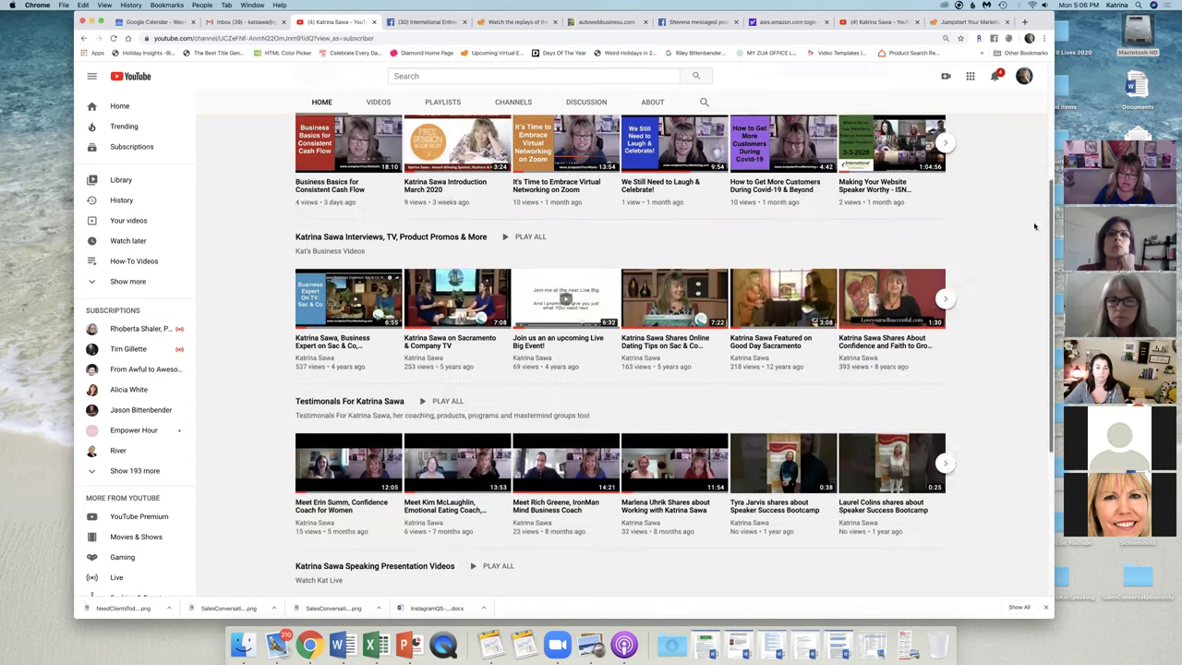
scroll(1034, 227, "up", 4)
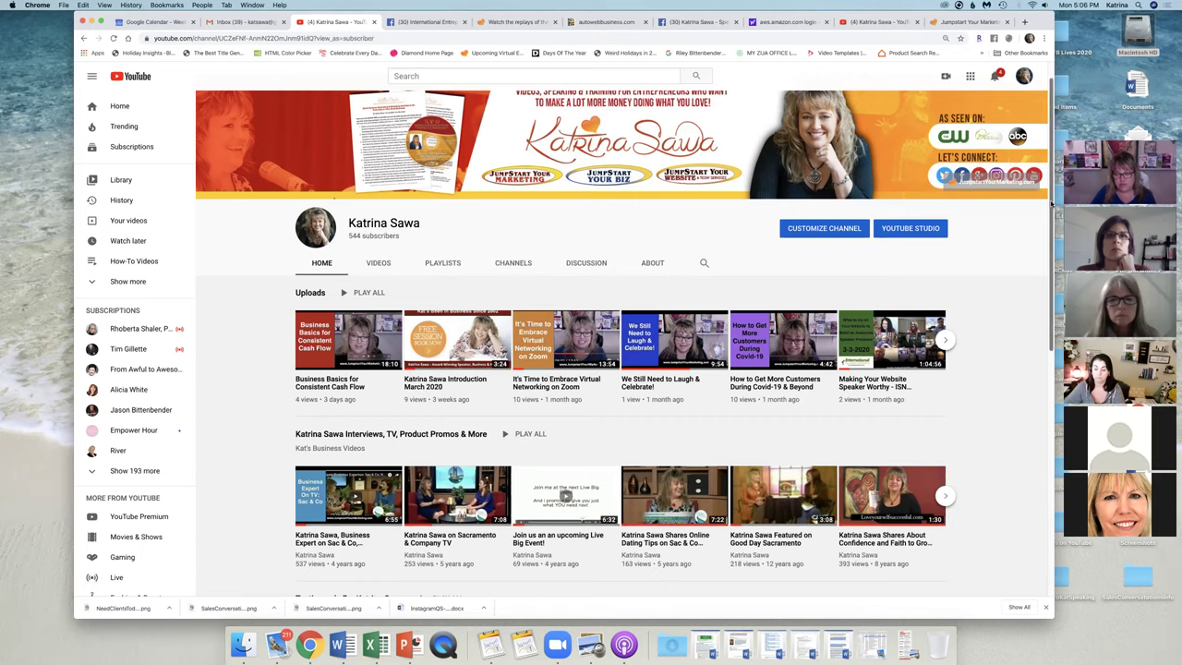
scroll(1051, 229, "down", 1)
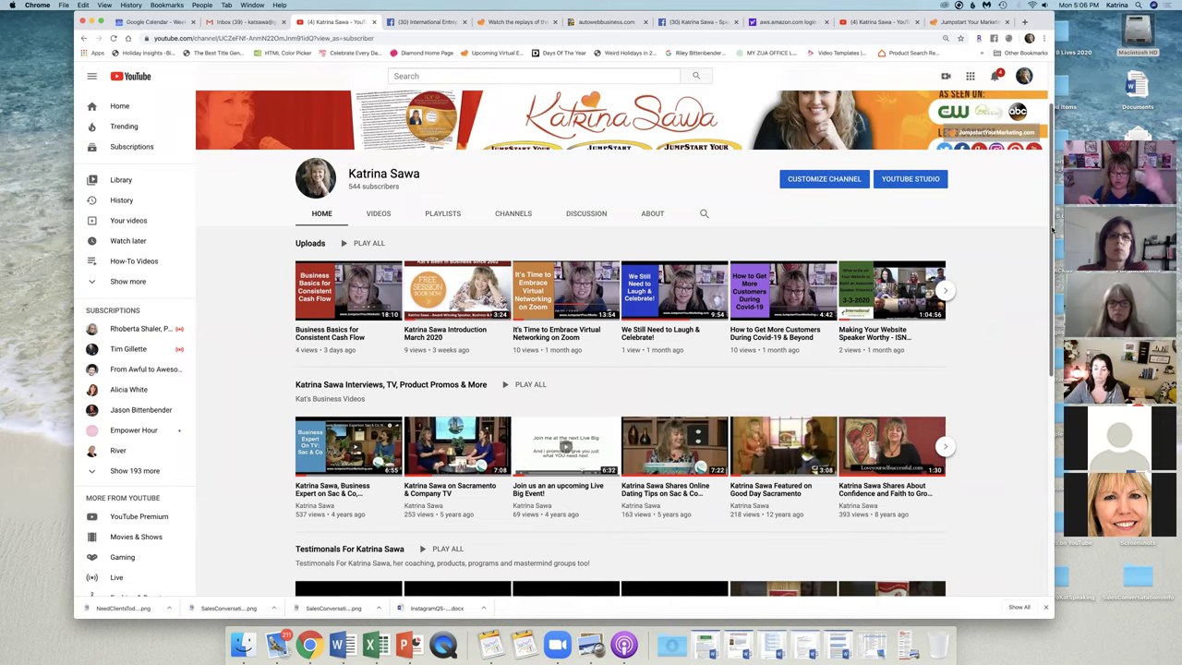
left_click_drag(1052, 231, 1041, 502)
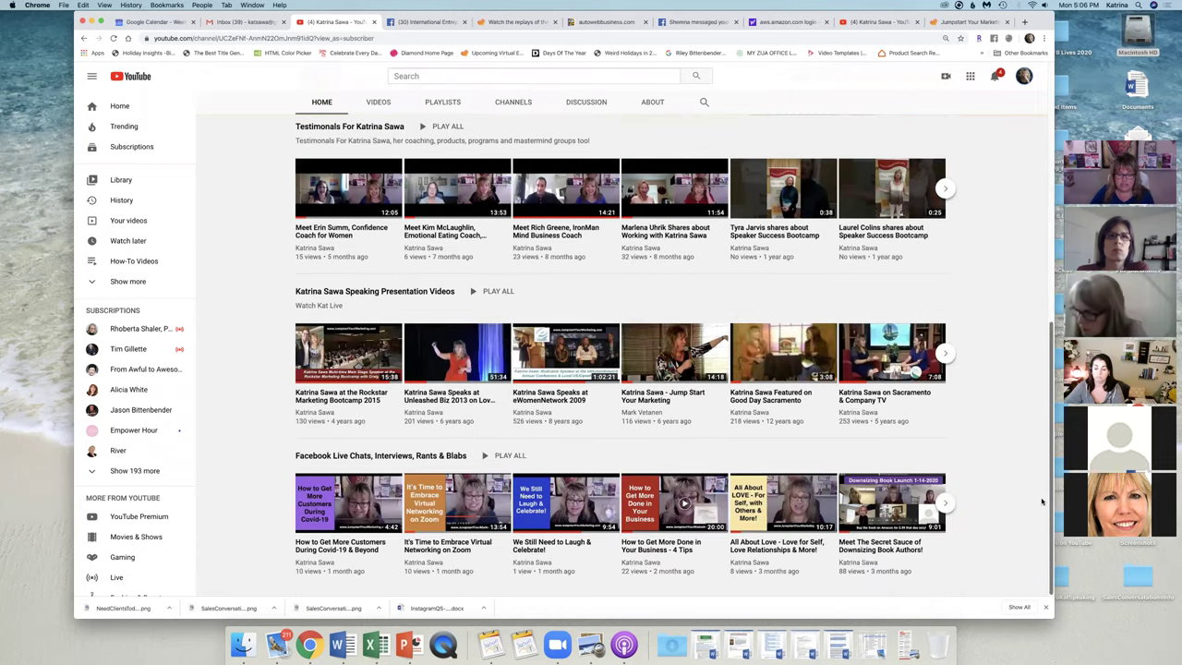
scroll(654, 249, "up", 5)
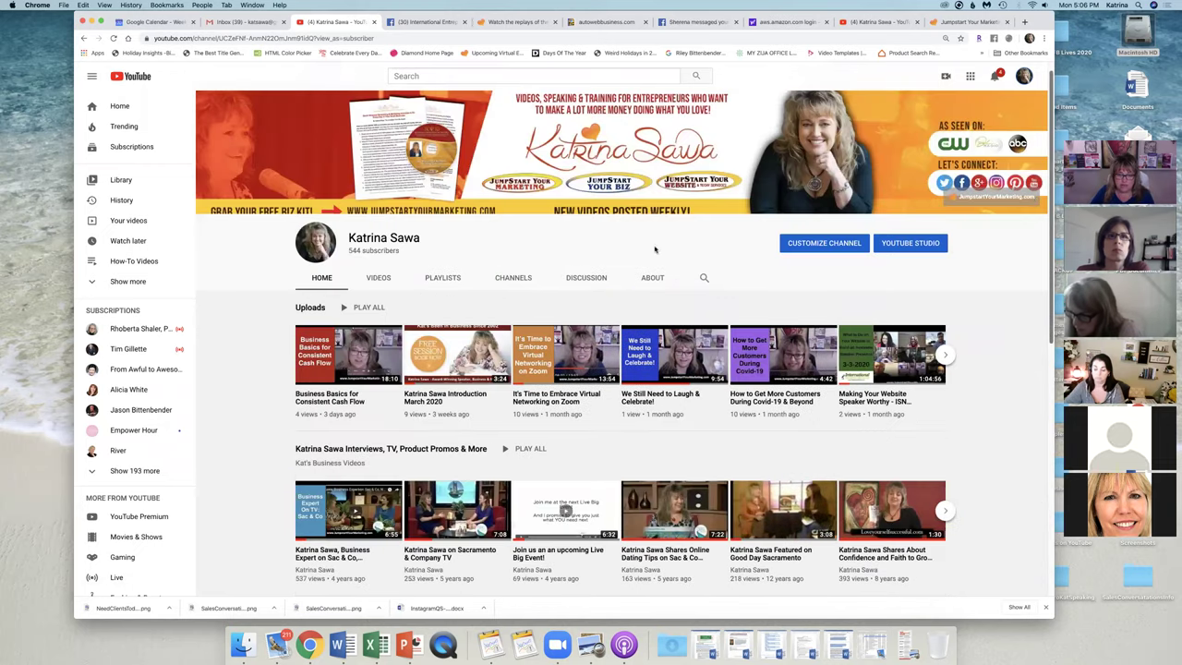
- Open the channel's playlists and look through all the created playlists
left_click(442, 277)
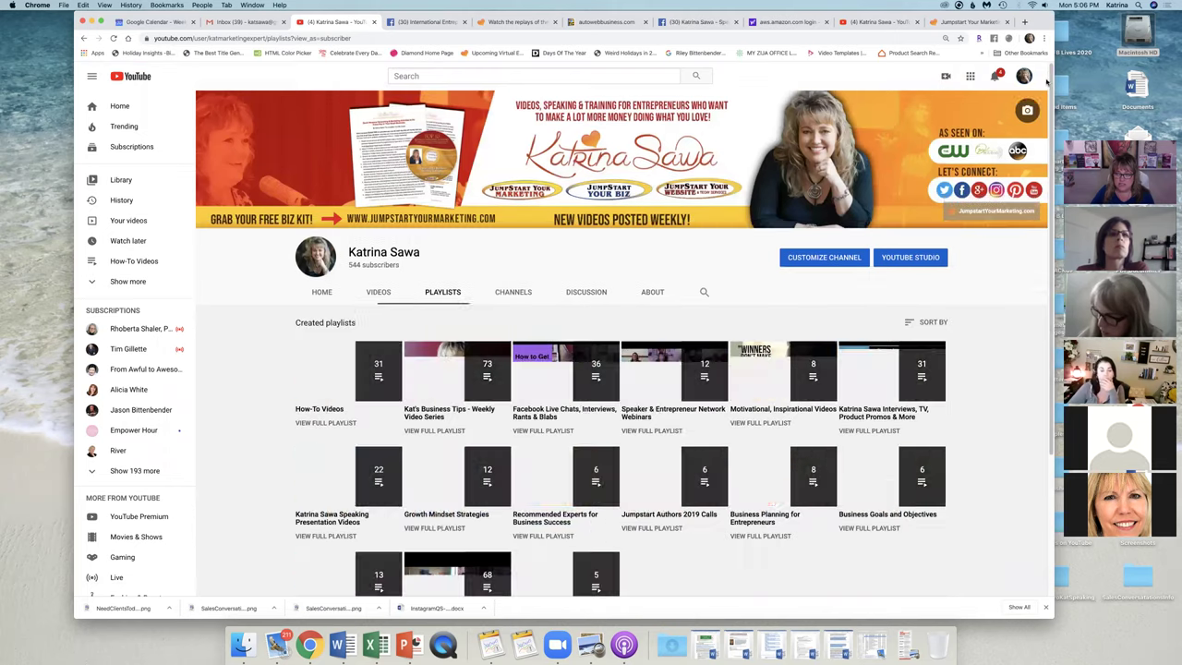
left_click_drag(1050, 91, 1053, 174)
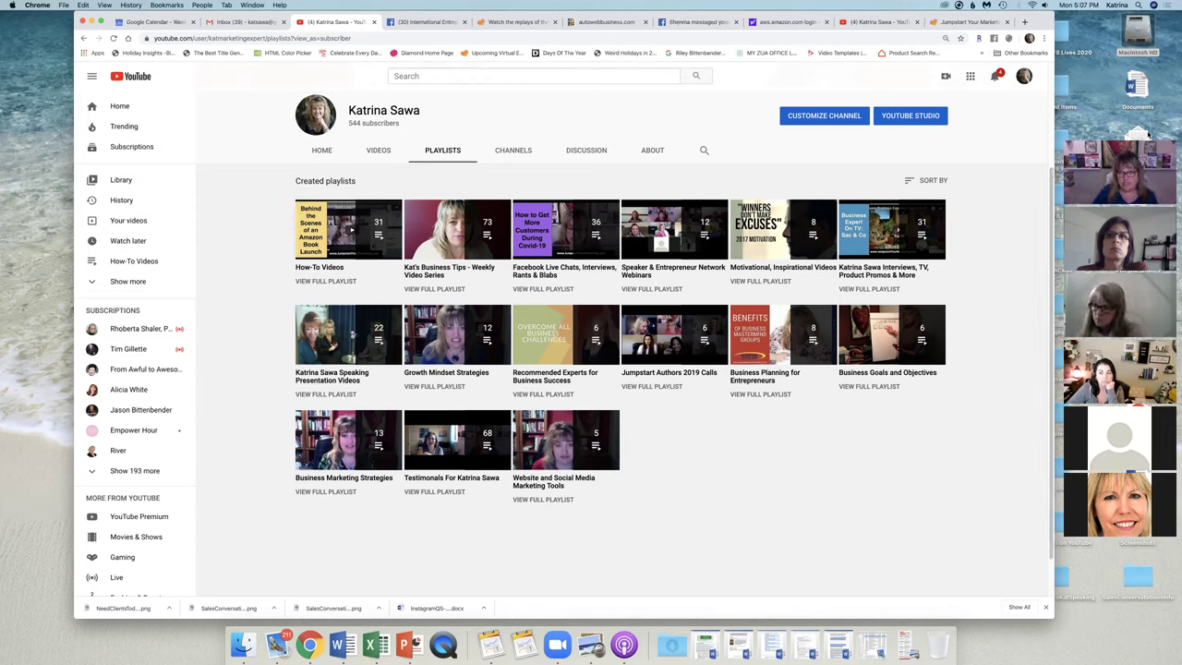
left_click_drag(1148, 134, 1148, 82)
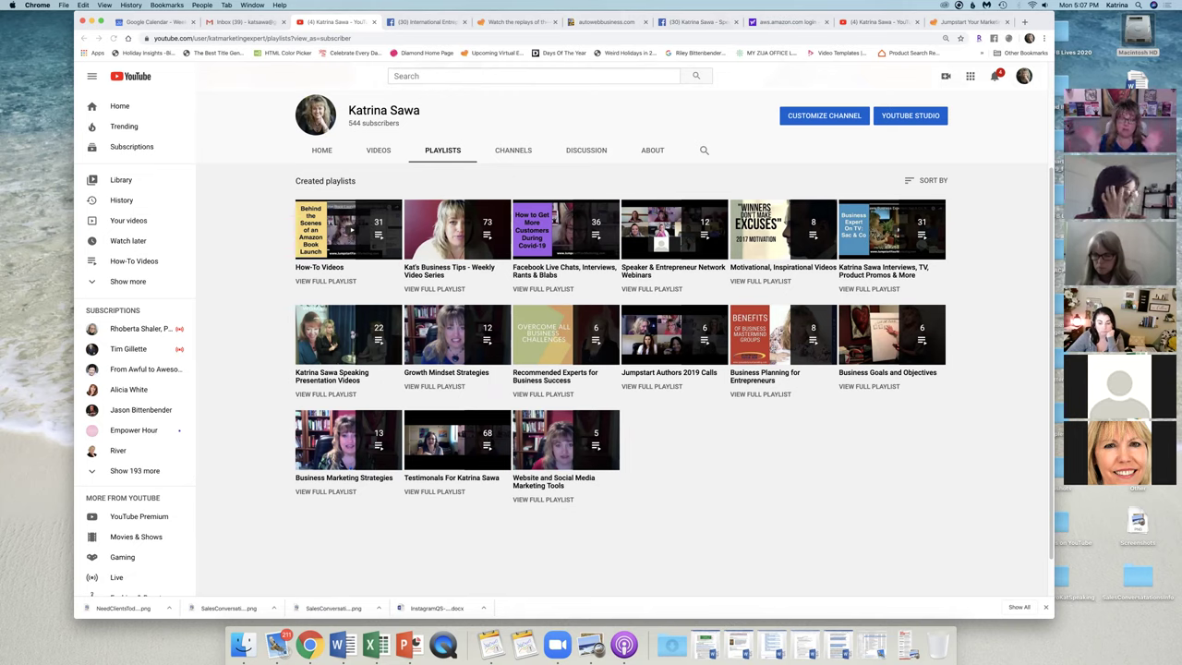
- Switch to the International Speaker Network webinar recordings page and briefly play, then pause, the 4-7-2020 "How to Get Your Mojo Back" recording
left_click(519, 22)
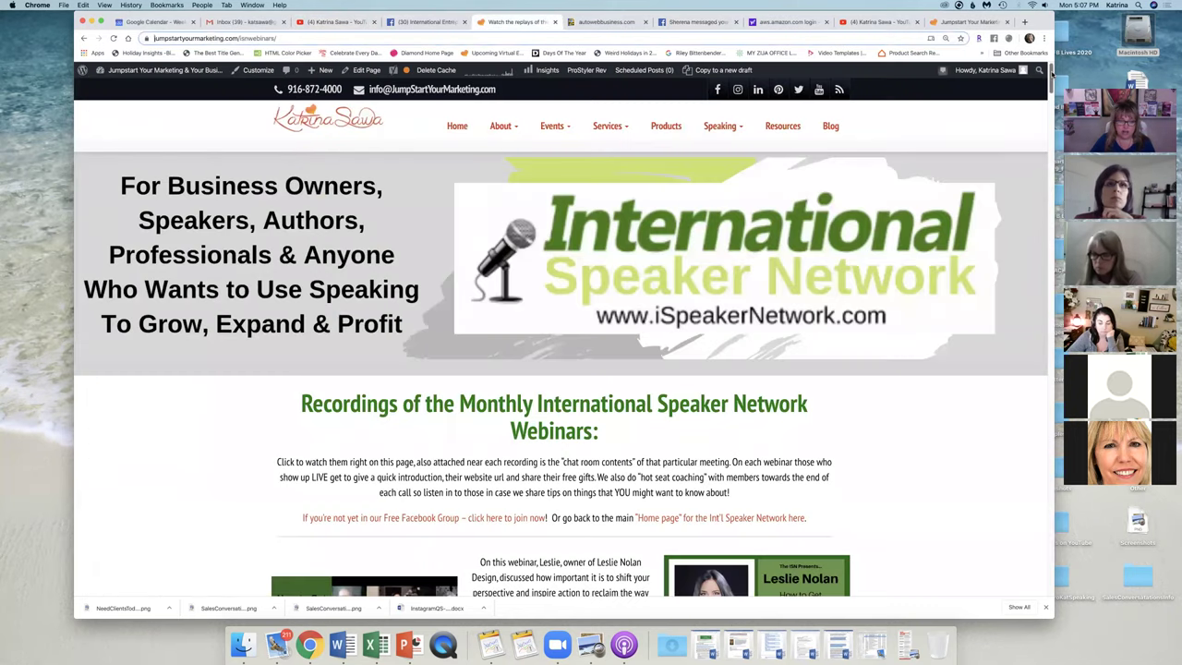
left_click_drag(1050, 74, 1050, 83)
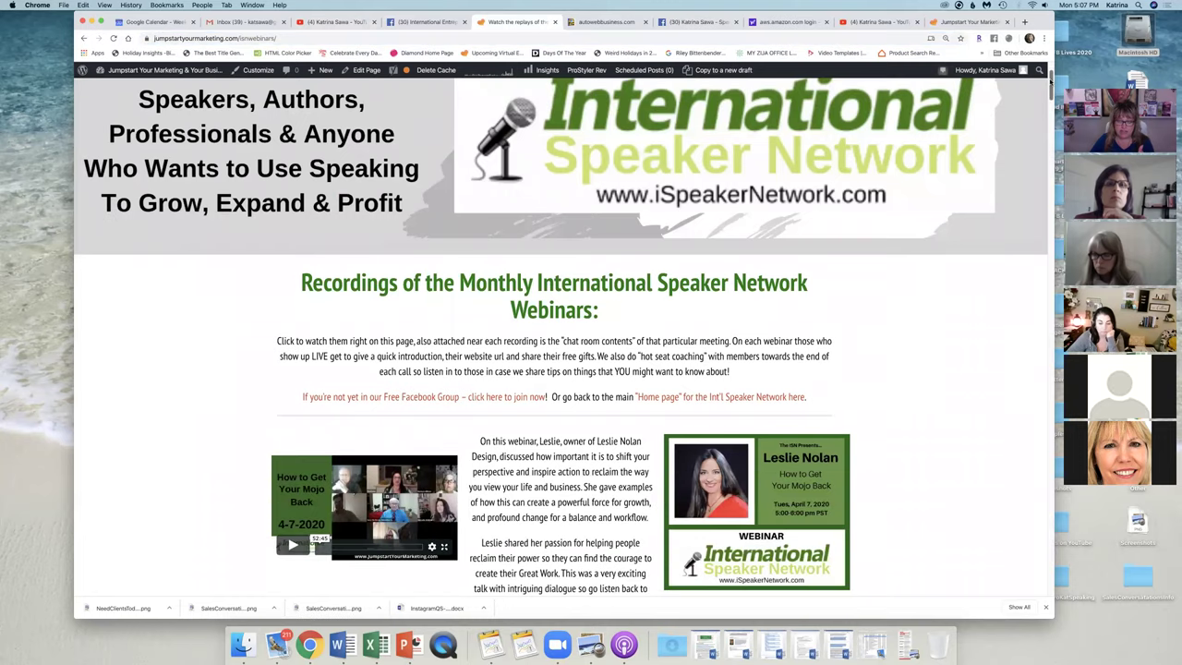
scroll(1050, 82, "down", 5)
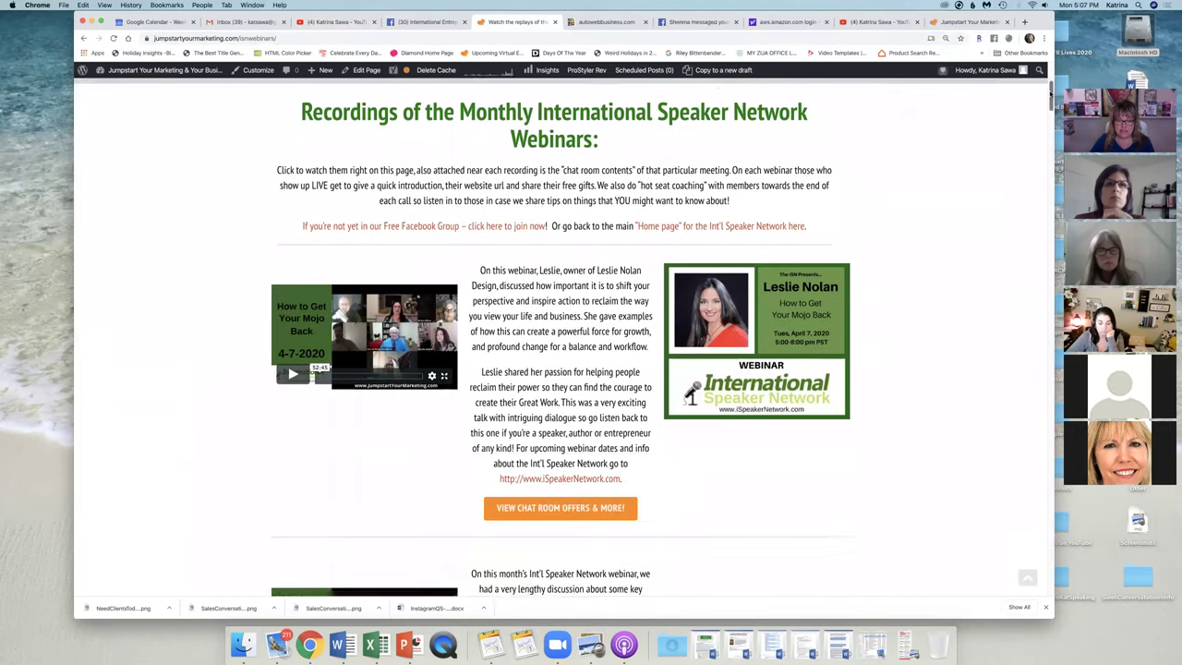
left_click(348, 313)
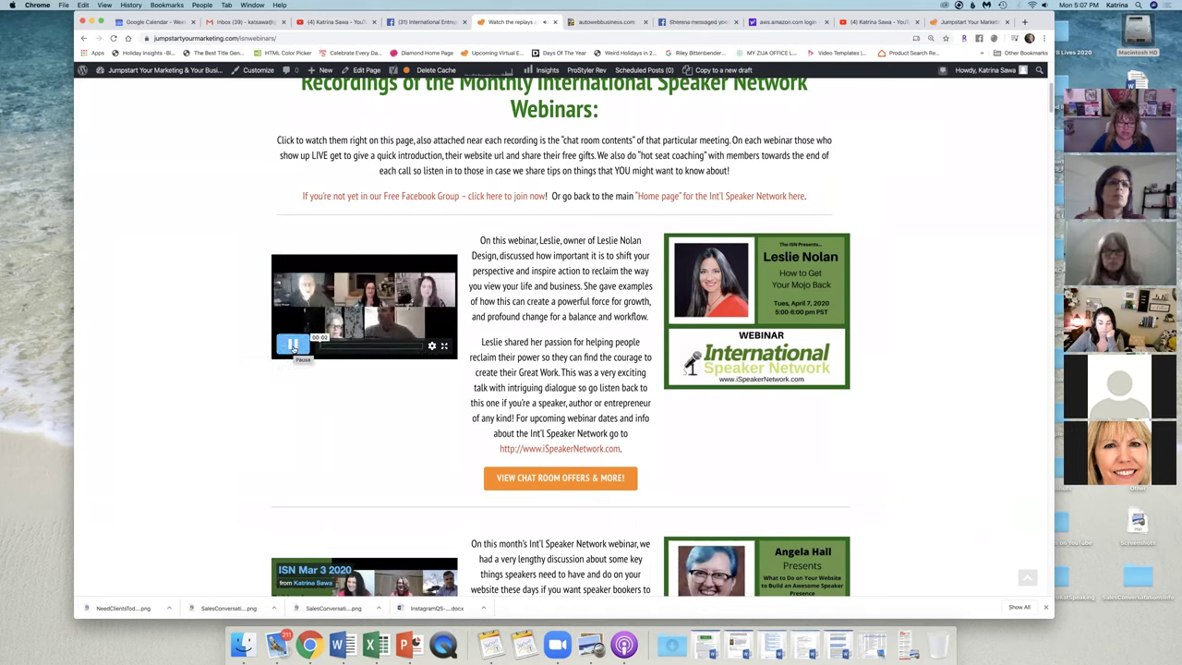
left_click(292, 346)
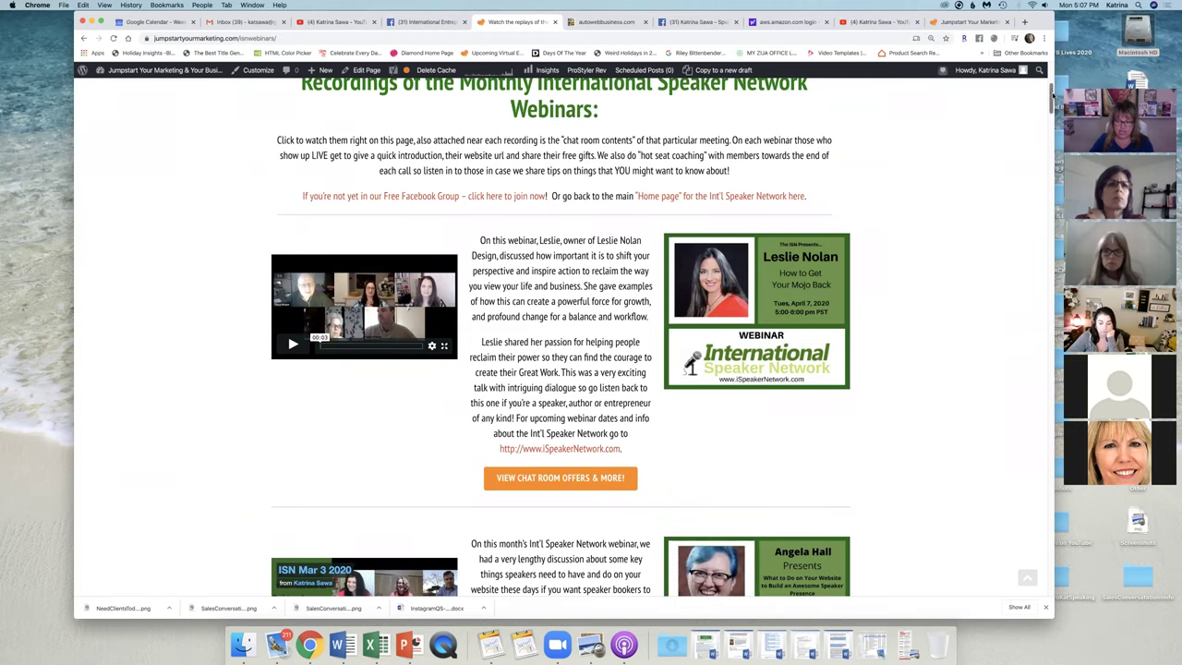
- Load the March 3, 2020 webinar recording and look over the neighbouring webinar entries on the page
left_click_drag(1051, 95, 1050, 120)
left_click(292, 248)
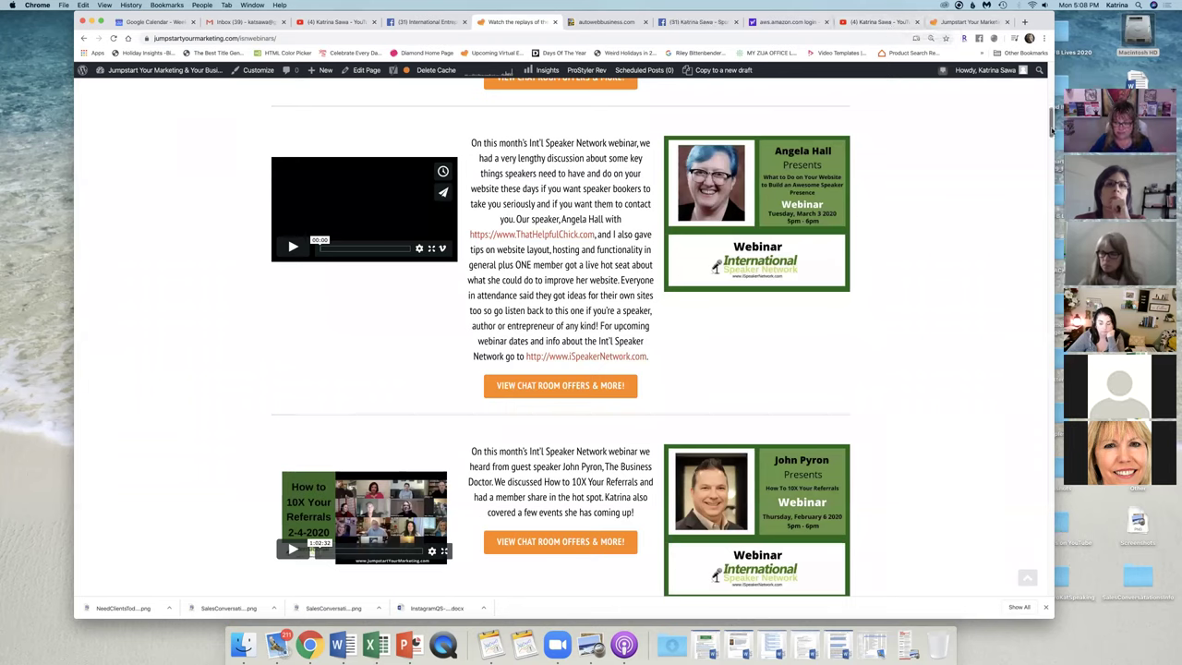
mouse_move(1051, 129)
left_mouse_down()
mouse_move(1051, 97)
mouse_move(1050, 113)
left_mouse_up()
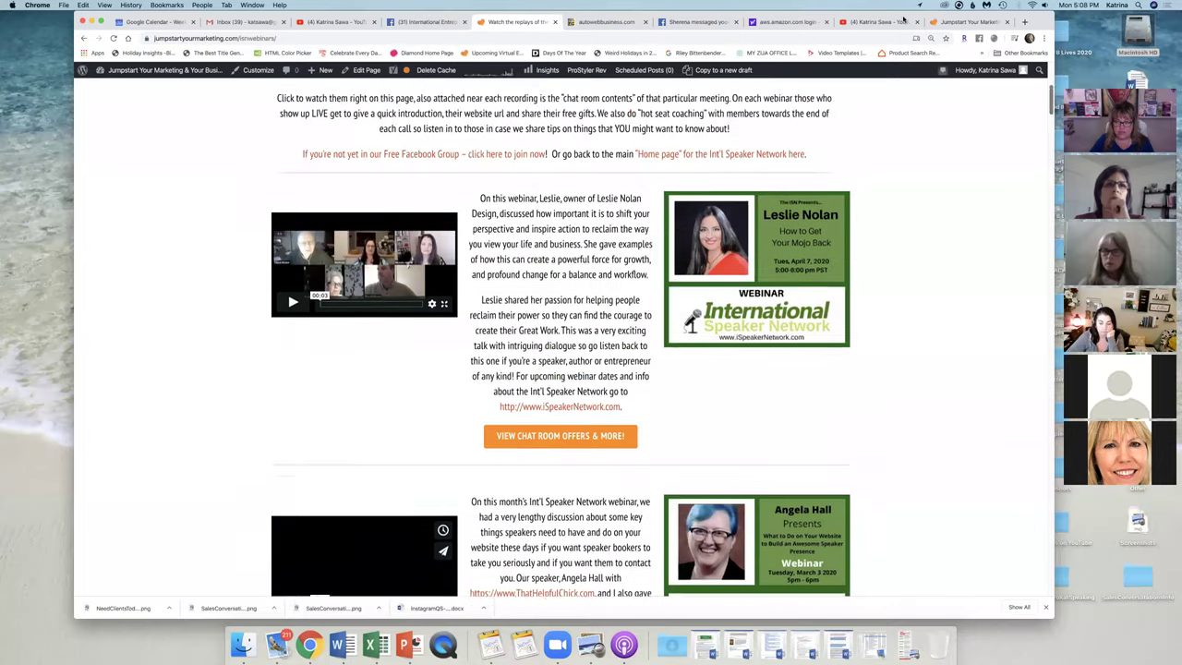
- Switch to the other open YouTube channel page, view the featured Sac & Co interview on its own page, and return with playback paused
left_click(903, 20)
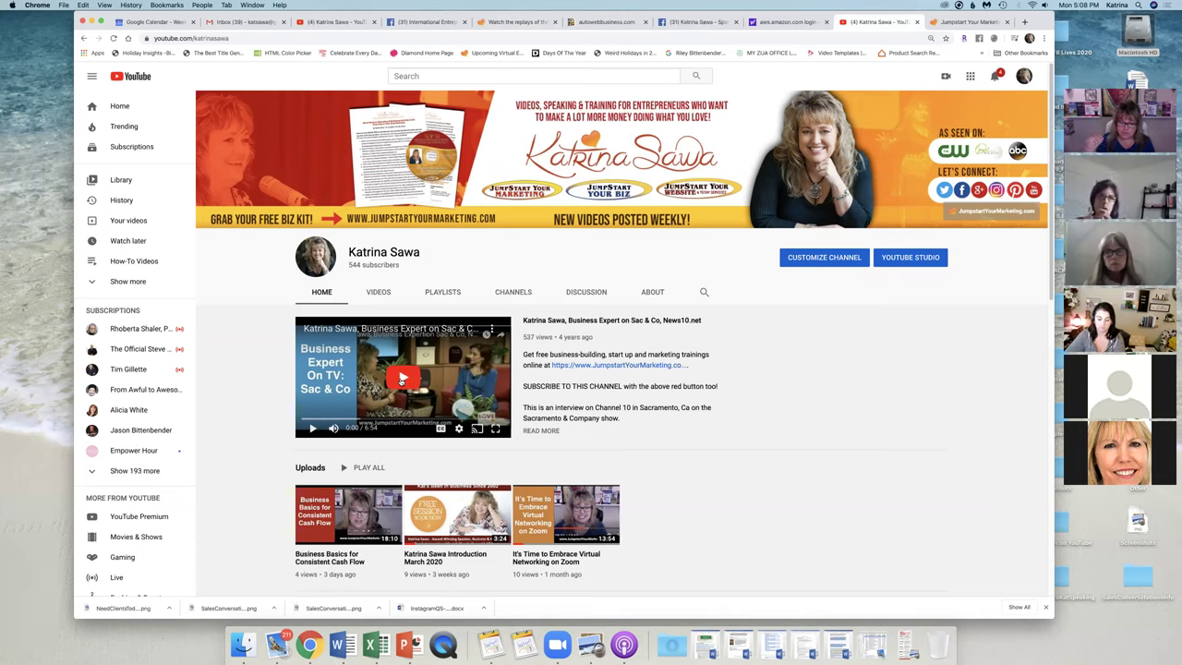
left_click(540, 430)
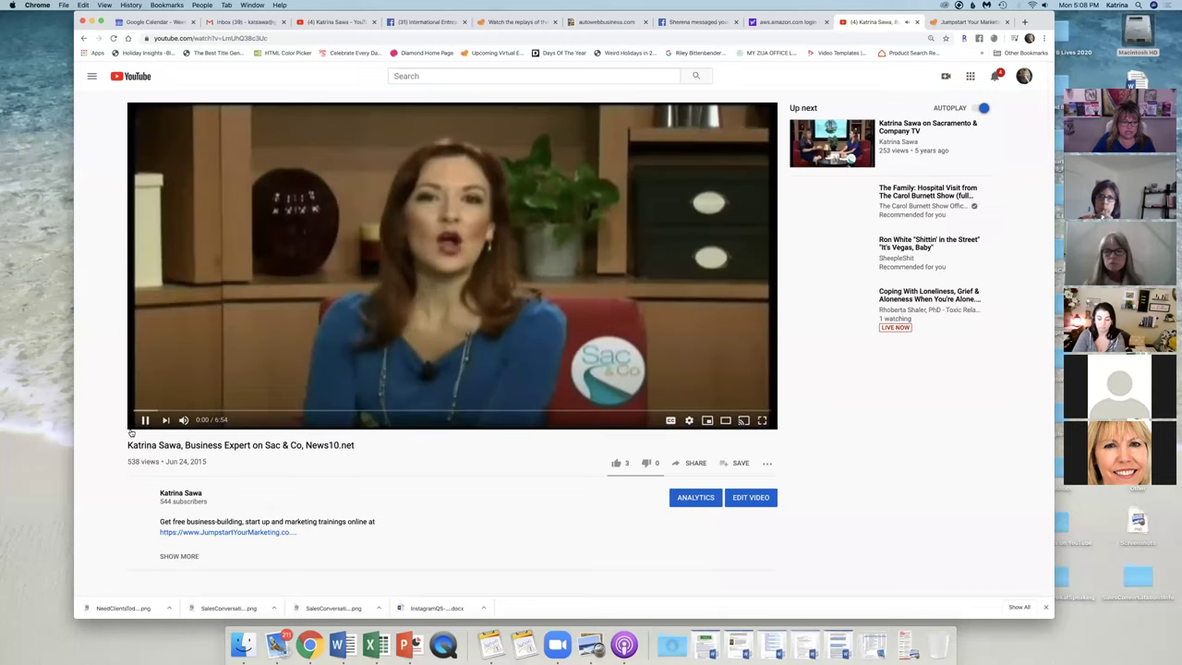
left_click(148, 419)
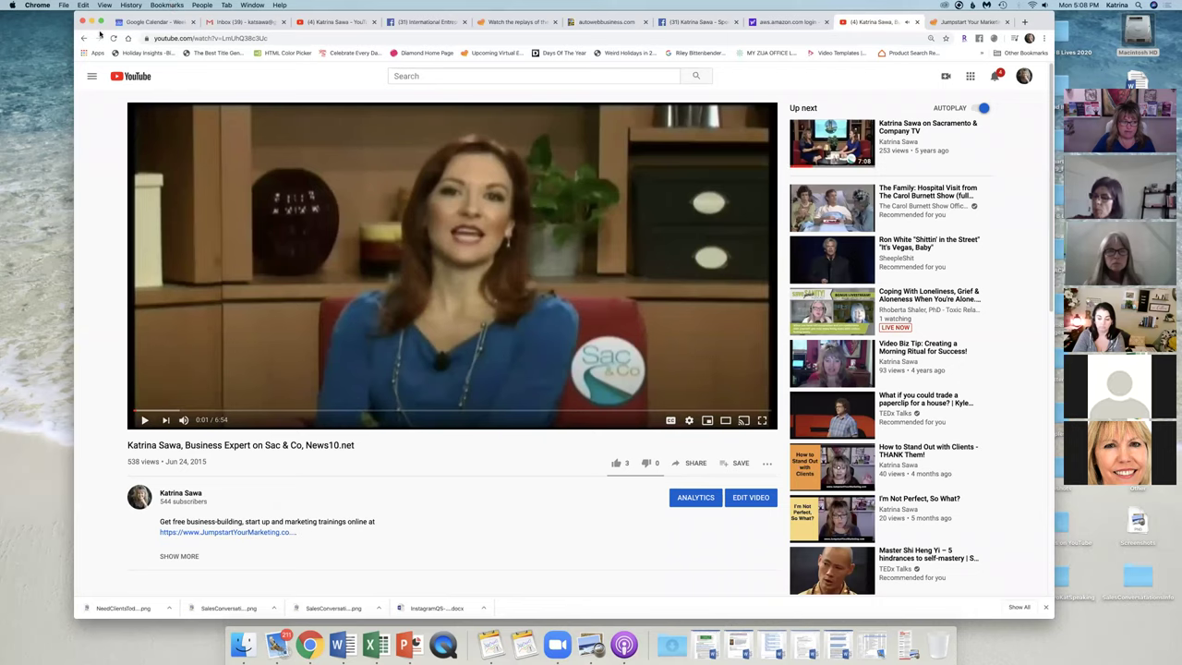
left_click(83, 38)
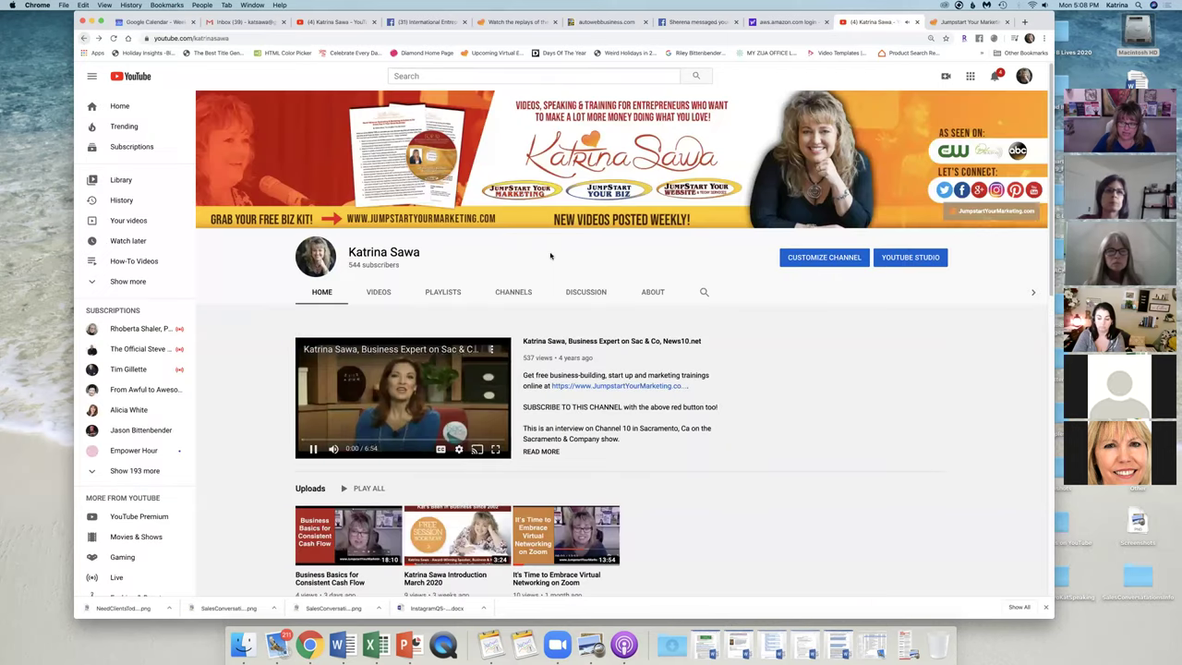
left_click(372, 421)
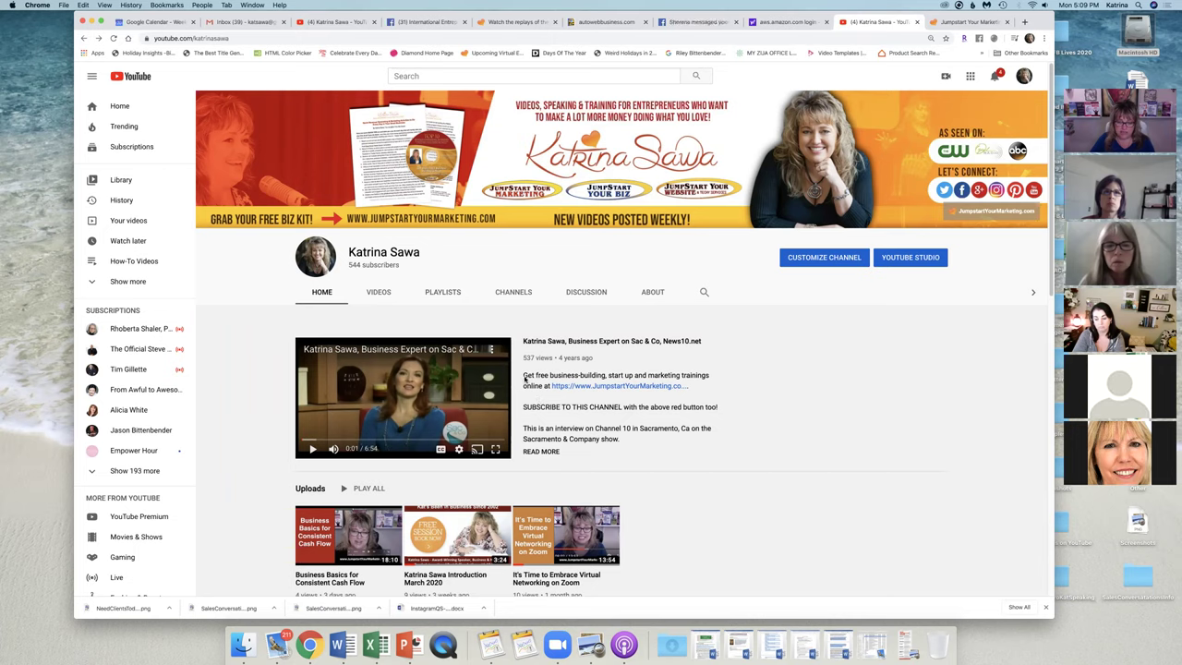
- Highlight parts of the featured video's description: the free trainings link, the subscribe request and the Channel 10 interview summary
left_click_drag(541, 385, 626, 440)
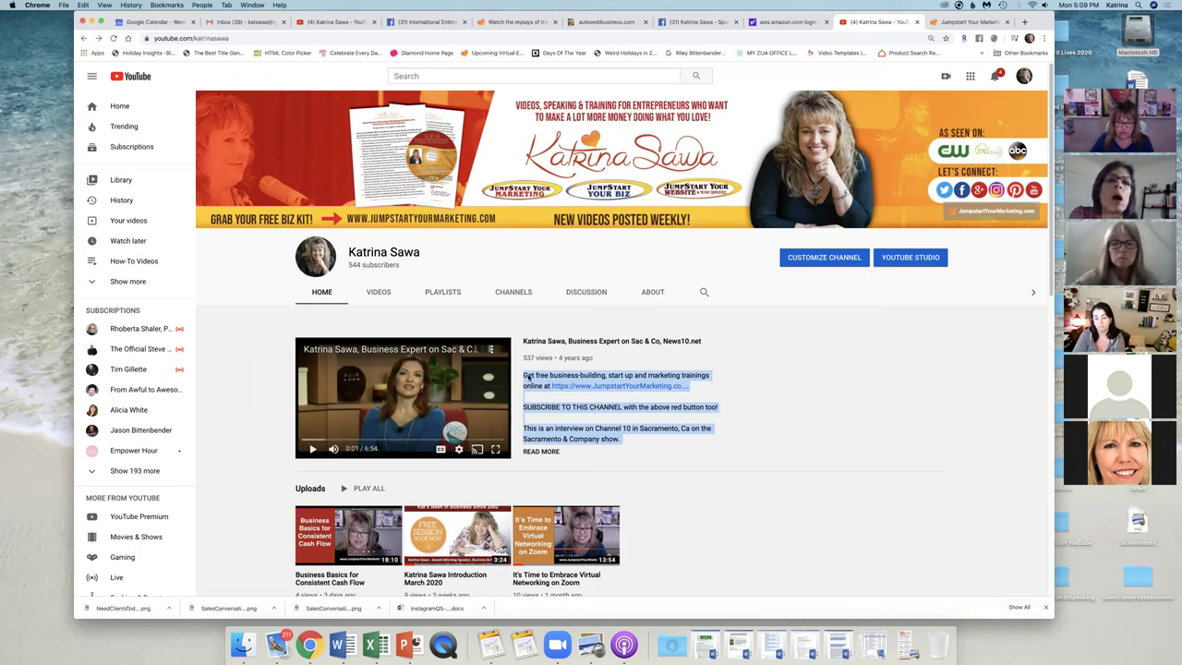
left_click(595, 432)
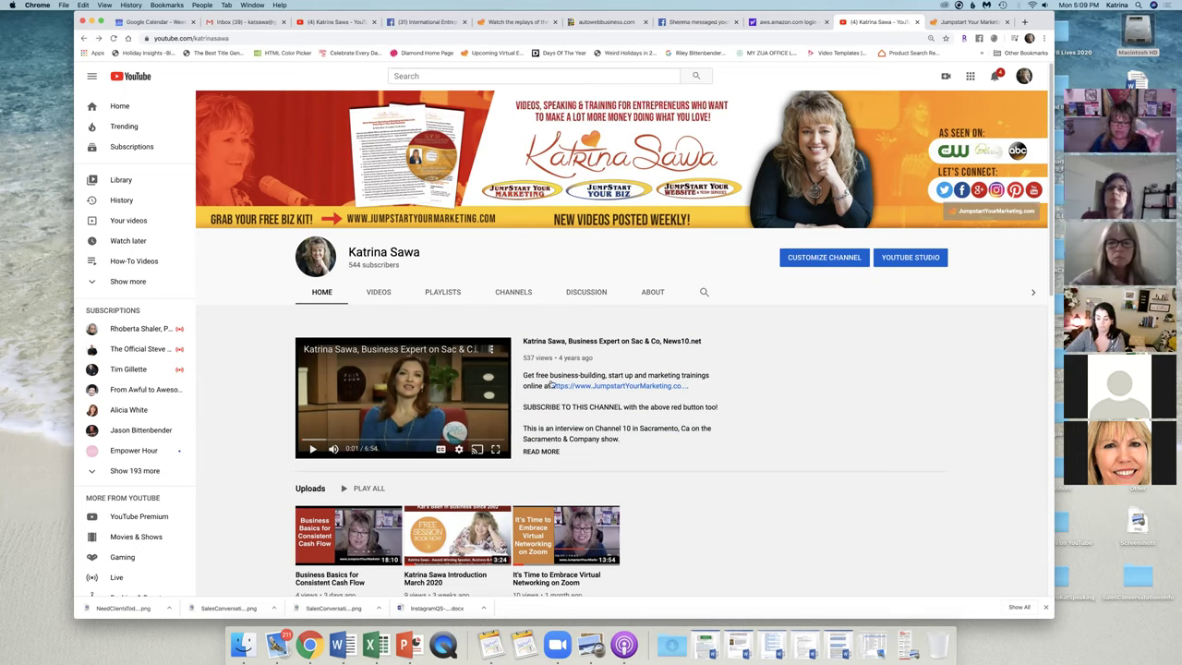
left_click_drag(524, 374, 728, 409)
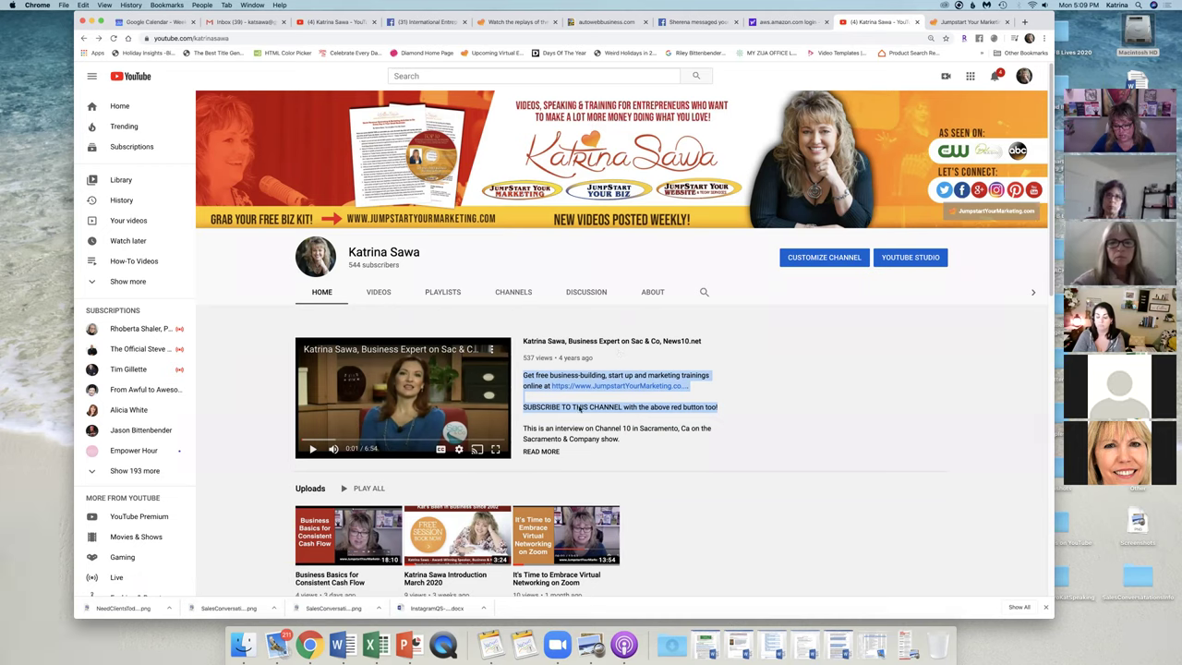
left_click(580, 408)
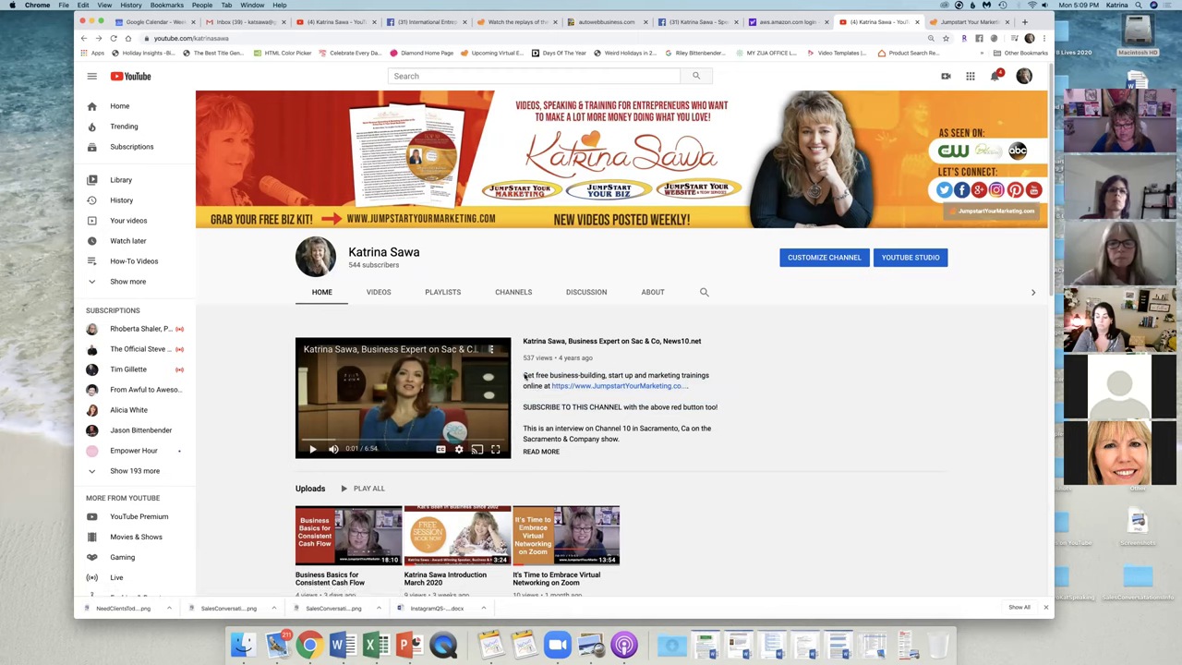
left_click_drag(523, 428, 631, 441)
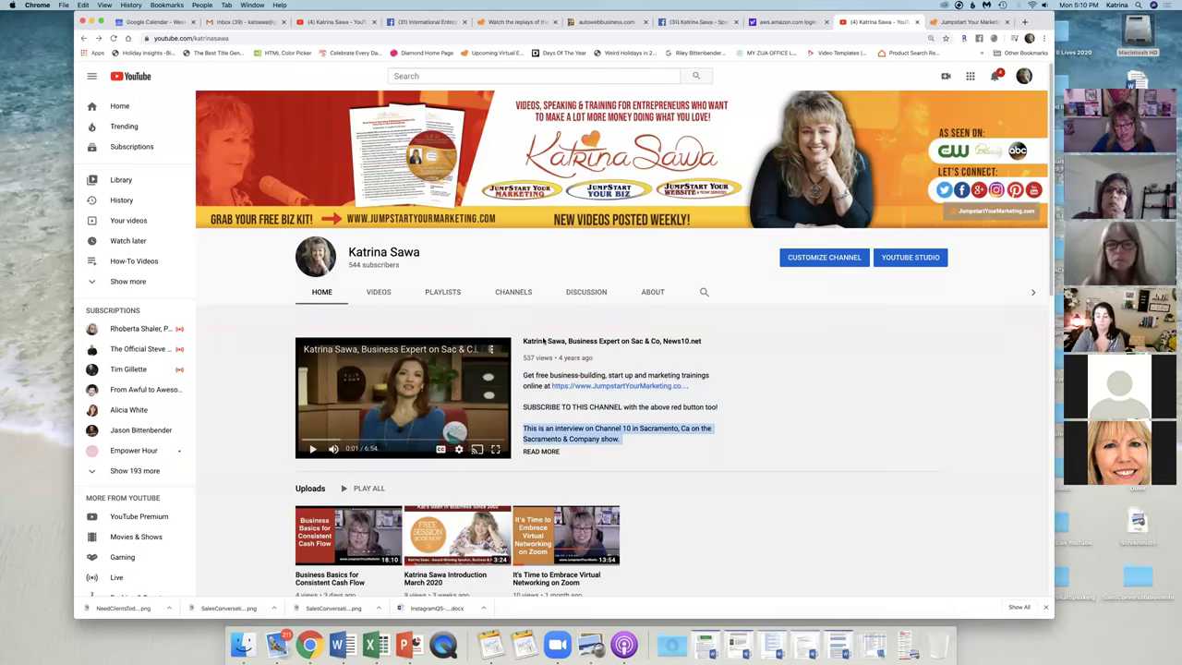
left_click_drag(525, 377, 734, 408)
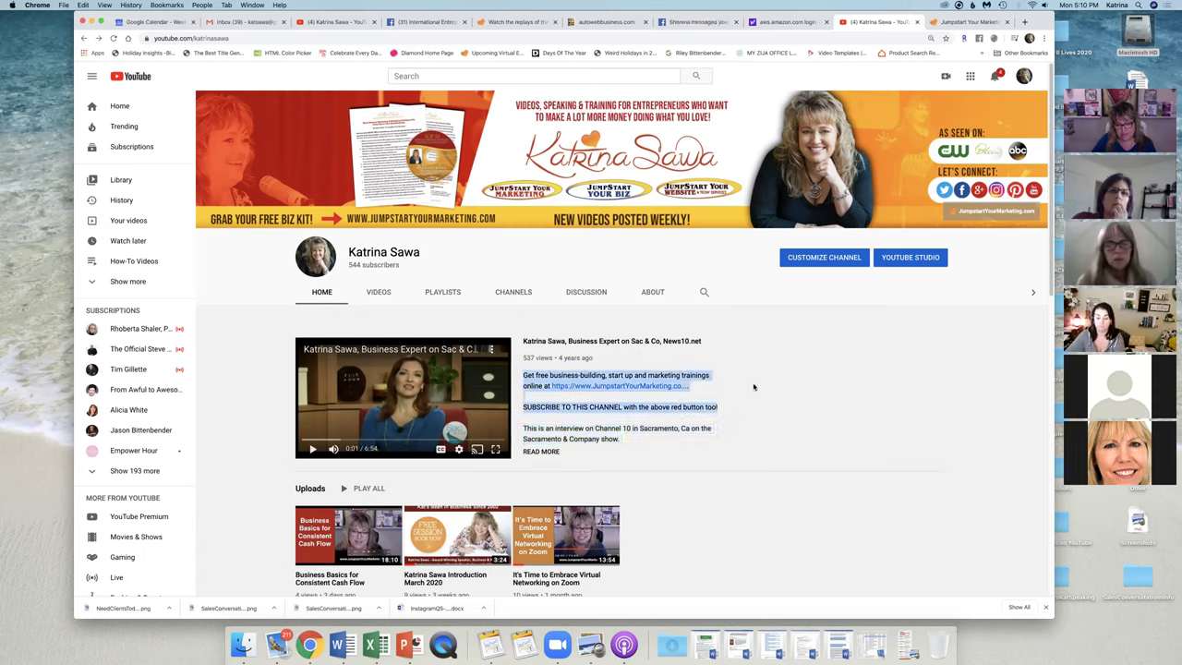
- Look through the channel sections below the featured video and return to the banner
left_click_drag(1050, 144, 1051, 212)
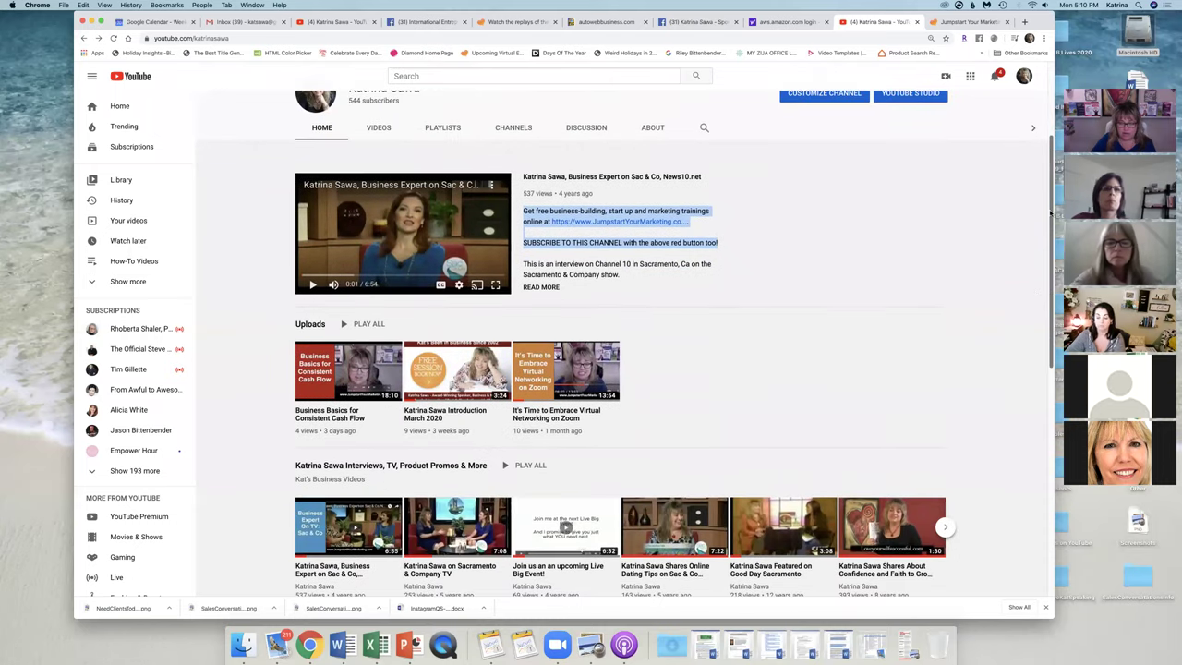
left_click_drag(1051, 212, 1033, 497)
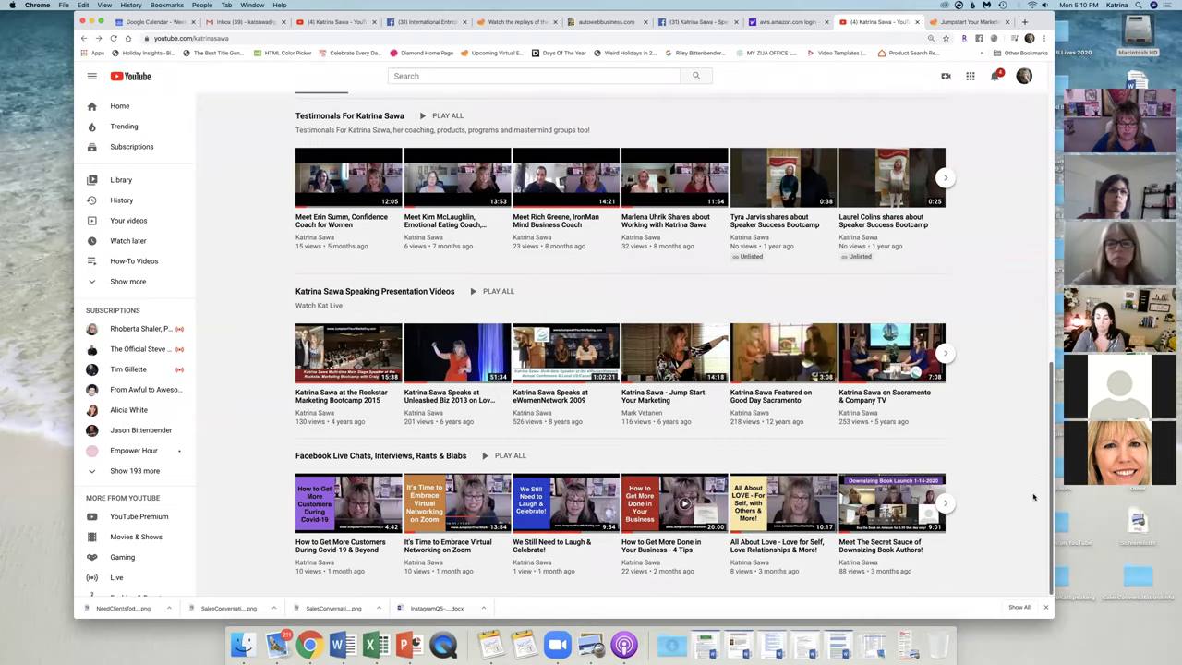
left_click_drag(1033, 471, 1033, 109)
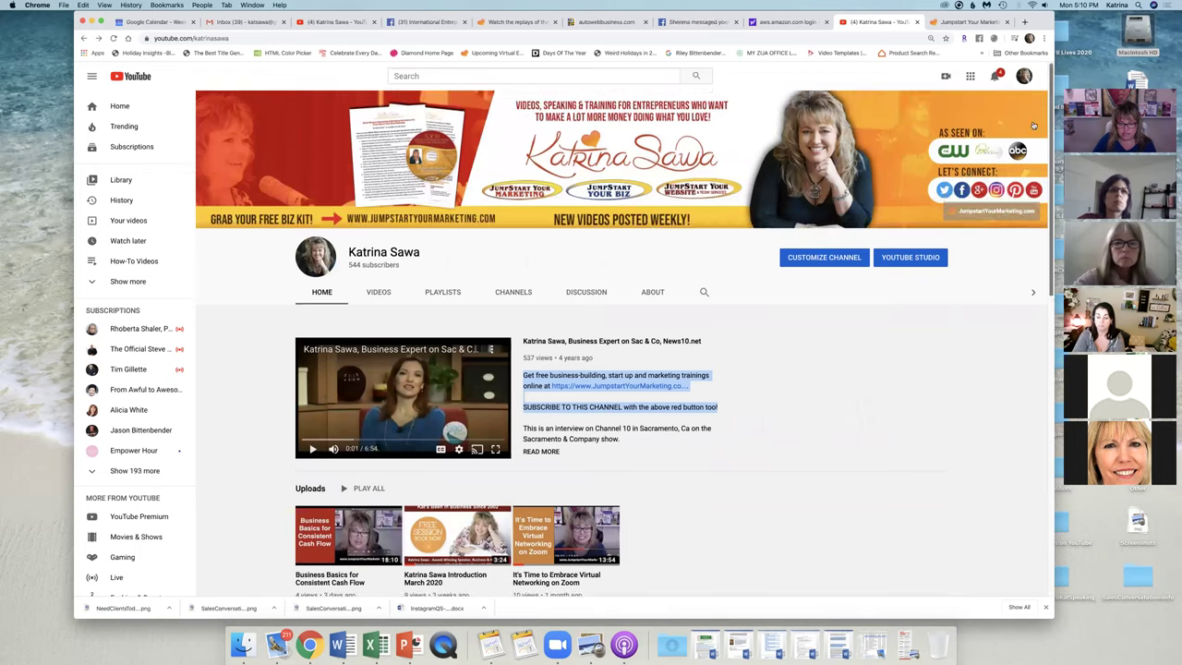
- Look over the channel's created playlists, checking the webinar replays page on the website in between
left_click(445, 291)
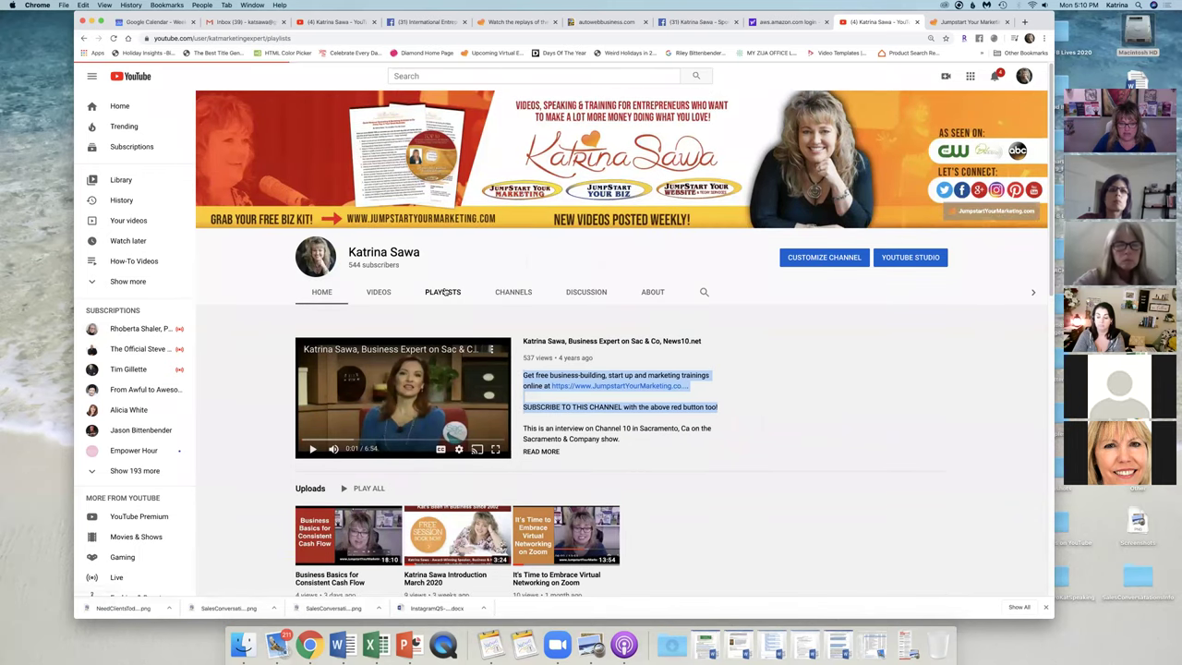
left_click_drag(1050, 86, 1048, 204)
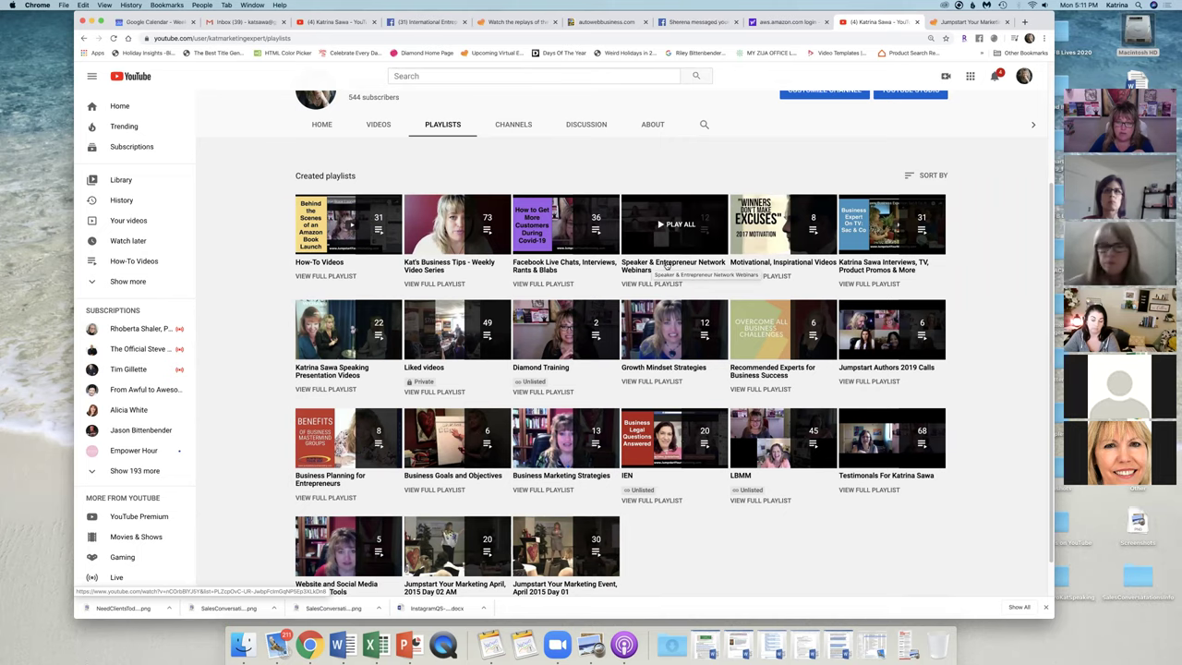
left_click(540, 21)
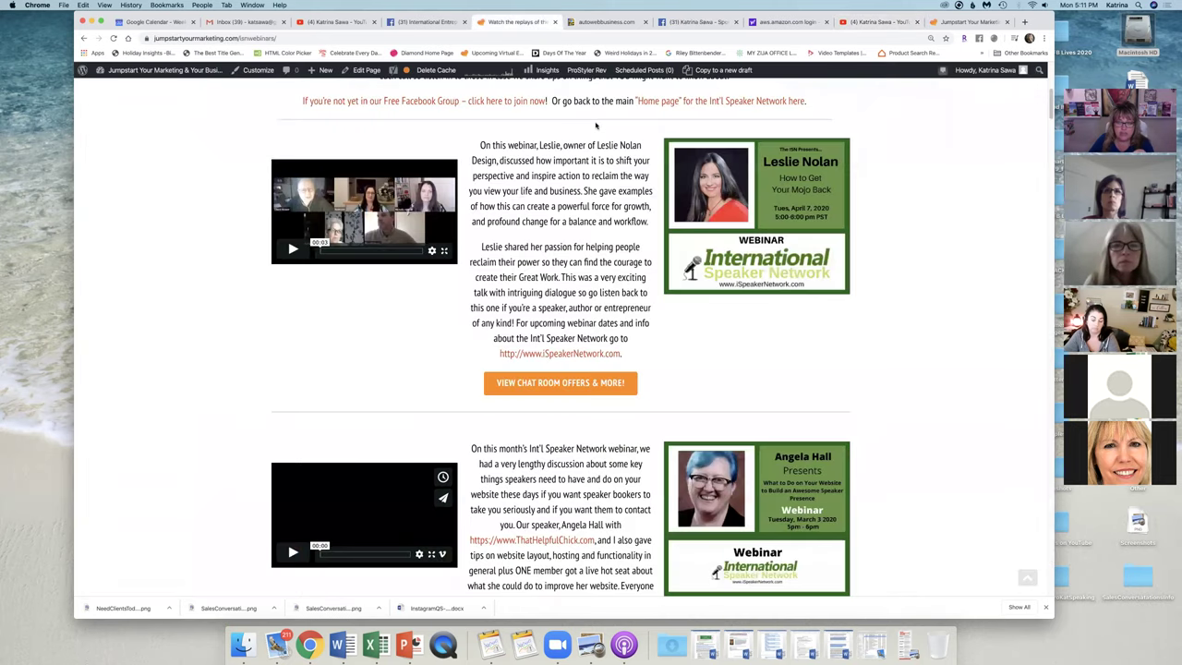
left_click(877, 21)
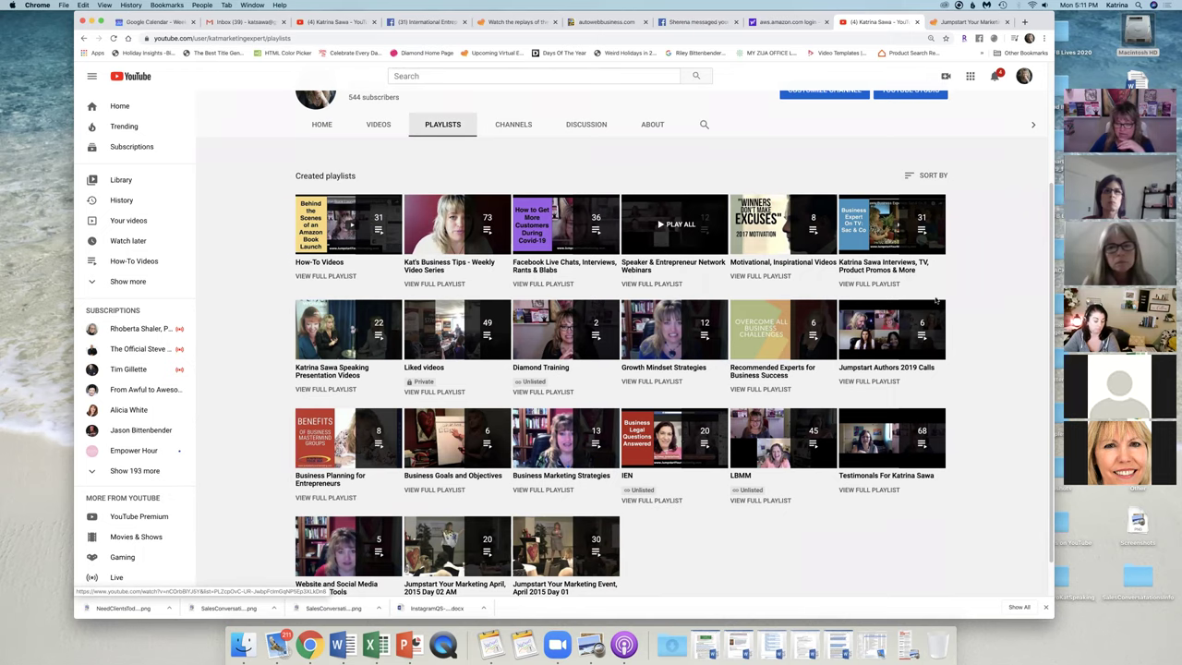
scroll(646, 369, "down", 2)
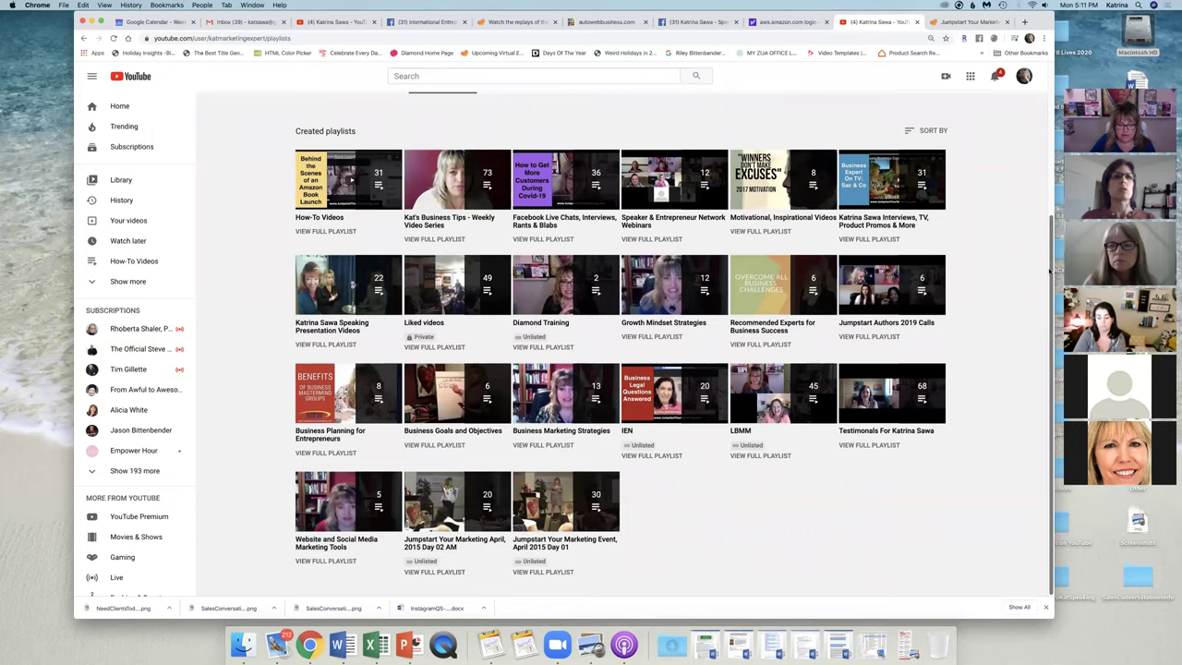
- Check the sort options for the created playlists and dismiss them without choosing one
left_click_drag(1053, 213, 1049, 140)
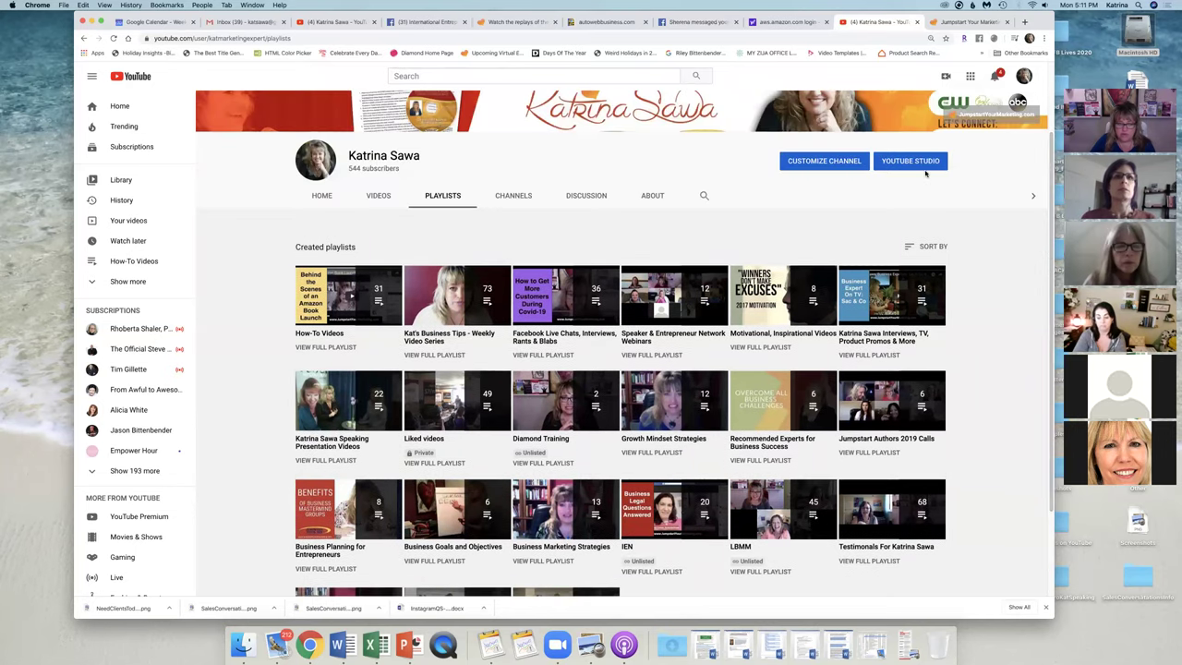
left_click(909, 248)
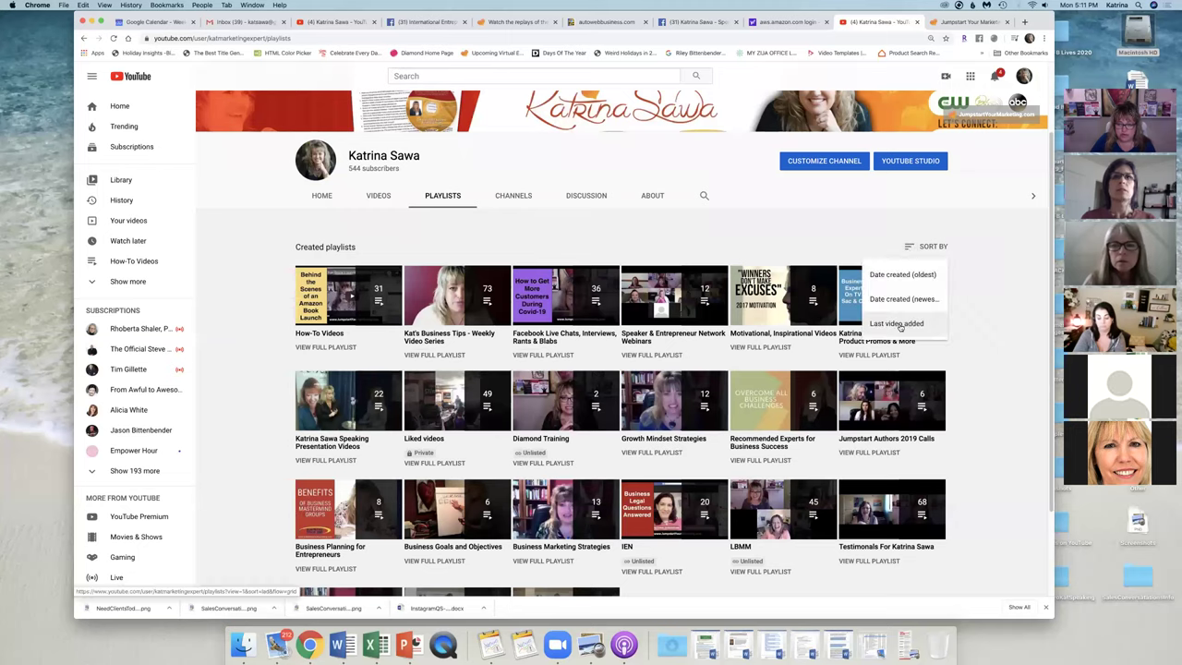
left_click(616, 240)
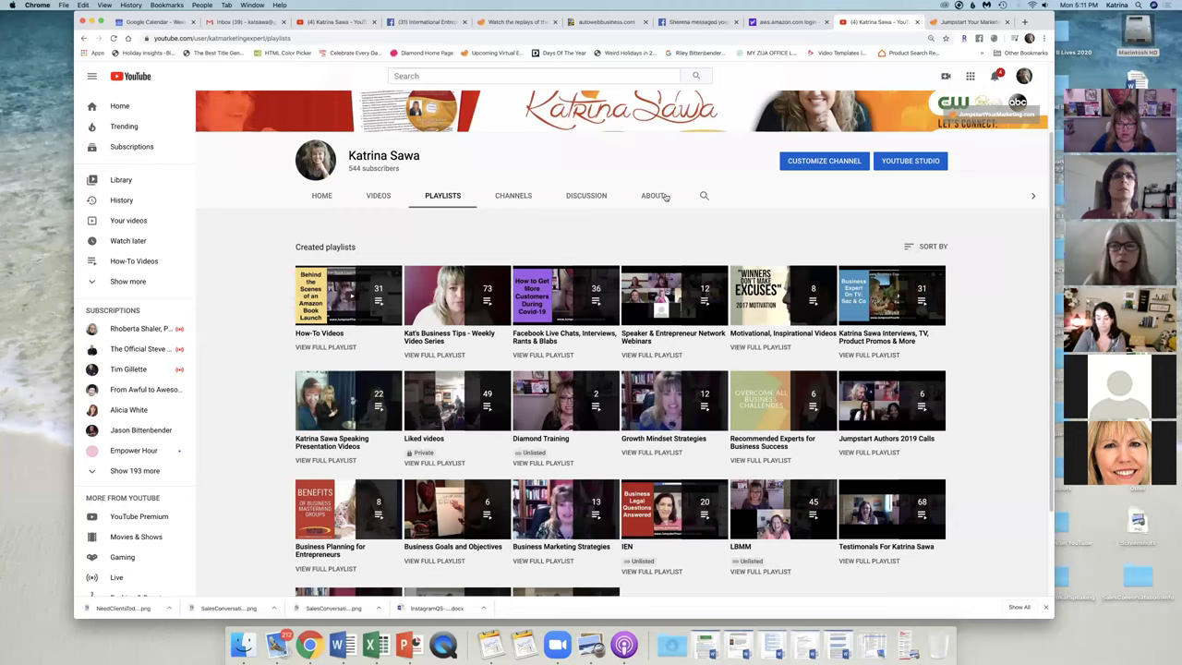
- Enter channel customization and look over the created playlists in the editing layout
left_click(792, 162)
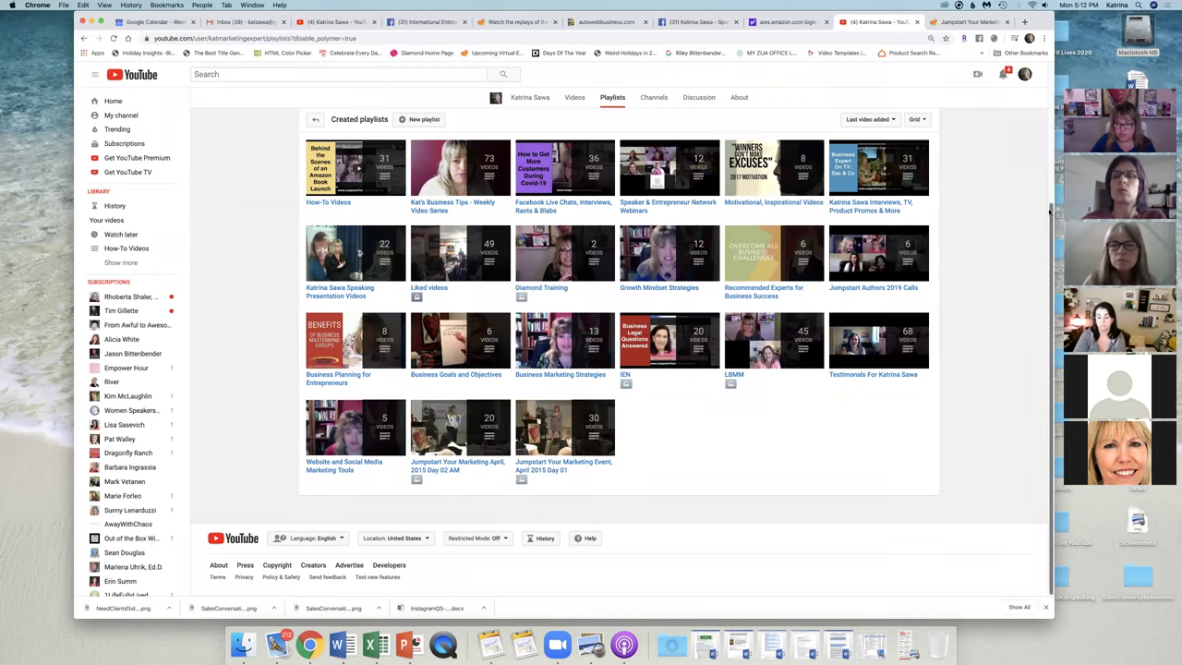
scroll(738, 231, "up", 2)
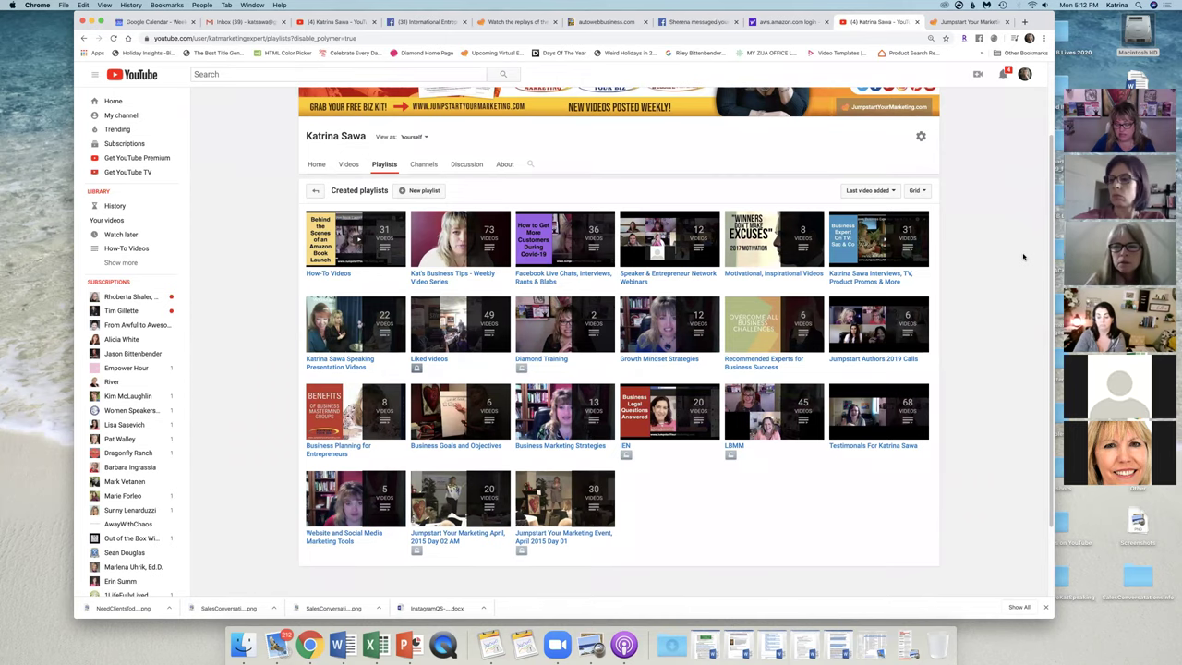
scroll(1049, 169, "up", 1)
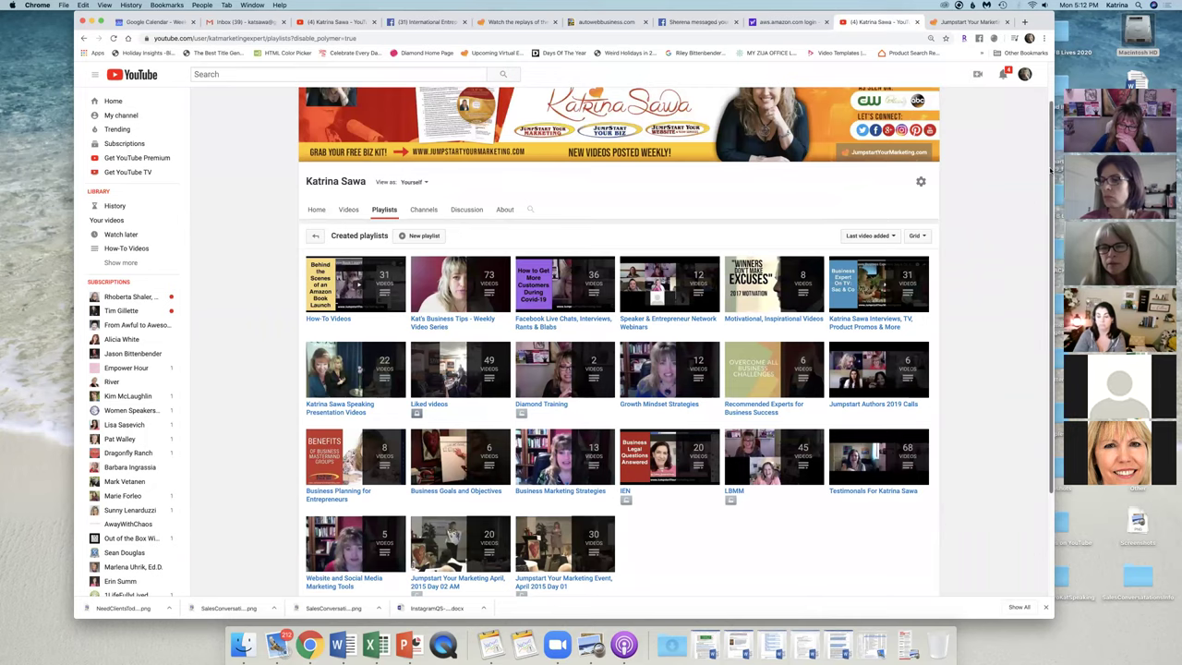
scroll(1049, 175, "down", 1)
scroll(1049, 193, "down", 1)
scroll(1049, 208, "down", 1)
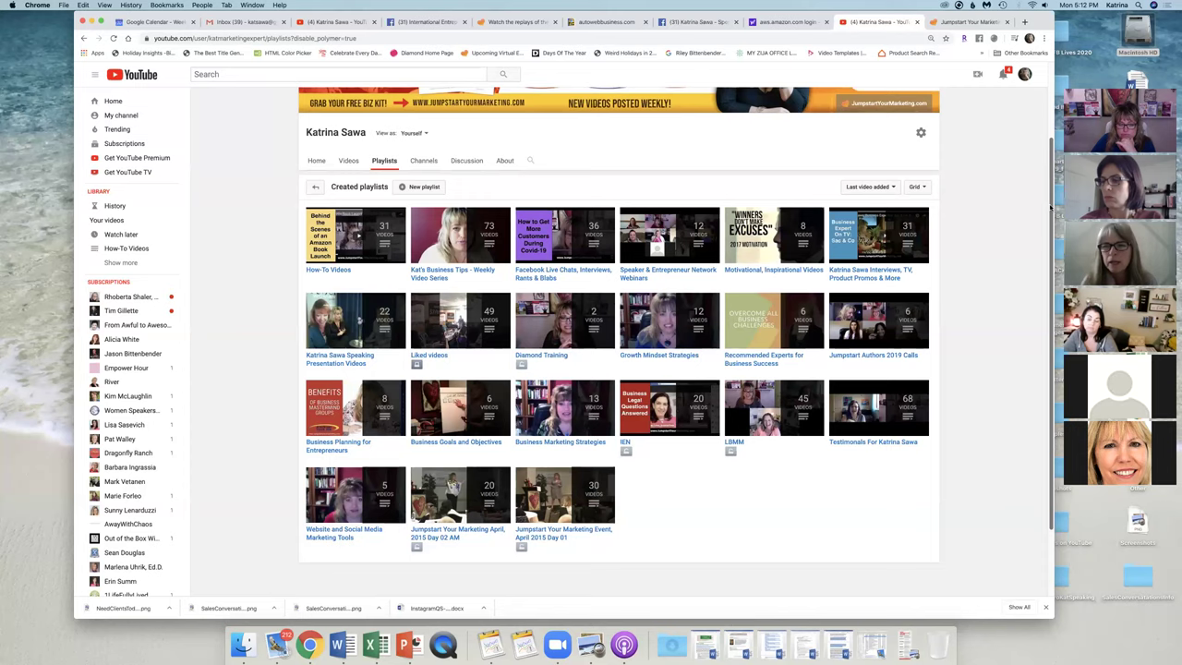
- Look over the home sections of the channel's editing layout and open the account menu
left_click(315, 160)
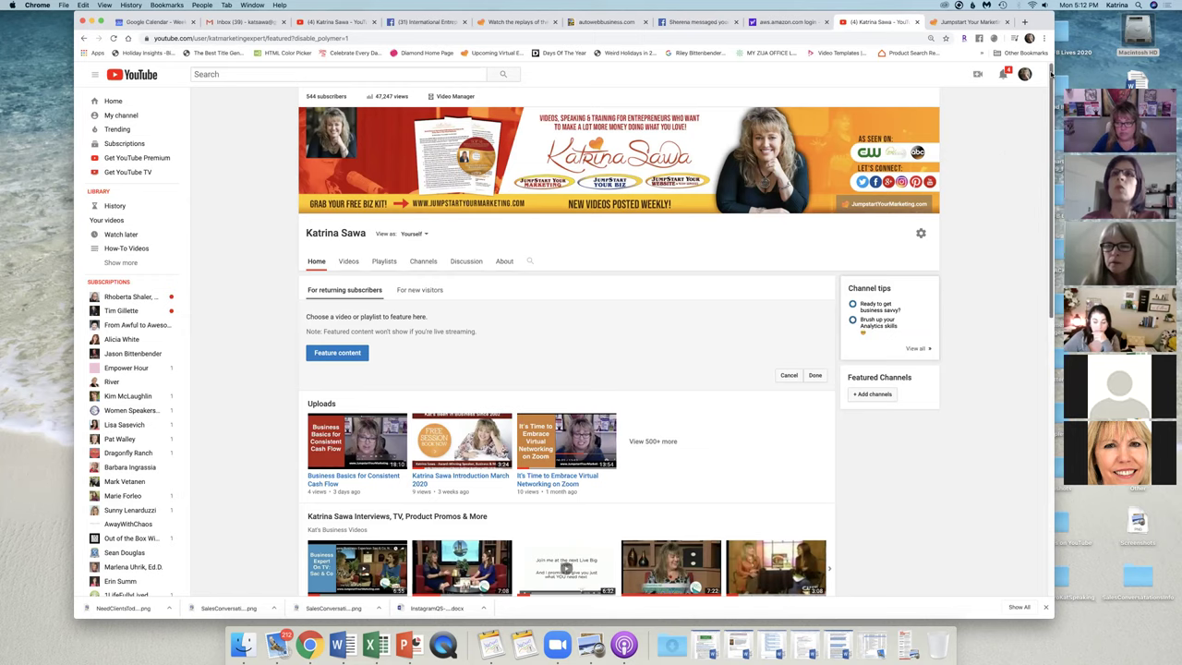
scroll(1046, 127, "down", 3)
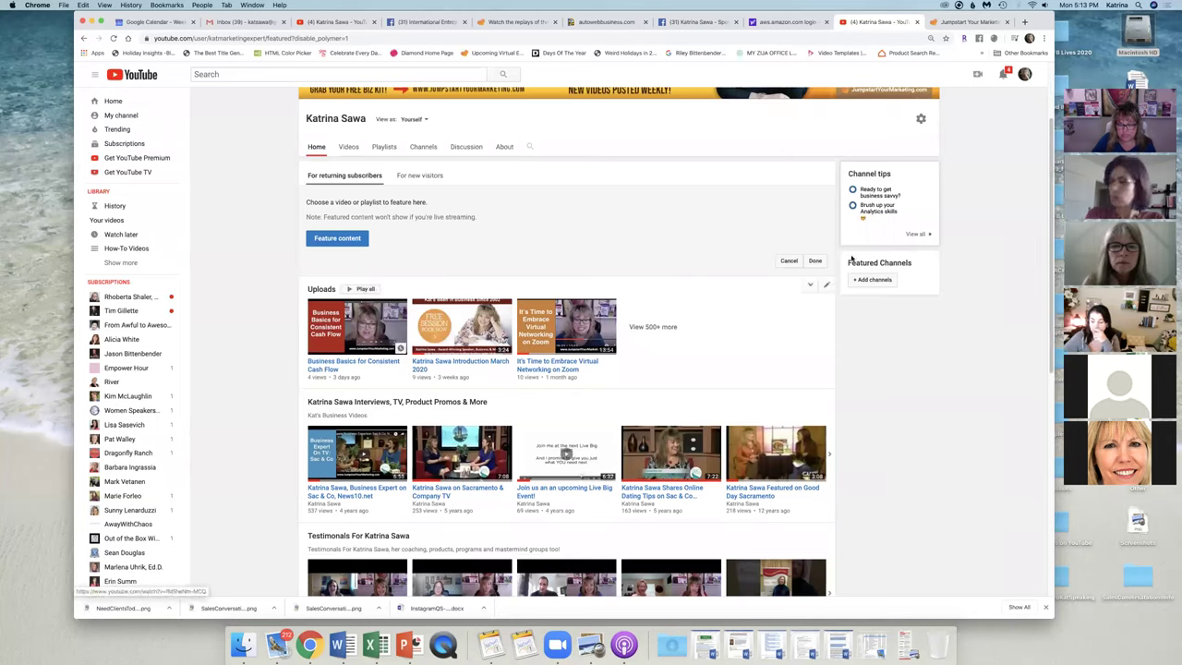
left_click(1025, 74)
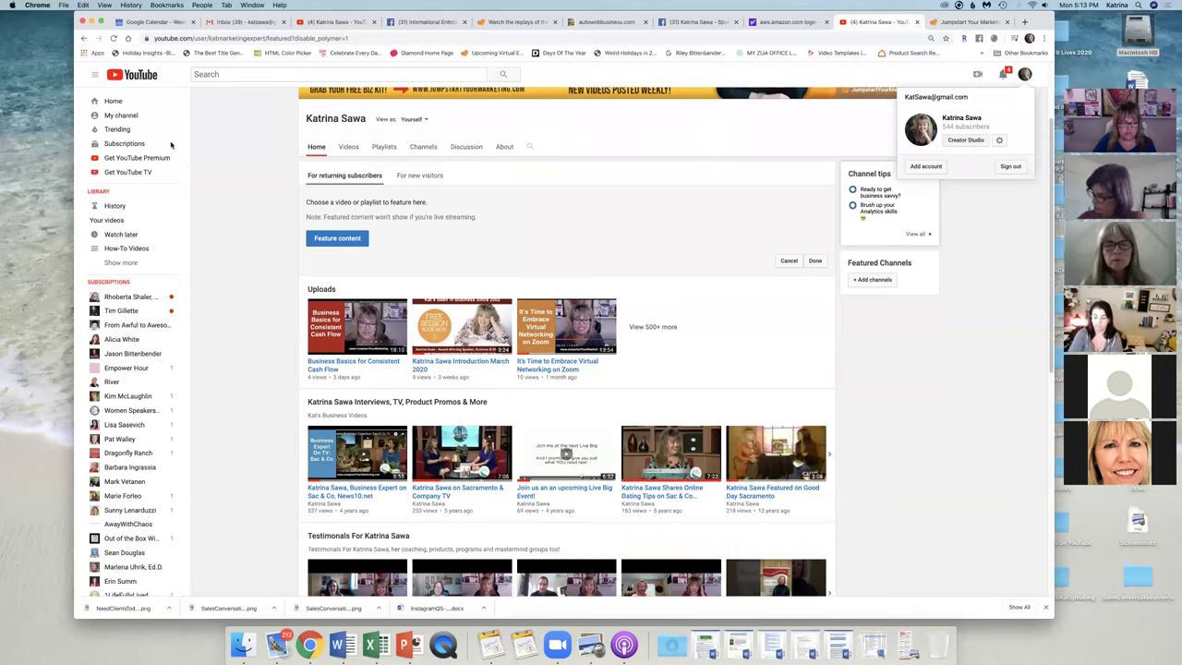
- Leave the customization layout, return to the regular channel home page and pause the featured video
left_click(82, 39)
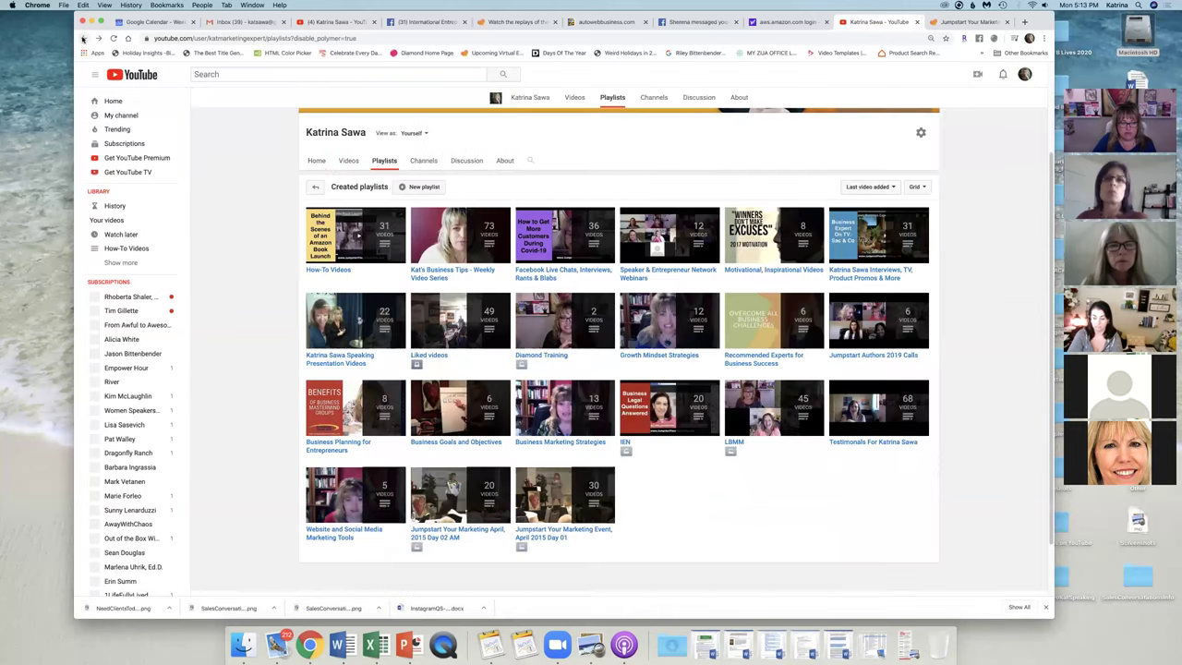
left_click(82, 39)
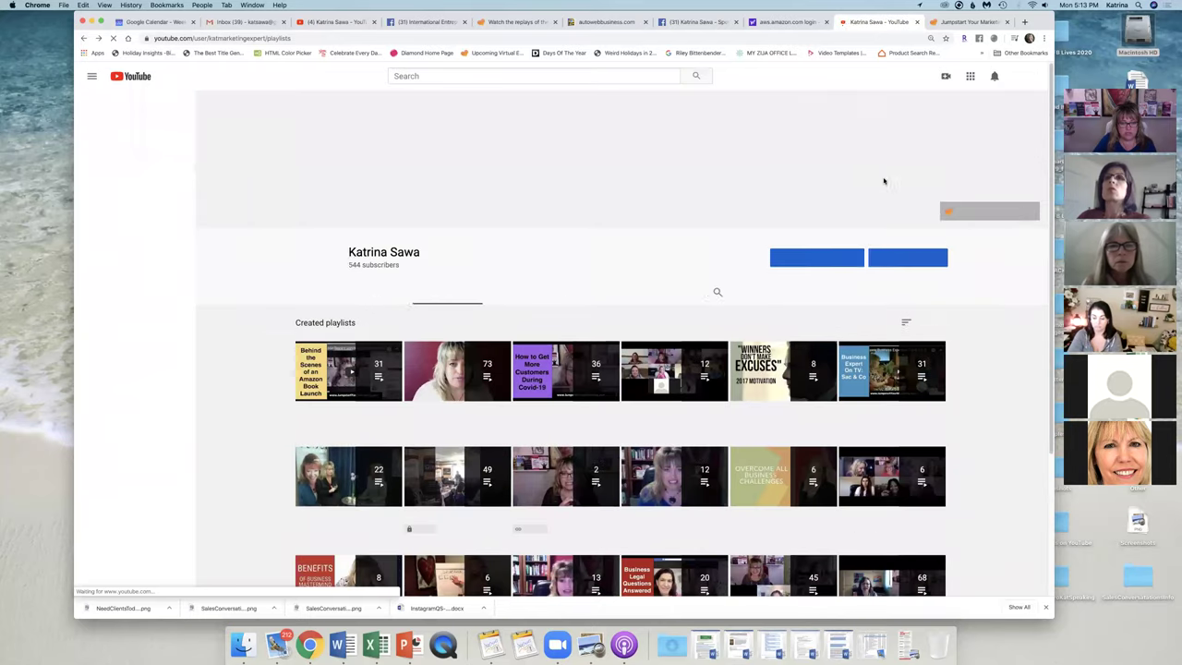
left_click(322, 291)
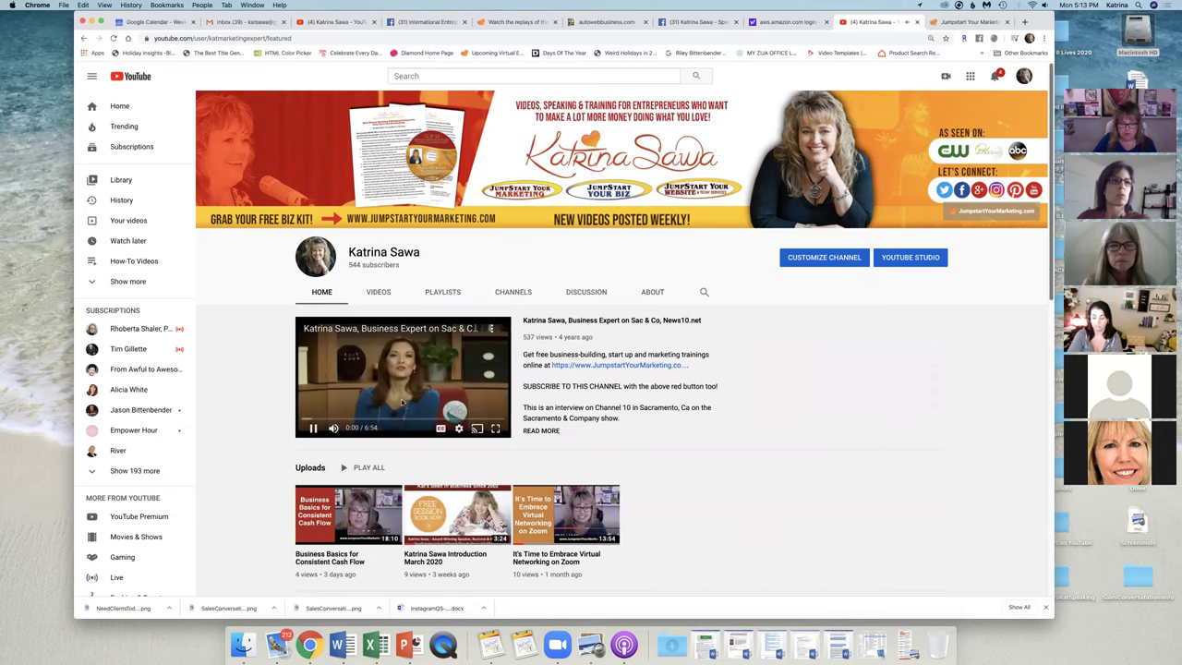
left_click(312, 428)
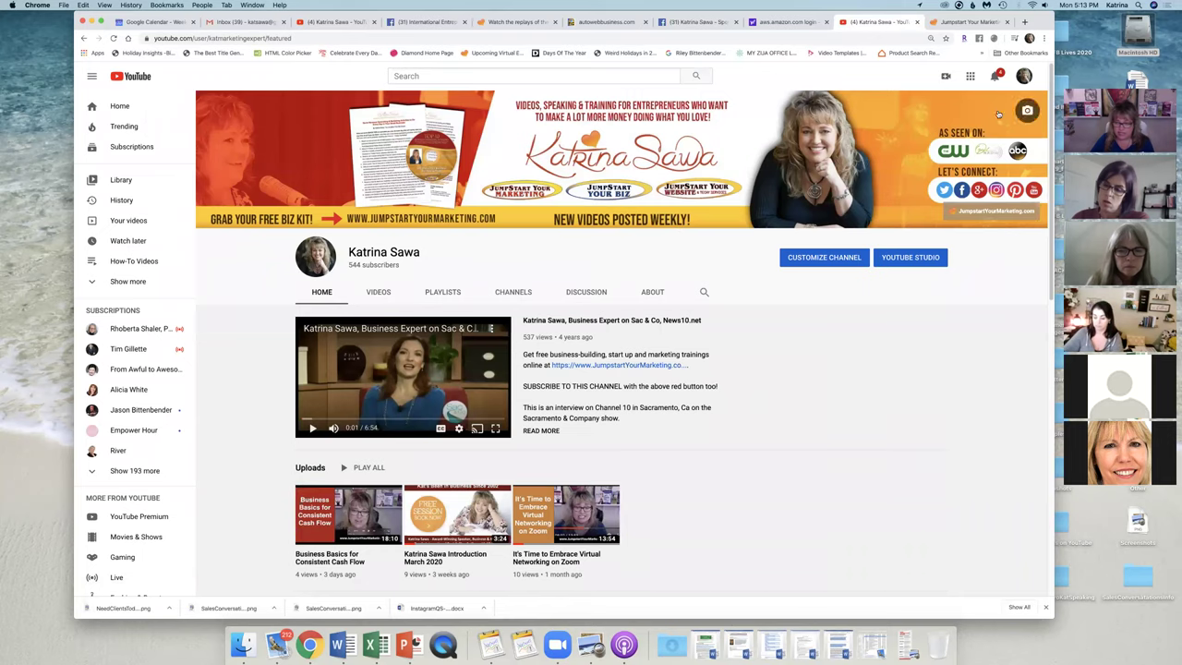
- Open the Business Basics for Consistent Cash Flow video from Uploads, pause it and read its full description
left_click_drag(1049, 210, 1050, 233)
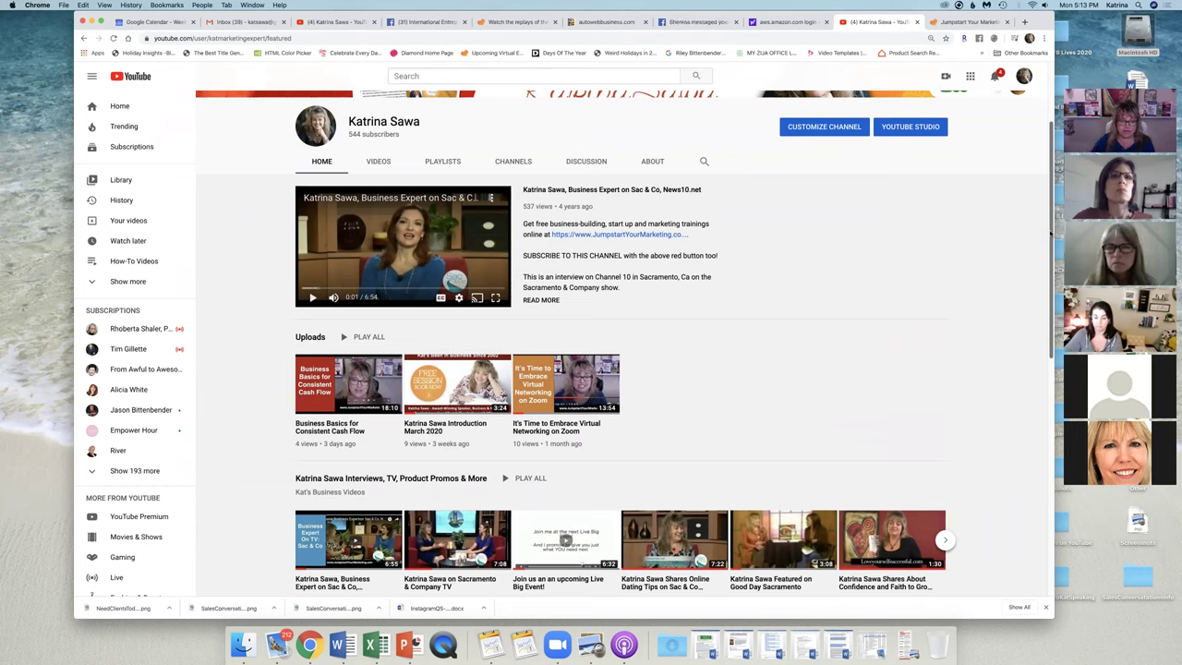
left_click(338, 429)
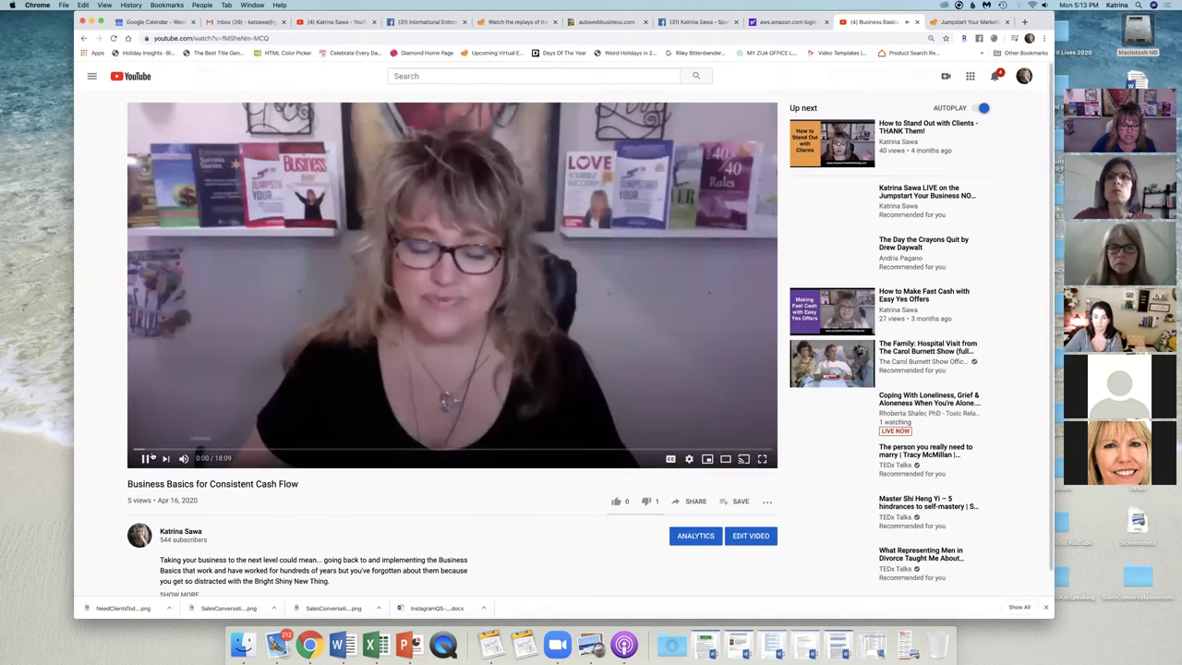
left_click(146, 458)
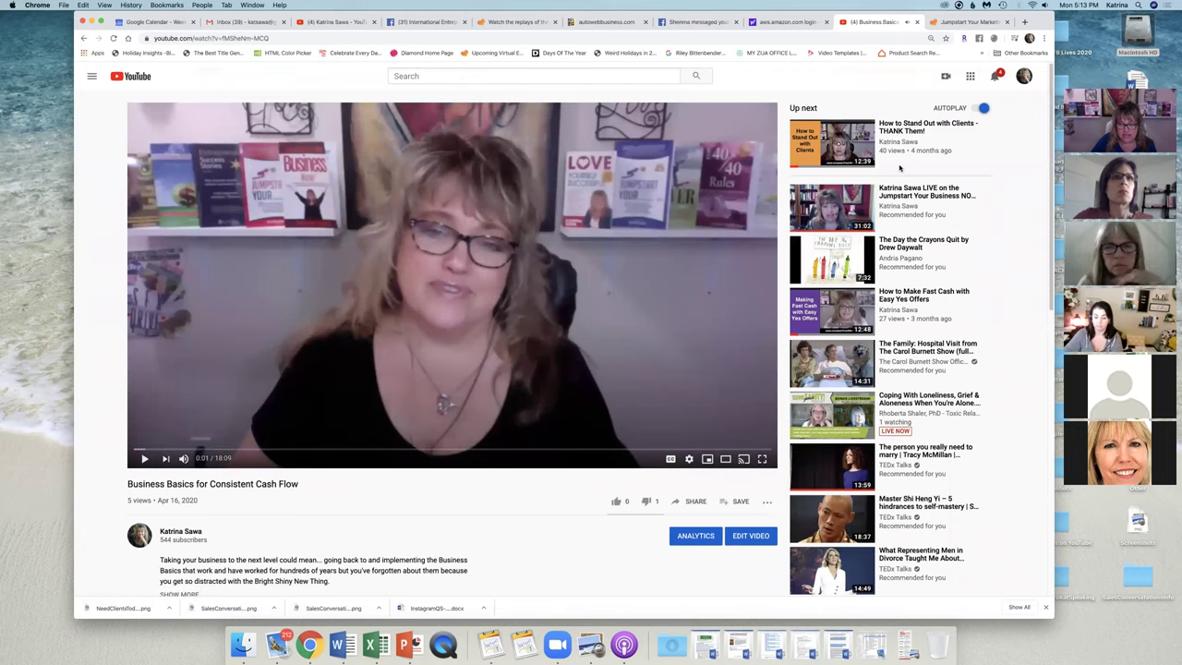
left_click_drag(1052, 89, 1051, 233)
left_click(179, 271)
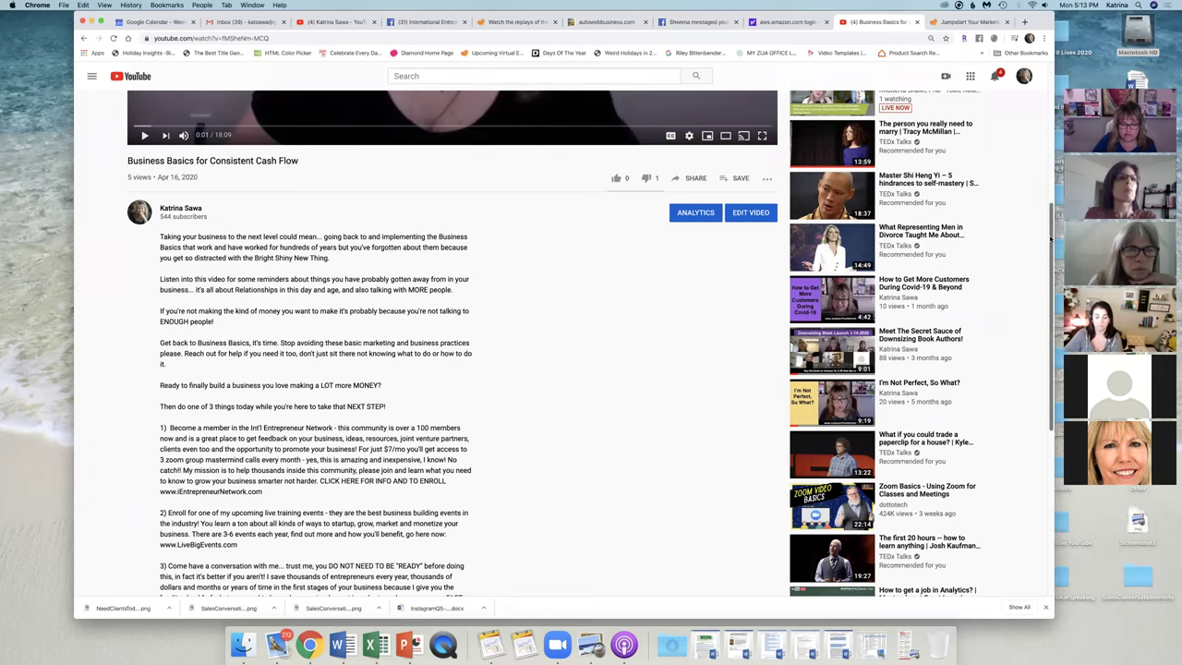
scroll(364, 375, "down", 4)
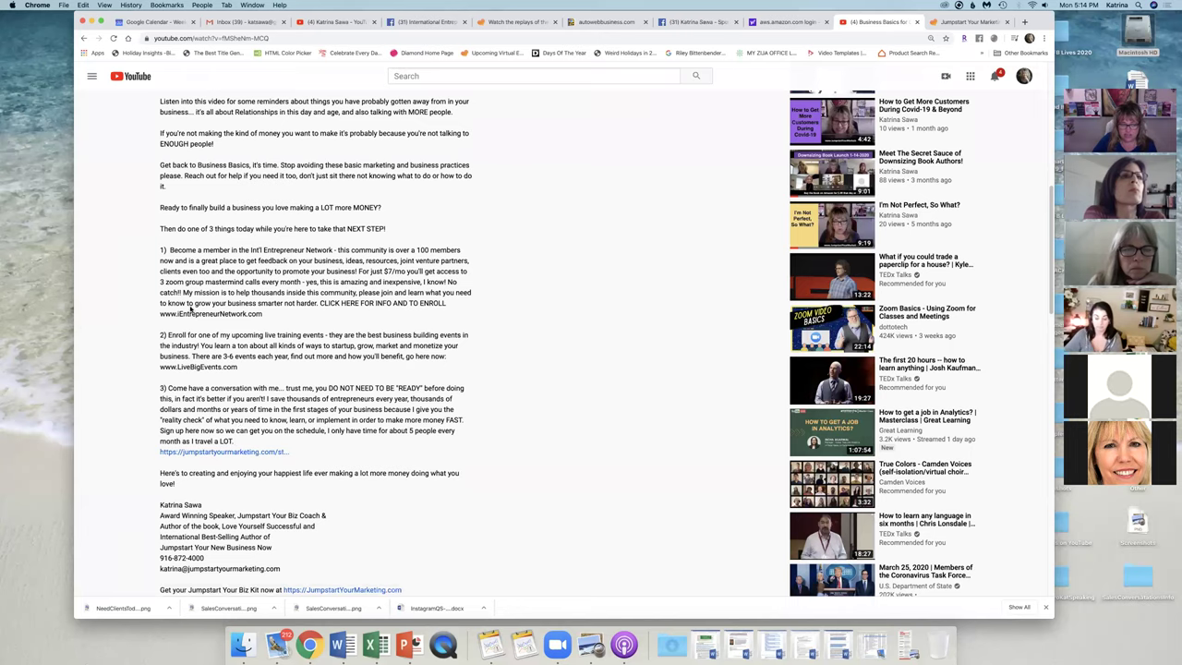
scroll(1015, 281, "up", 7)
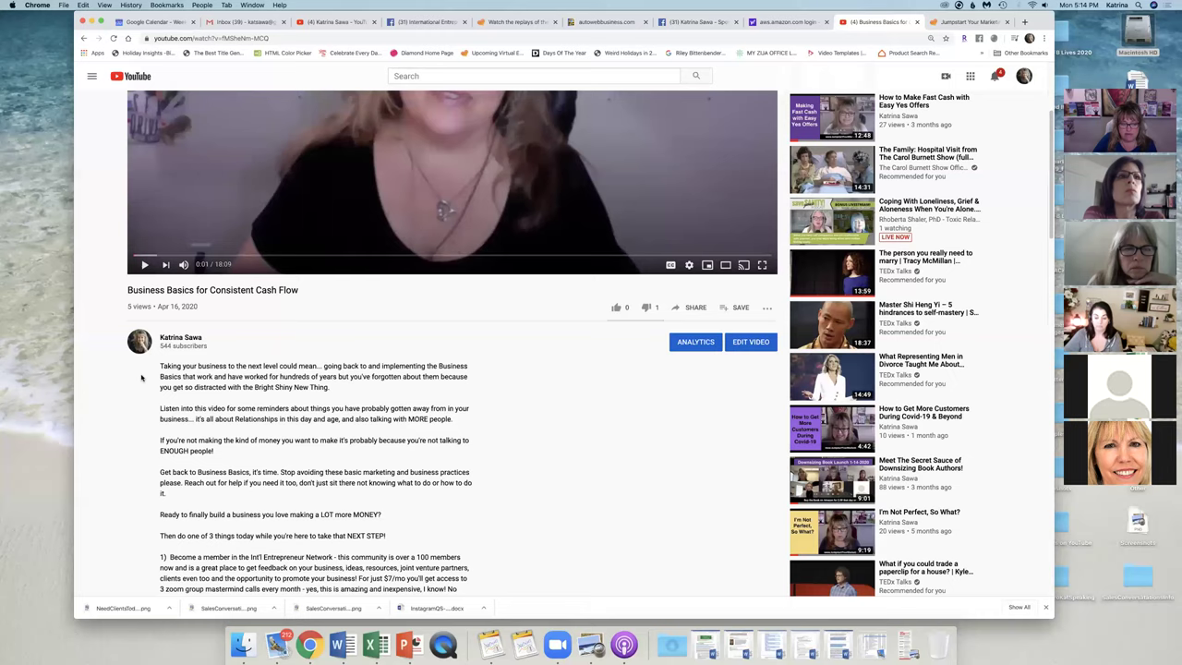
- Open the video's details for editing, review the description and thumbnail, and highlight the description's opening paragraphs
left_click(755, 342)
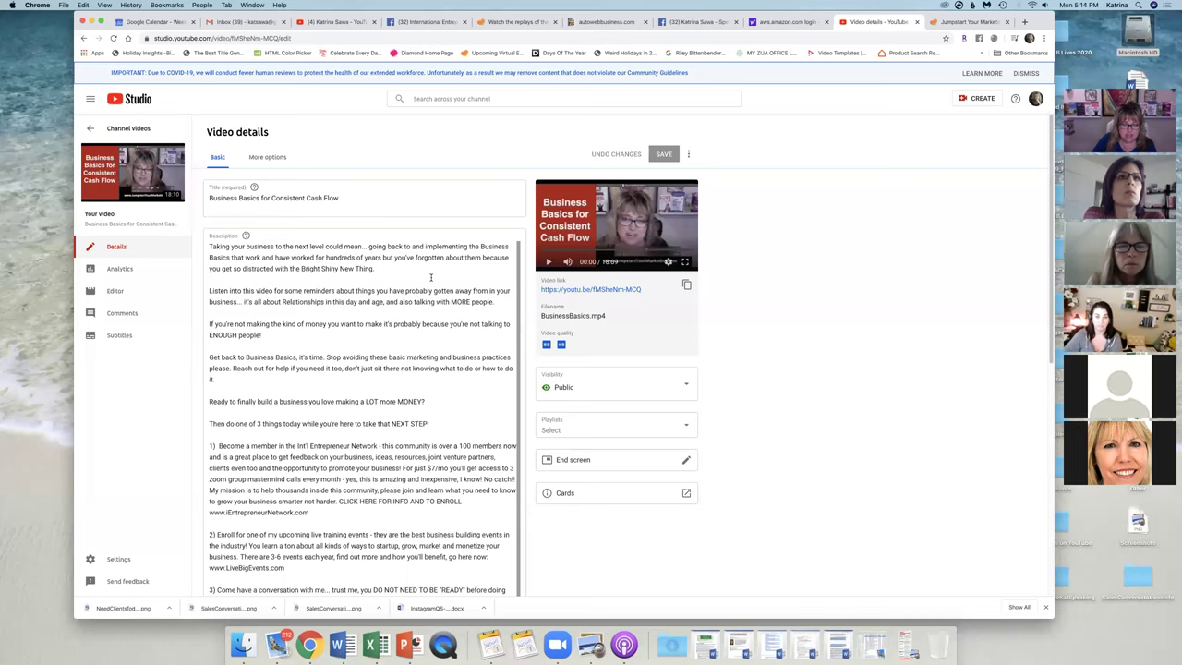
left_click_drag(1051, 138, 1038, 268)
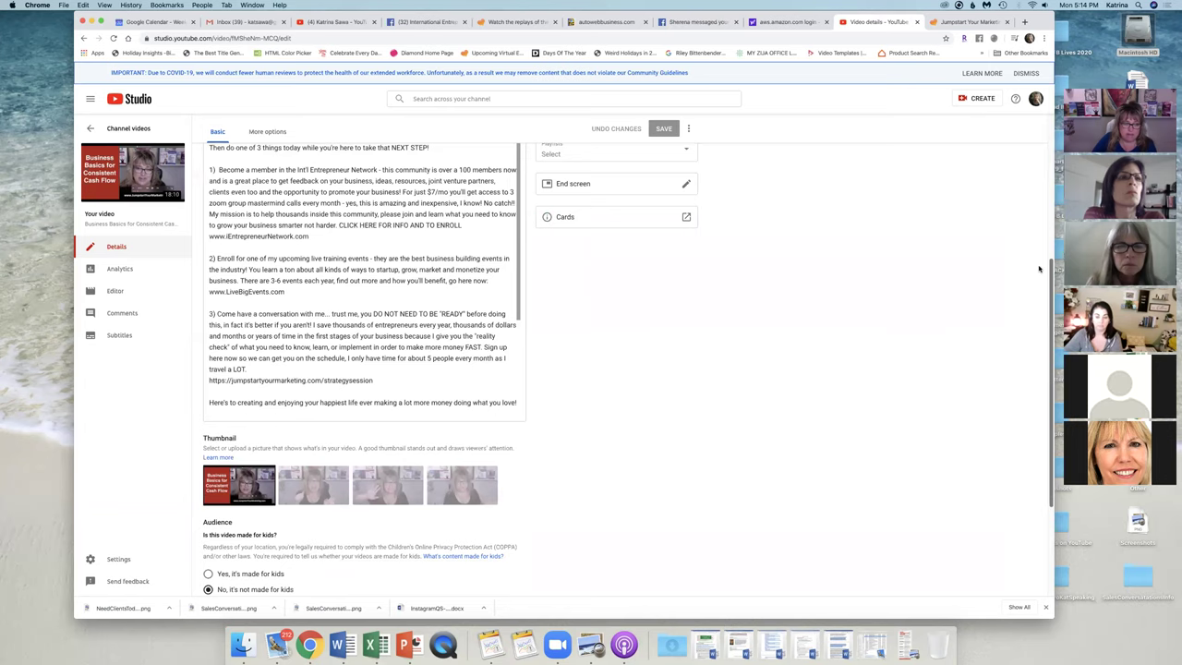
scroll(1039, 268, "up", 5)
left_click(218, 257)
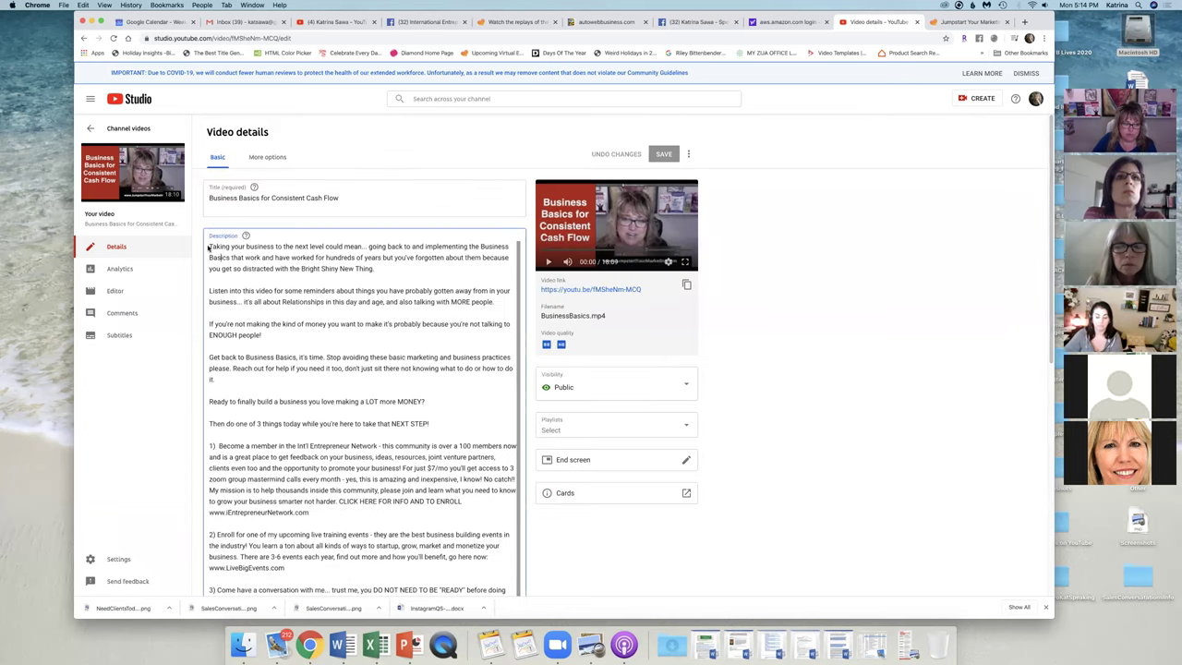
left_click_drag(209, 247, 352, 447)
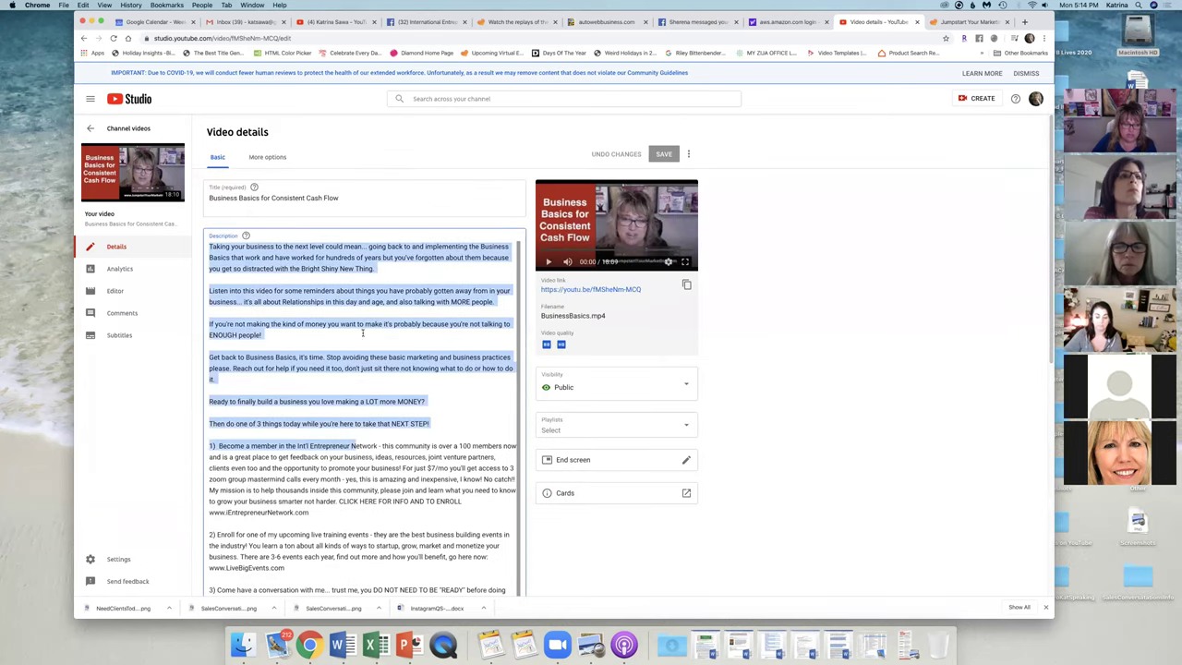
left_click(261, 199)
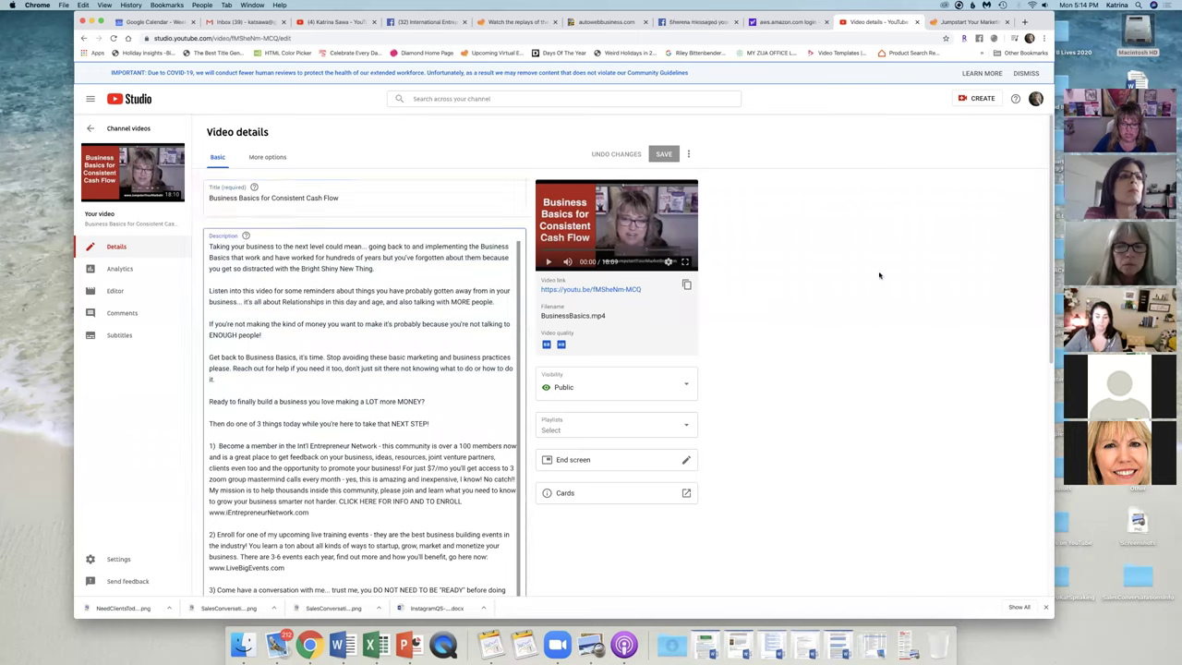
- Review the video's visibility choices: Public, Unlisted, Private and Schedule
left_click(668, 388)
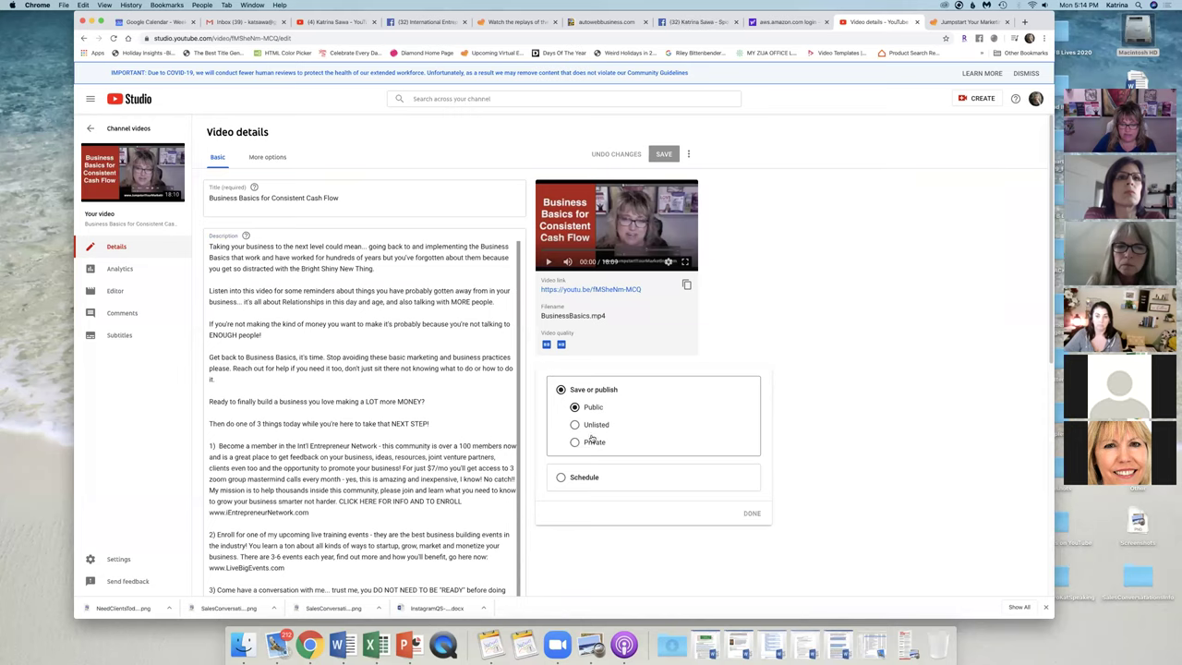
left_click(863, 265)
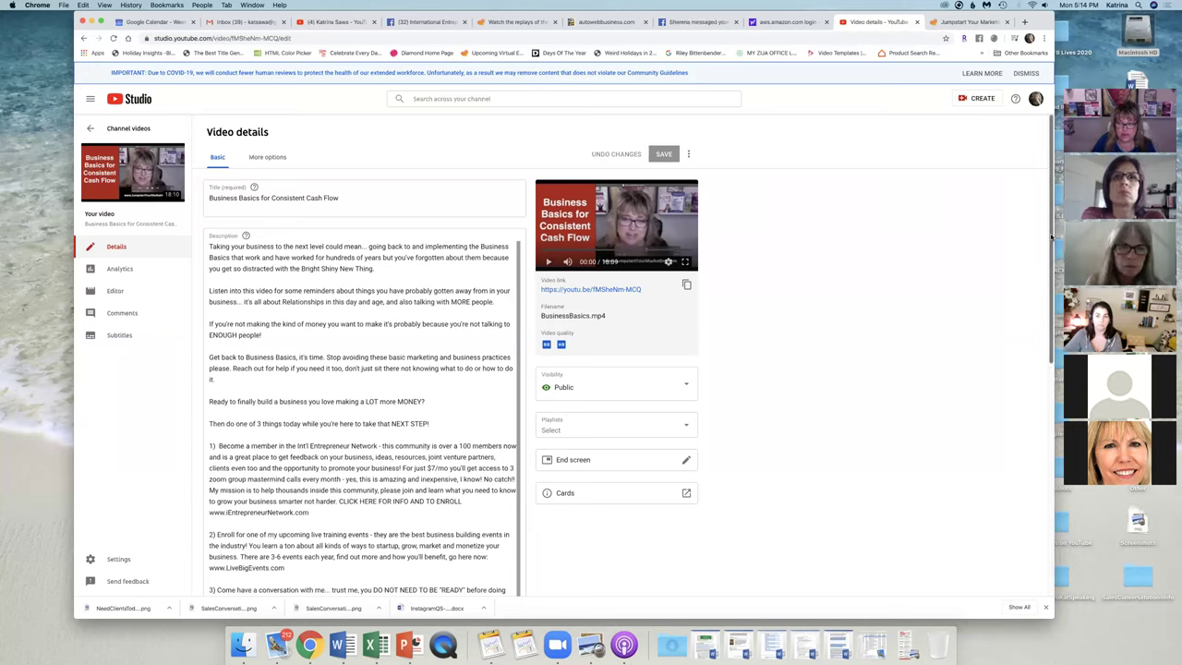
left_click(687, 385)
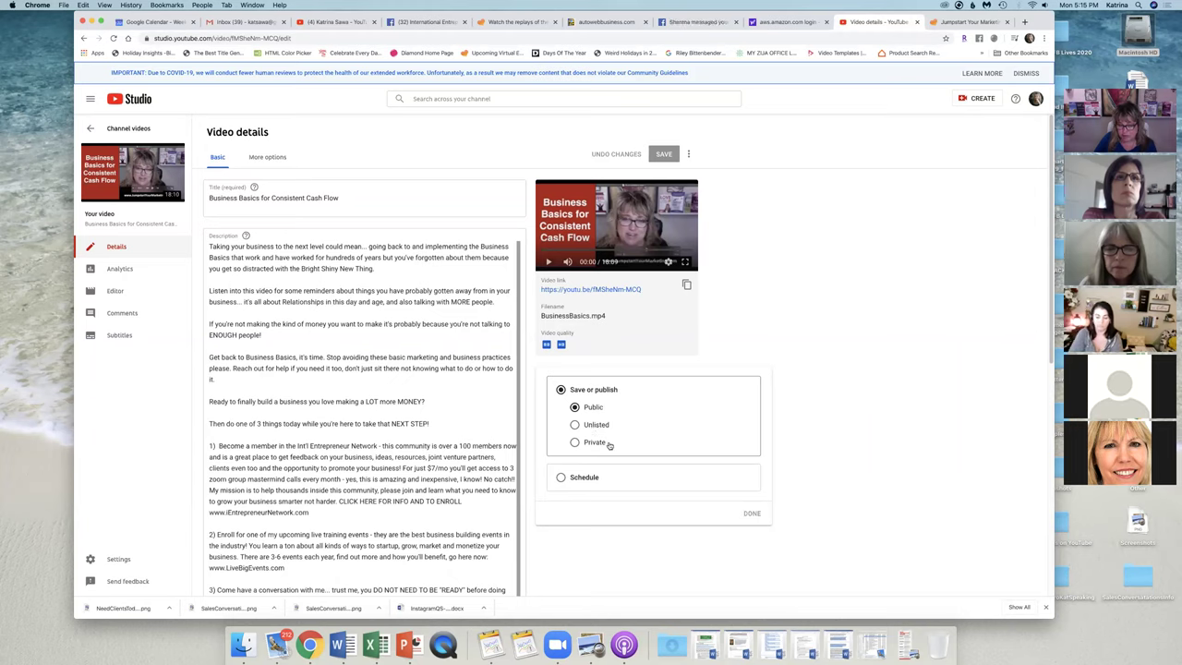
left_click(1052, 239)
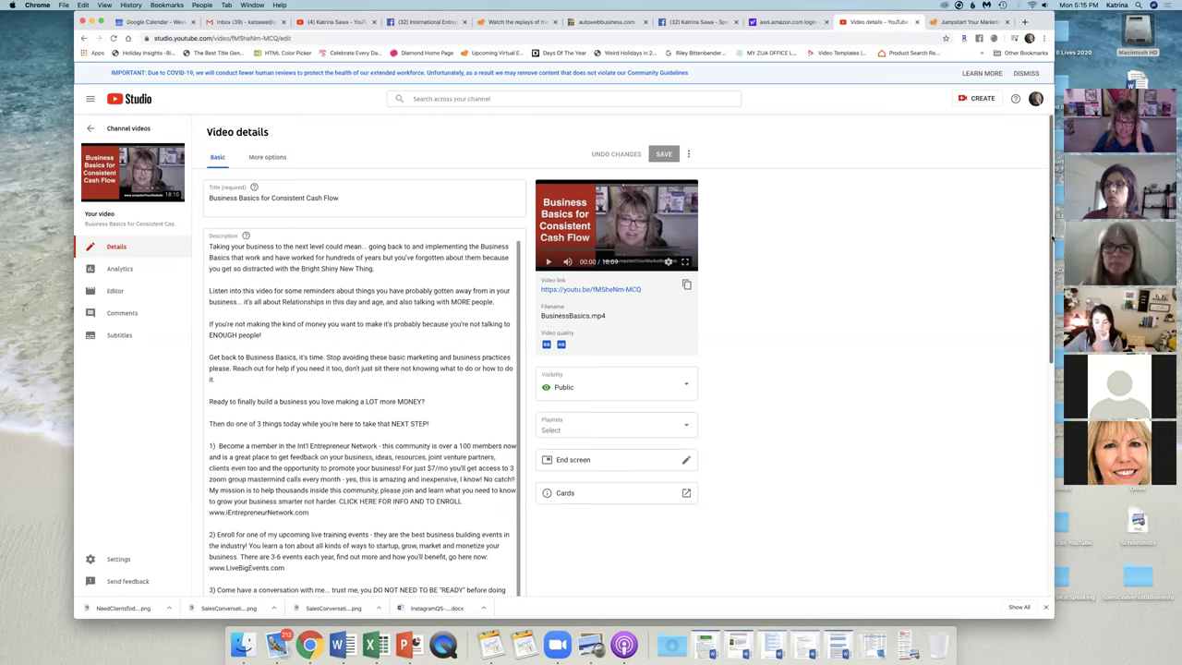
left_click(684, 385)
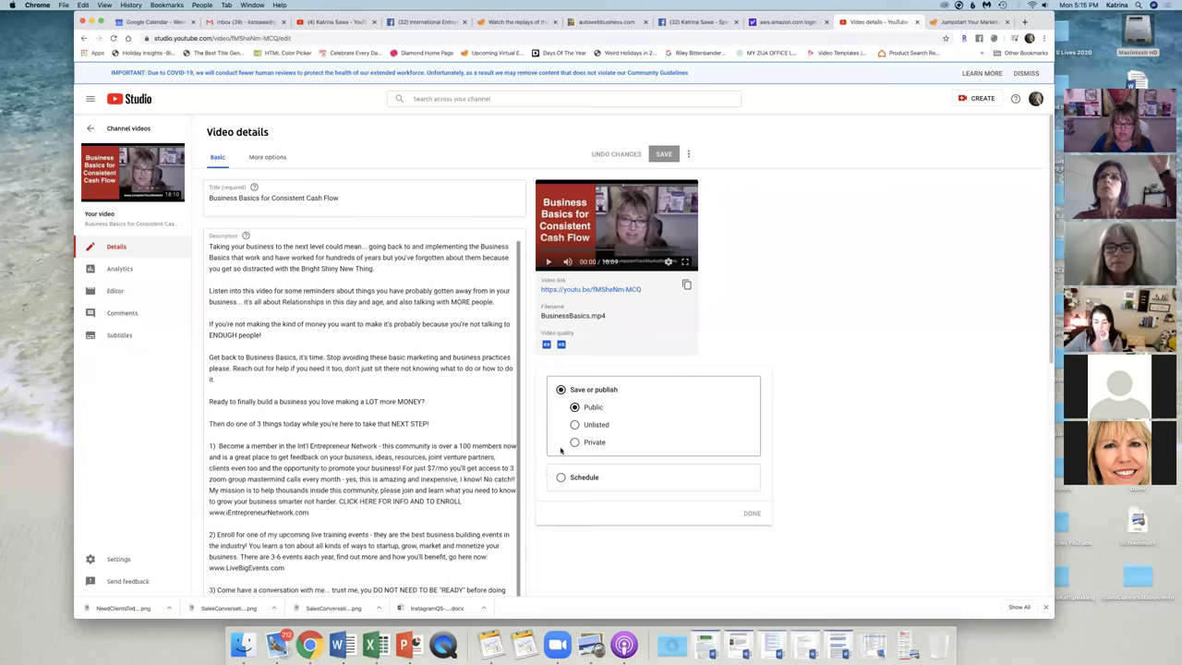
- Close the visibility choices and review the rest of the video's details, including the thumbnail, audience and tags sections
left_click(949, 283)
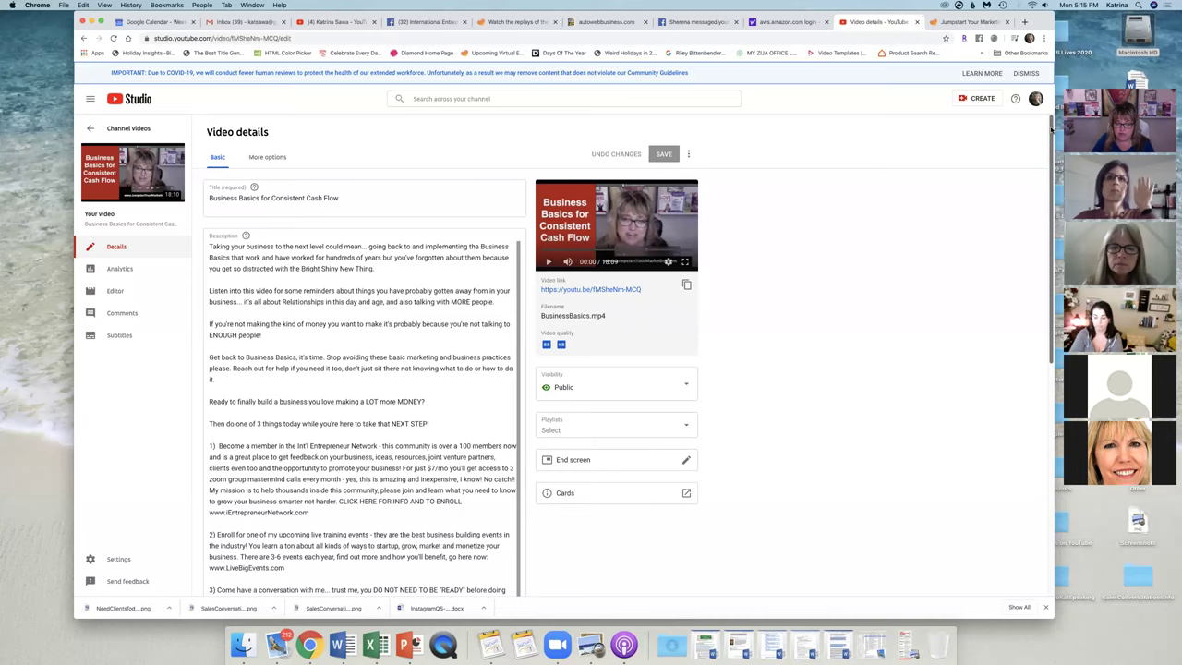
scroll(1050, 138, "down", 1)
left_click_drag(1048, 162, 1030, 194)
scroll(1037, 326, "down", 2)
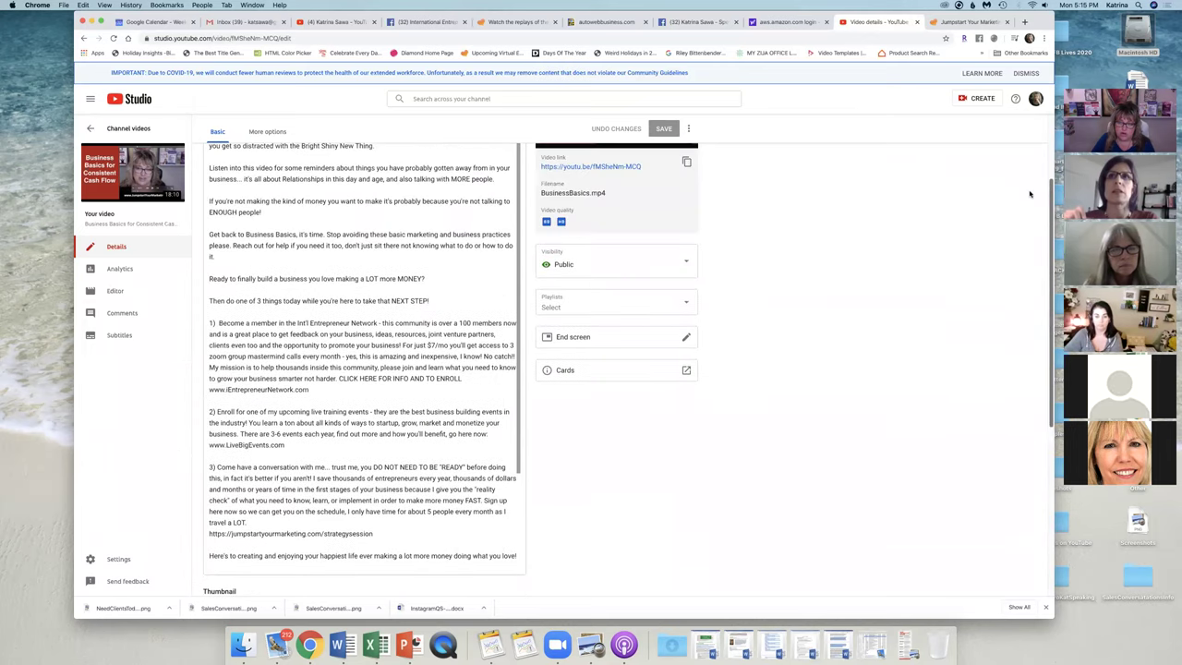
scroll(1026, 228, "down", 2)
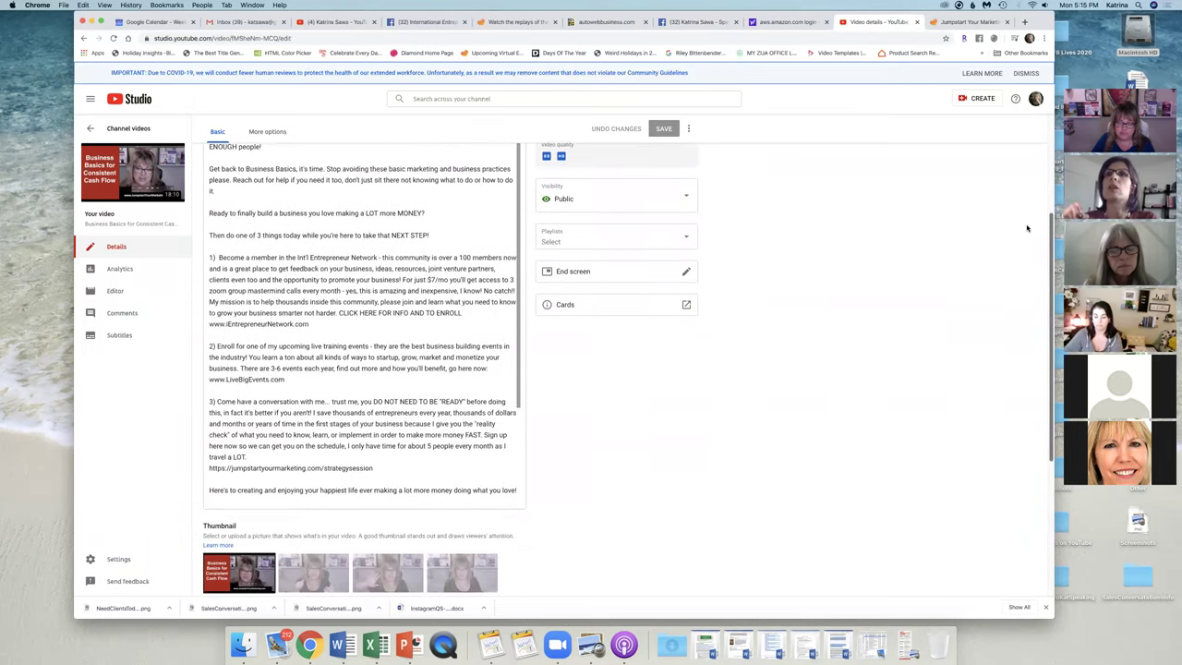
scroll(1026, 235, "down", 5)
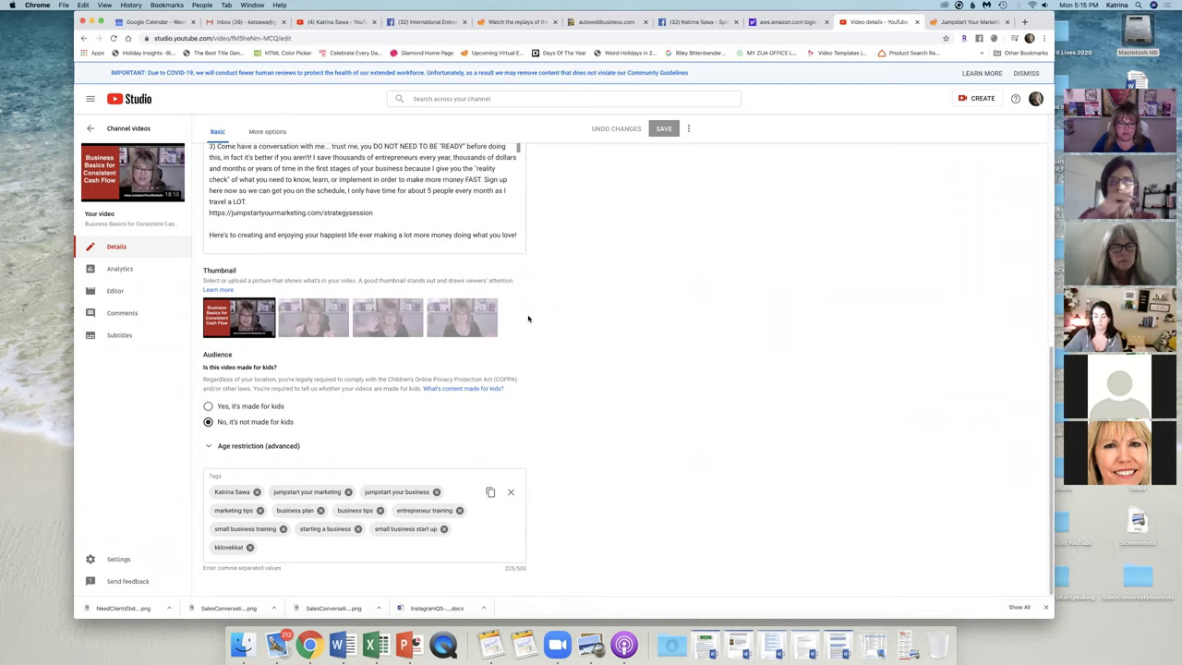
- Try the three auto-generated frames as the video's thumbnail and reselect the custom Business Basics thumbnail
left_click(474, 321)
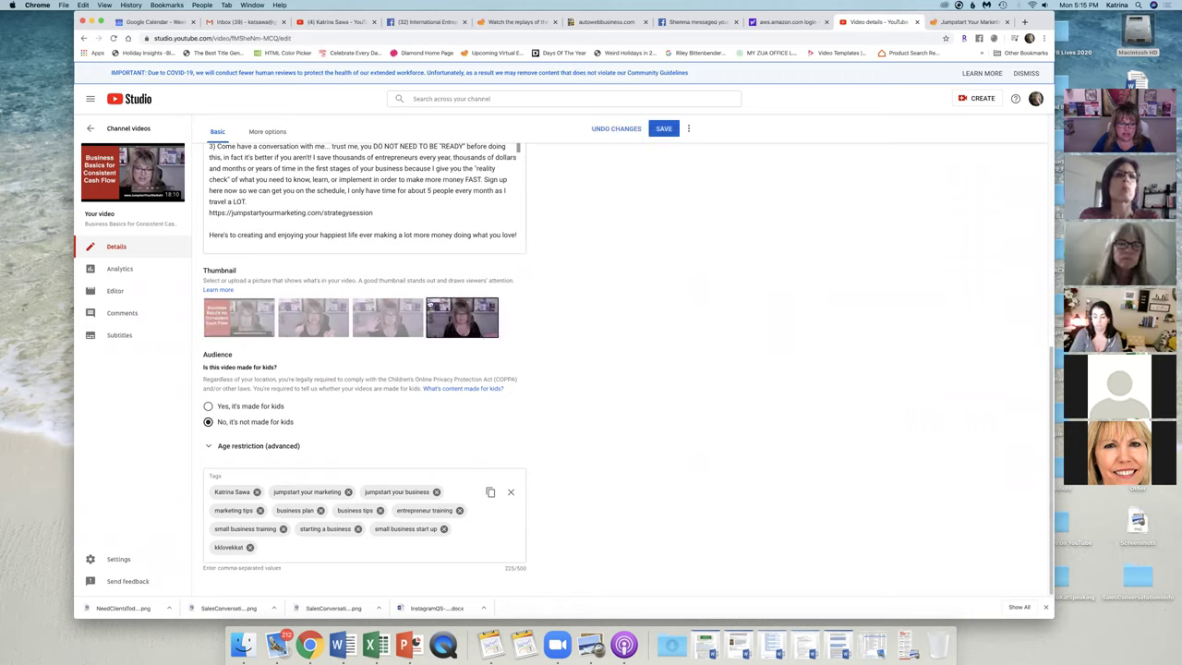
left_click(392, 321)
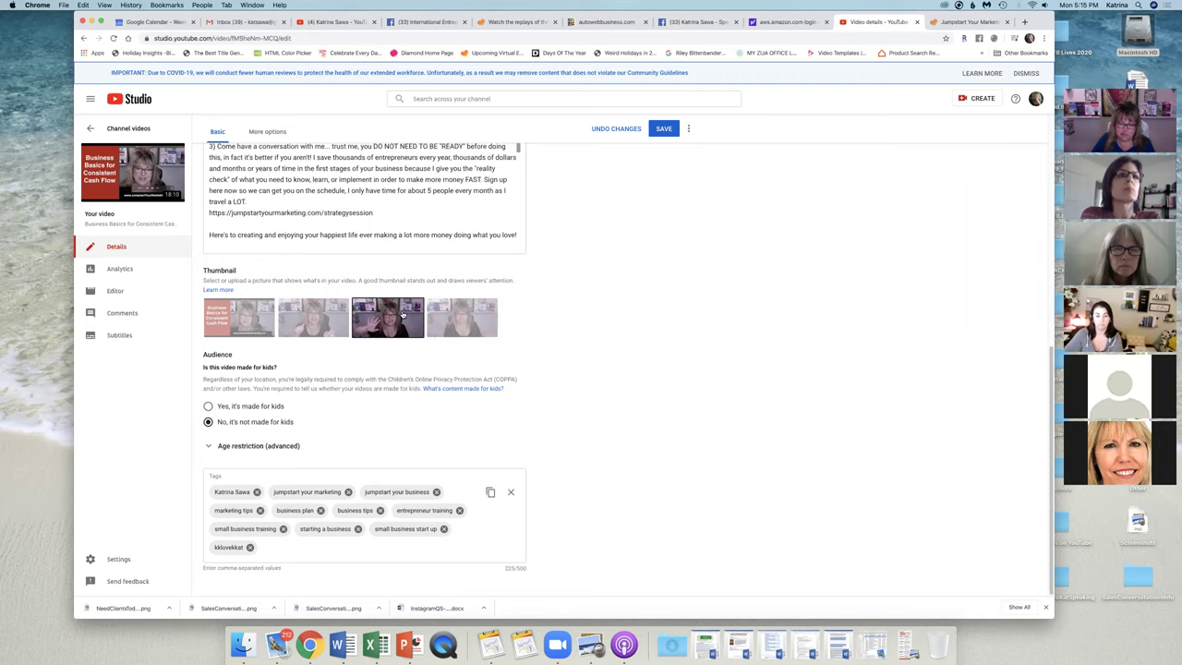
left_click(311, 330)
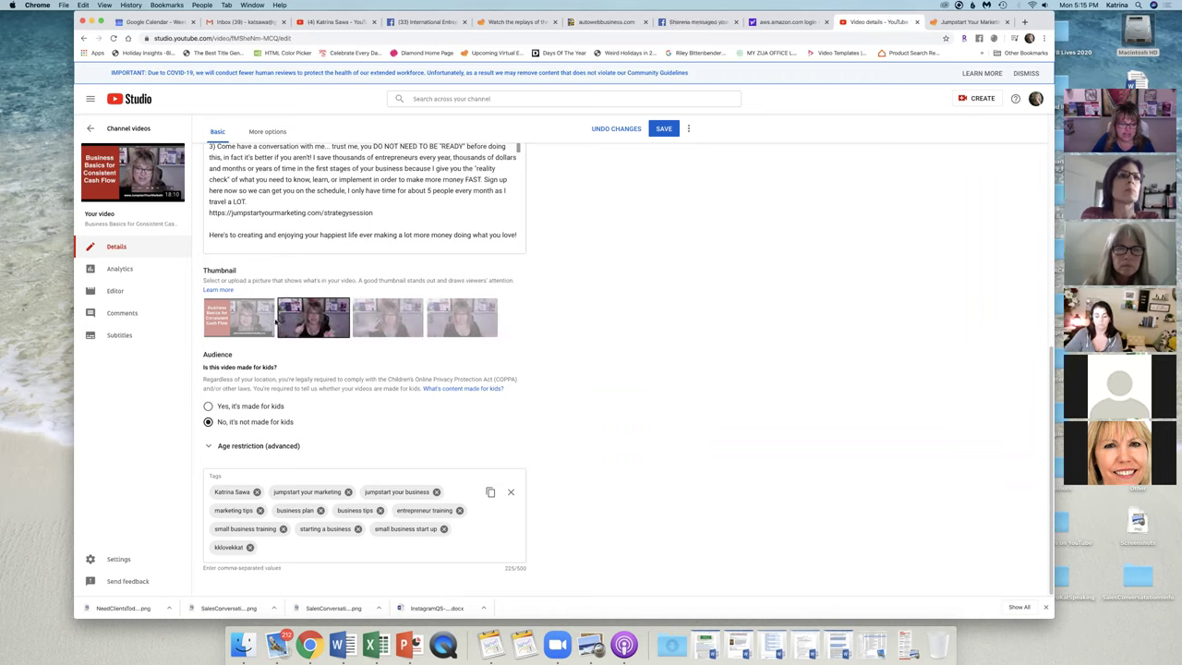
left_click(386, 321)
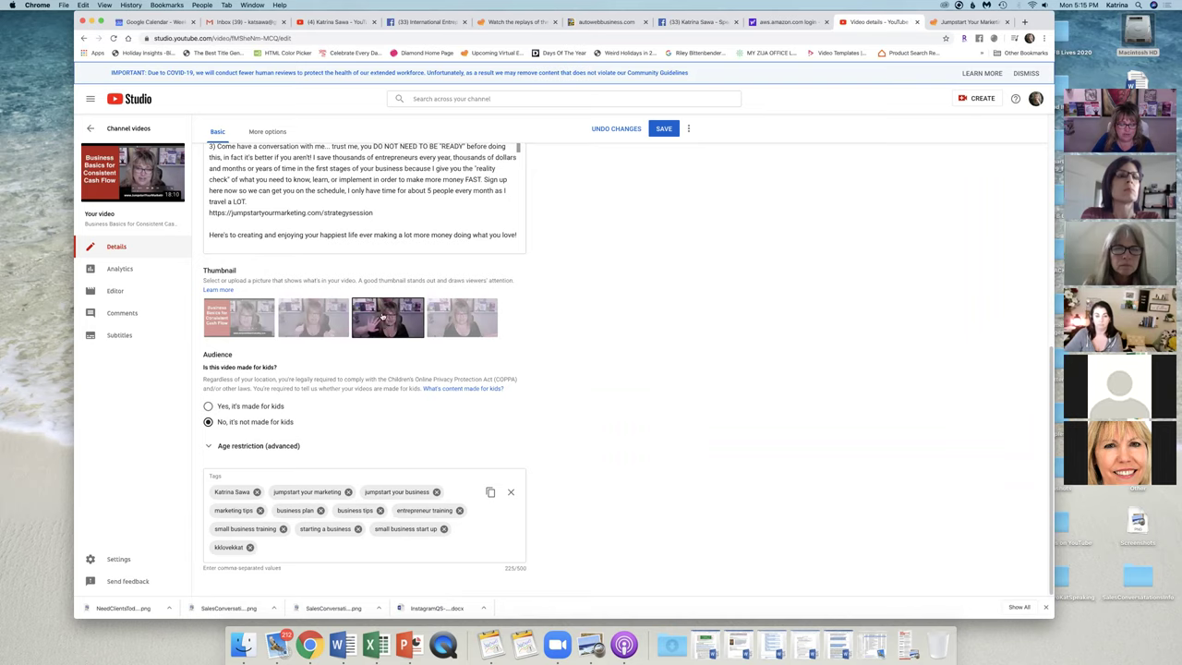
left_click(460, 321)
left_click(225, 325)
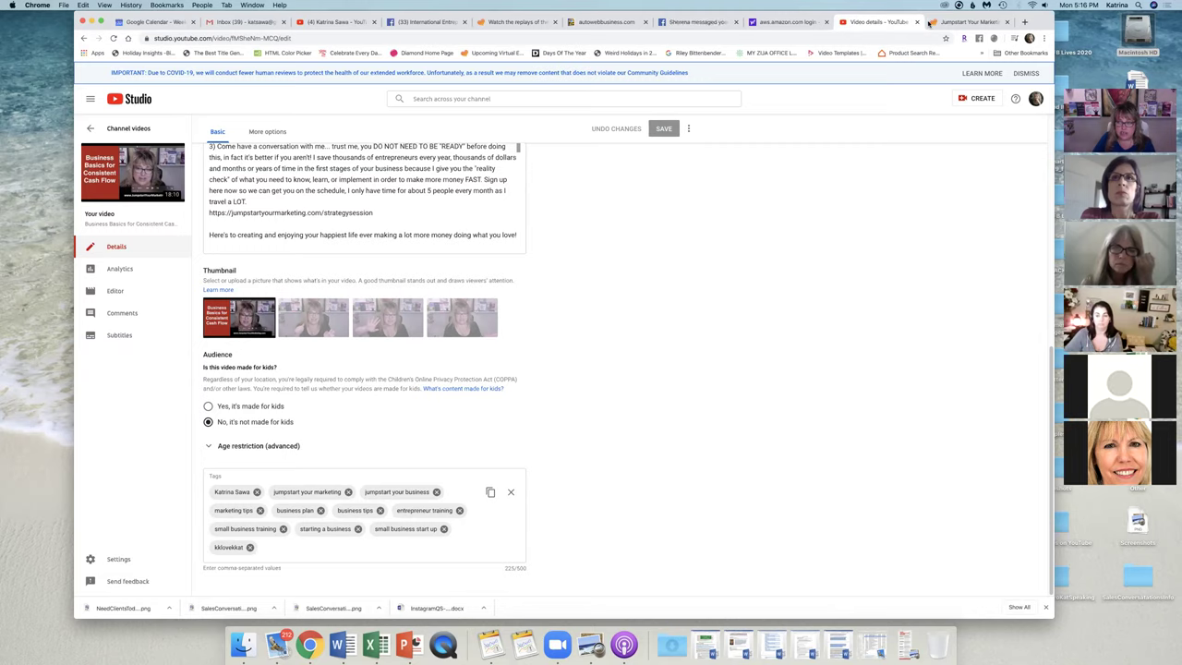
- Open the channel's YouTube home page in a new browser tab and review the video thumbnails in its playlist rows
left_click(1024, 21)
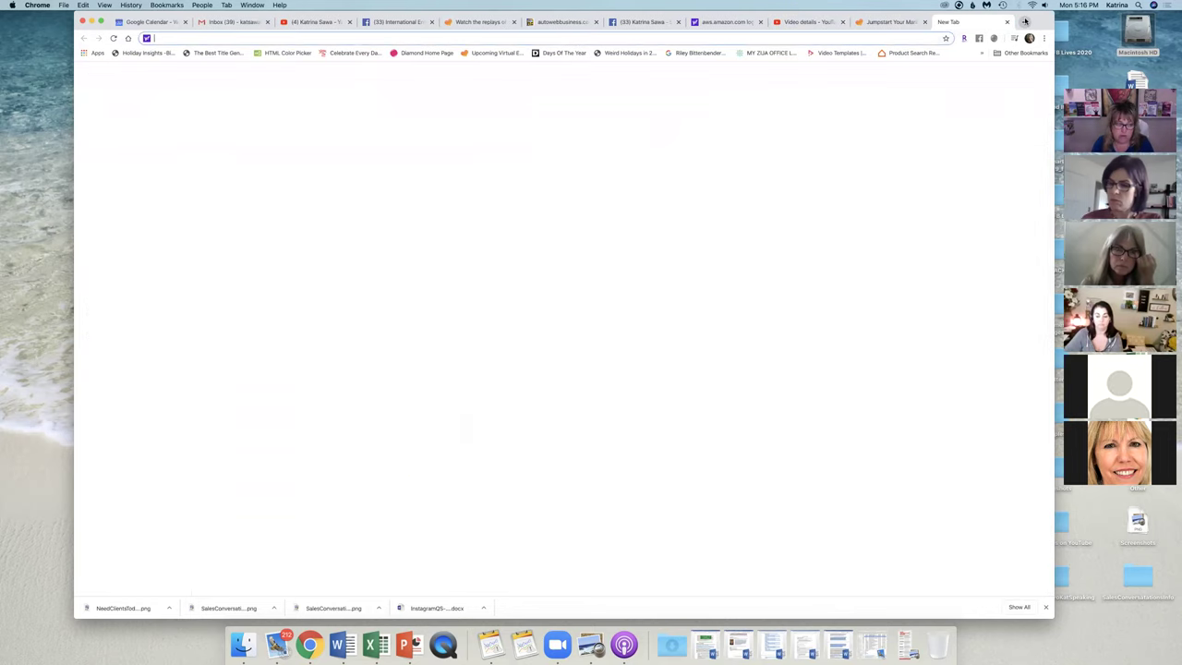
type("yout")
key("Return")
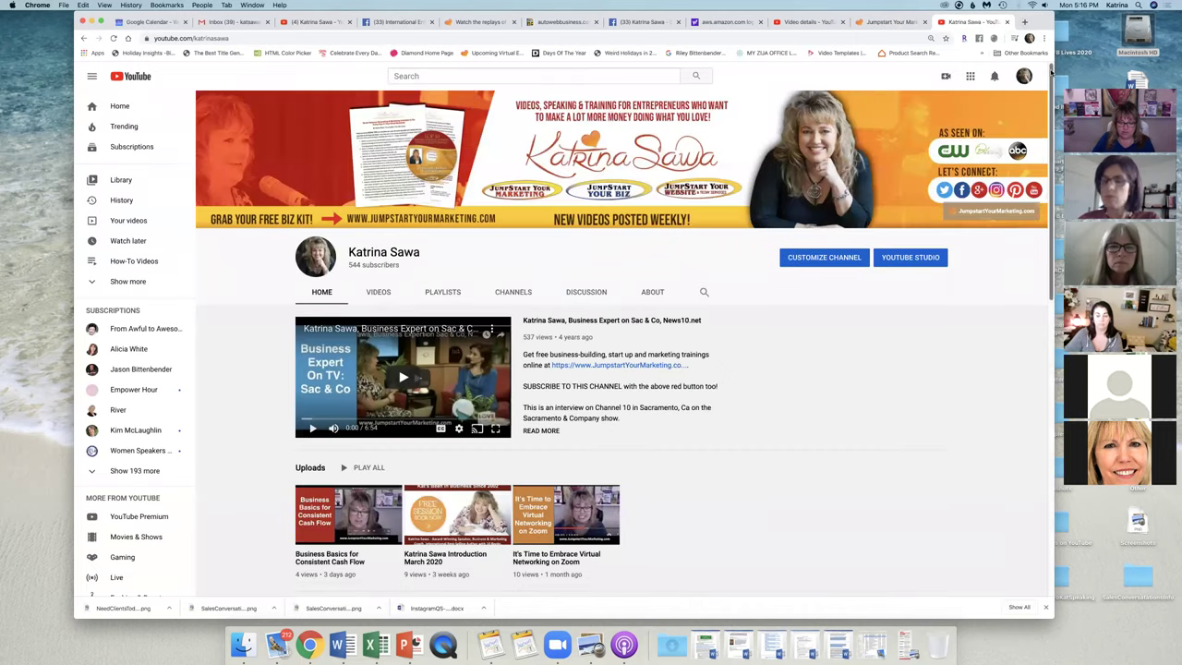
left_click_drag(1049, 99, 1047, 322)
scroll(1046, 321, "down", 2)
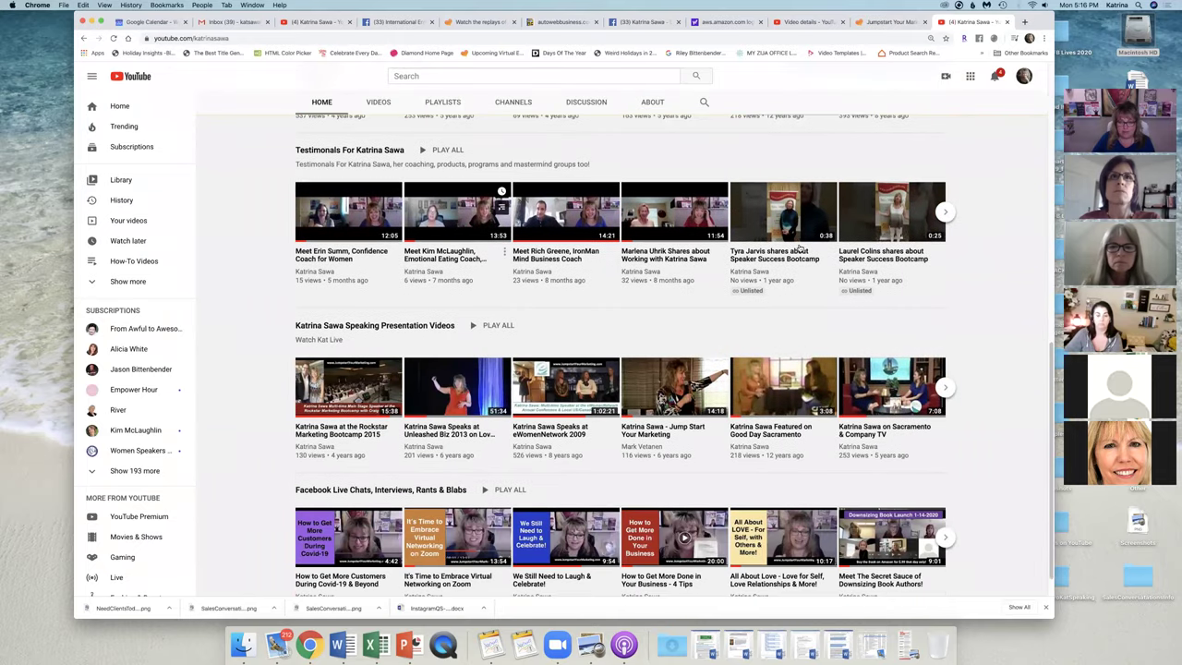
scroll(1050, 367, "down", 1)
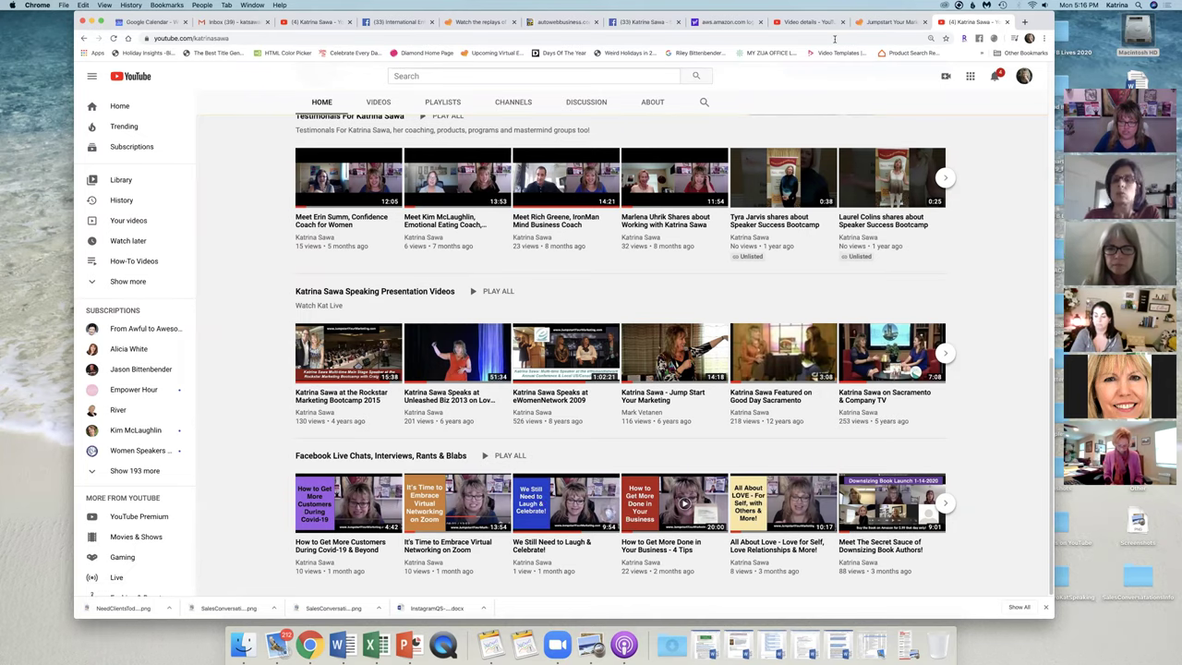
- Back in the video's details, preview the last auto-generated frame as thumbnail and restore the custom Business Basics thumbnail
left_click(803, 22)
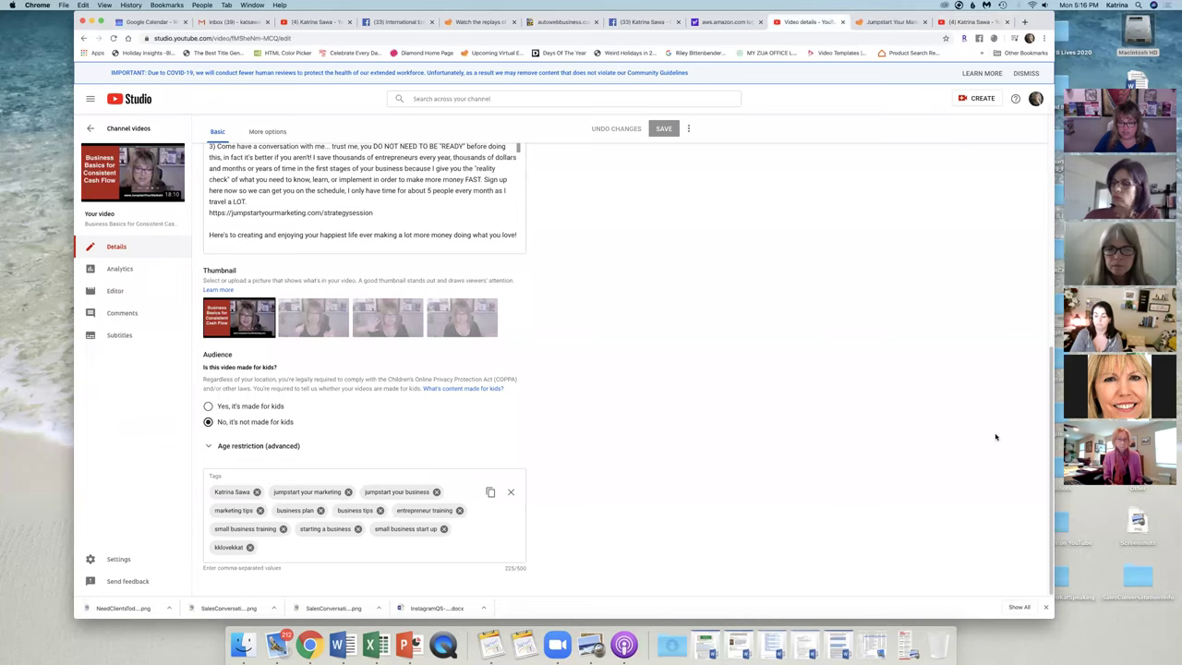
scroll(1051, 424, "up", 3)
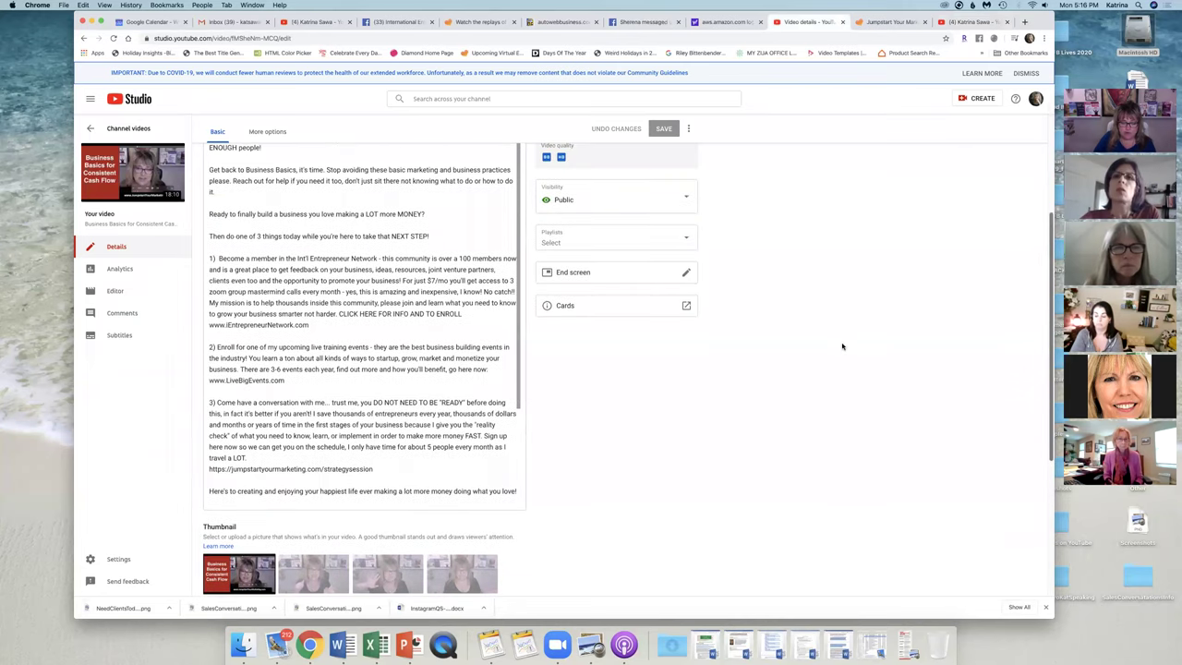
left_click(461, 573)
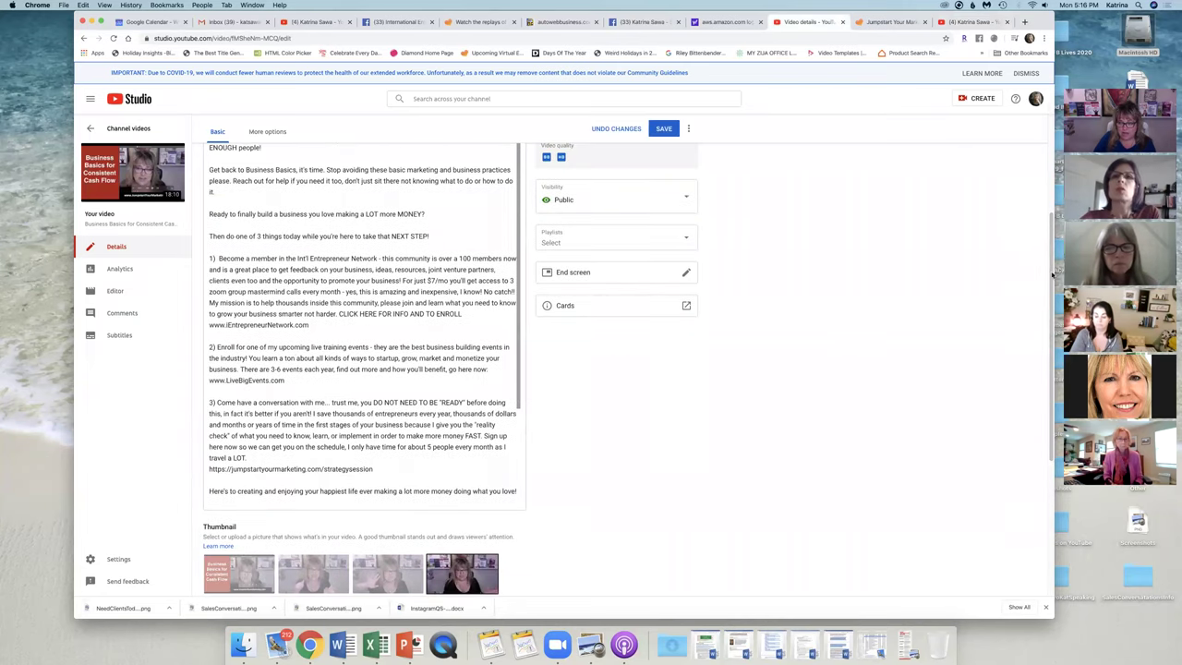
scroll(1050, 273, "up", 3)
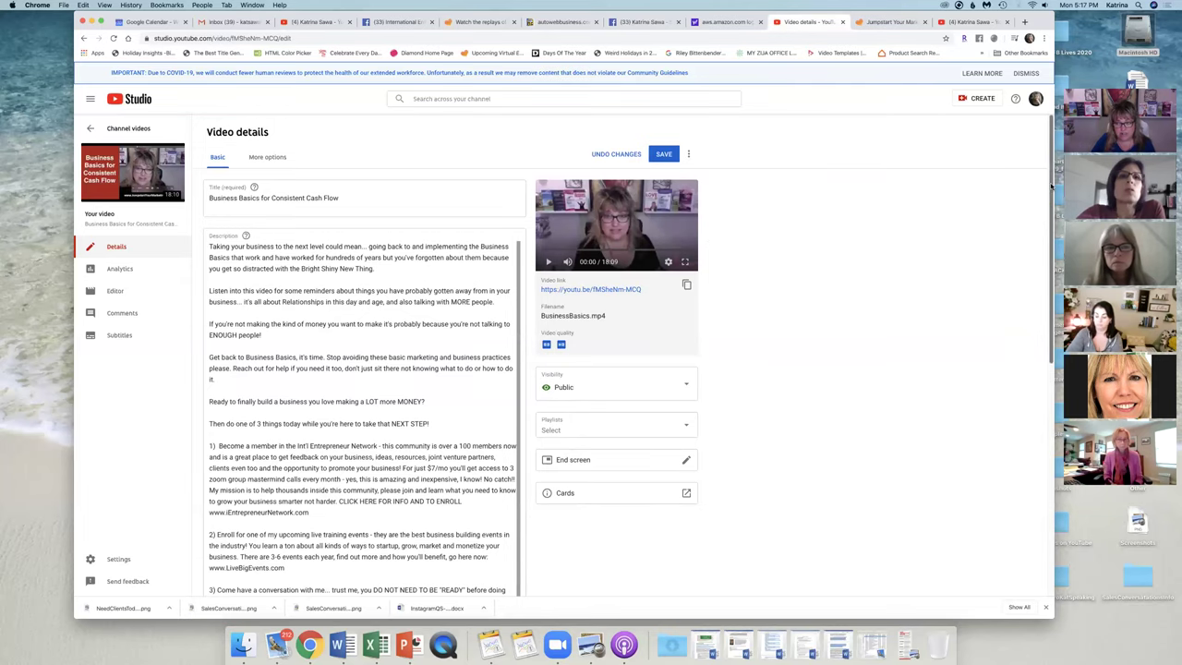
left_click_drag(1051, 187, 1033, 398)
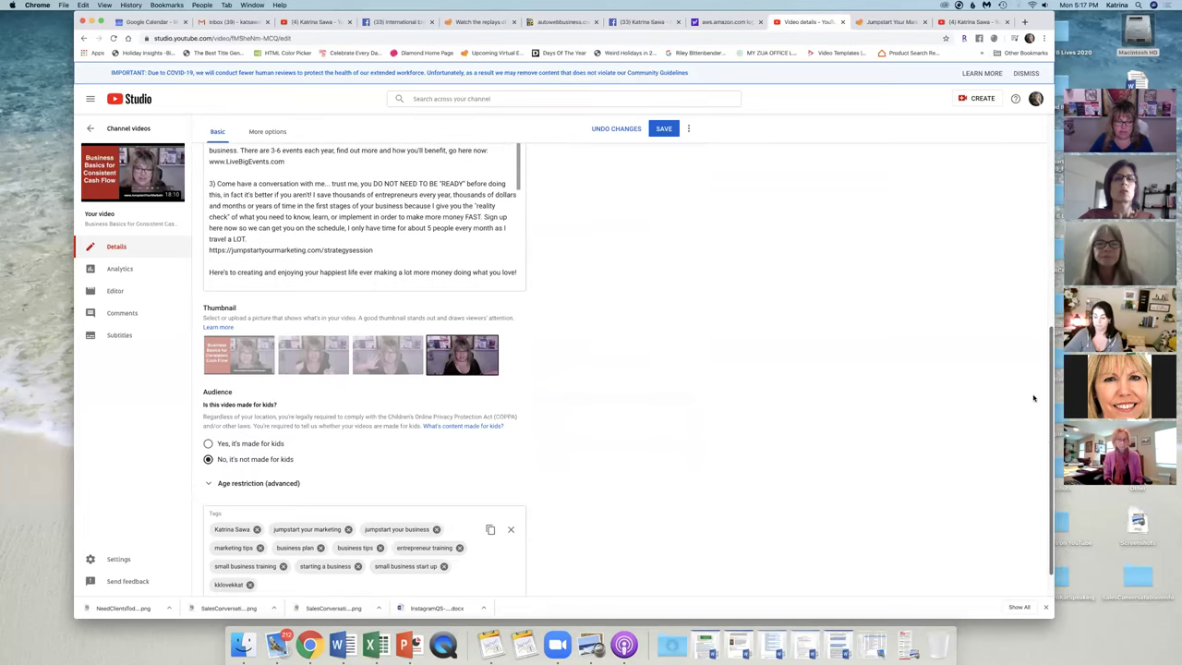
left_click(263, 356)
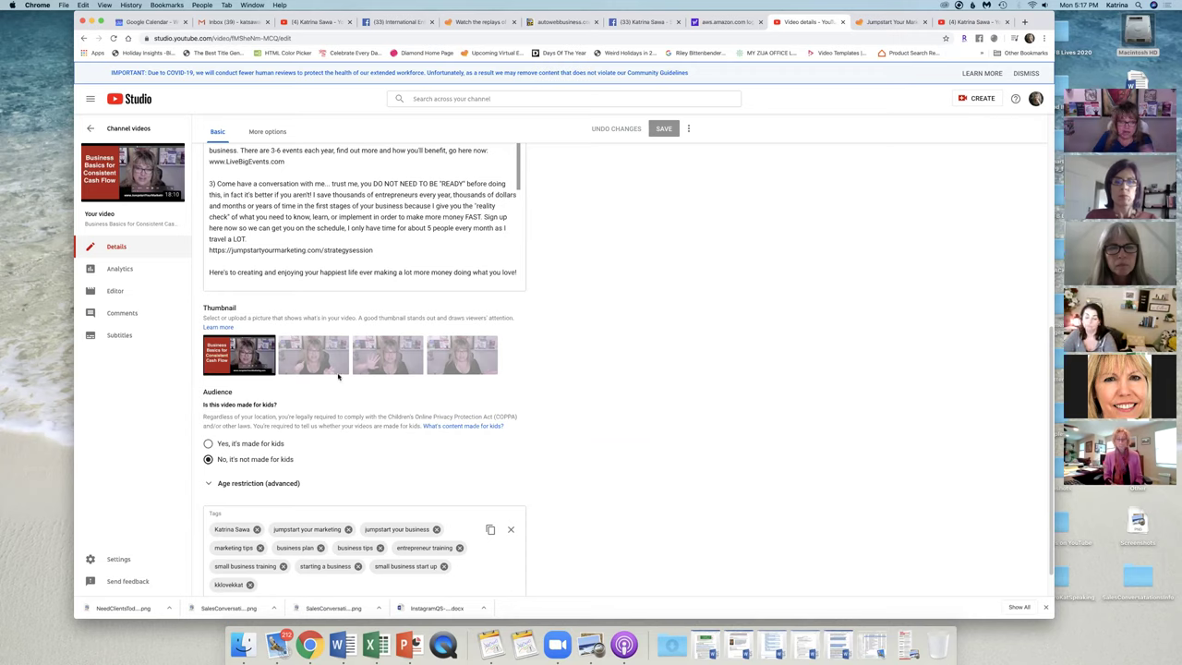
mouse_move(258, 361)
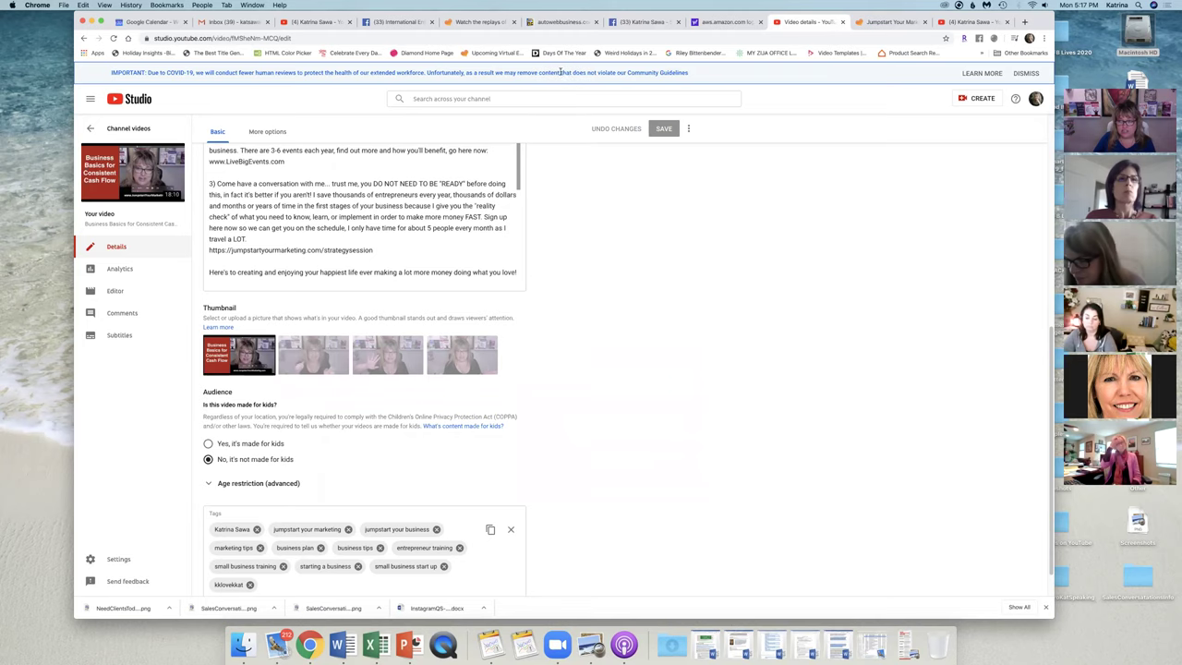
- Switch back to the channel home page and compare the thumbnails across the playlist rows and Uploads
left_click(976, 23)
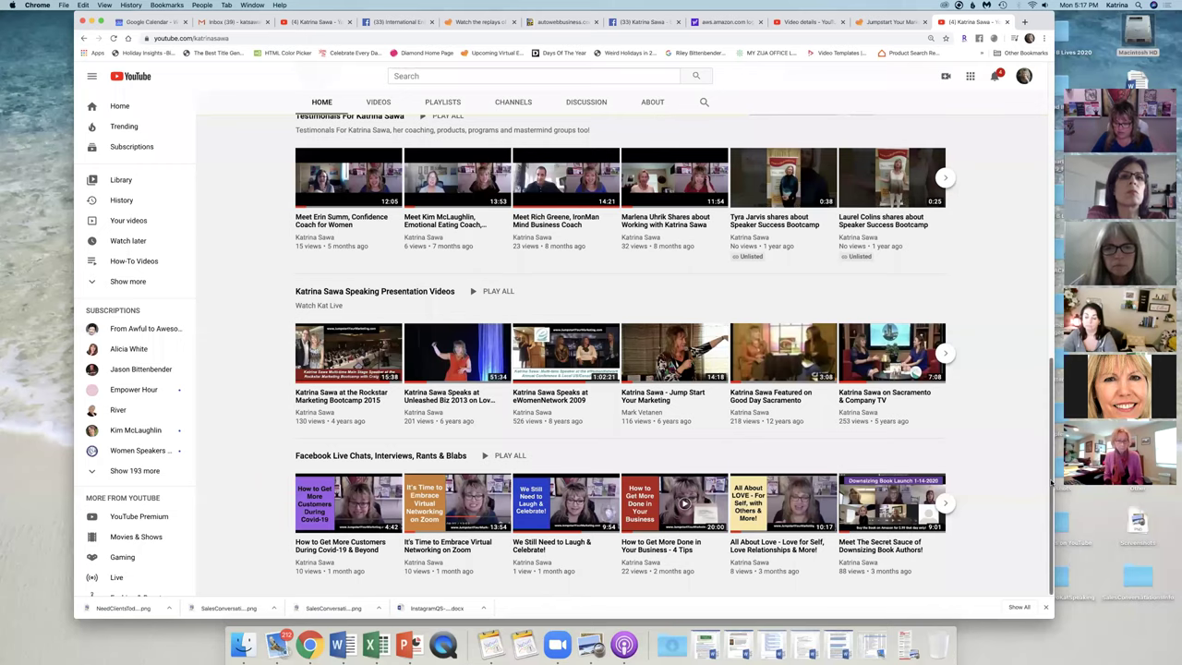
left_click_drag(1050, 481, 1037, 228)
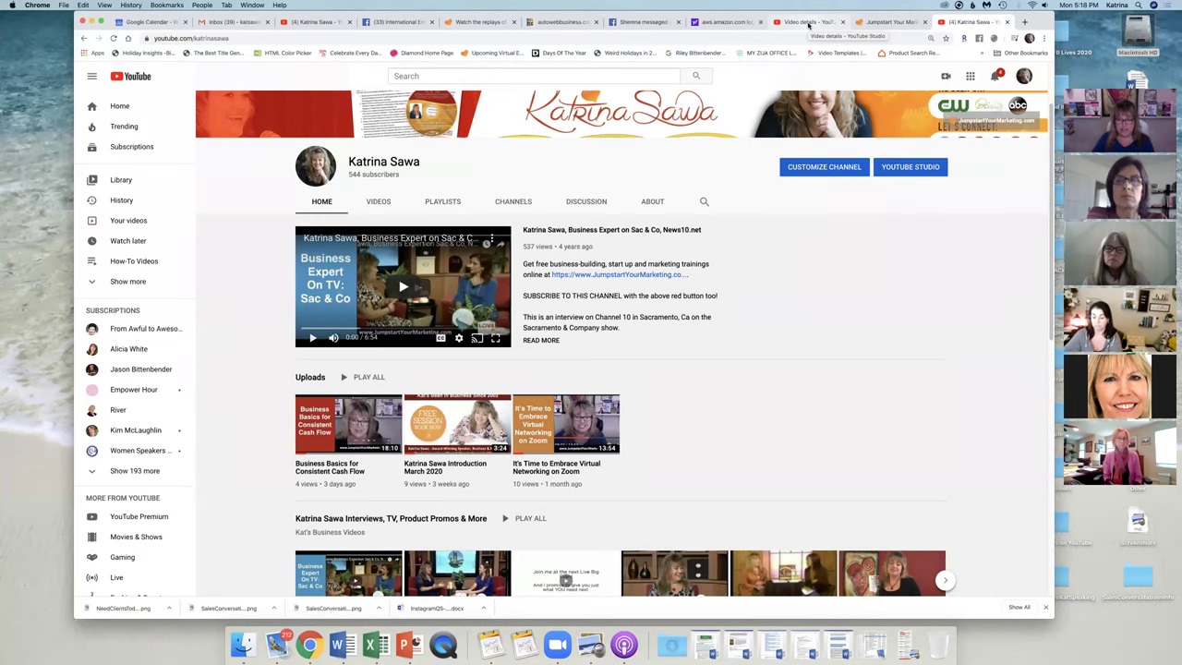
- Return to the video's details, make the browser window slightly taller and zoom in the page to examine the tags
left_click(808, 25)
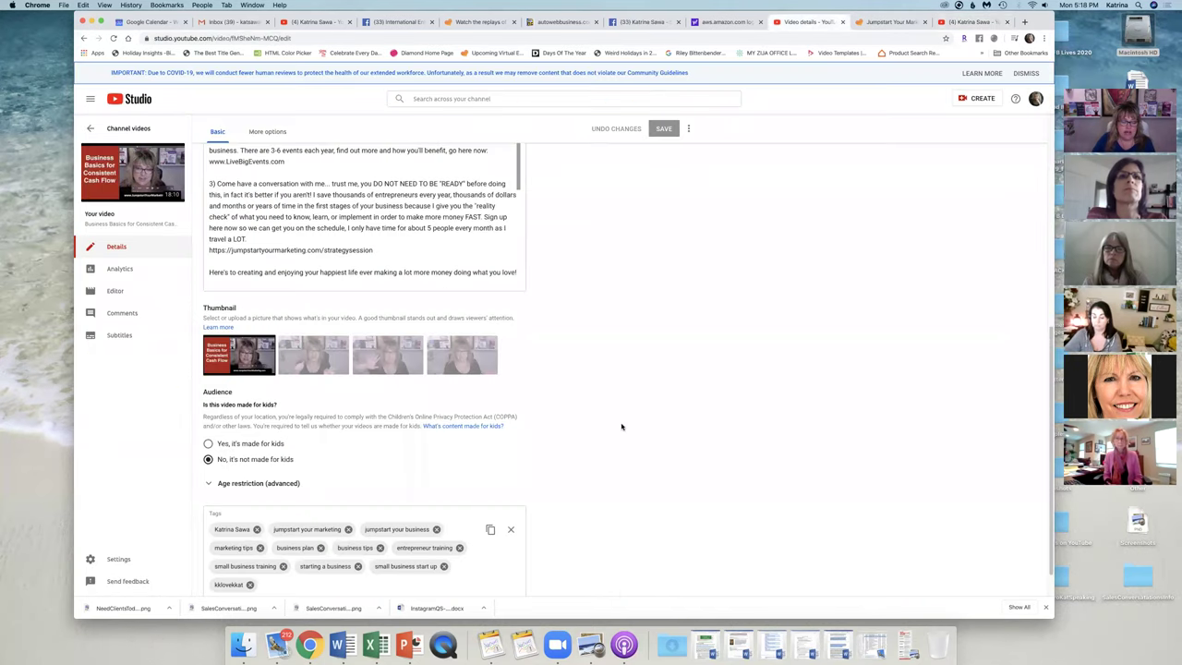
scroll(1032, 383, "down", 1)
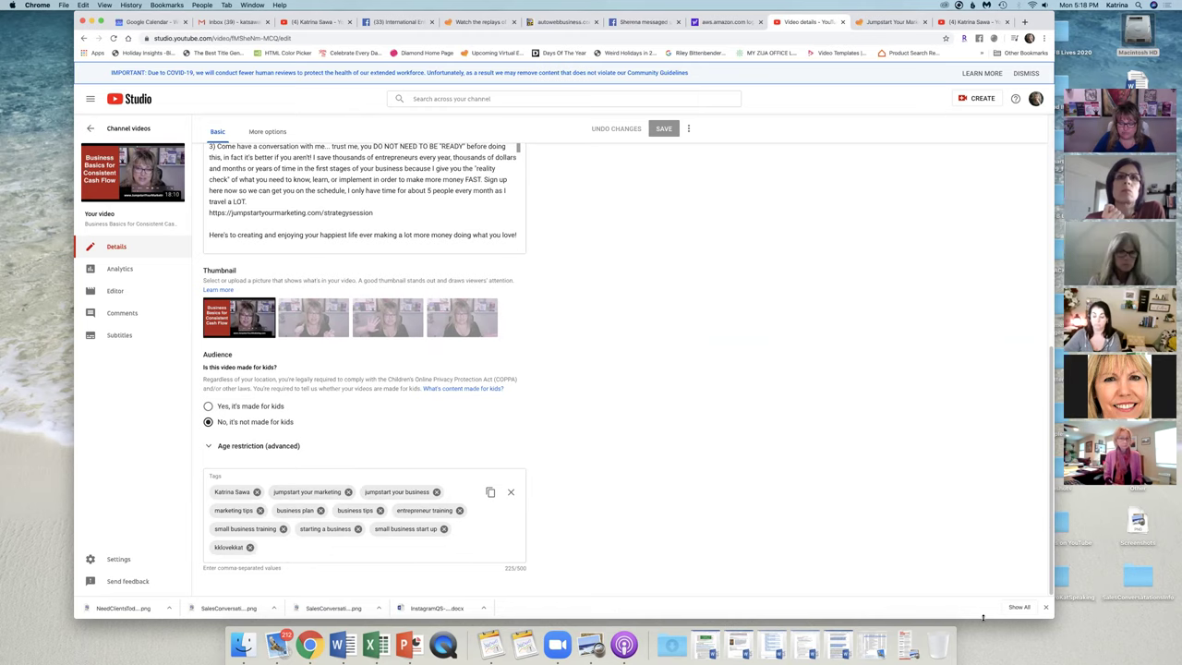
left_click_drag(983, 616, 983, 624)
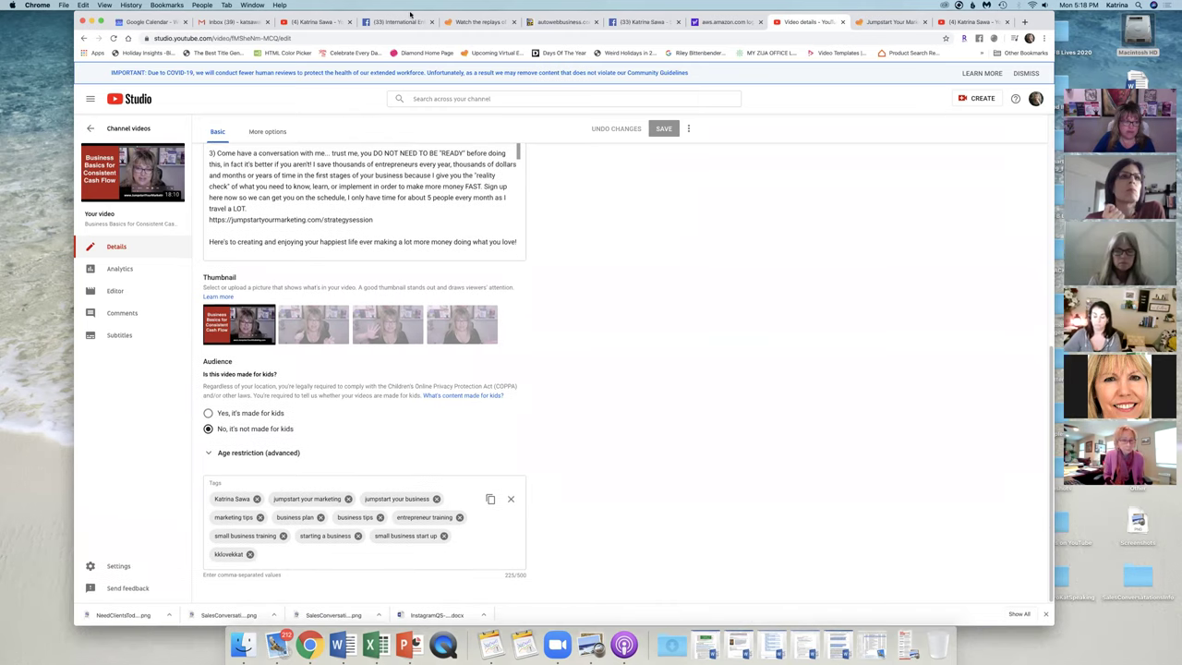
left_click(105, 6)
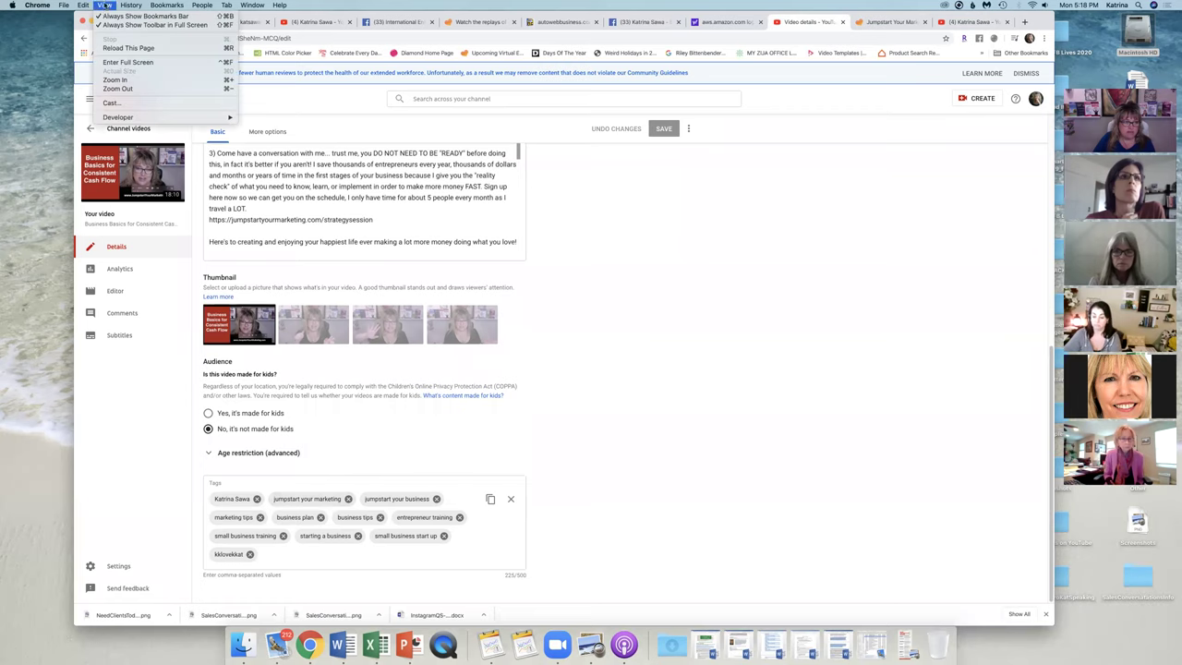
left_click(130, 80)
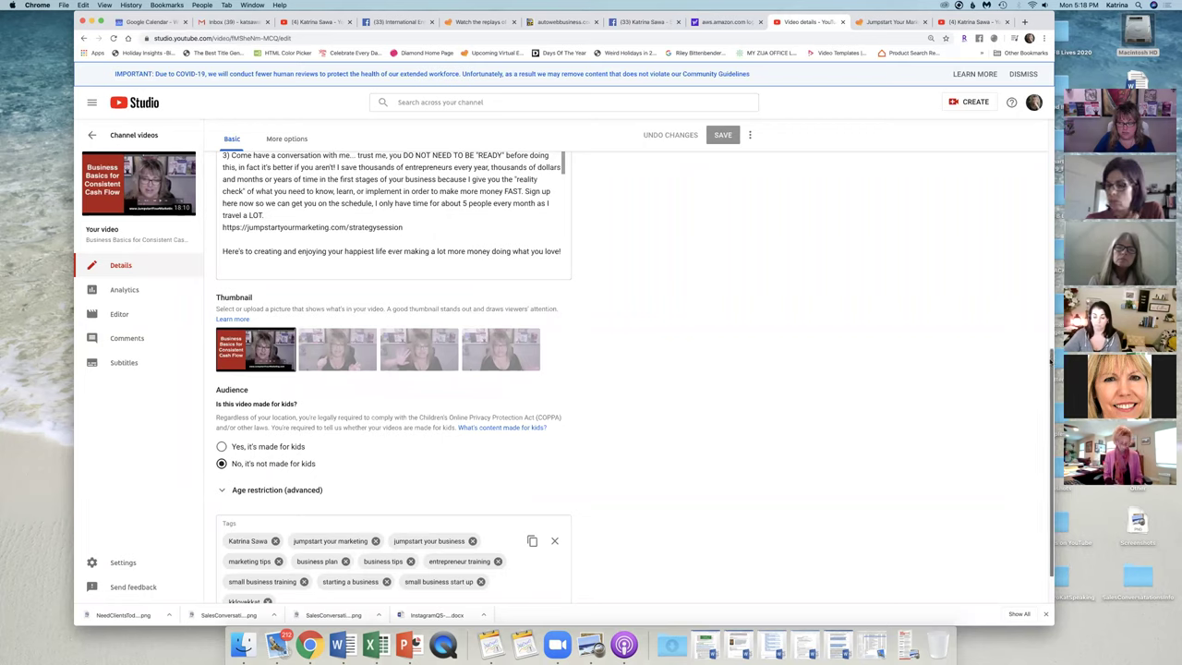
scroll(1044, 461, "down", 2)
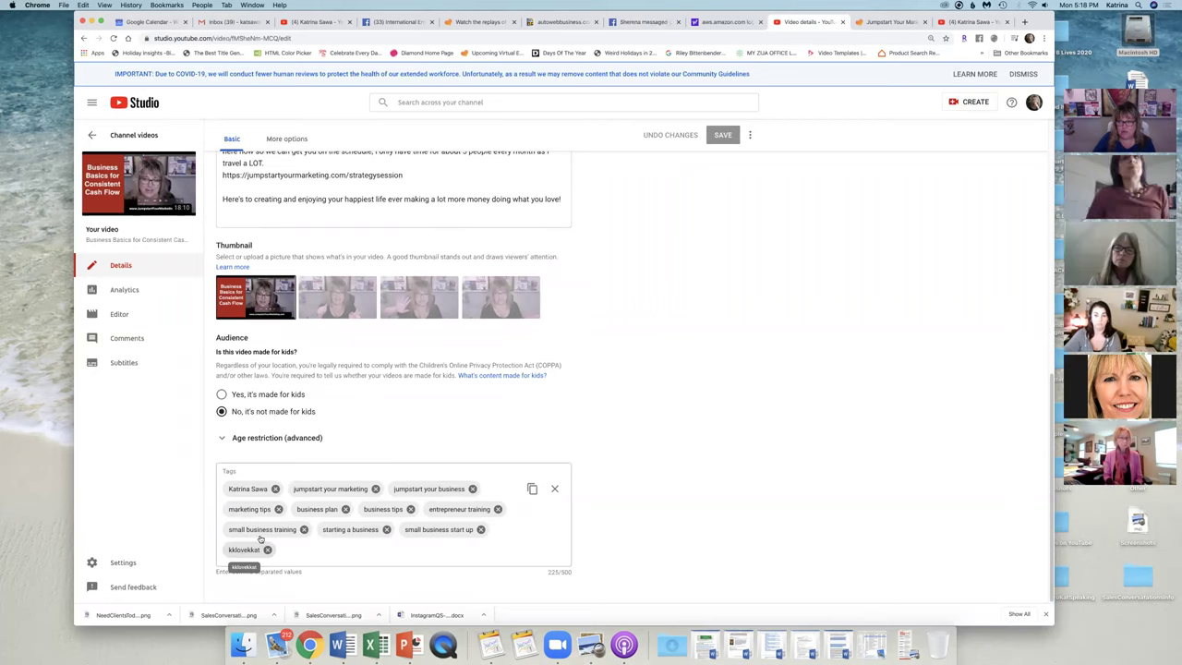
- From the channel home page, open the Online Dating Tips on Sac & Co News10.net video and pause it
left_click(972, 22)
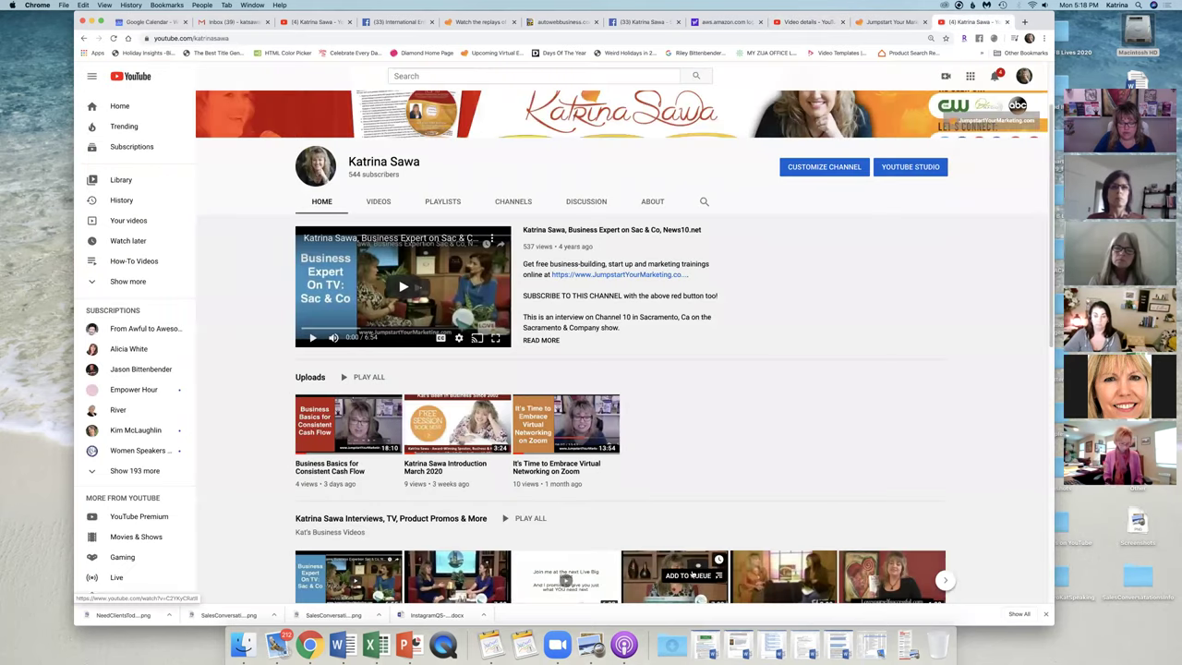
left_click(718, 575)
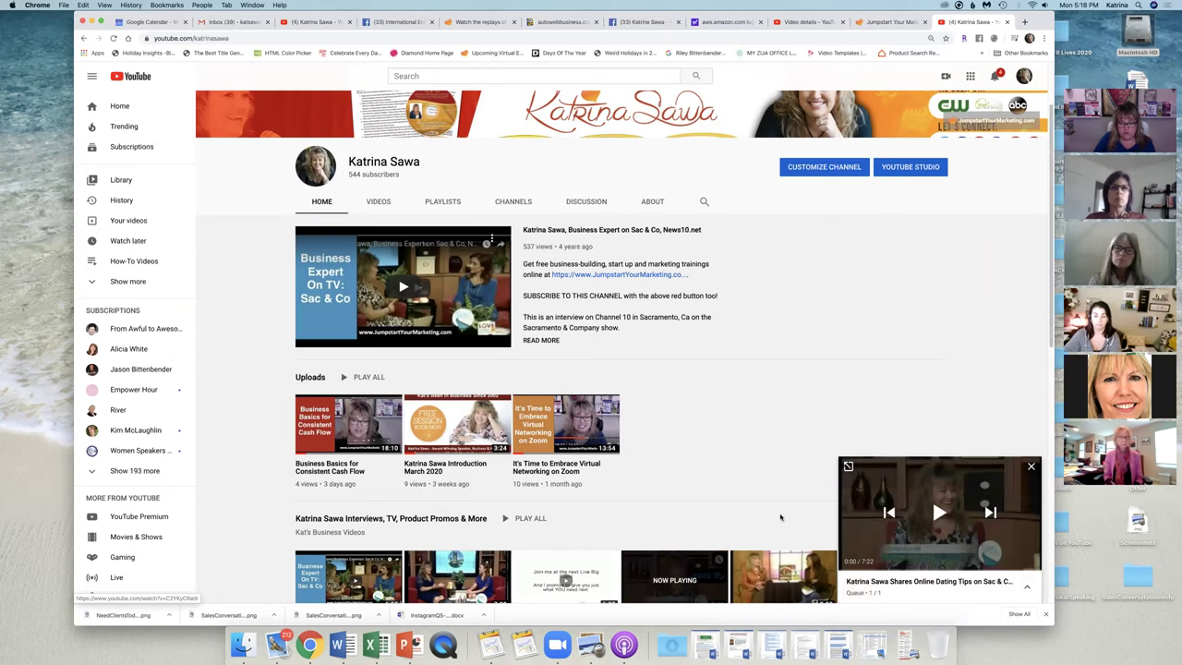
left_click(1030, 465)
left_click(604, 360)
left_click(646, 579)
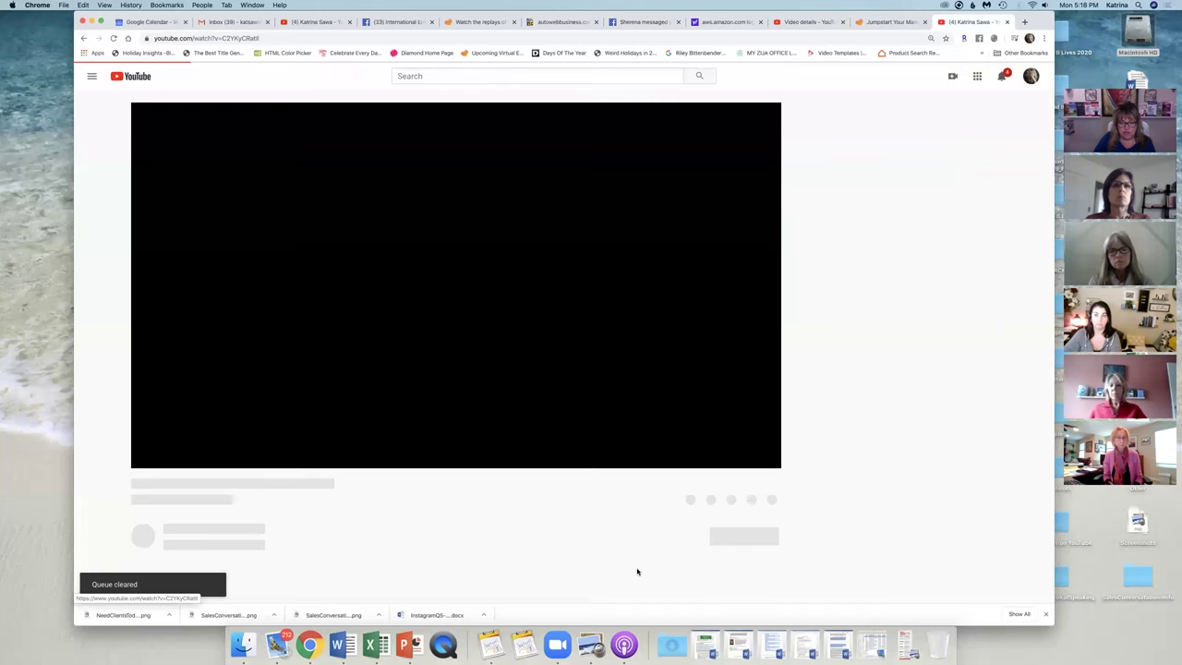
left_click(145, 490)
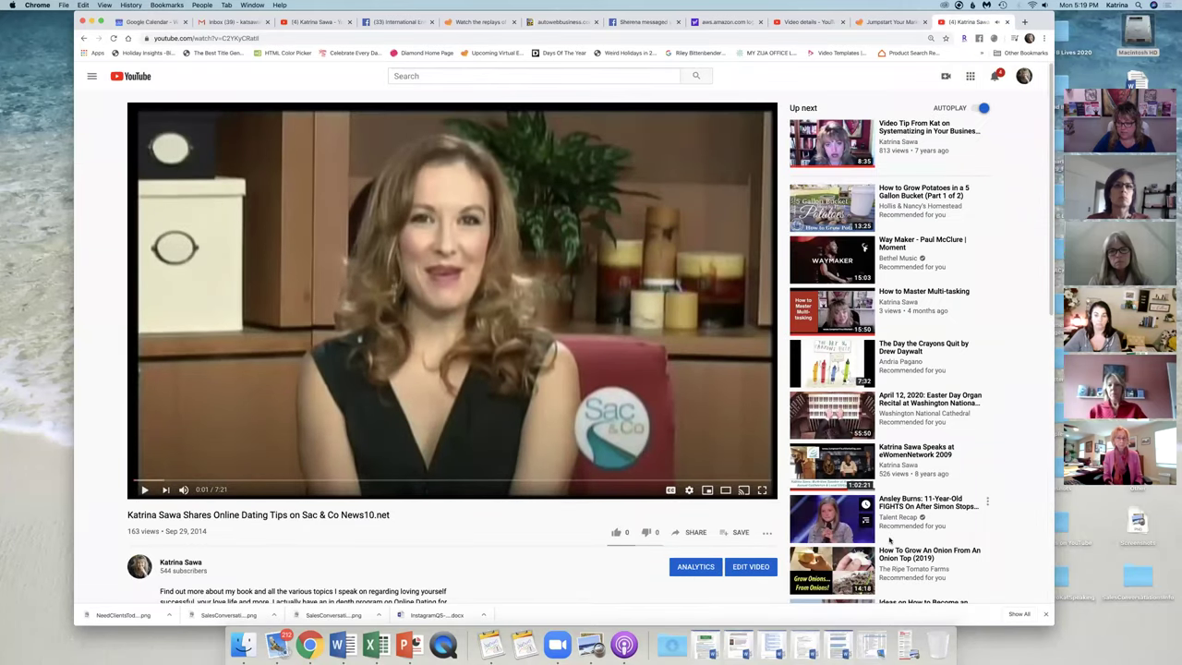
- Examine the paused video's description and the suggested videos listed under Up next
left_click_drag(1048, 138, 1048, 156)
scroll(1049, 169, "down", 1)
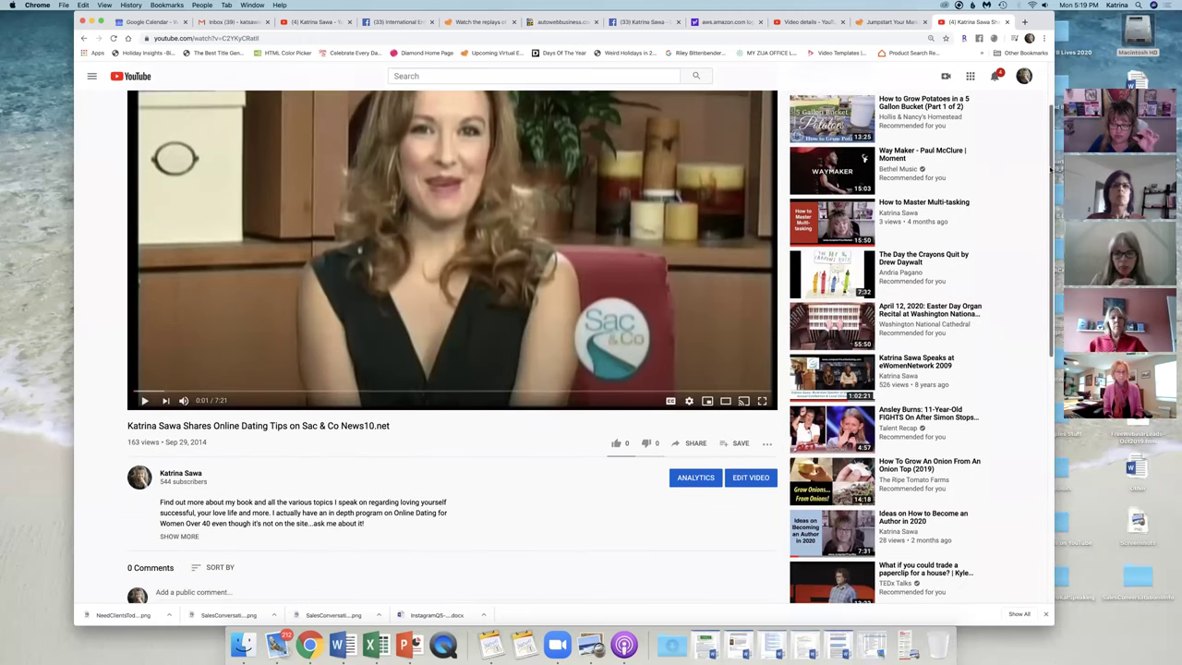
scroll(1049, 169, "down", 1)
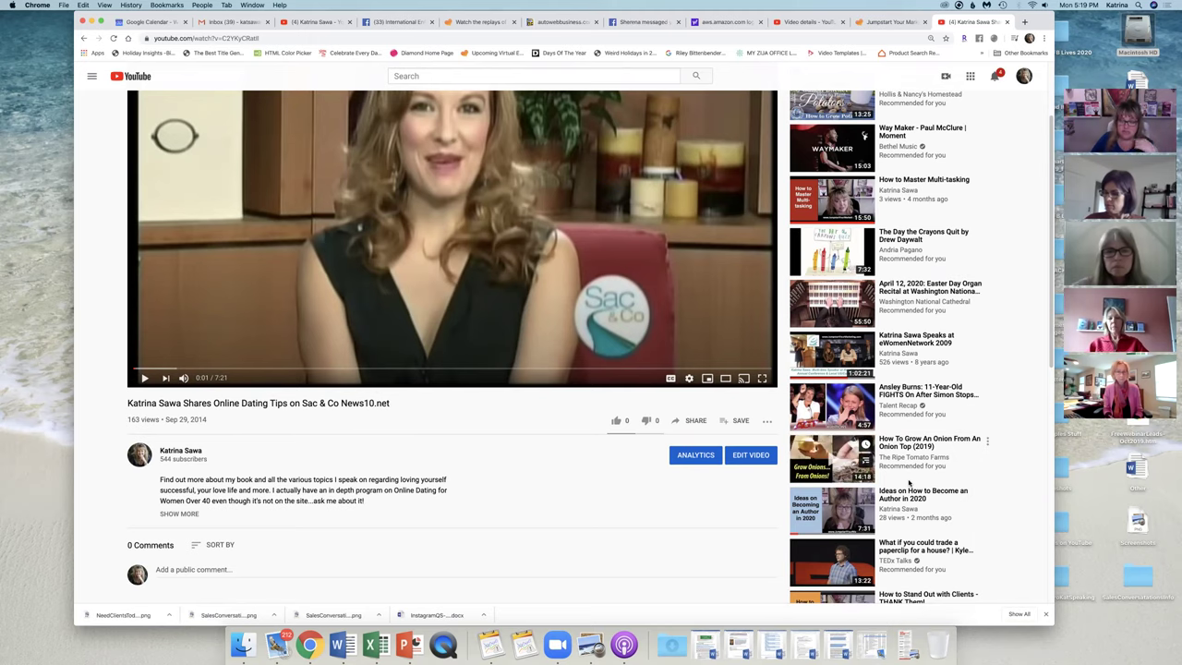
left_click_drag(1050, 258, 1049, 466)
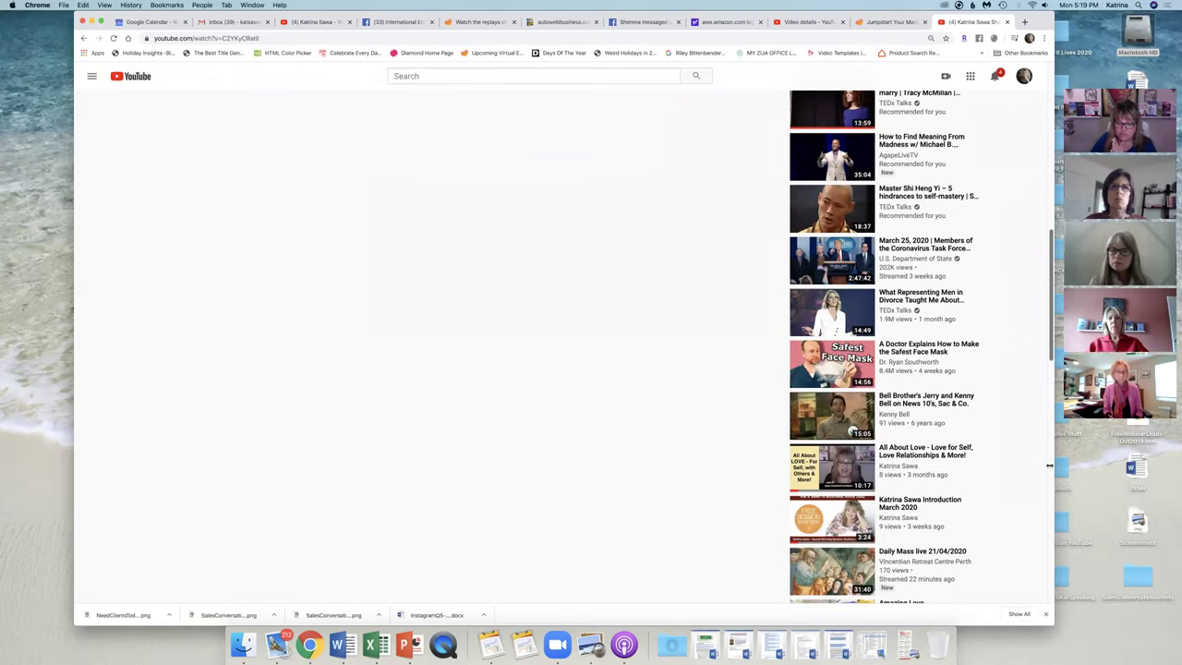
- From the suggestions, open How to Master Multi-tasking, follow on to It's Time to Embrace Virtual Networking on Zoom and pause it
scroll(1048, 465, "up", 10)
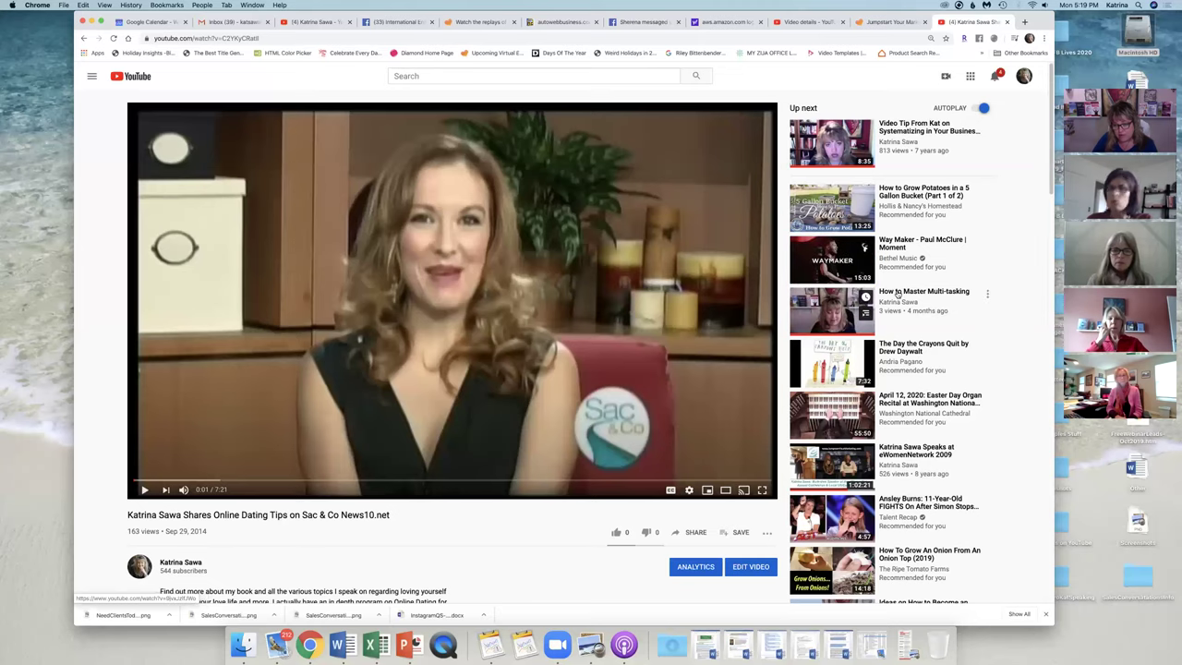
left_click(895, 294)
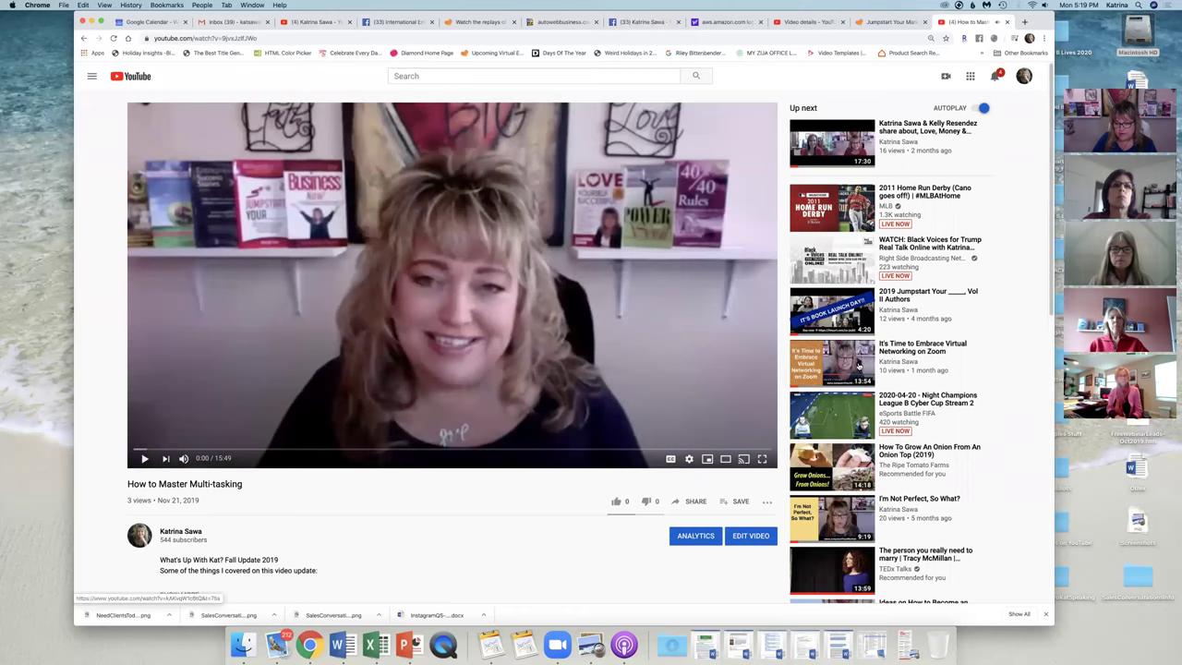
left_click(894, 347)
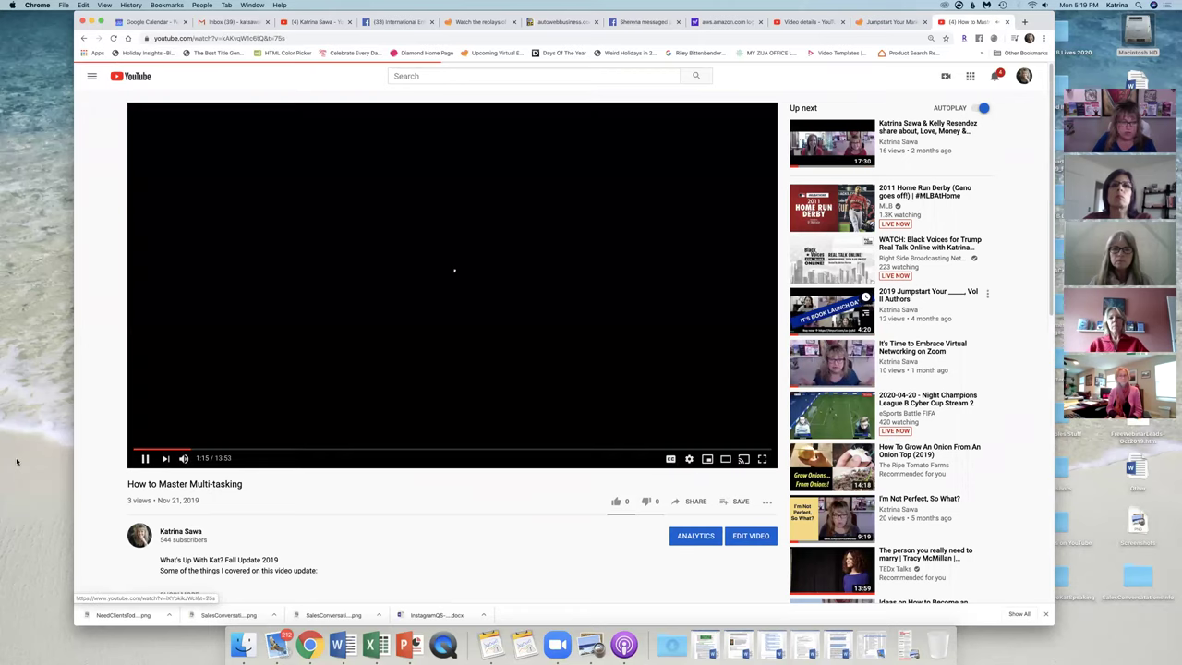
left_click(147, 459)
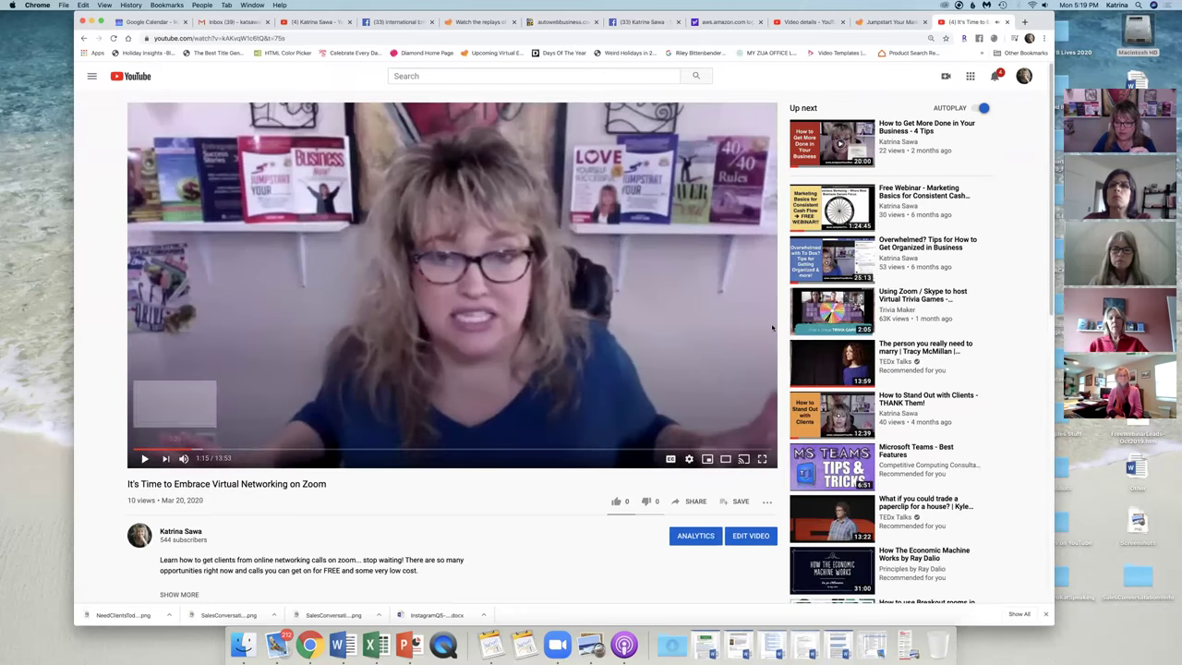
- Open the suggested video Overwhelmed? Tips for How to Get Organized in Business and pause it
left_click(919, 246)
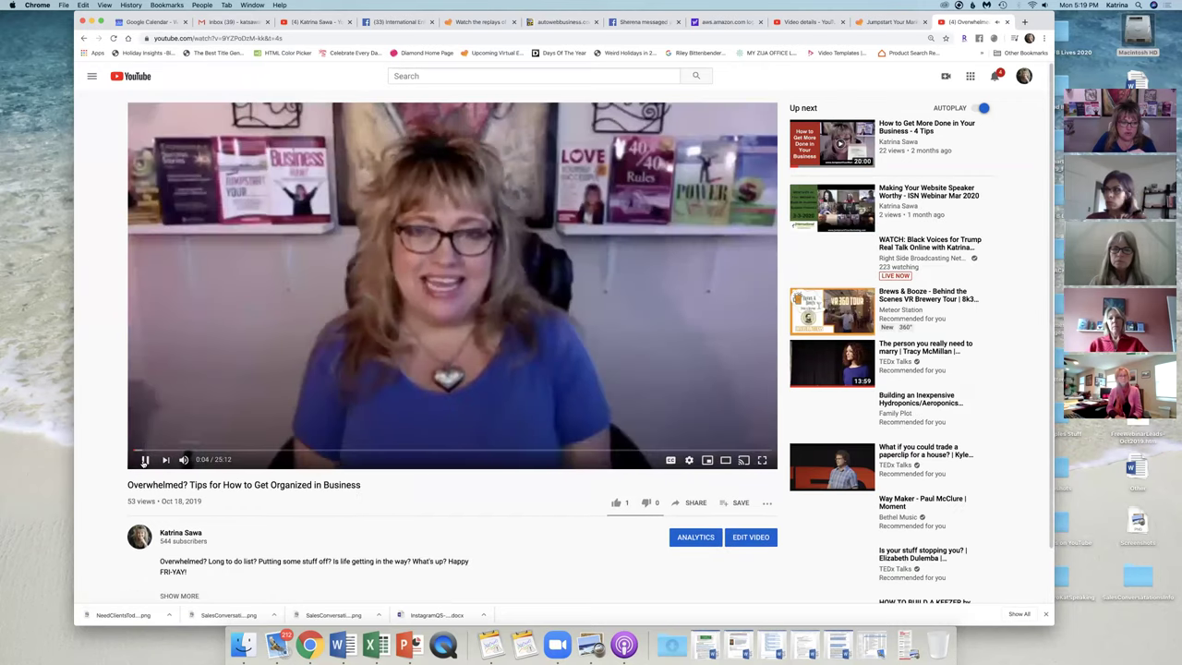
left_click(145, 459)
- Return to the Business Basics for Consistent Cash Flow video's details and examine the tags, placing the cursor after the last one
left_click(812, 22)
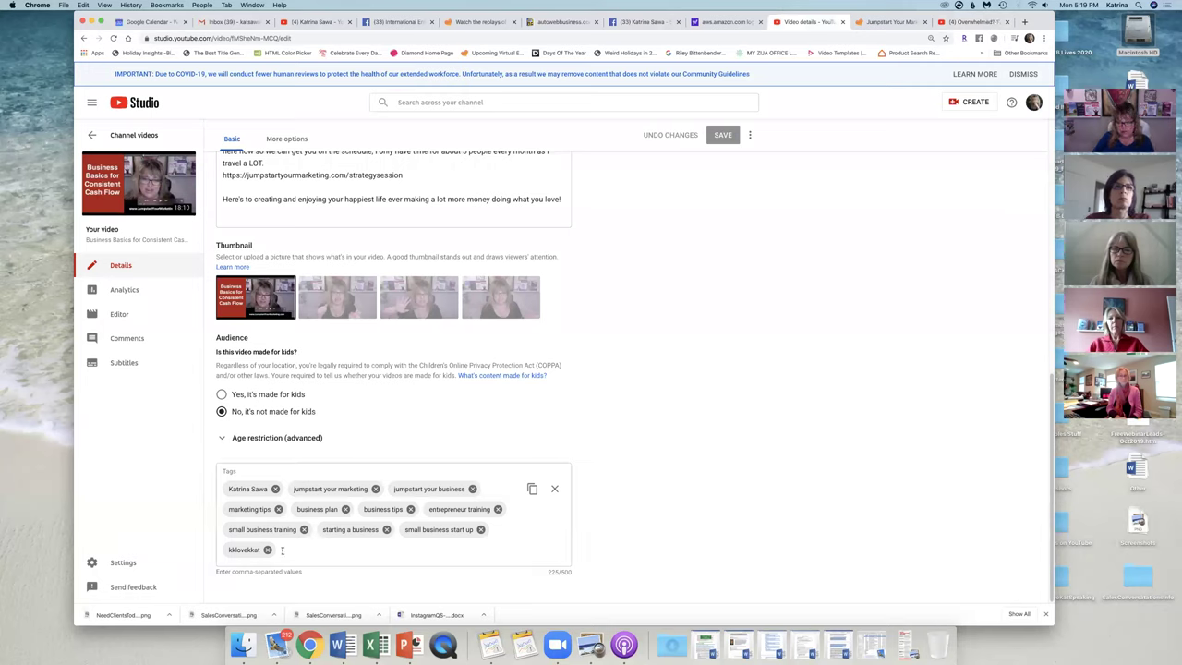
left_click(284, 549)
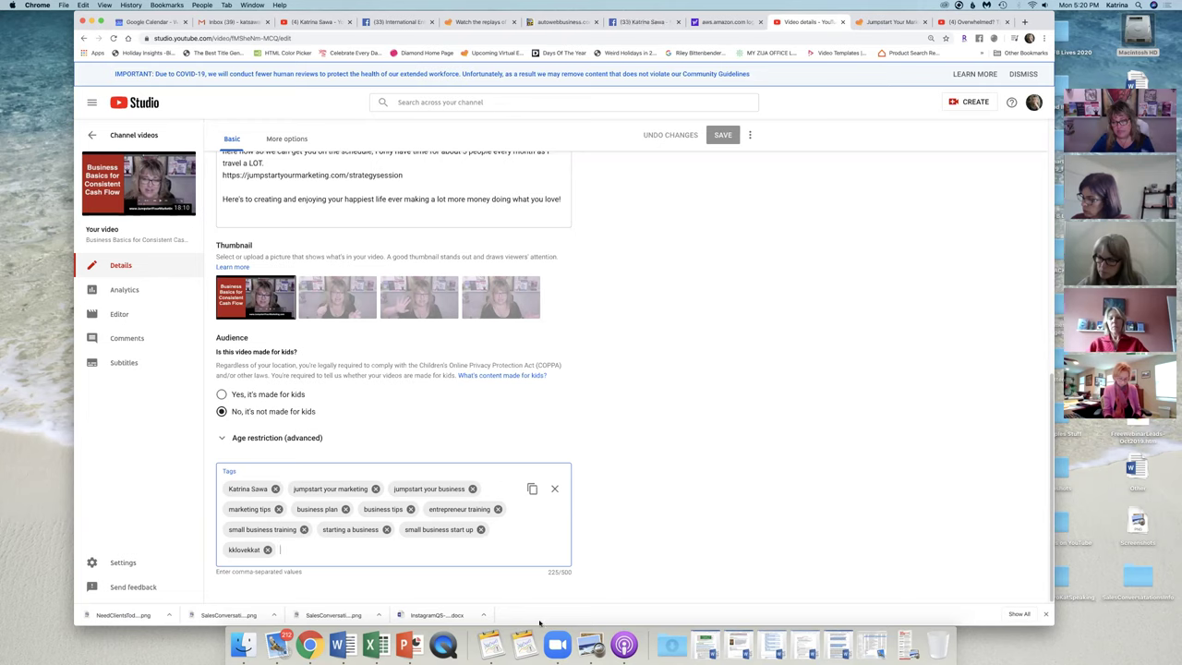
left_click(836, 446)
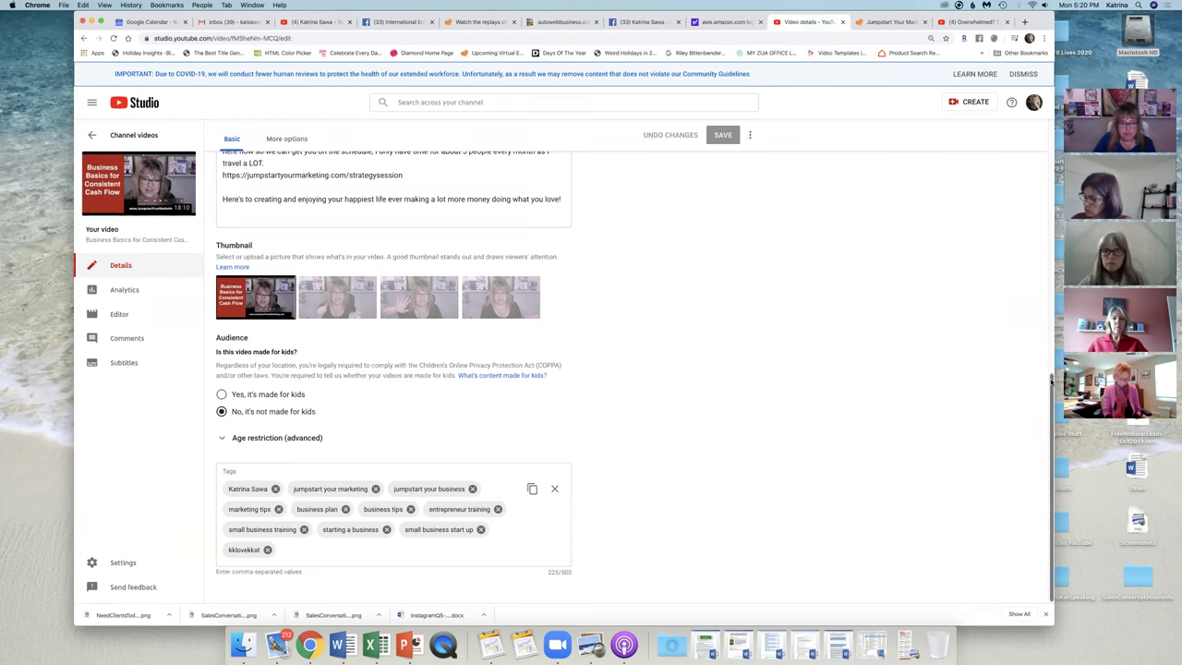
- Review the Business Basics video's description and highlight the strategy session link near its end
scroll(1050, 380, "up", 5)
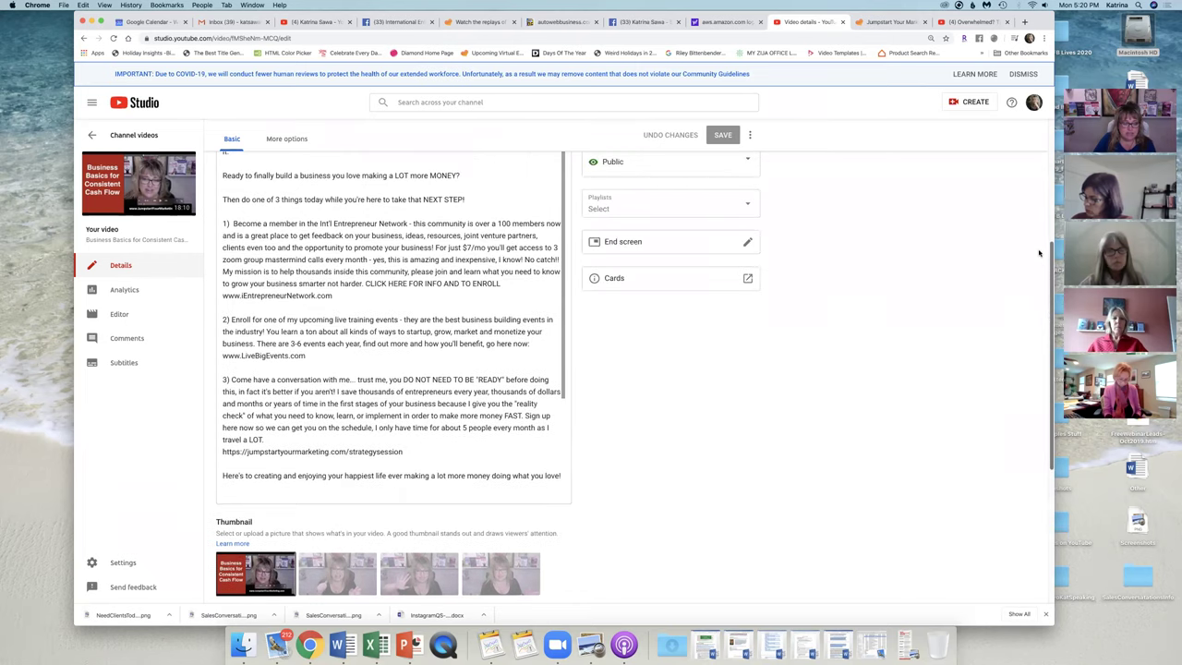
scroll(1038, 253, "up", 4)
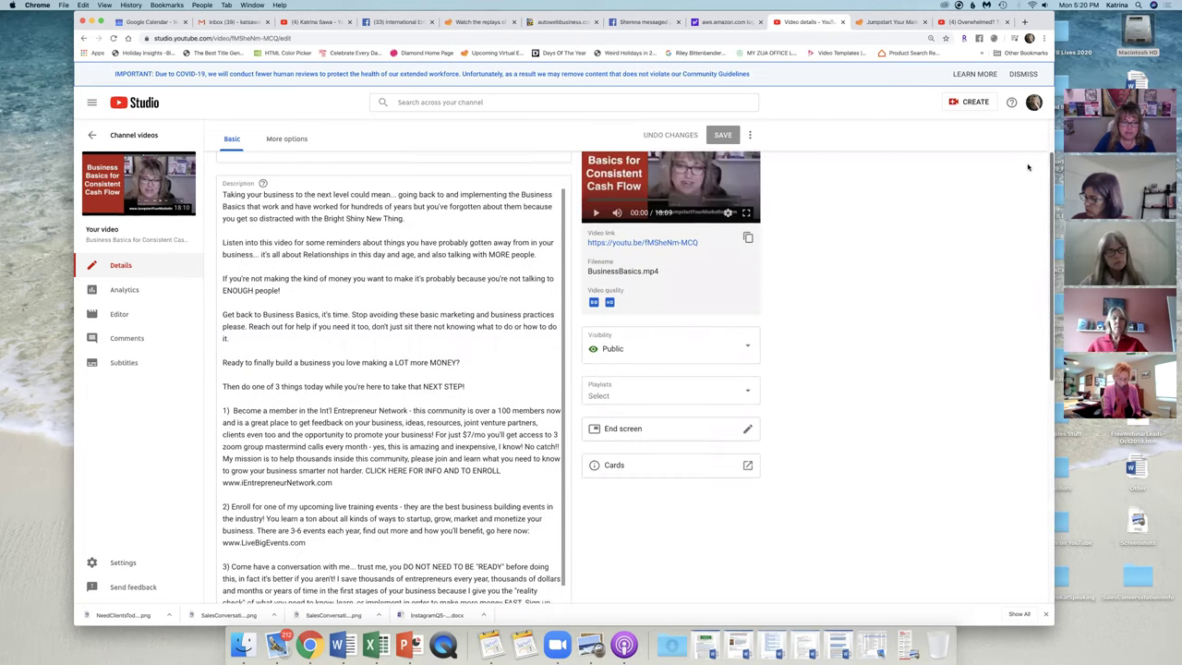
scroll(325, 284, "down", 1)
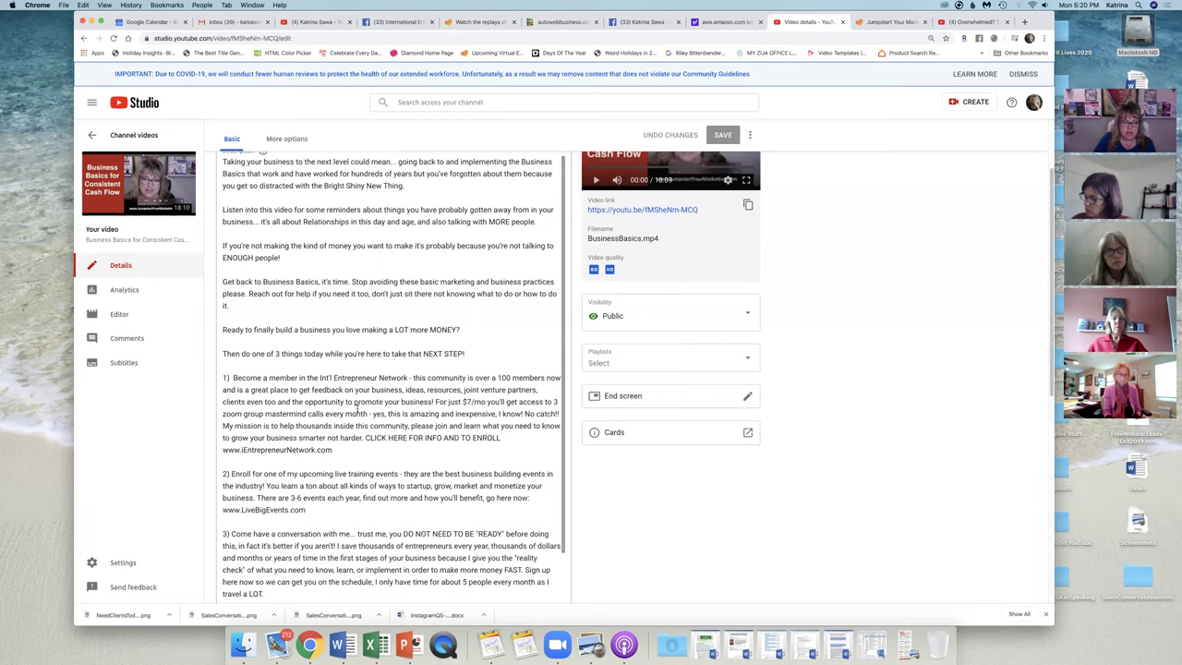
scroll(1051, 201, "down", 3)
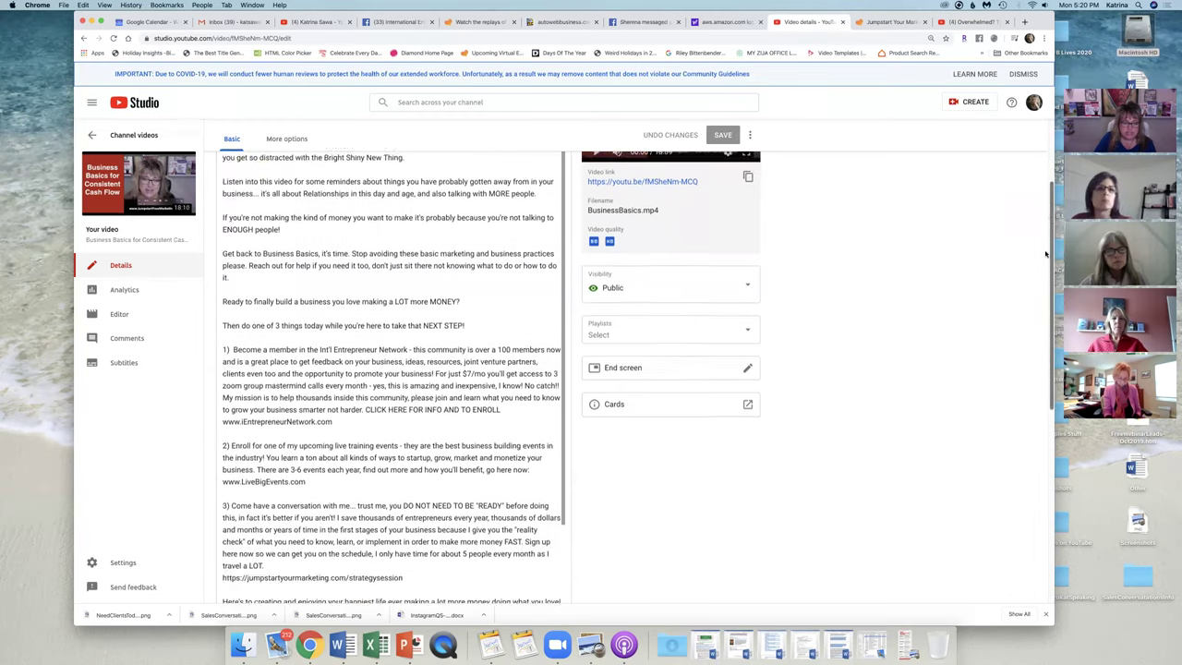
left_click(351, 466)
left_click_drag(351, 466, 238, 441)
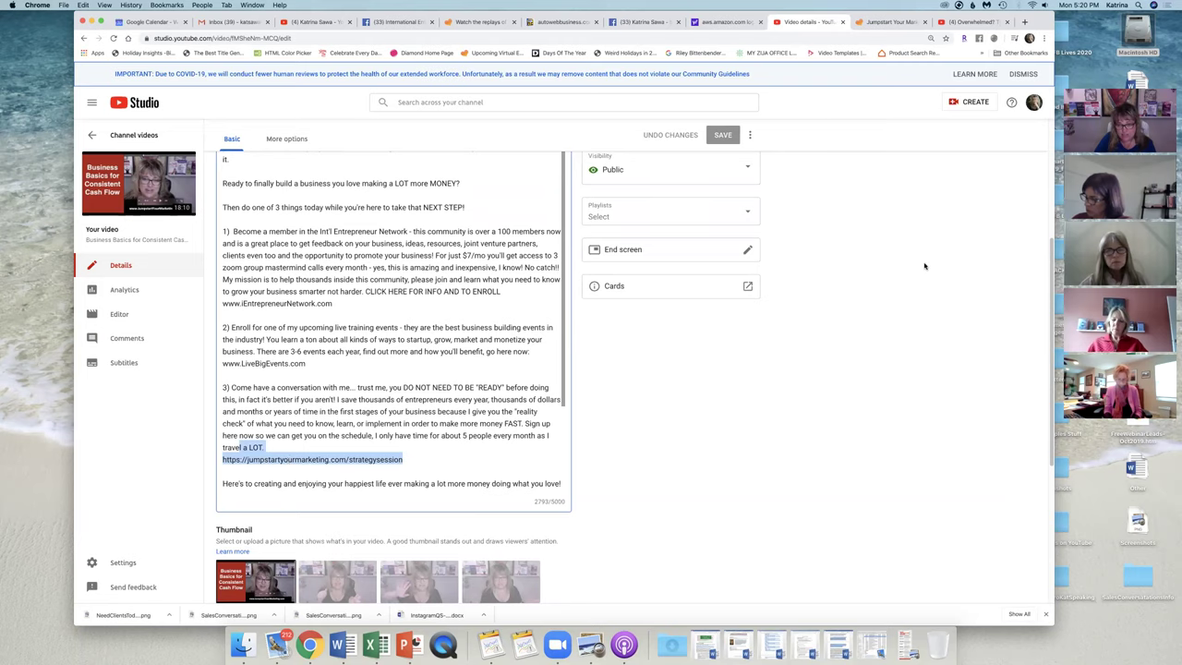
left_click(926, 267)
- Return to the Overwhelmed? Tips for How to Get Organized in Business video, open it for editing and look over its description
left_click(971, 22)
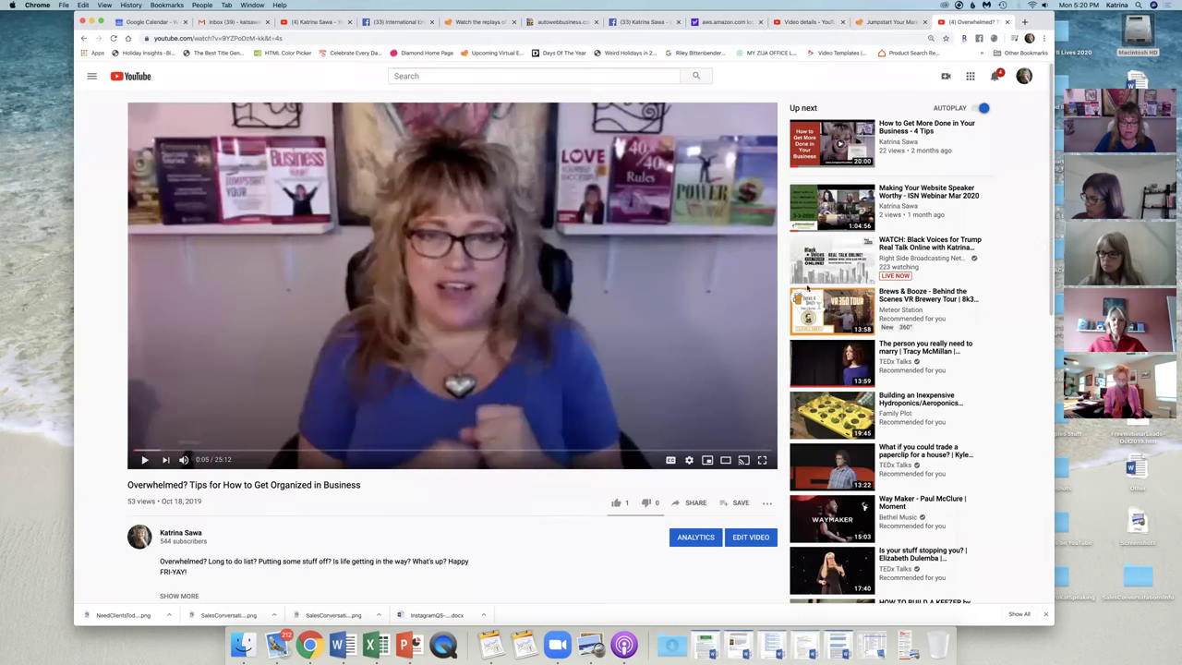
left_click(750, 538)
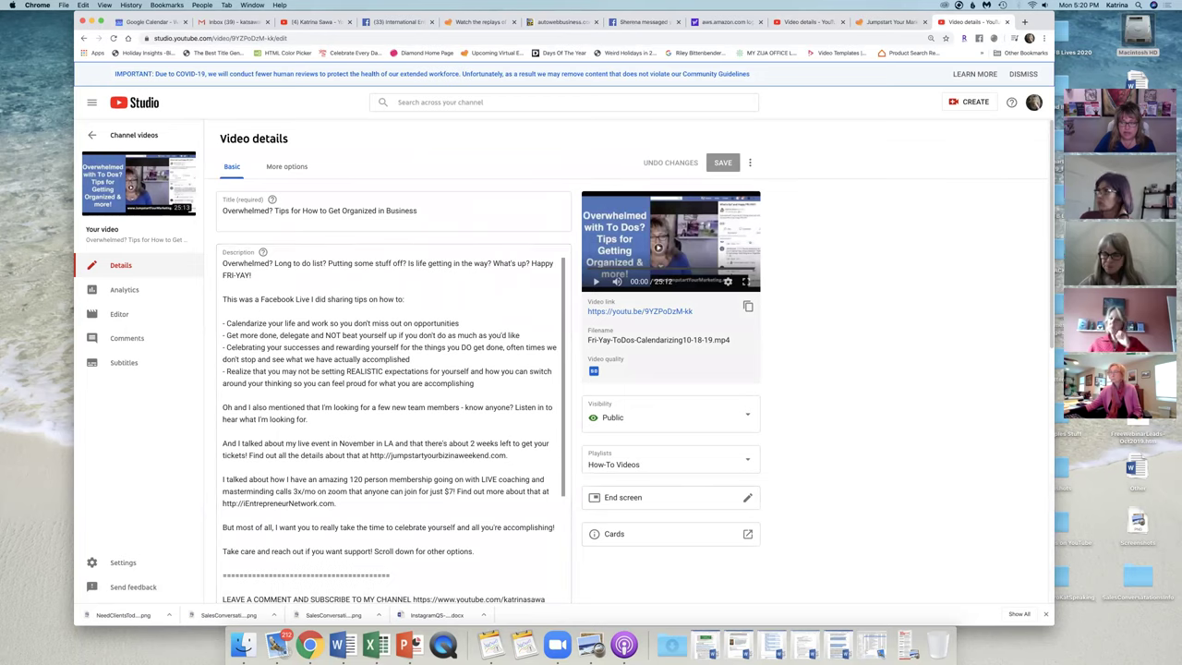
scroll(1055, 168, "down", 1)
left_click_drag(1055, 168, 1052, 208)
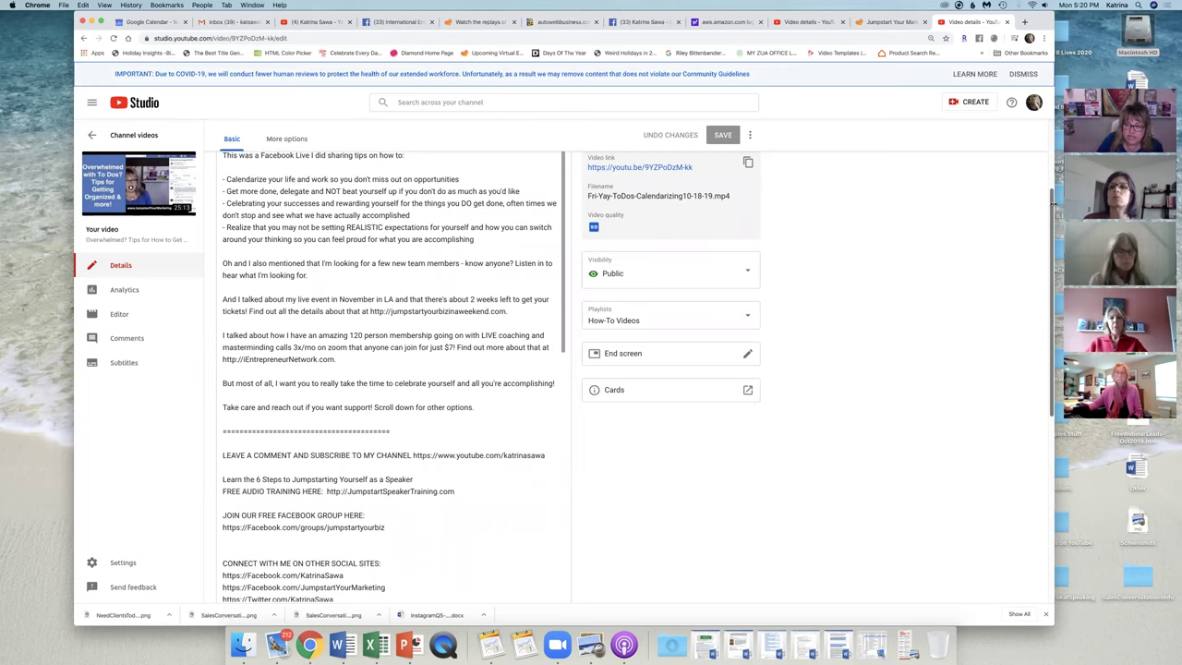
scroll(1049, 167, "up", 1)
scroll(1048, 167, "up", 5)
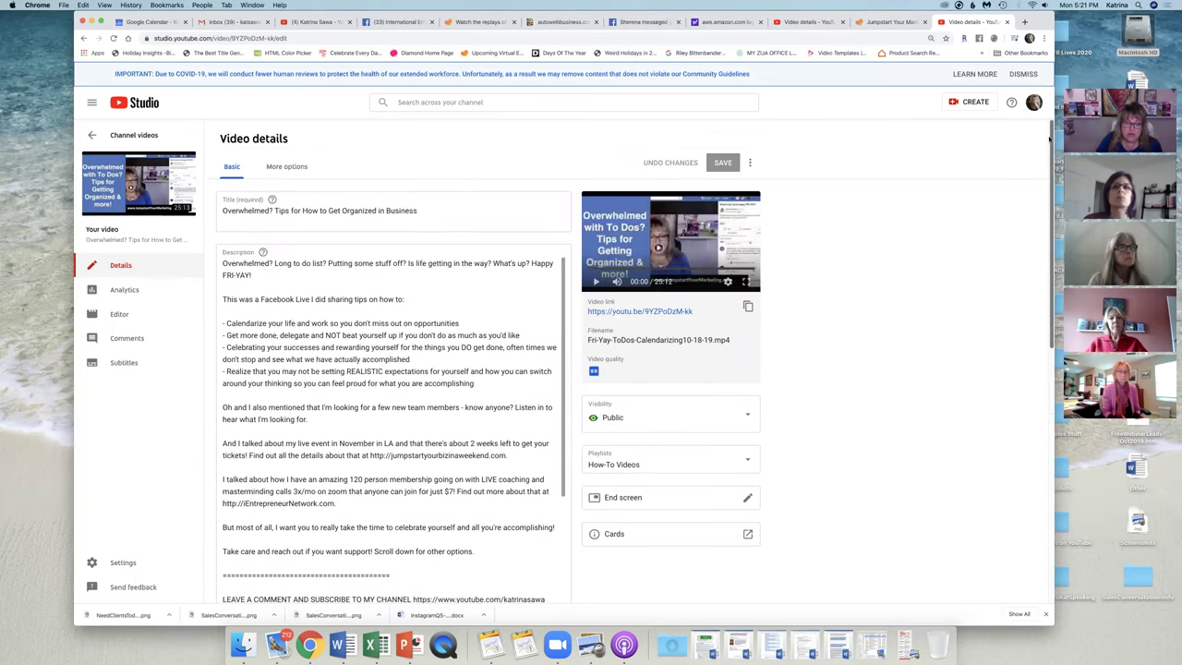
scroll(1049, 138, "down", 1)
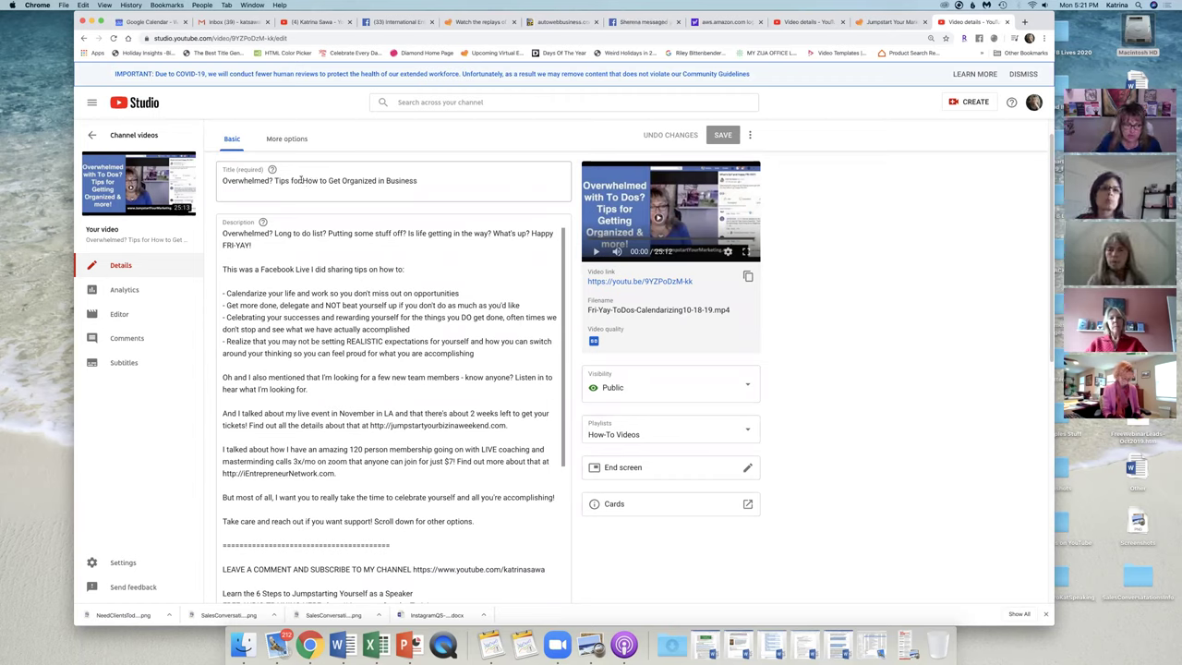
- Highlight the video's title and the main text of its description to compare their wording
left_click_drag(300, 180, 421, 182)
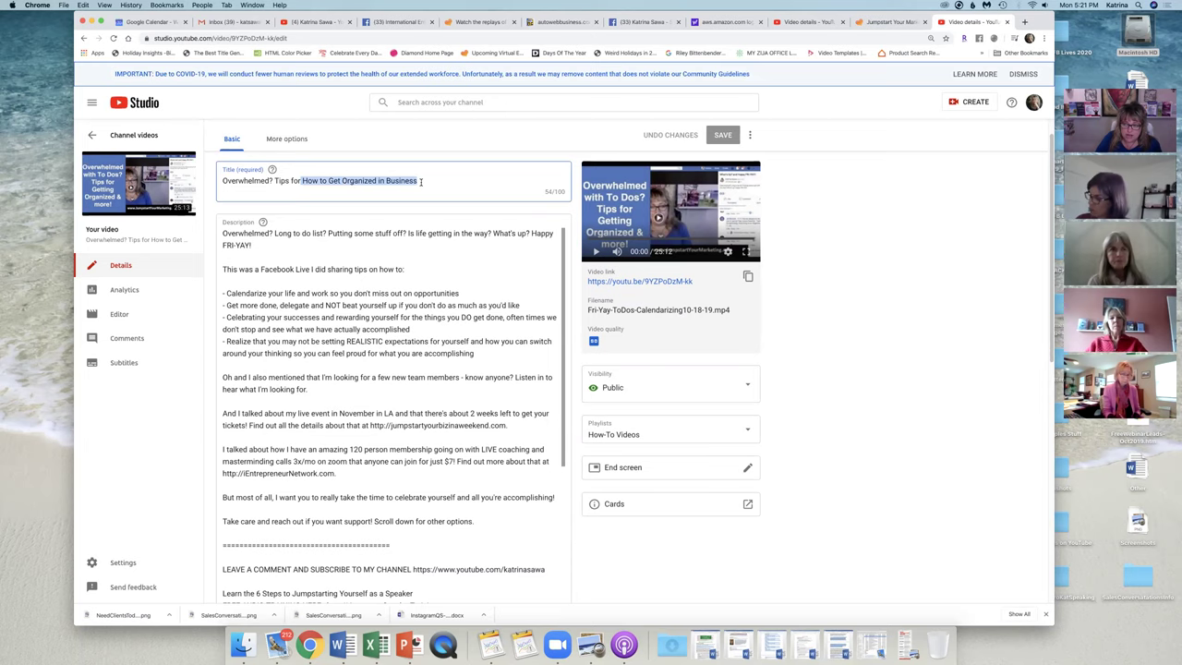
left_click(361, 181)
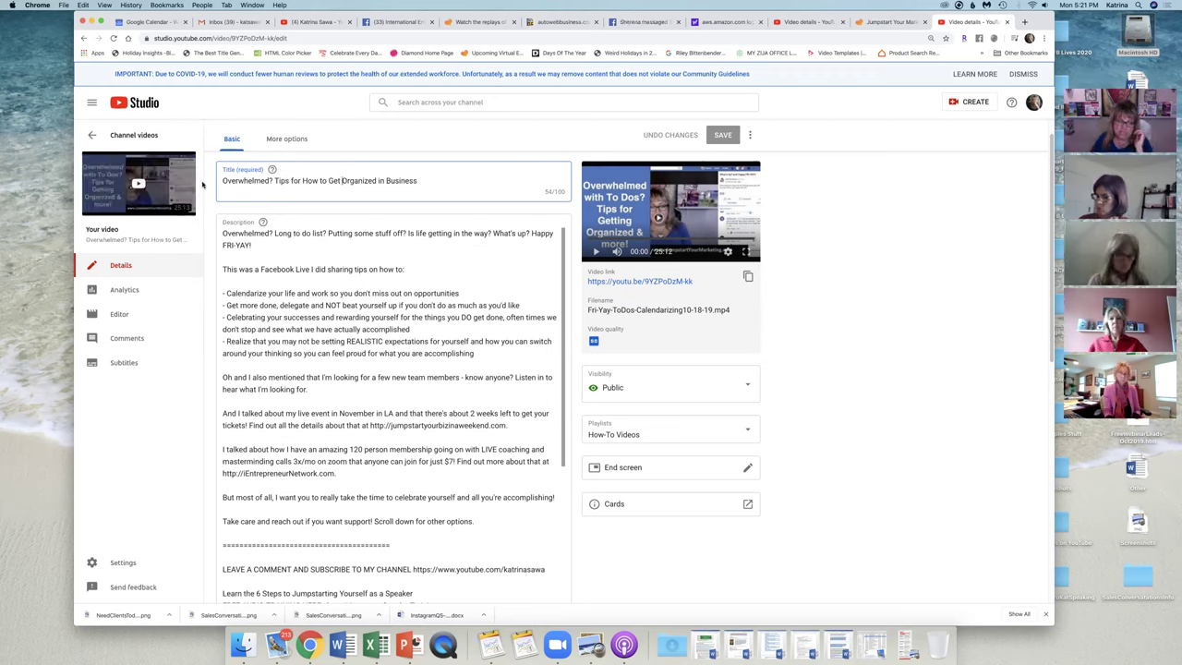
left_click_drag(223, 181, 489, 183)
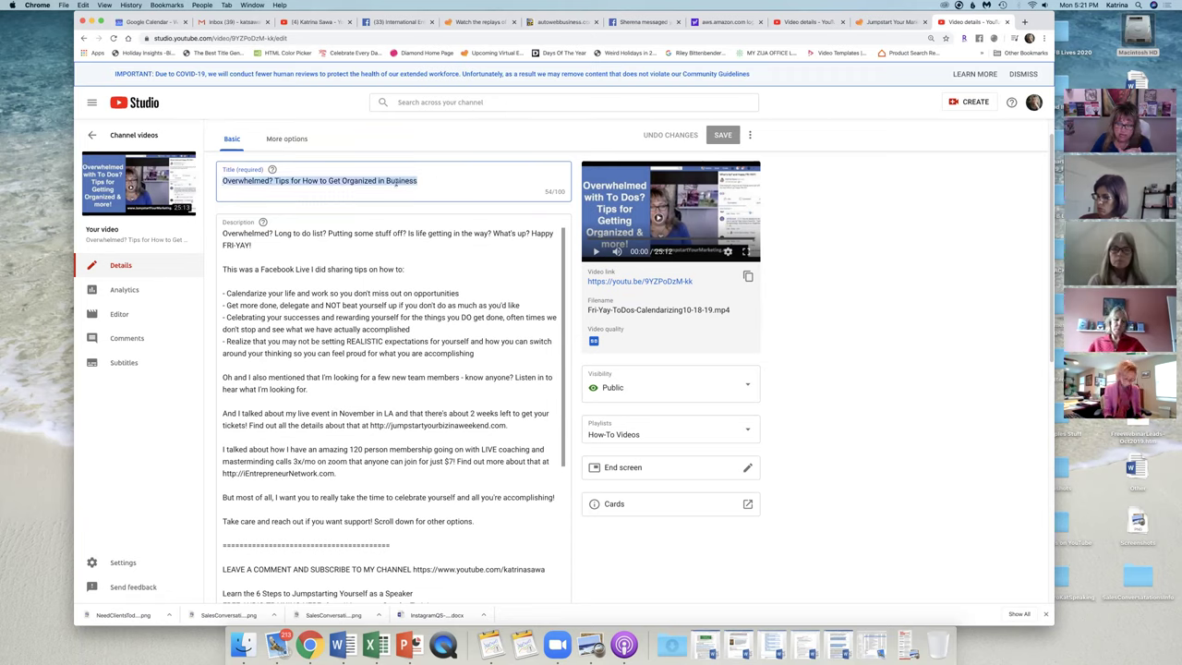
left_click(252, 233)
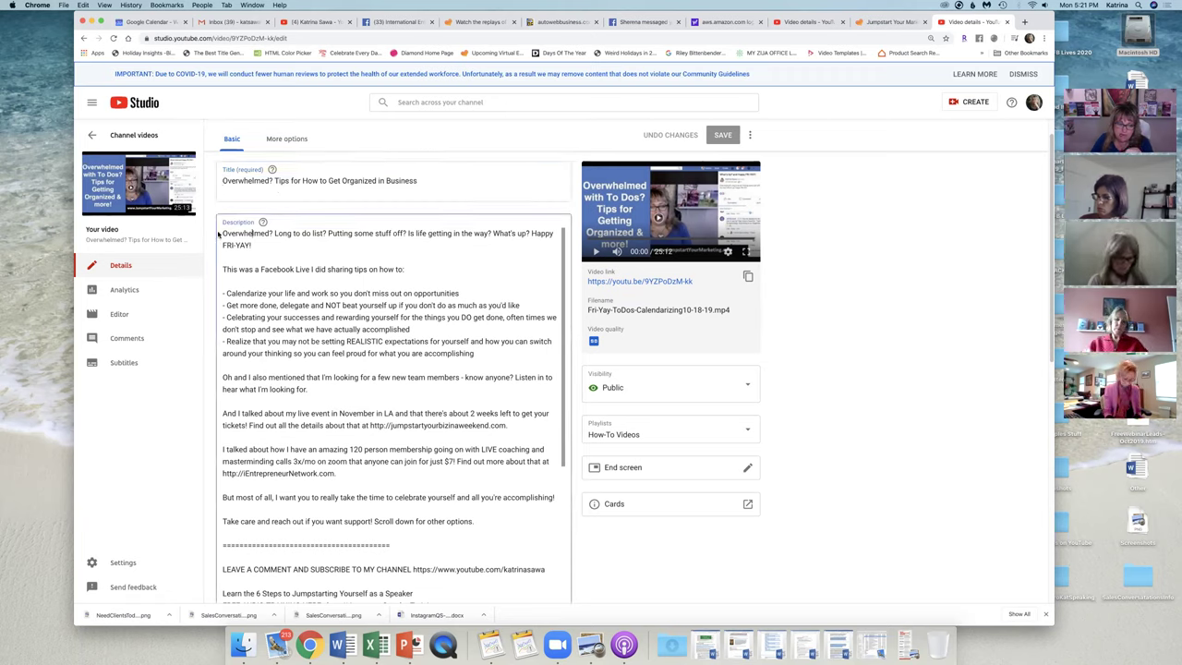
left_click_drag(223, 236, 505, 517)
left_click(427, 394)
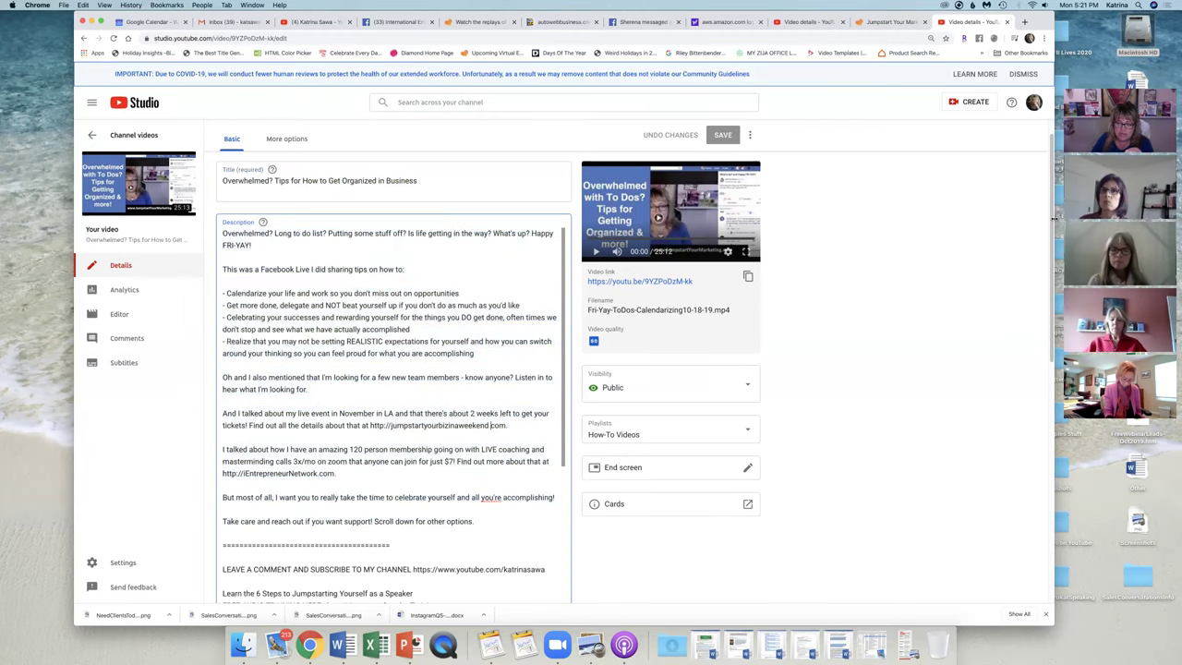
- Enlarge the description box and add a row of 17 asterisks beneath the first separator line, above LEAVE A COMMENT AND SUBSCRIBE
left_click_drag(1051, 233, 1041, 350)
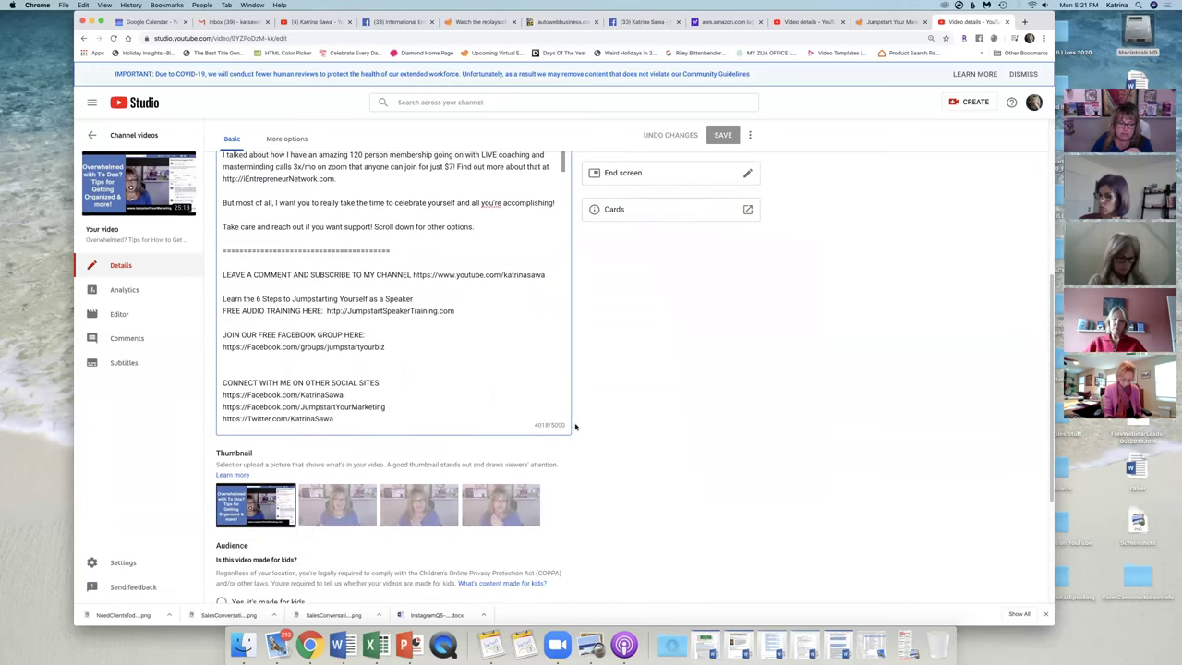
scroll(558, 171, "down", 1)
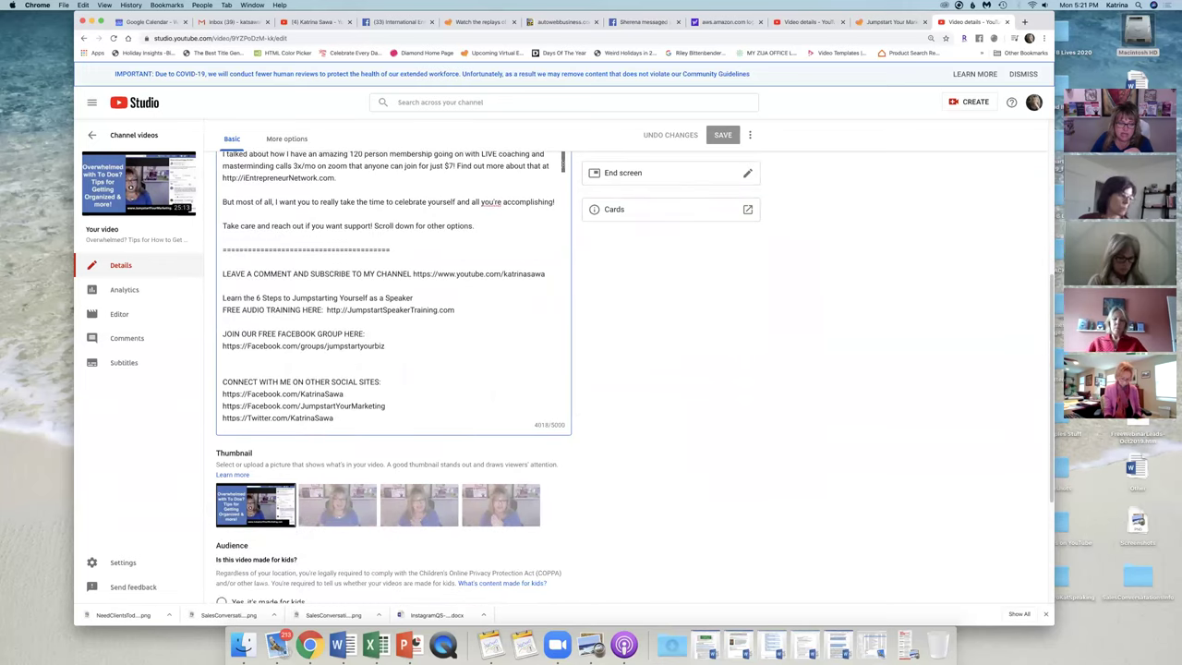
scroll(560, 178, "down", 1)
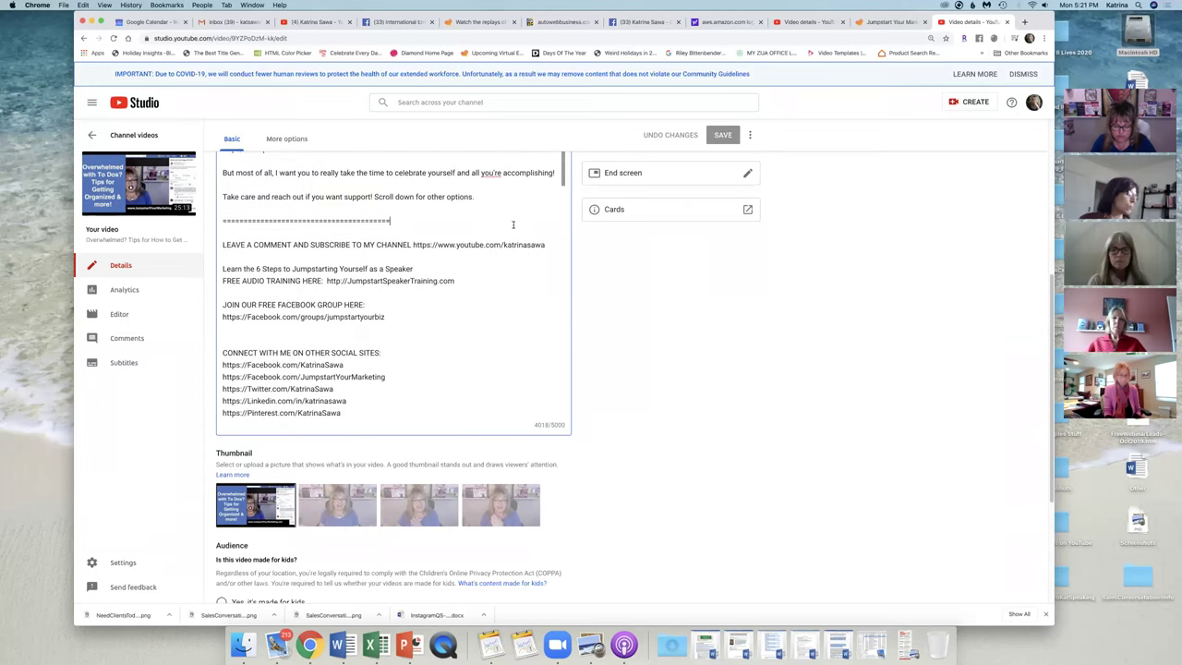
left_click(512, 224)
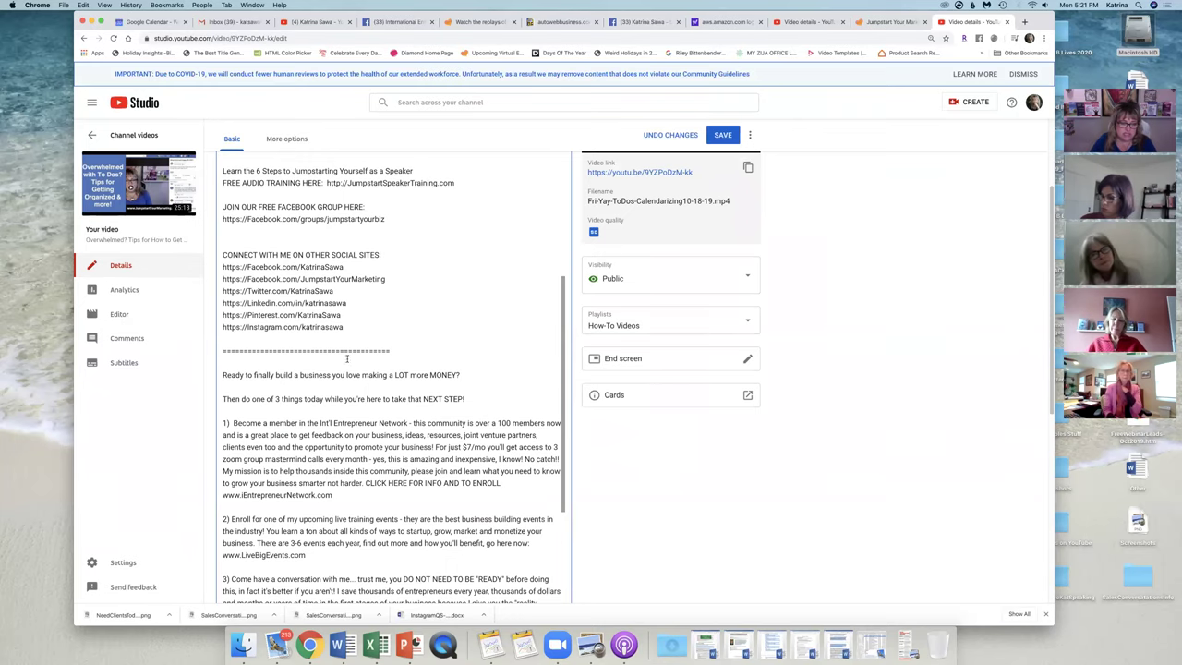
- Review the rest of the description and delete the five asterisks beneath the separator line that precedes "Ready to finally build a business"
scroll(457, 333, "down", 5)
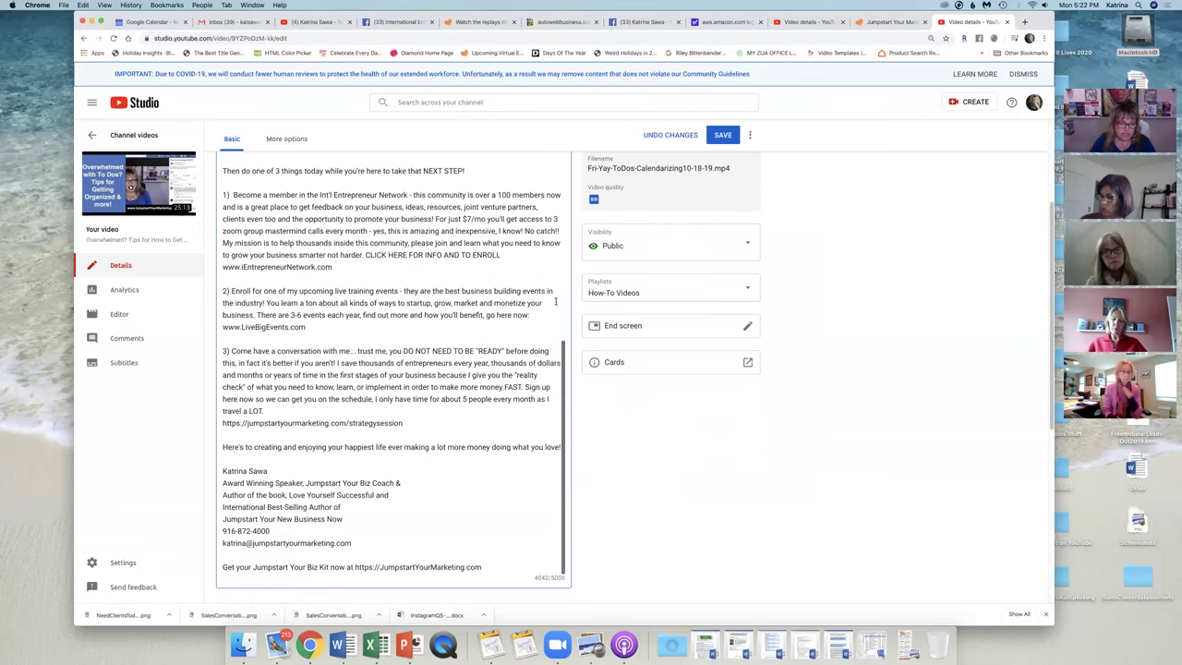
scroll(554, 301, "up", 5)
mouse_move(237, 356)
left_mouse_down()
mouse_move(230, 184)
mouse_move(222, 355)
left_mouse_up()
left_click(243, 357)
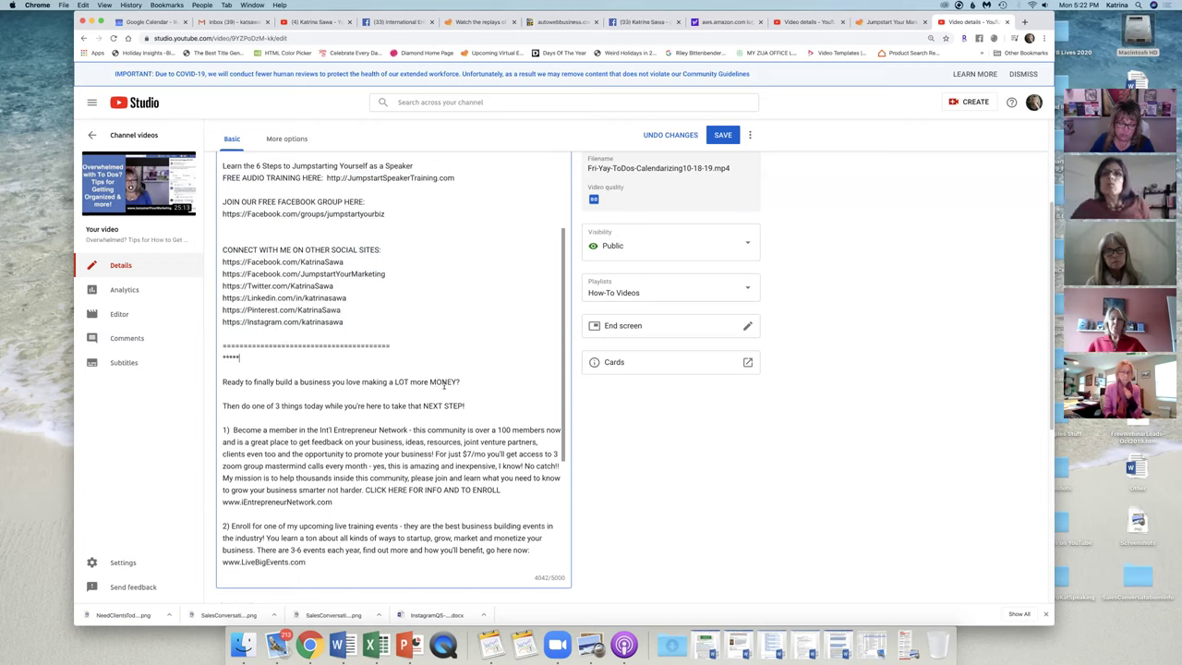
mouse_move(242, 356)
left_mouse_down()
mouse_move(227, 157)
mouse_move(222, 357)
left_mouse_up()
key("BackSpace")
- Move the row of asterisks from above the LEAVE A COMMENT AND SUBSCRIBE line to directly below it, removing the empty line left above
scroll(558, 325, "up", 5)
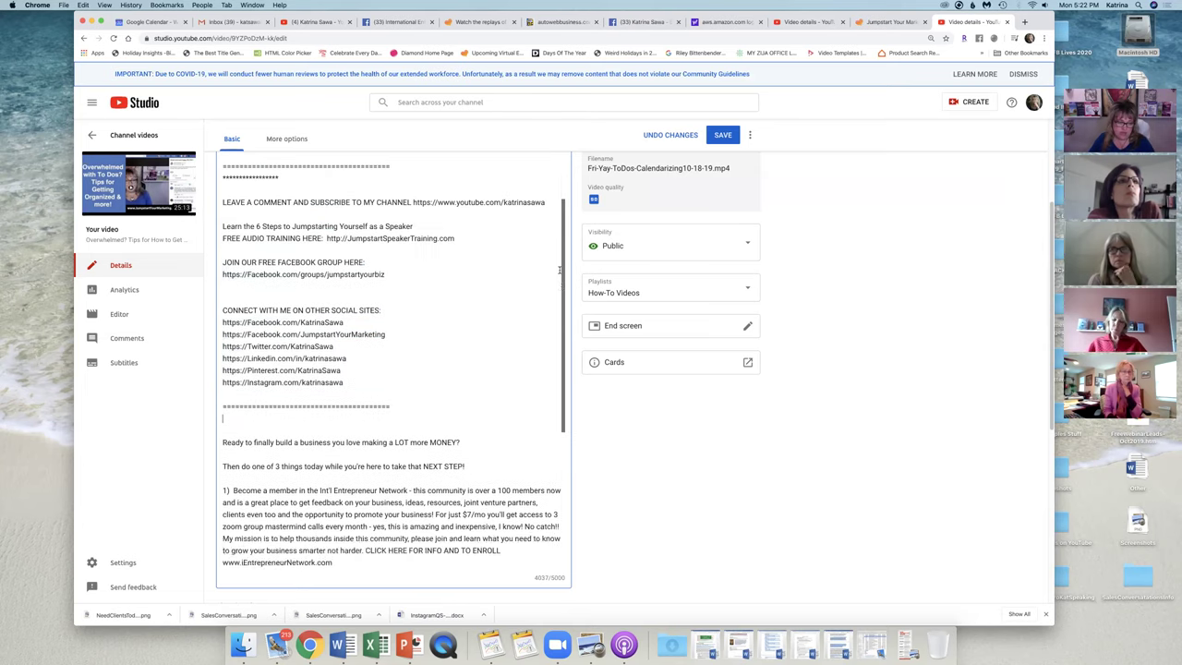
left_click_drag(280, 240, 222, 239)
right_click(238, 239)
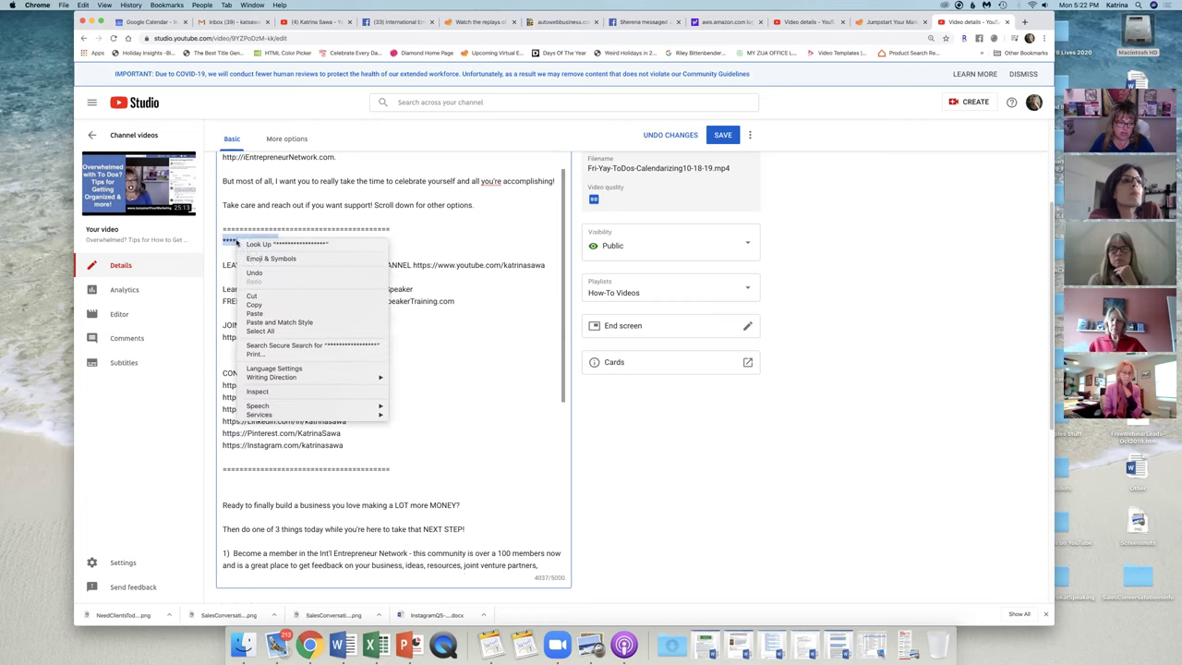
left_click(257, 296)
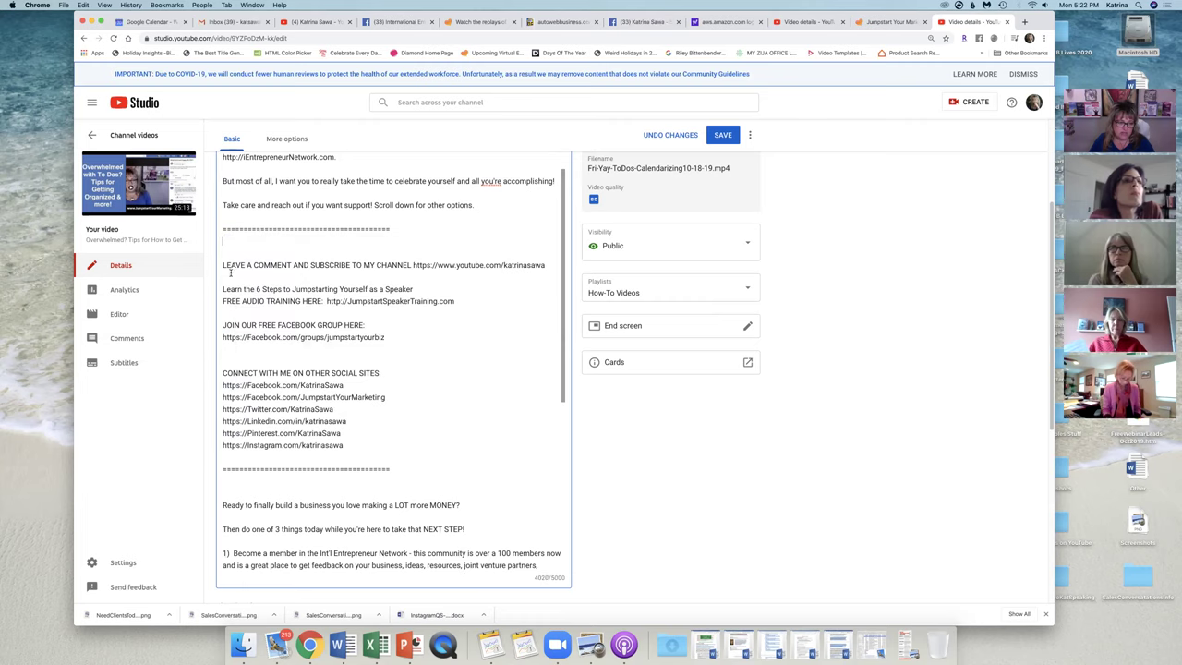
key("BackSpace")
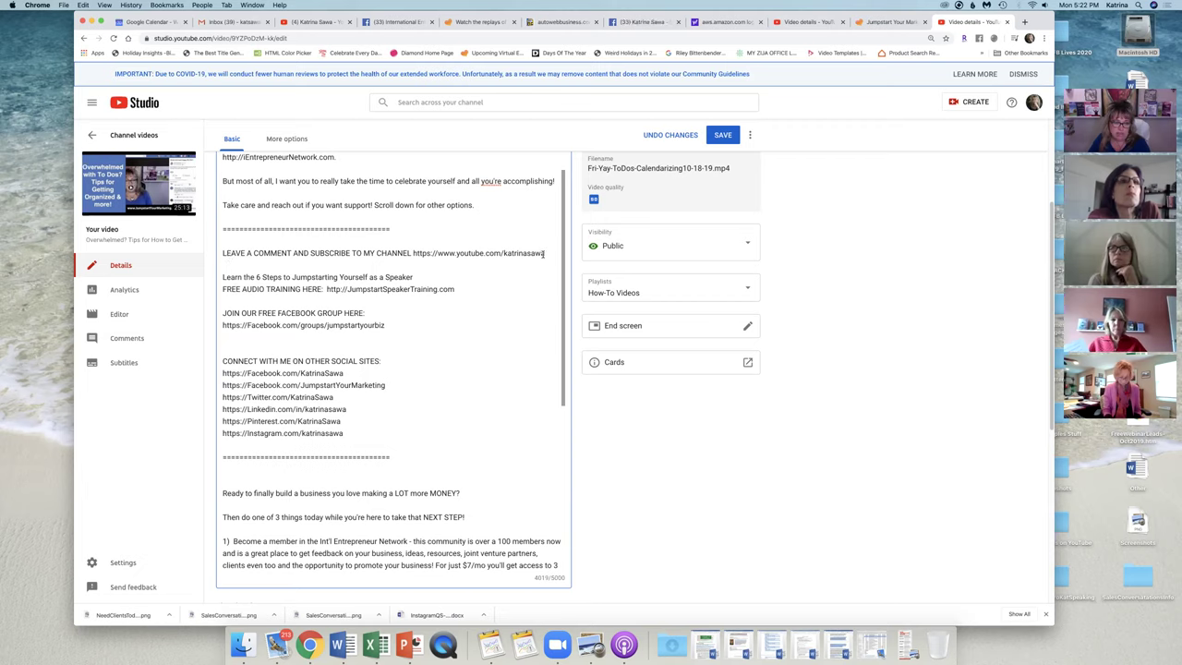
key("Return")
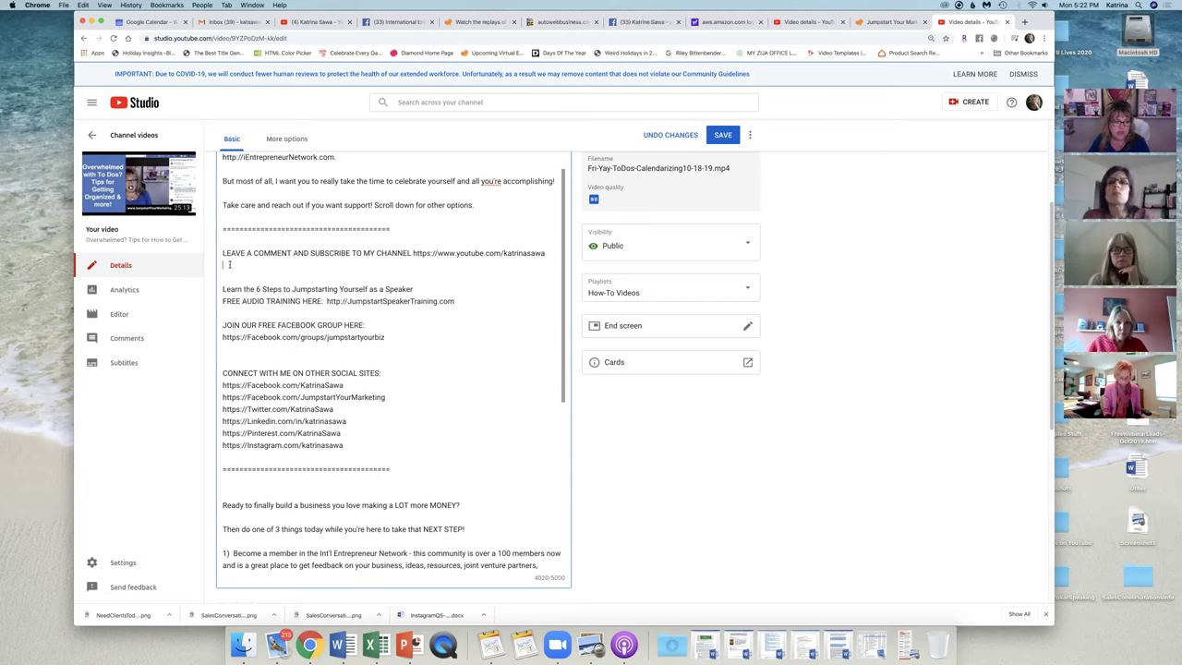
right_click(229, 264)
left_click(249, 312)
key("Return")
key("Return")
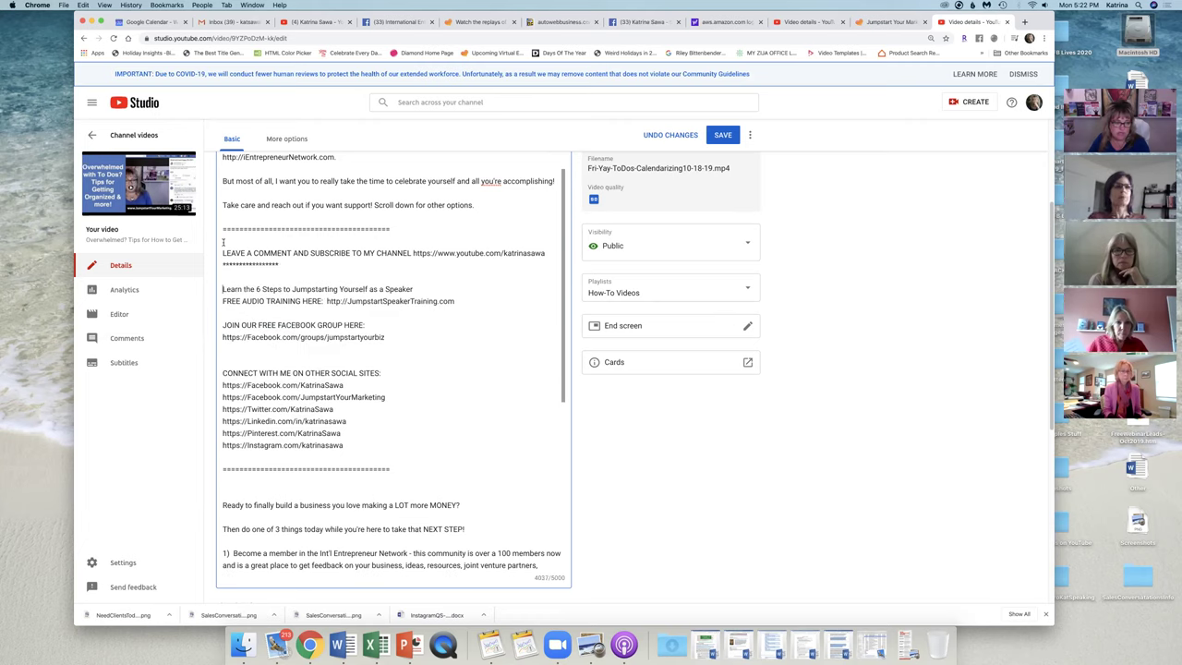
- Paste a second row of asterisks directly above the LEAVE A COMMENT AND SUBSCRIBE line, keeping the line's first letter intact
right_click(224, 241)
left_click(268, 315)
key("Return")
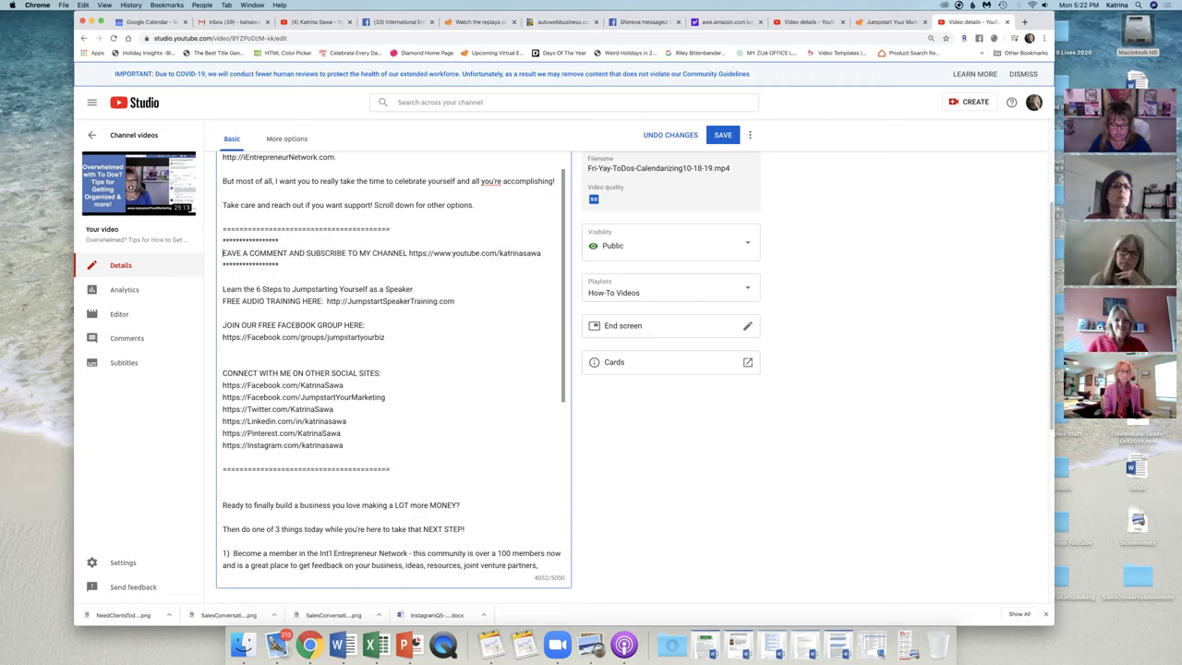
type("L")
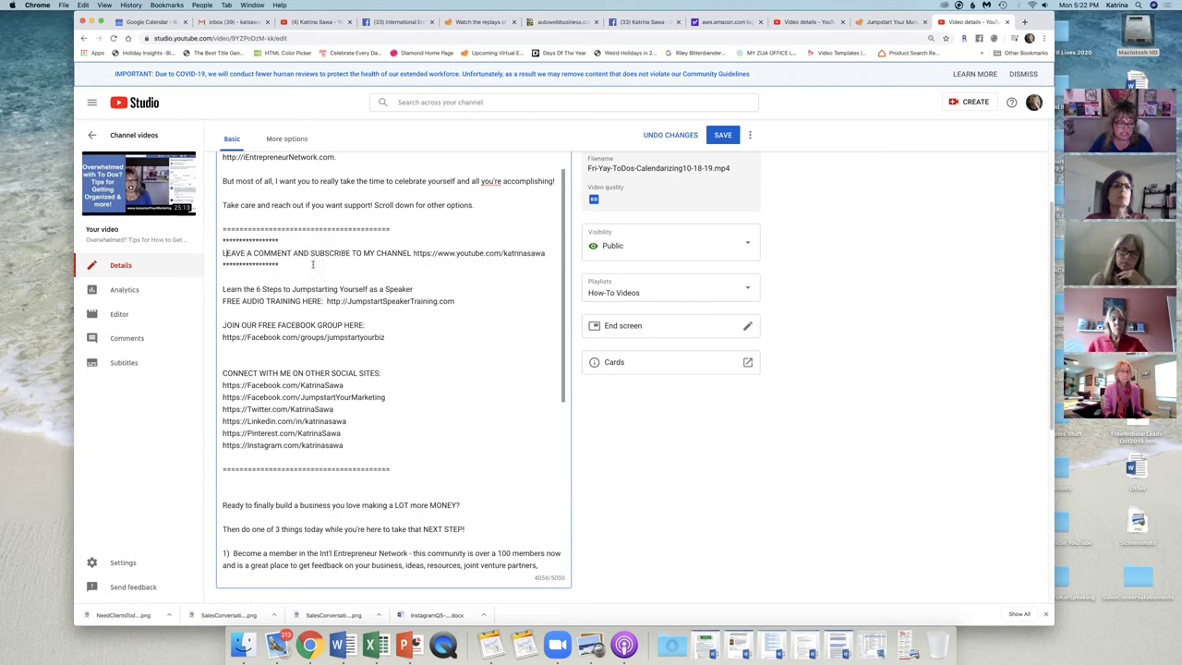
left_click_drag(302, 268, 244, 248)
left_click(245, 252)
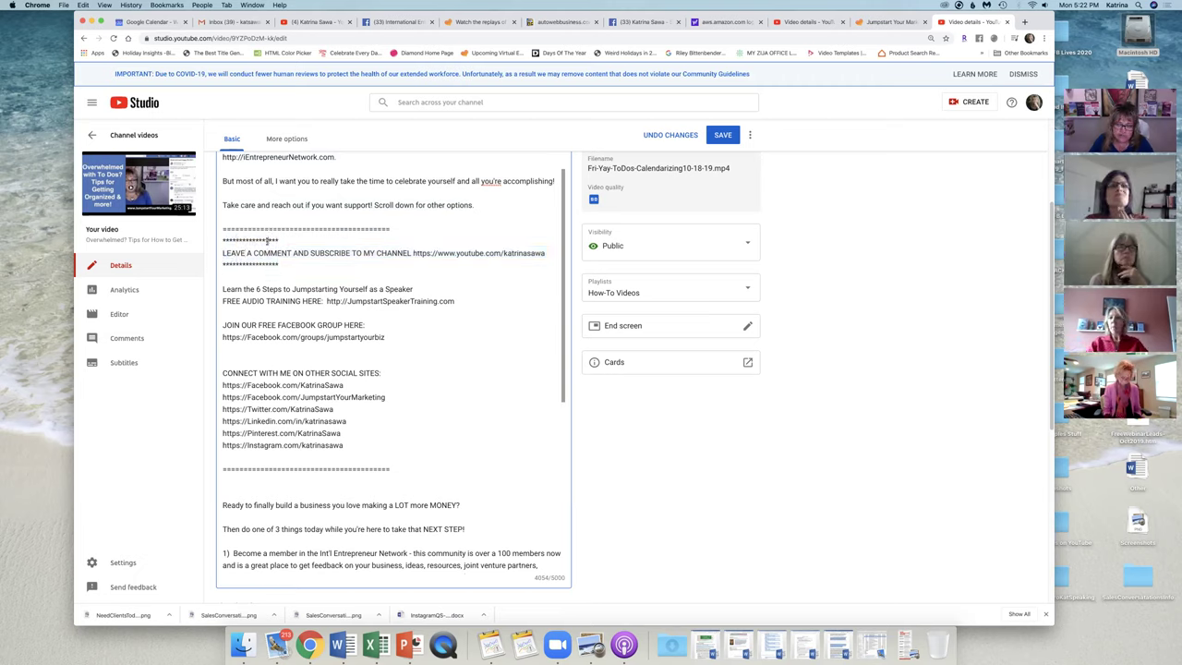
- Delete the asterisk rows above and below the LEAVE A COMMENT AND SUBSCRIBE line, along with the extra empty line beneath it
left_click_drag(280, 240, 223, 265)
key("BackSpace")
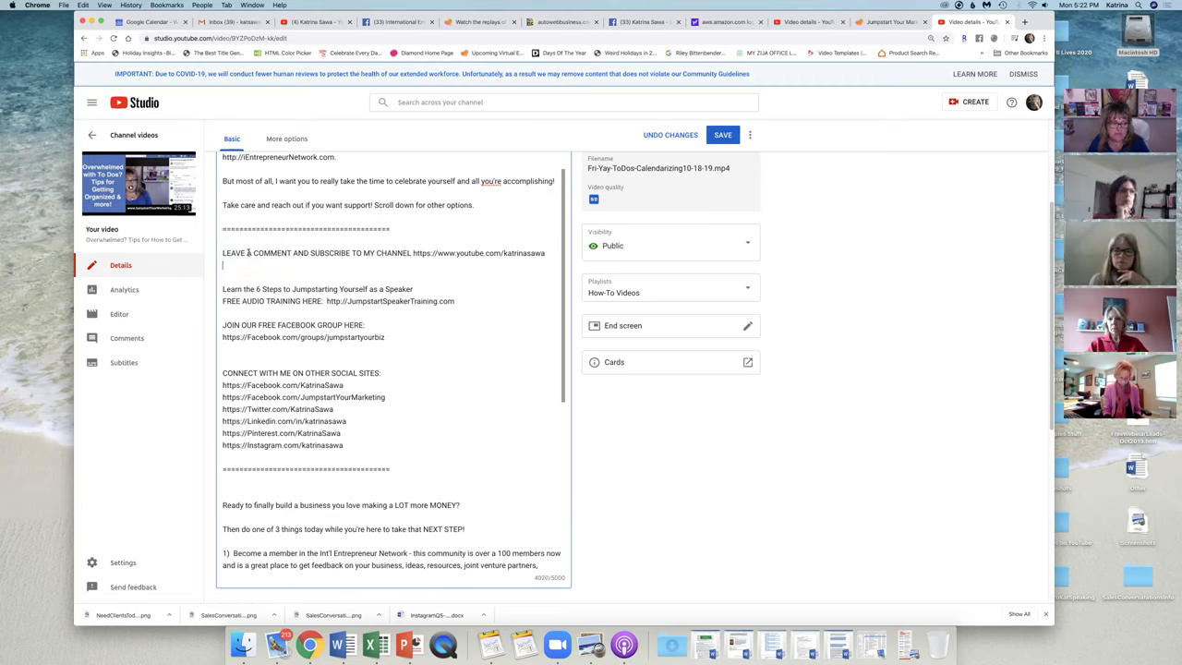
key("BackSpace")
key("BackSpace")
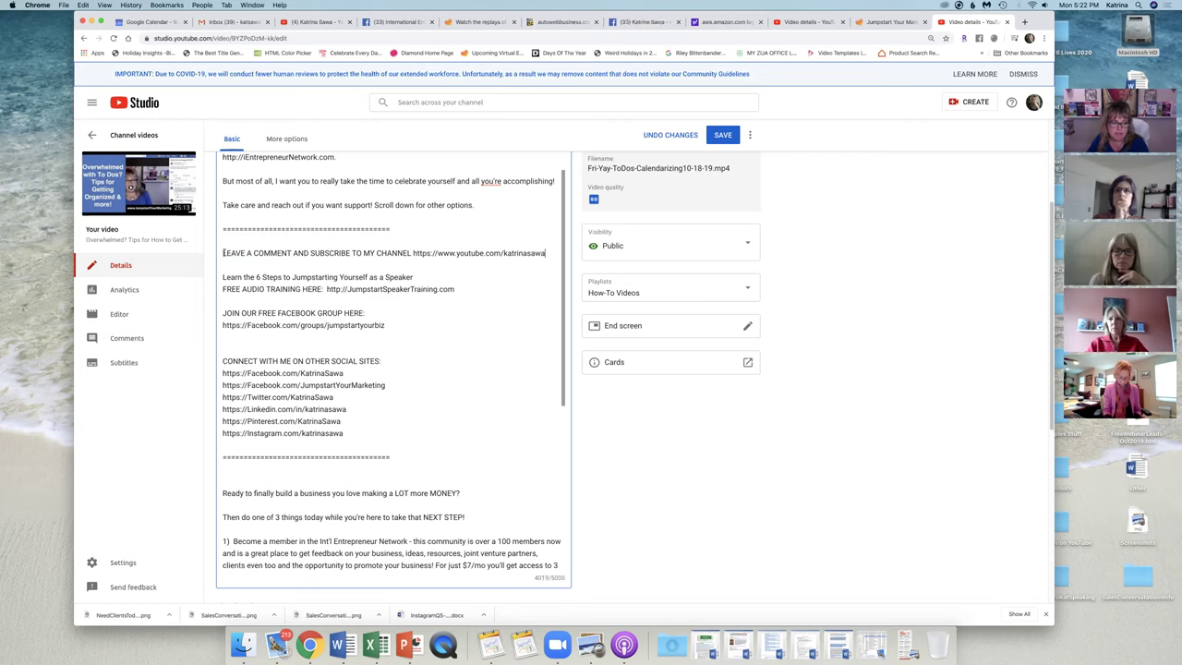
- Highlight the description's links block from LEAVE A COMMENT AND SUBSCRIBE to the social sites, including both separator lines
left_click_drag(223, 252, 385, 433)
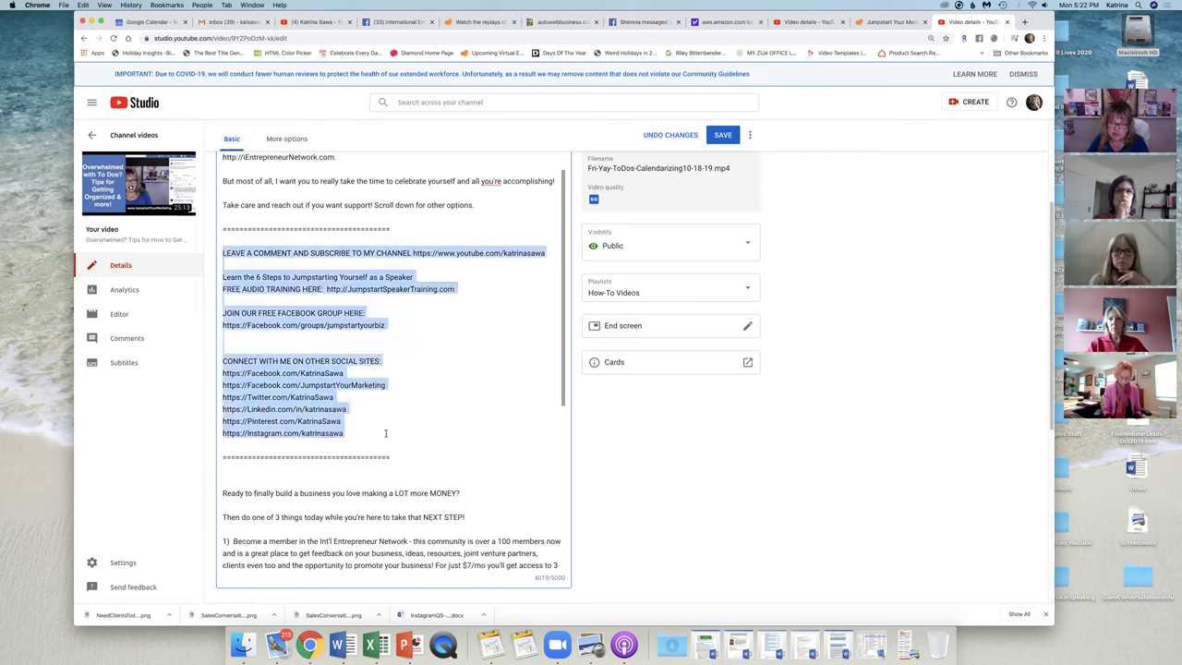
left_click_drag(389, 493, 391, 458)
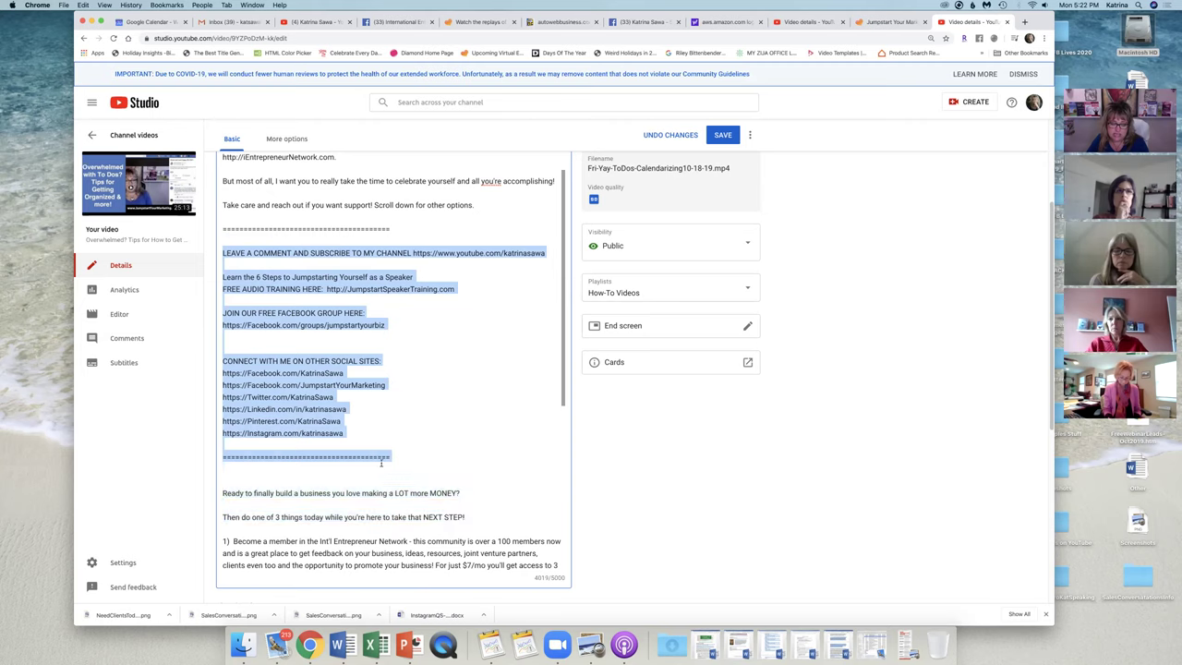
left_click_drag(223, 228, 411, 458)
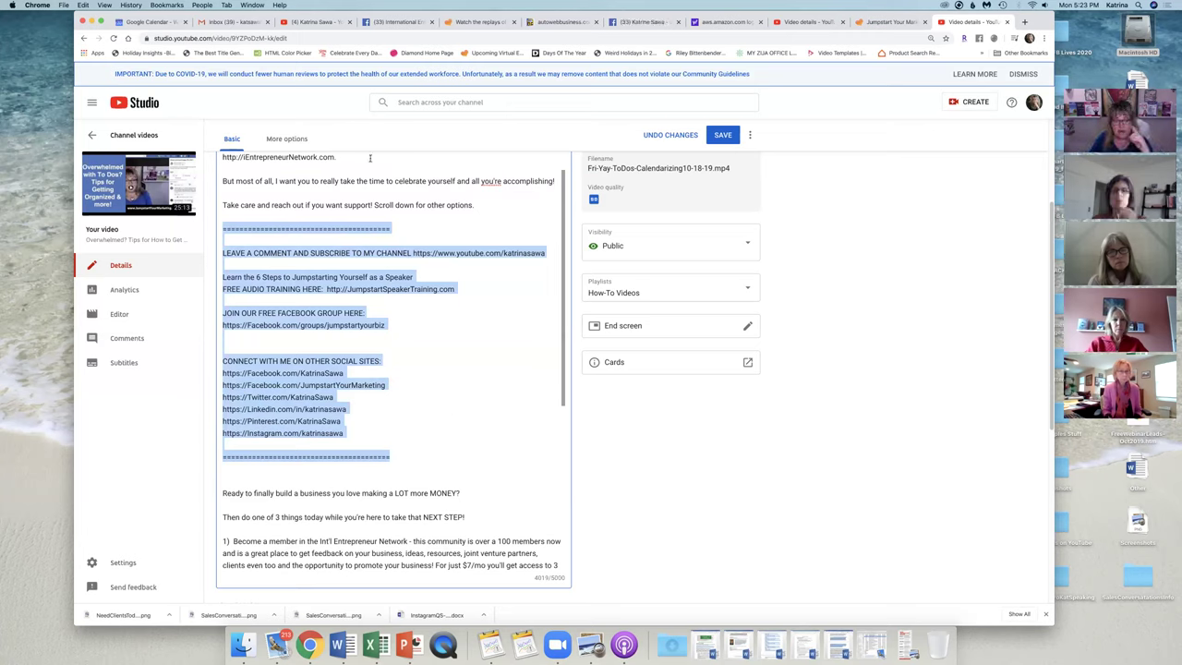
left_click(255, 253)
key("Up")
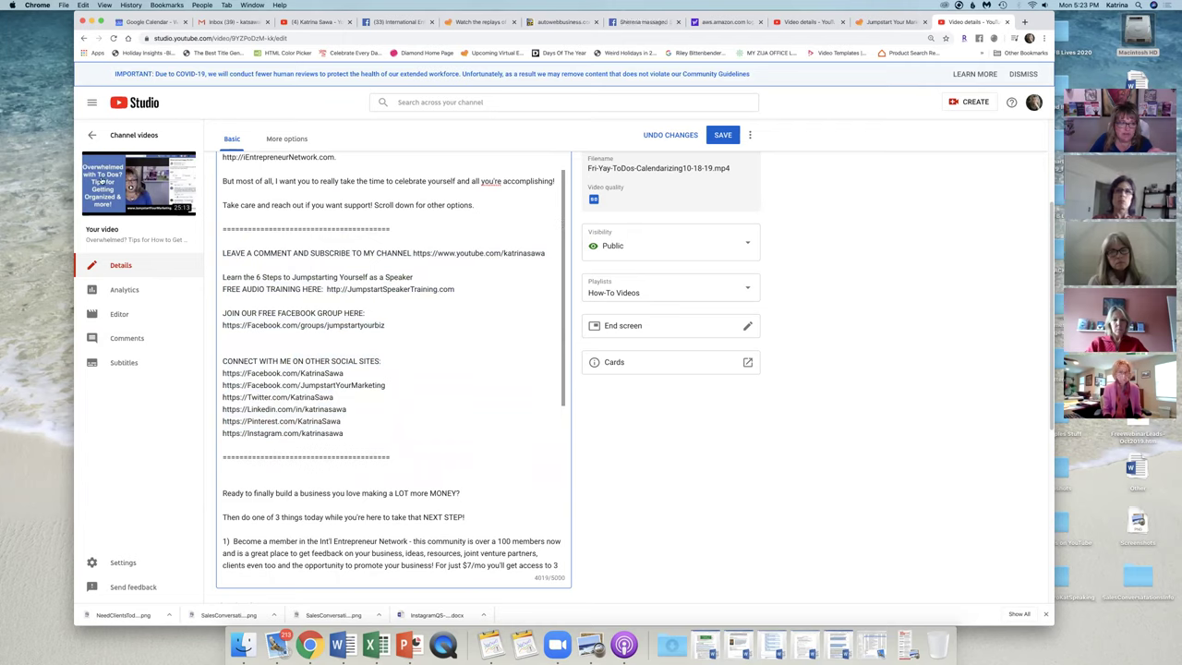
- Highlight the two-line "Learn the 6 Steps" free audio training offer and its JumpstartSpeakerTraining.com link
mouse_move(145, 207)
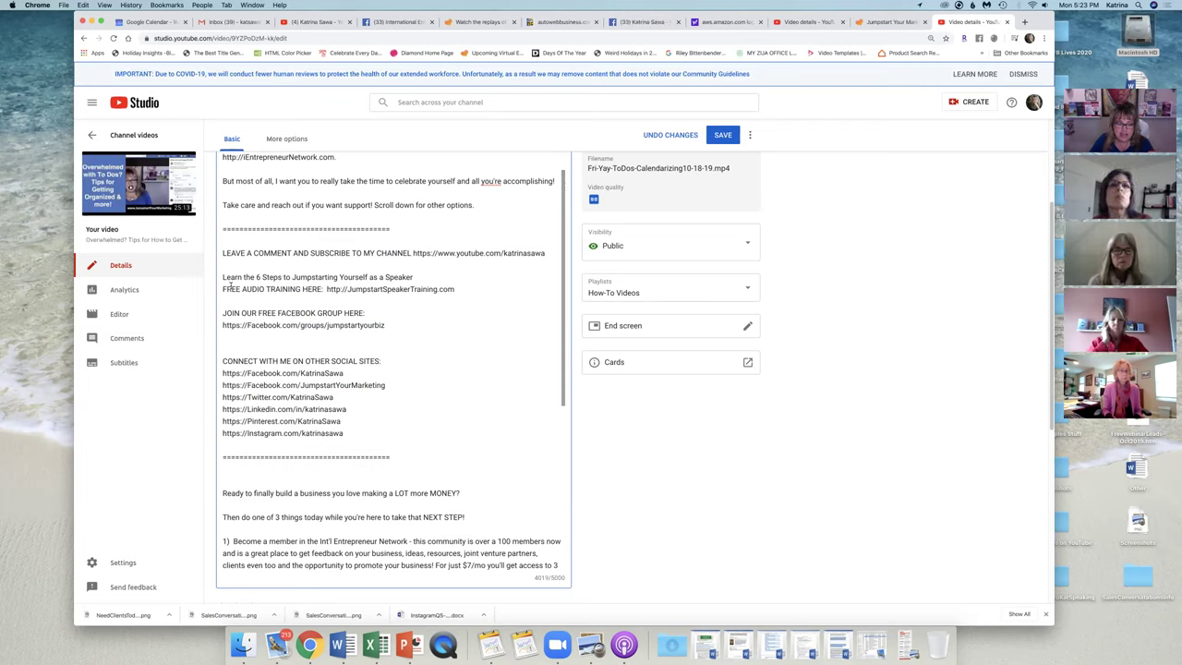
left_click_drag(222, 276, 470, 285)
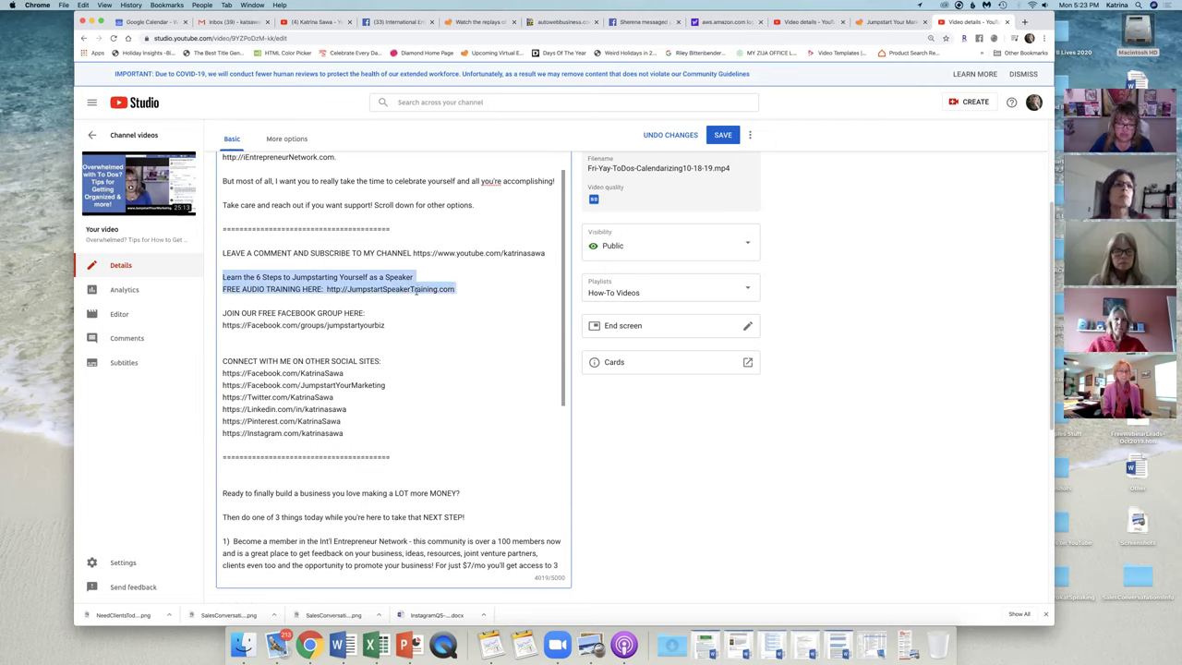
left_click(360, 276)
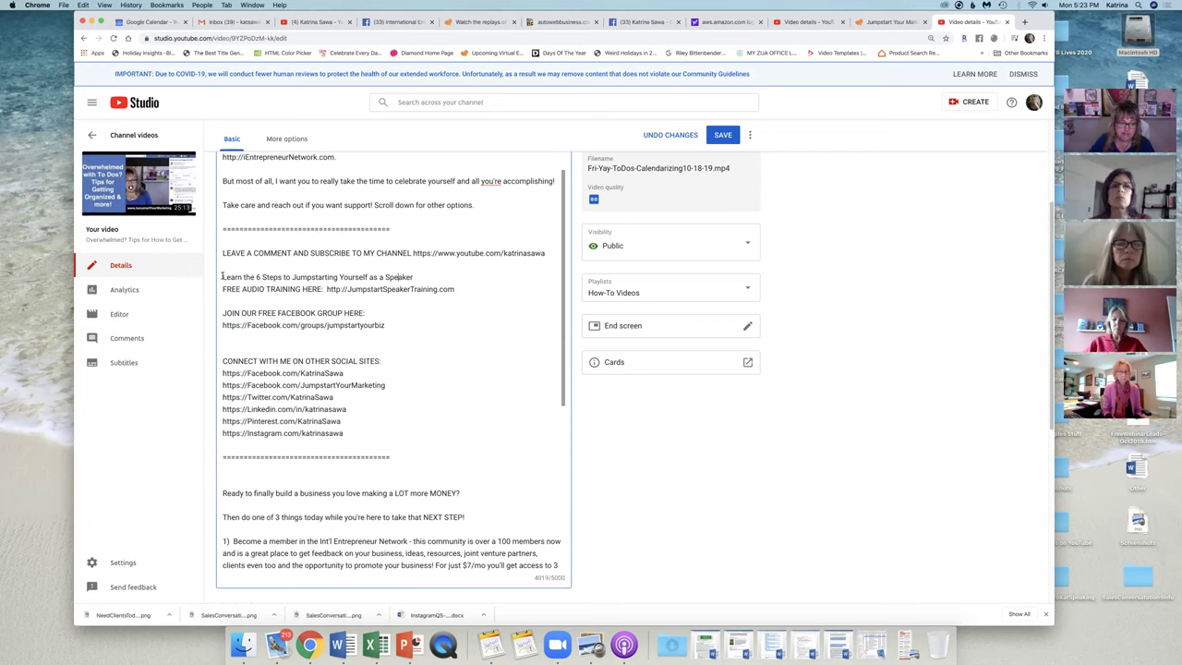
left_click_drag(221, 276, 479, 290)
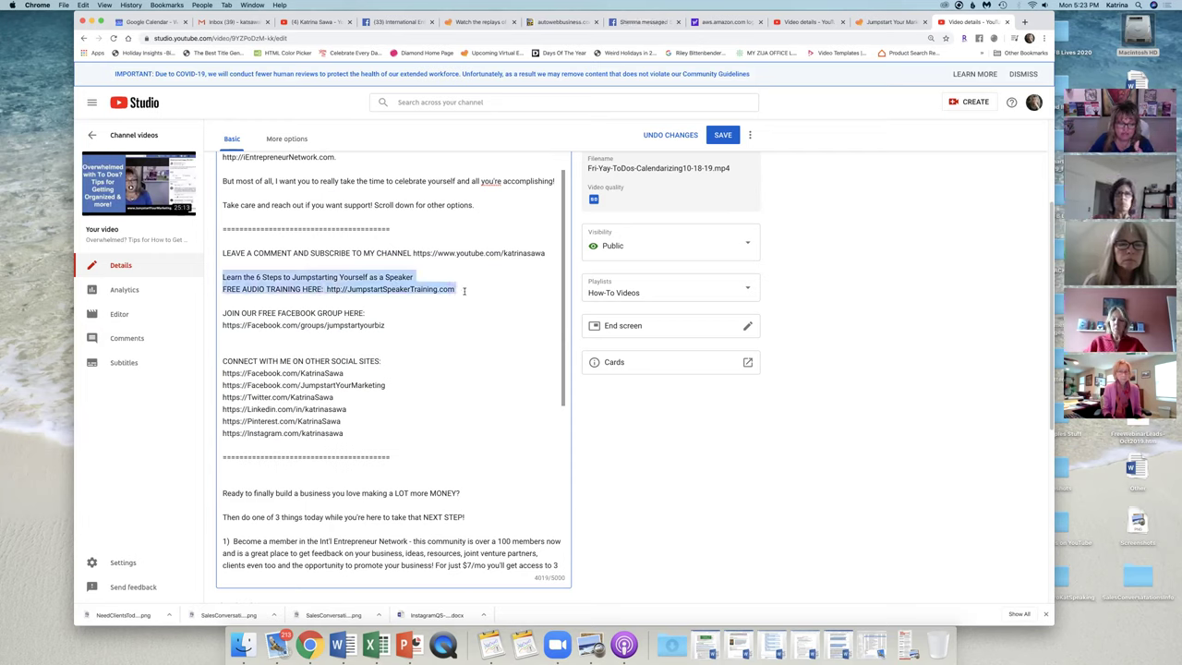
left_click_drag(458, 289, 326, 289)
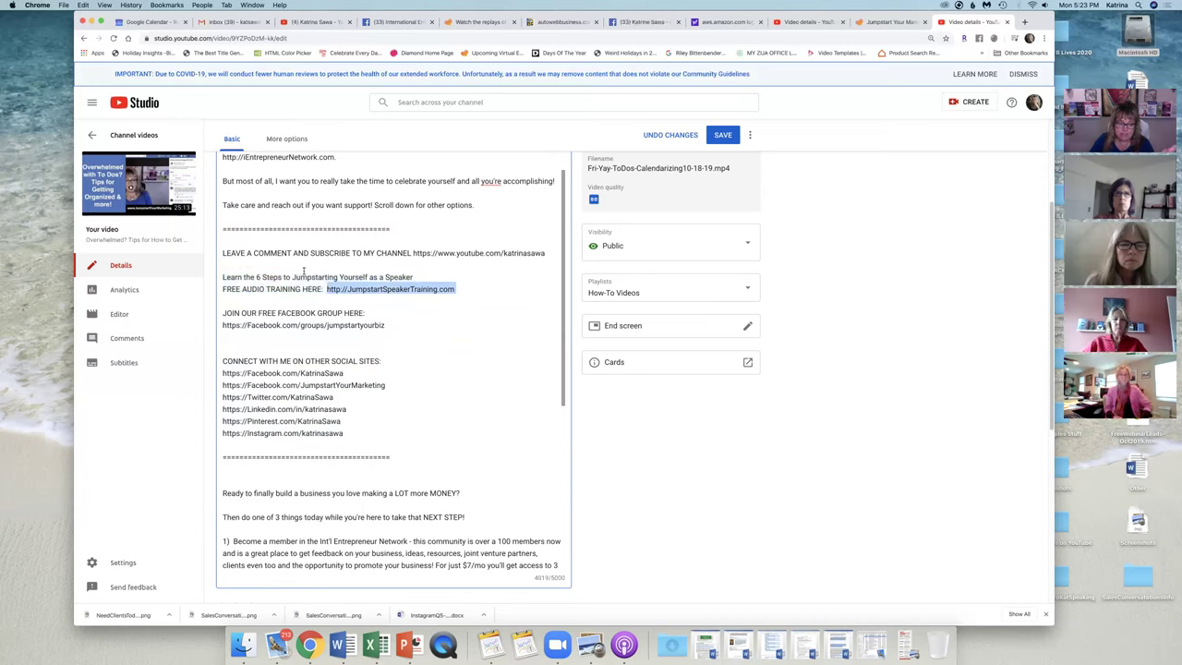
left_click(300, 275)
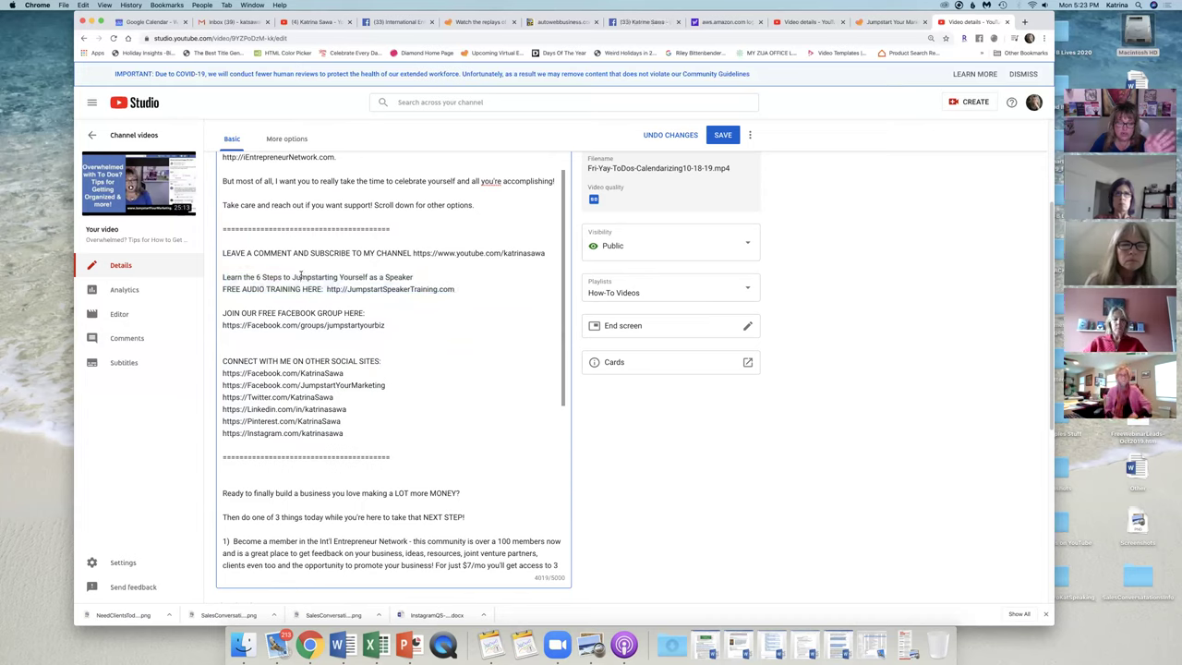
- Highlight the video-specific description text above the first separator line
left_click(268, 168)
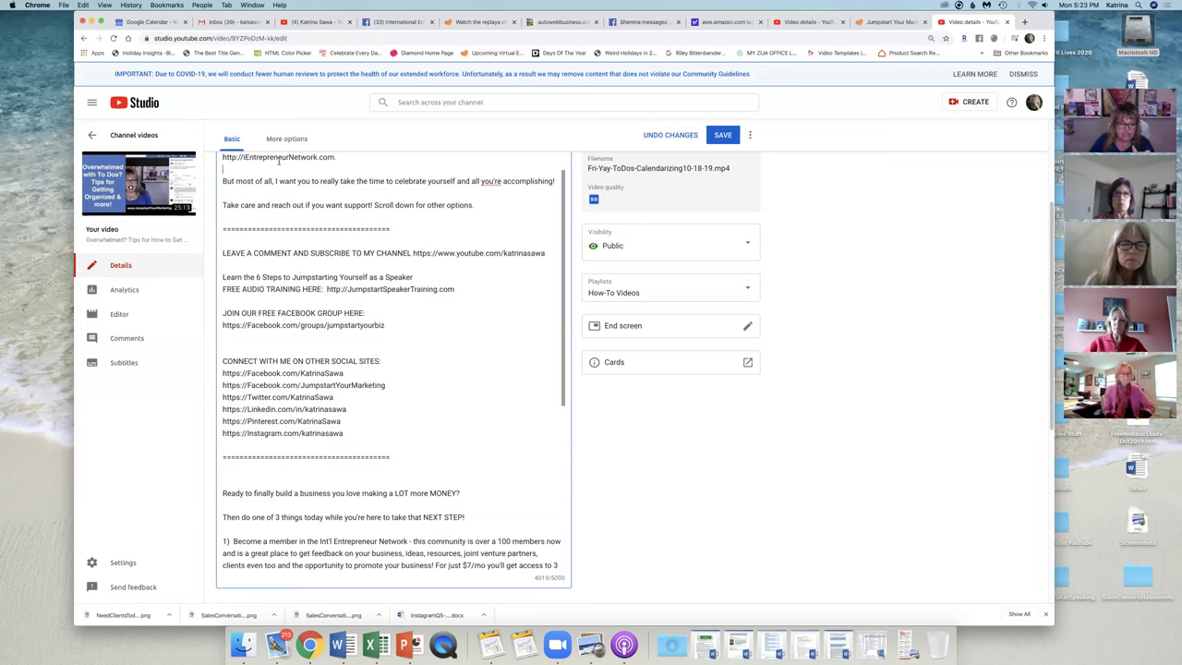
left_click_drag(478, 205, 232, 139)
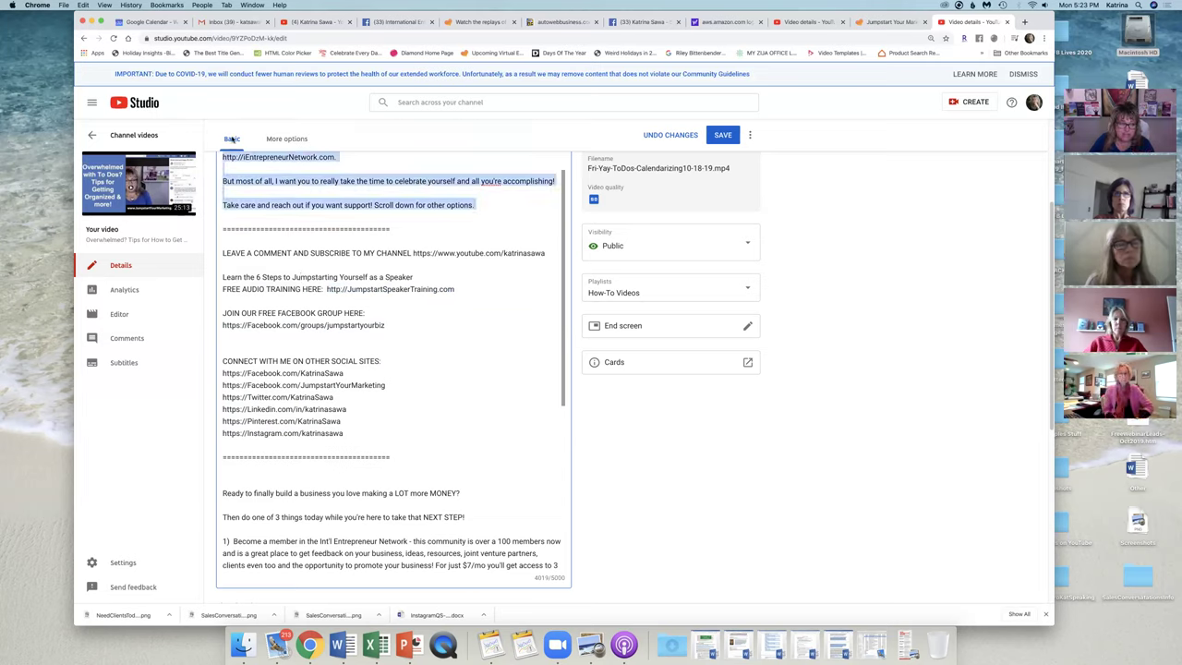
left_click(233, 277)
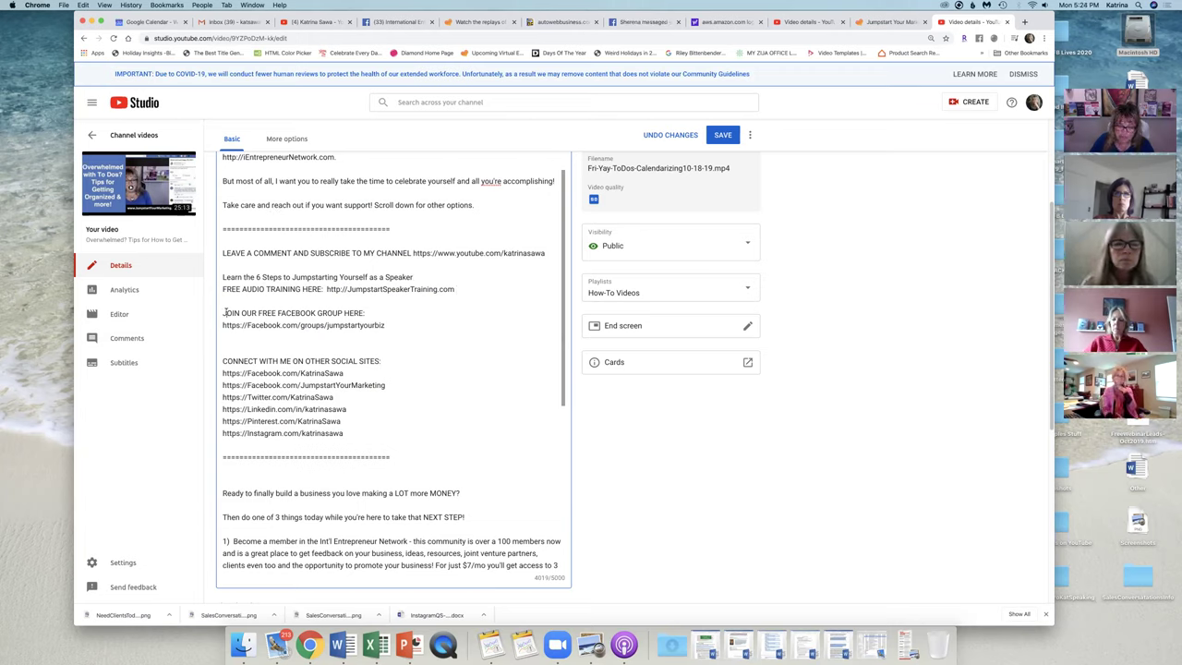
- Highlight the free Facebook group link and the list of other social sites in the description
left_click_drag(385, 325, 225, 323)
left_click(243, 289)
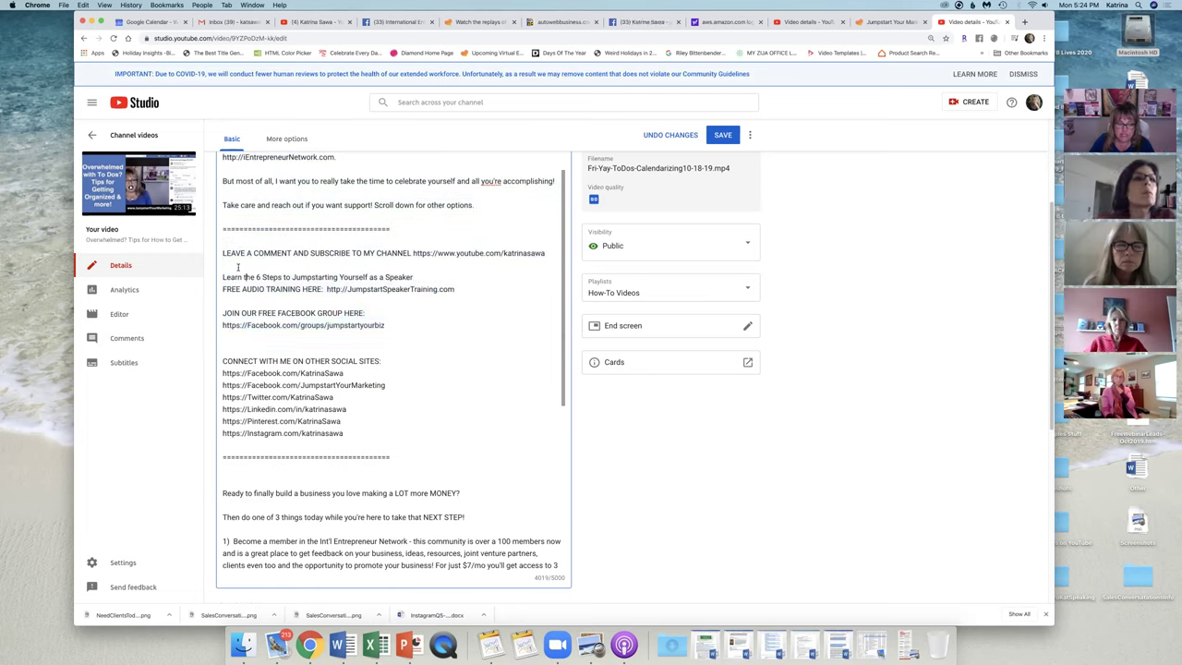
left_click_drag(355, 433, 219, 361)
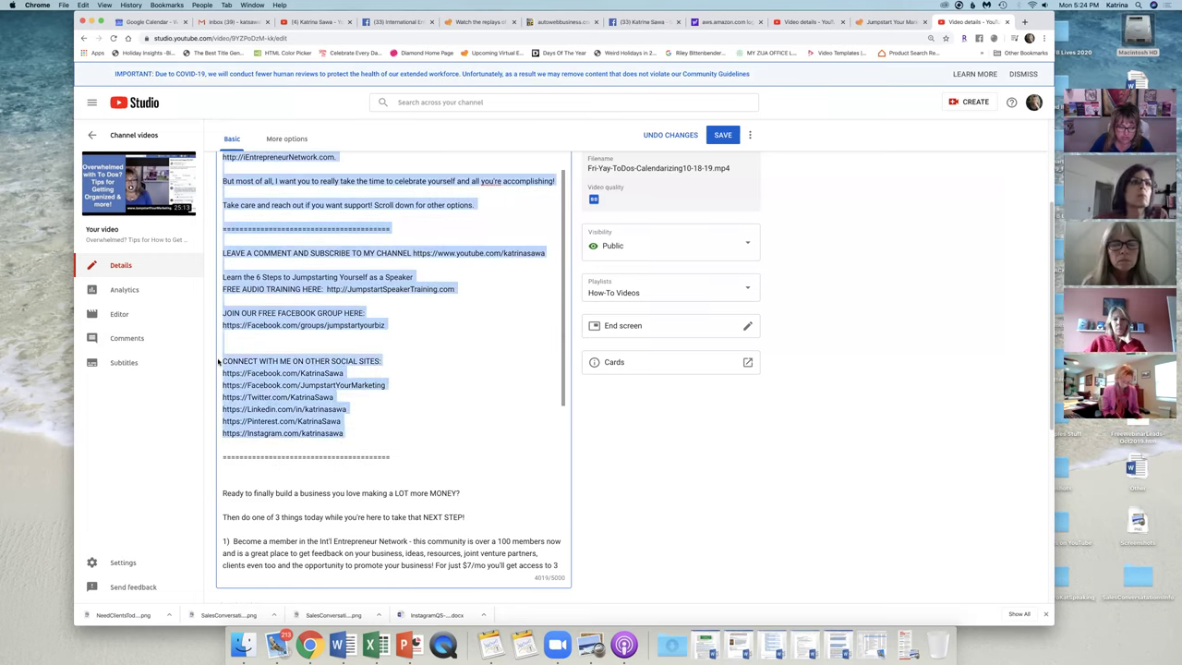
left_click(280, 361)
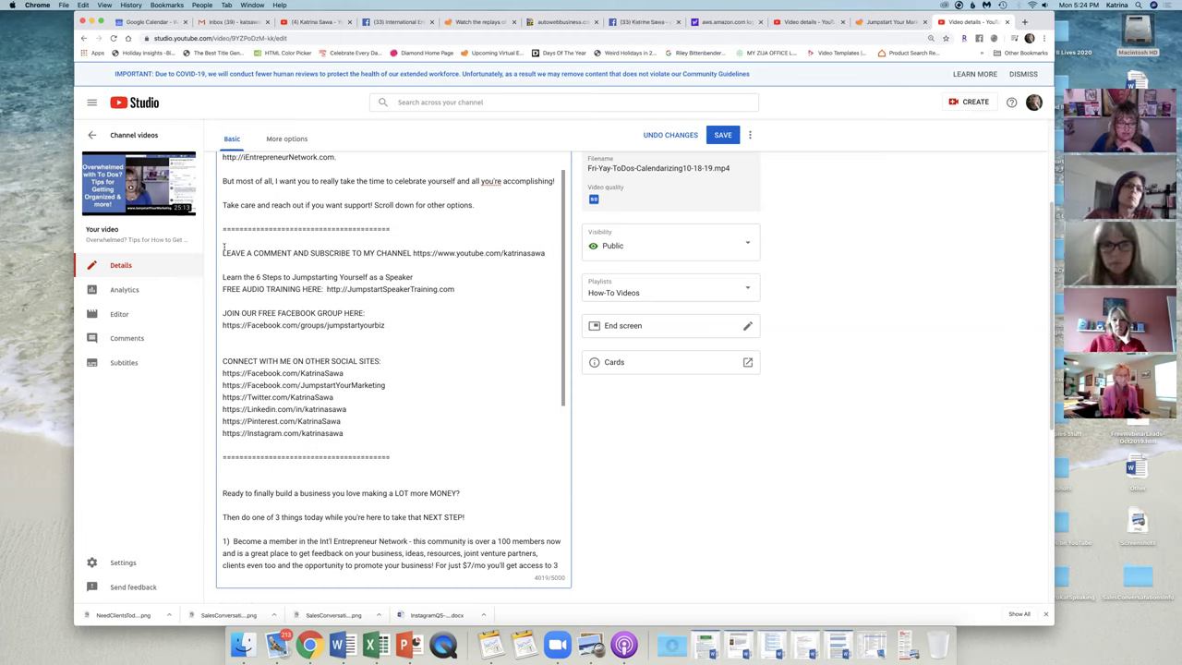
- Select the complete reusable block of the description, from the first separator line through the second one
left_click_drag(221, 229, 406, 456)
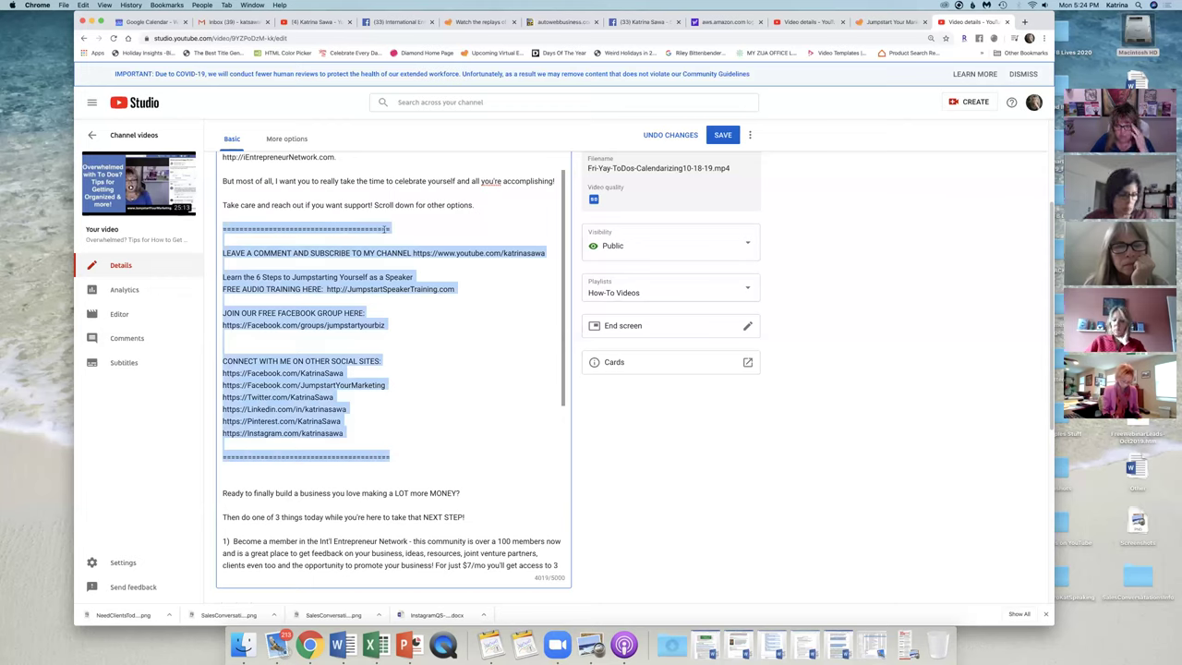
left_click(385, 229)
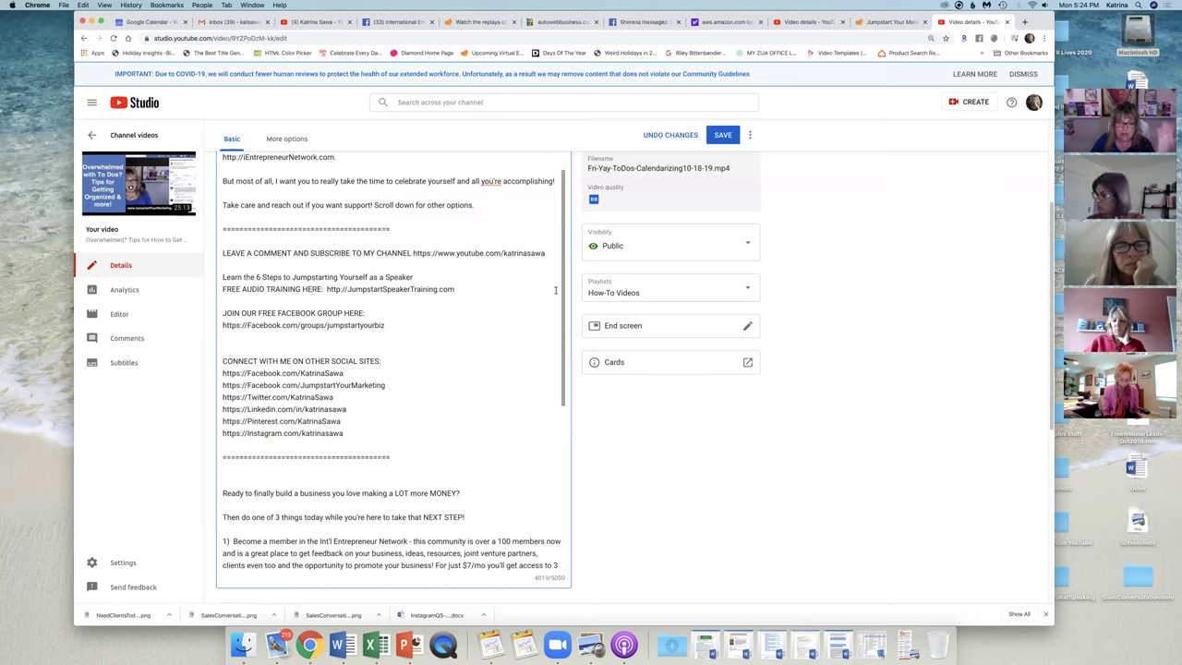
scroll(562, 277, "down", 2)
scroll(563, 277, "up", 3)
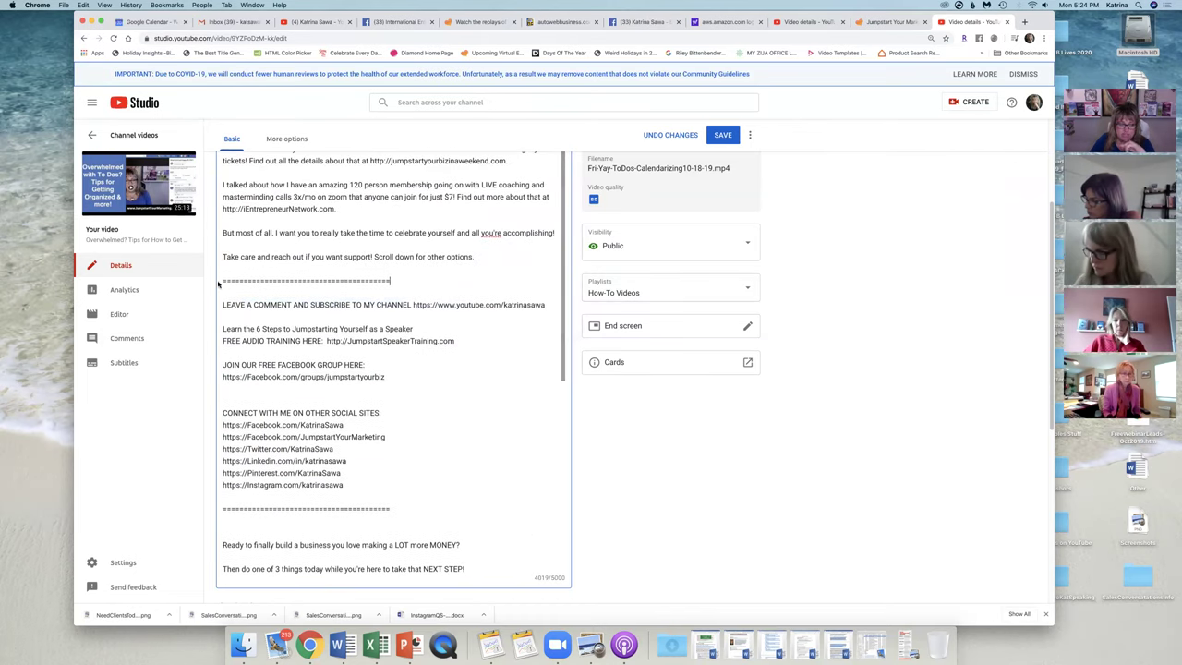
left_click_drag(223, 281, 440, 506)
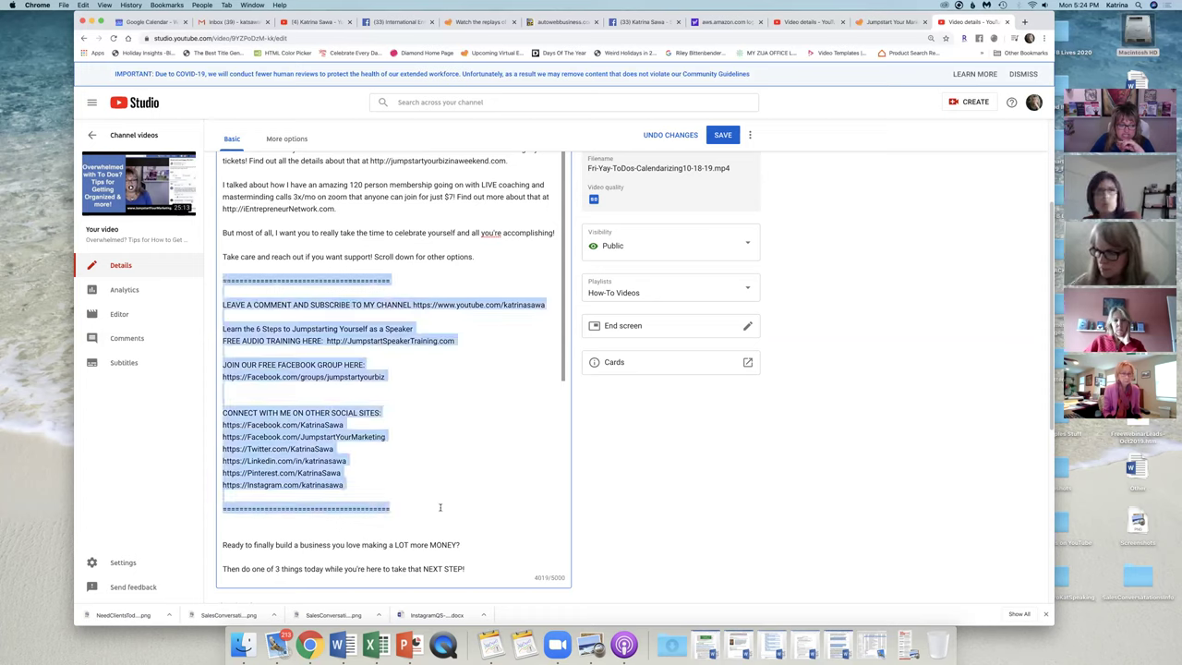
- Go from the other open video's details to your channel page and start a new video upload
left_click(462, 437)
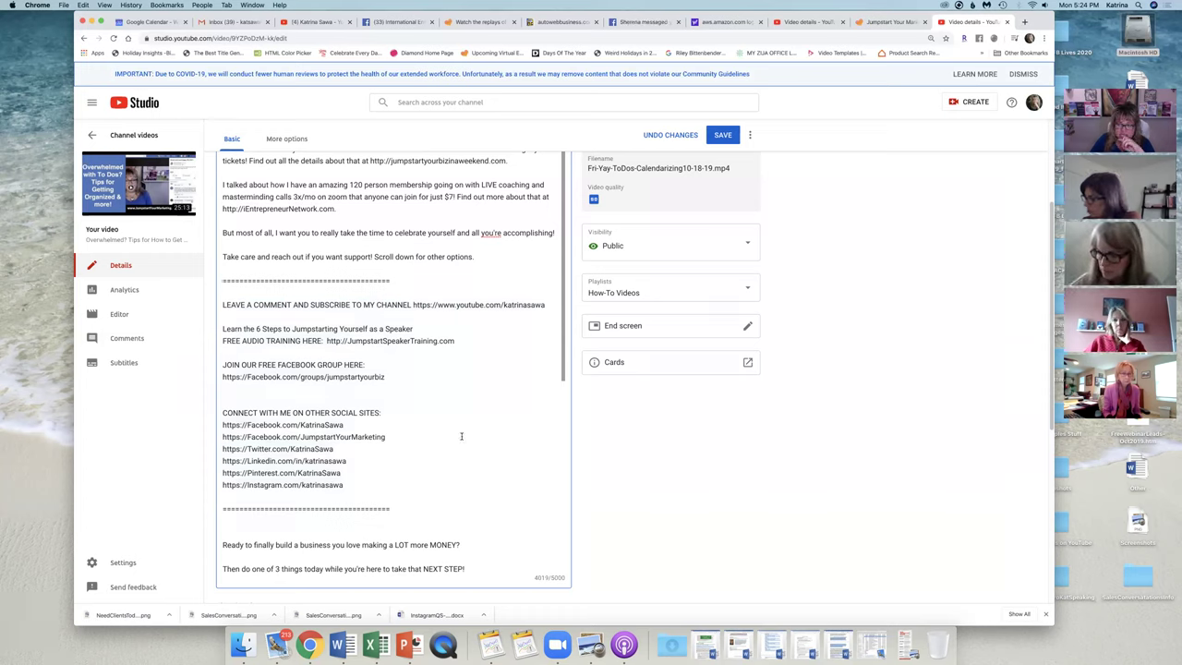
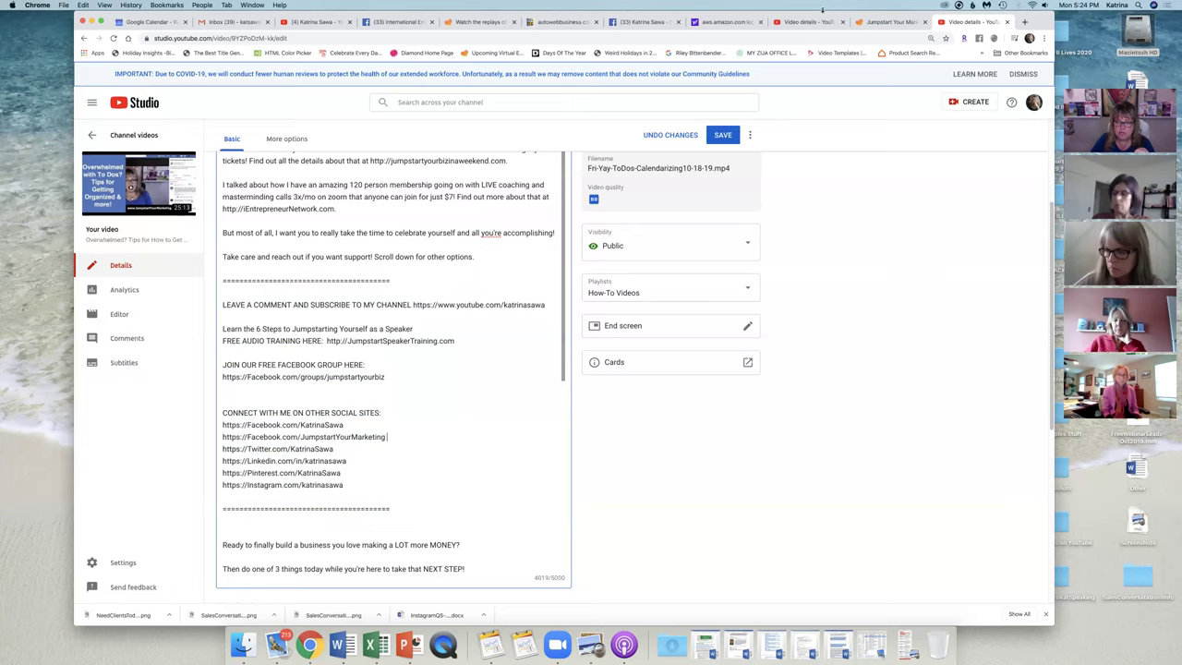
left_click(808, 22)
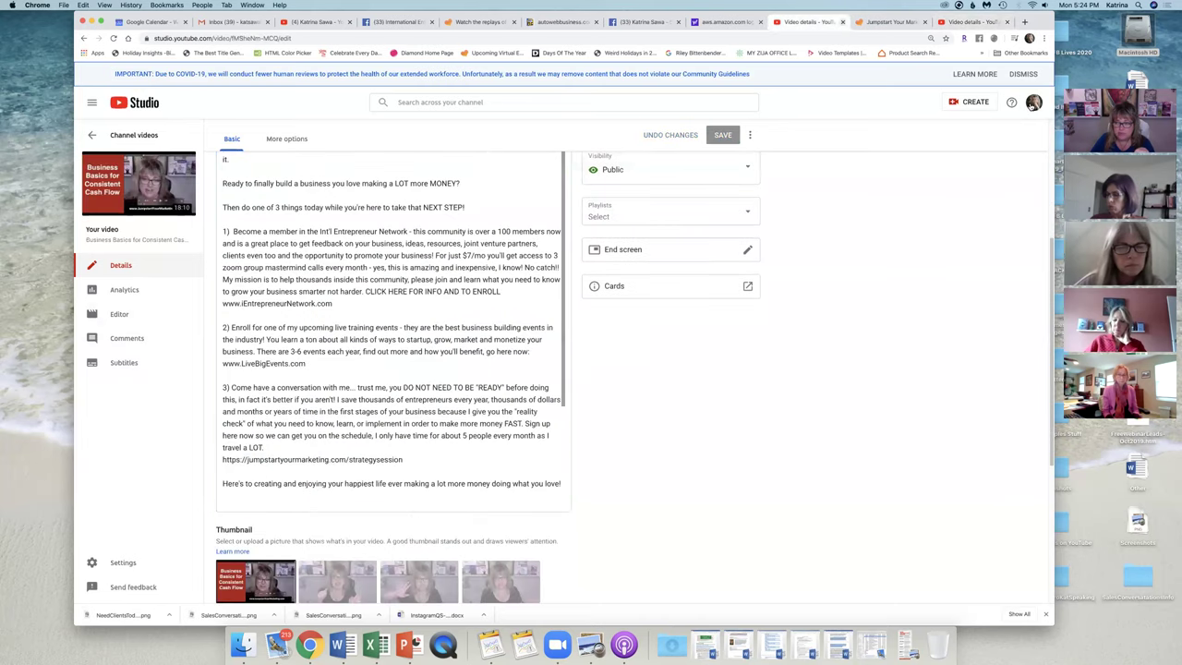
left_click(1032, 104)
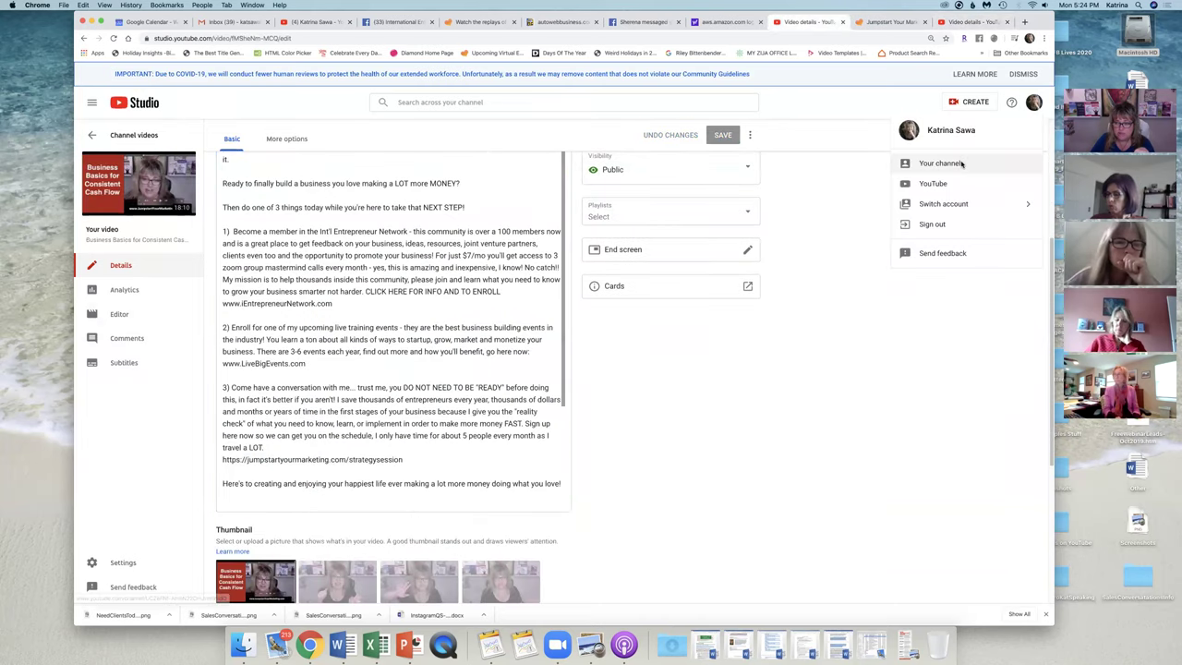
left_click(942, 163)
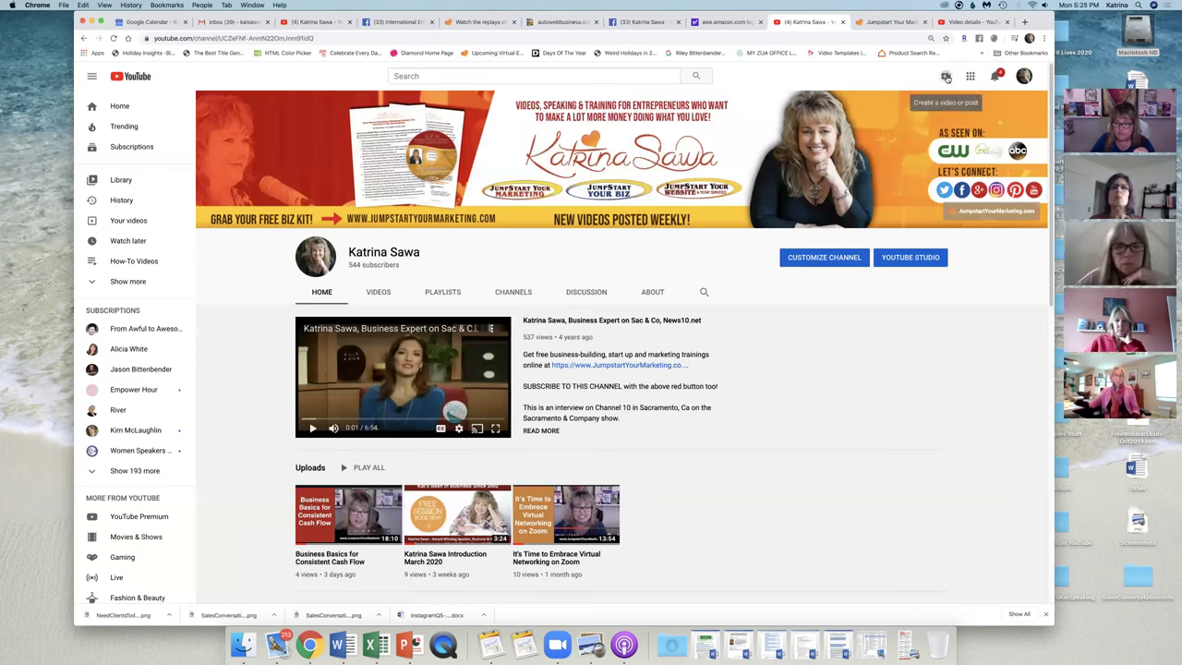
left_click(945, 78)
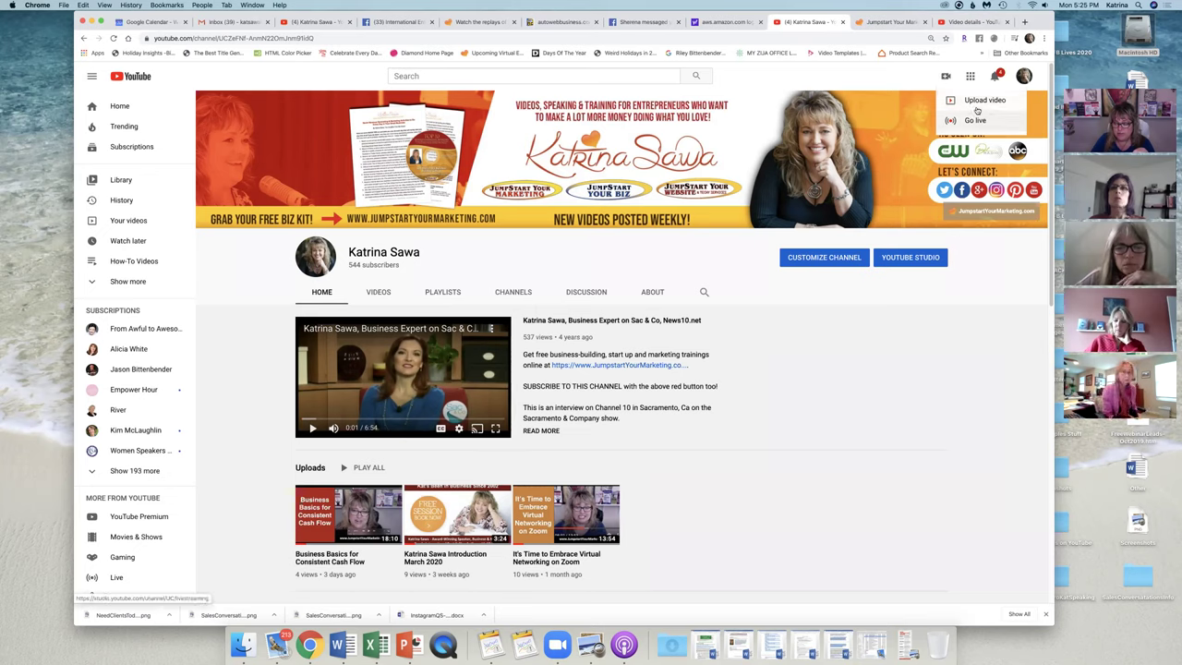
left_click(977, 102)
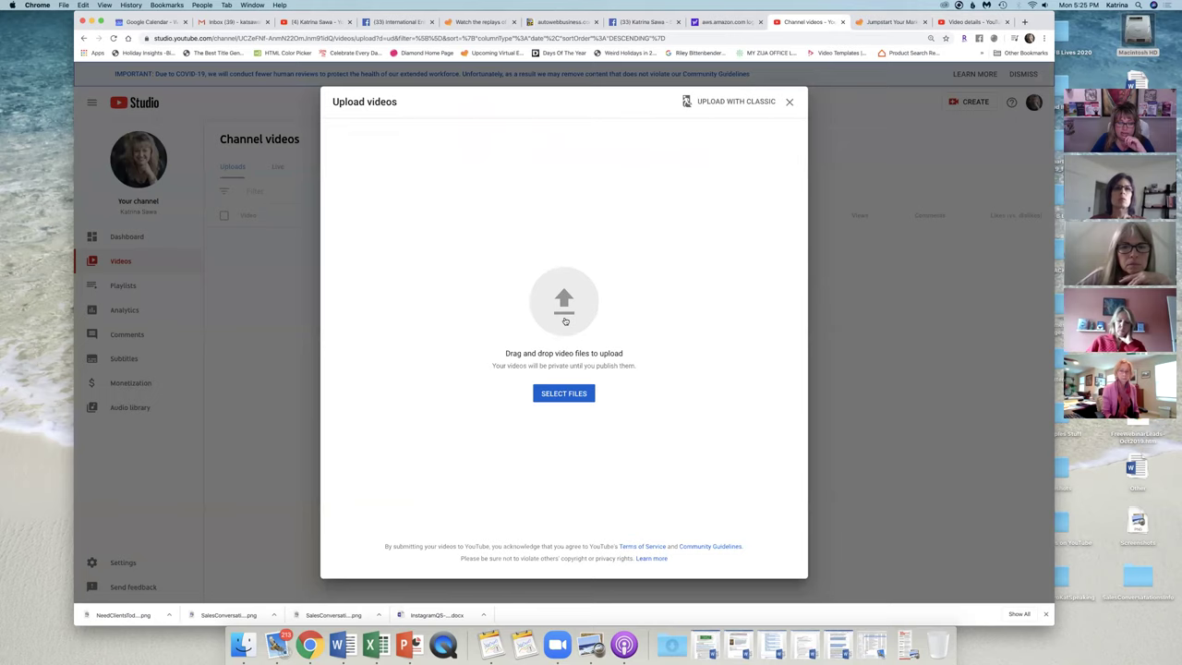
- Choose the EWN Reno intro MP4 from the 2020-04-20 12.54.55 recording folder inside Documents > Zoom and upload it
left_click(565, 319)
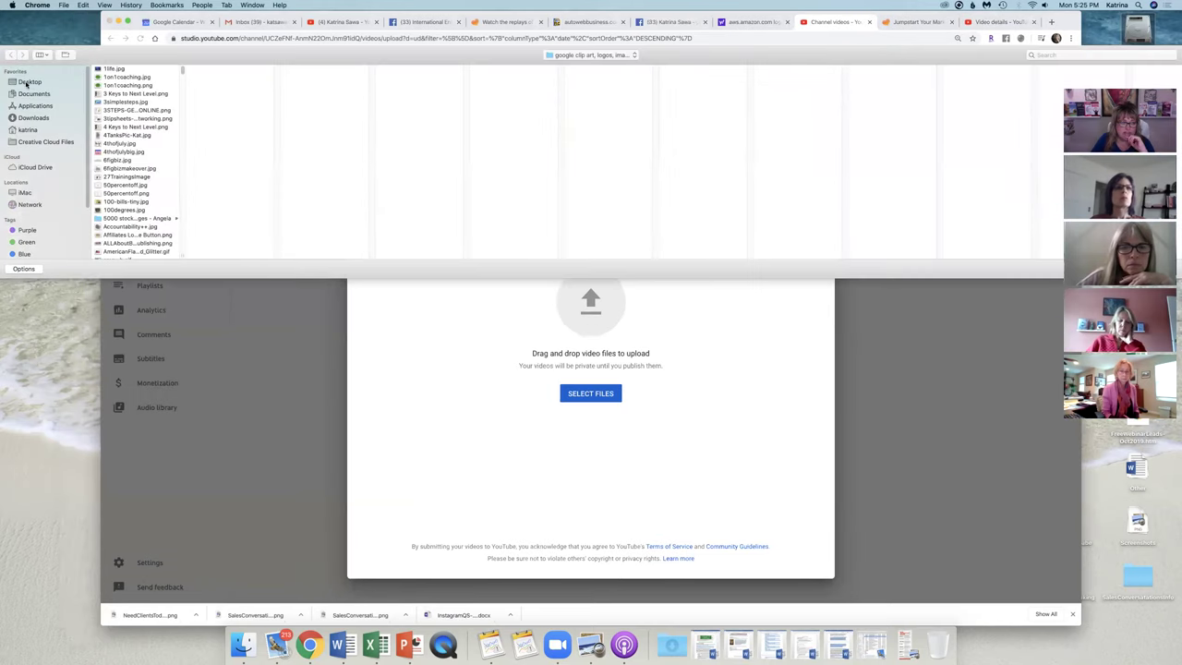
left_click(28, 83)
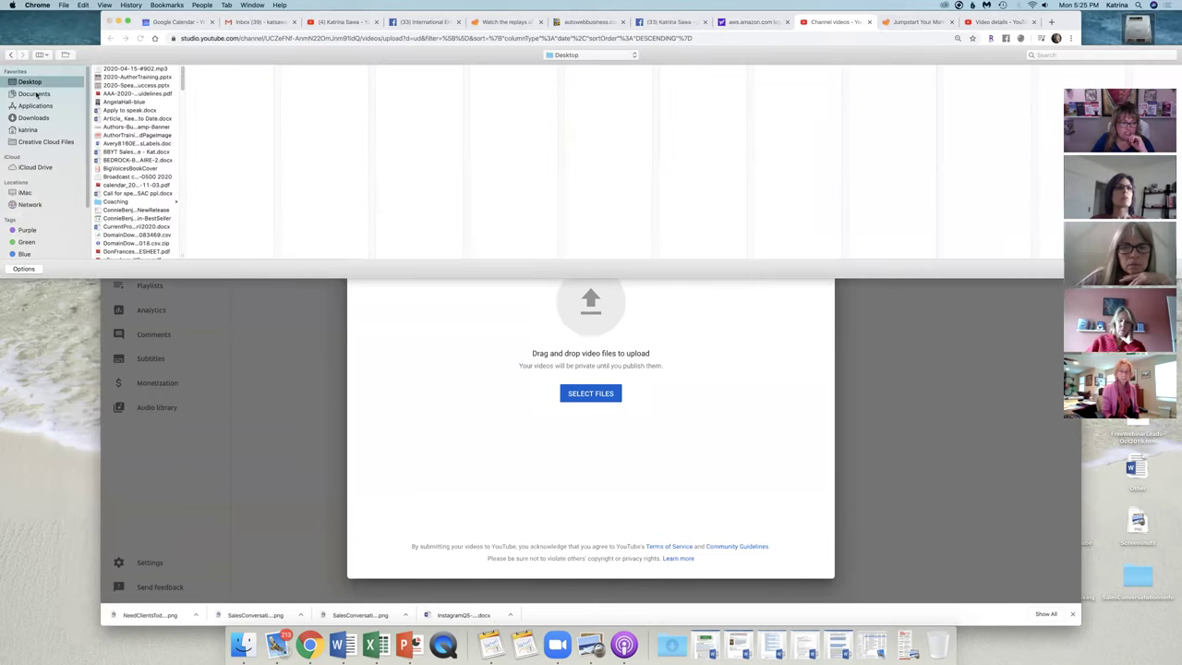
left_click(34, 93)
left_click(116, 118)
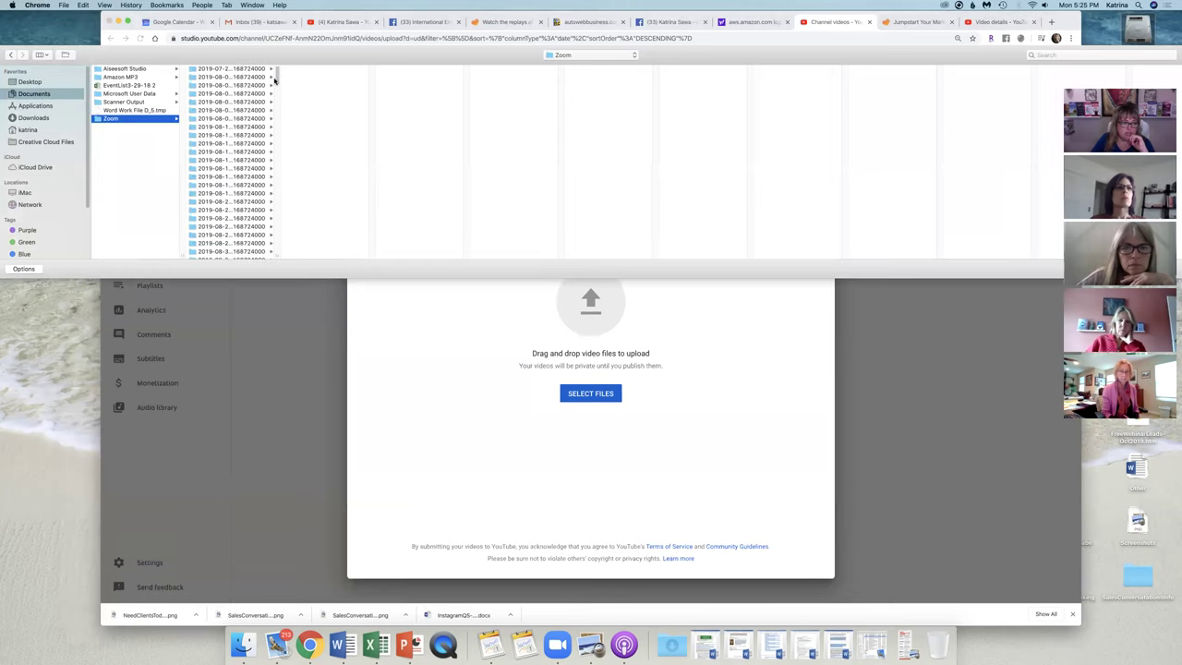
scroll(275, 92, "down", 15)
left_click(256, 254)
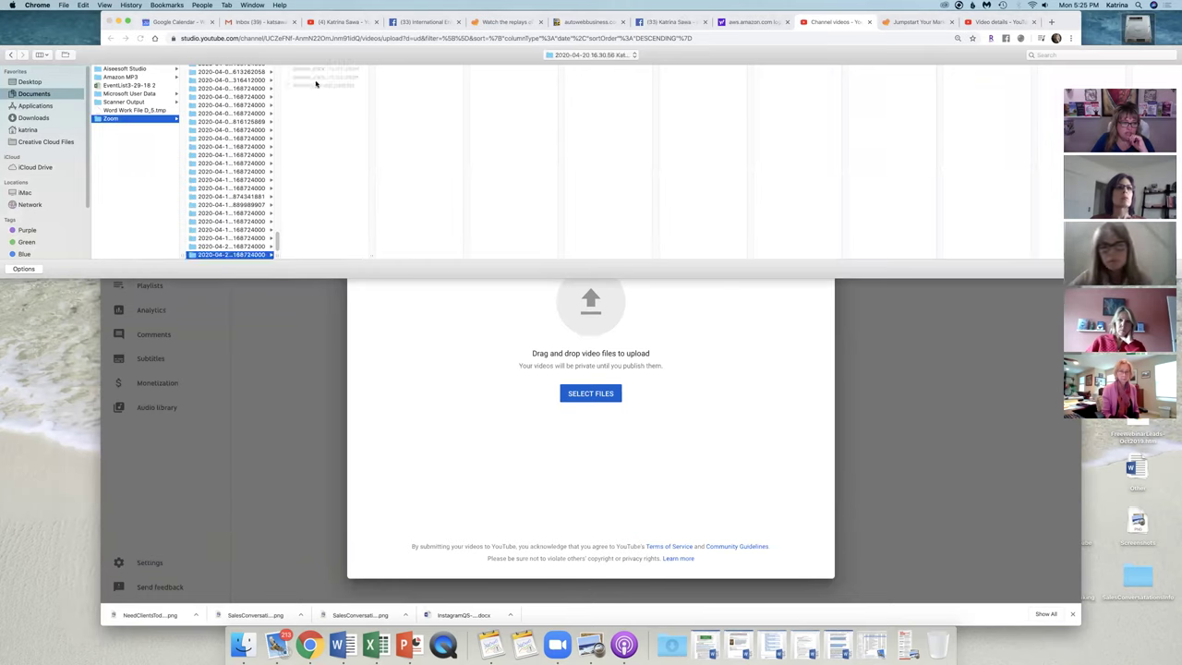
left_click(249, 245)
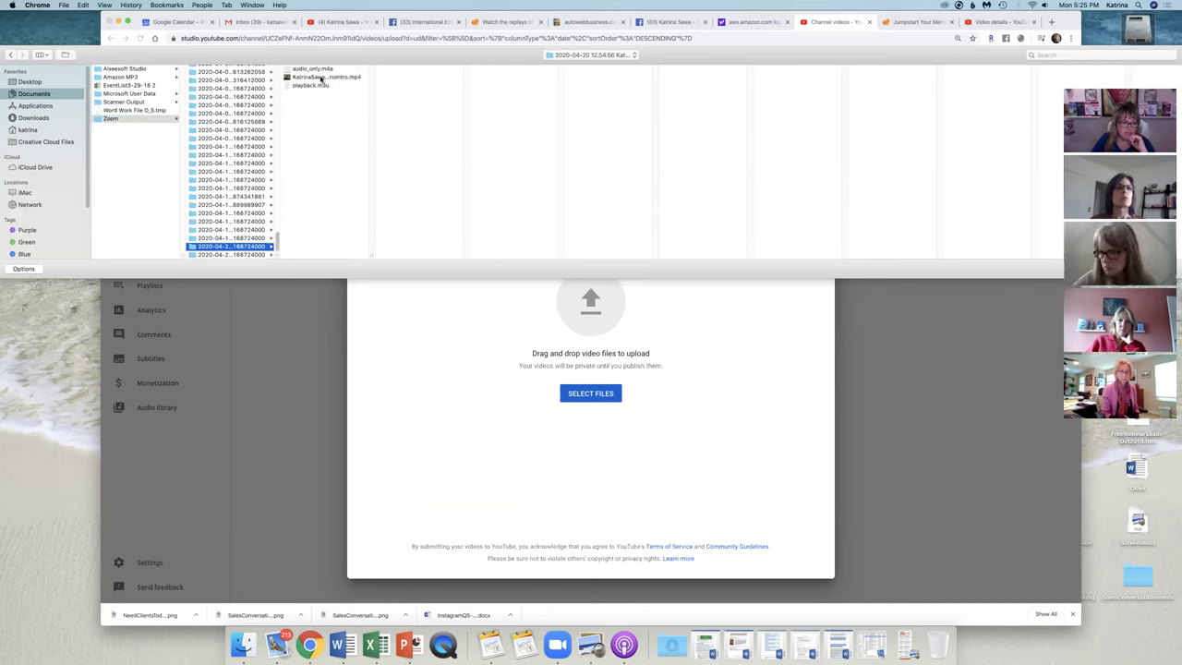
left_click(321, 78)
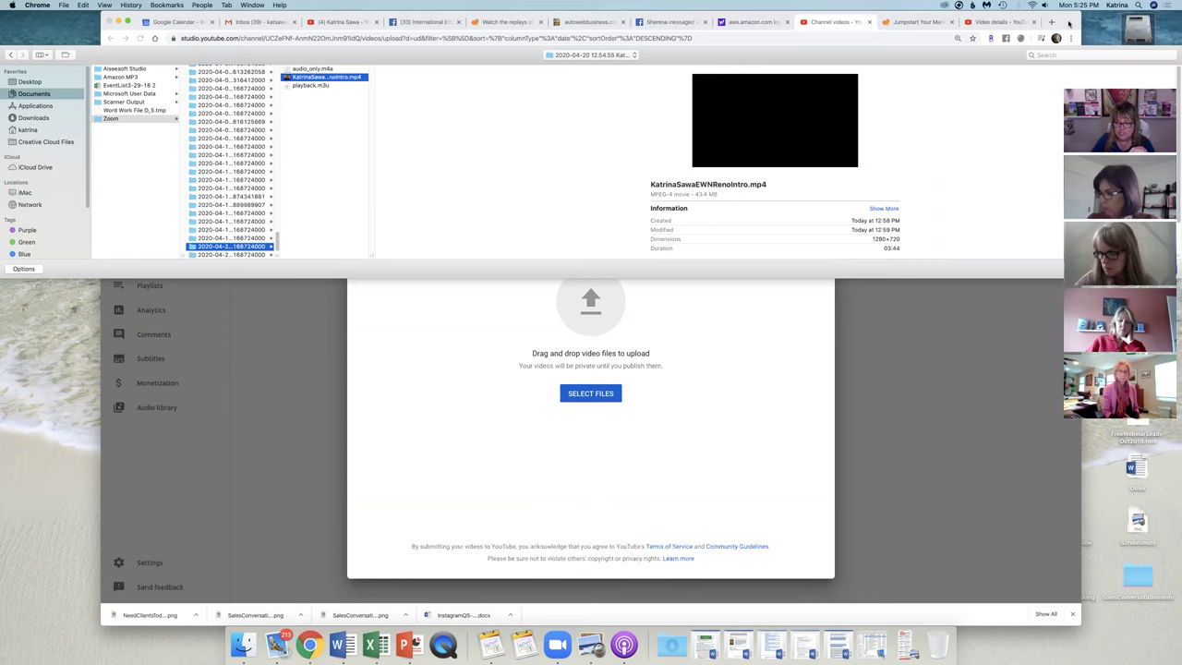
left_click_drag(1068, 24, 1004, 8)
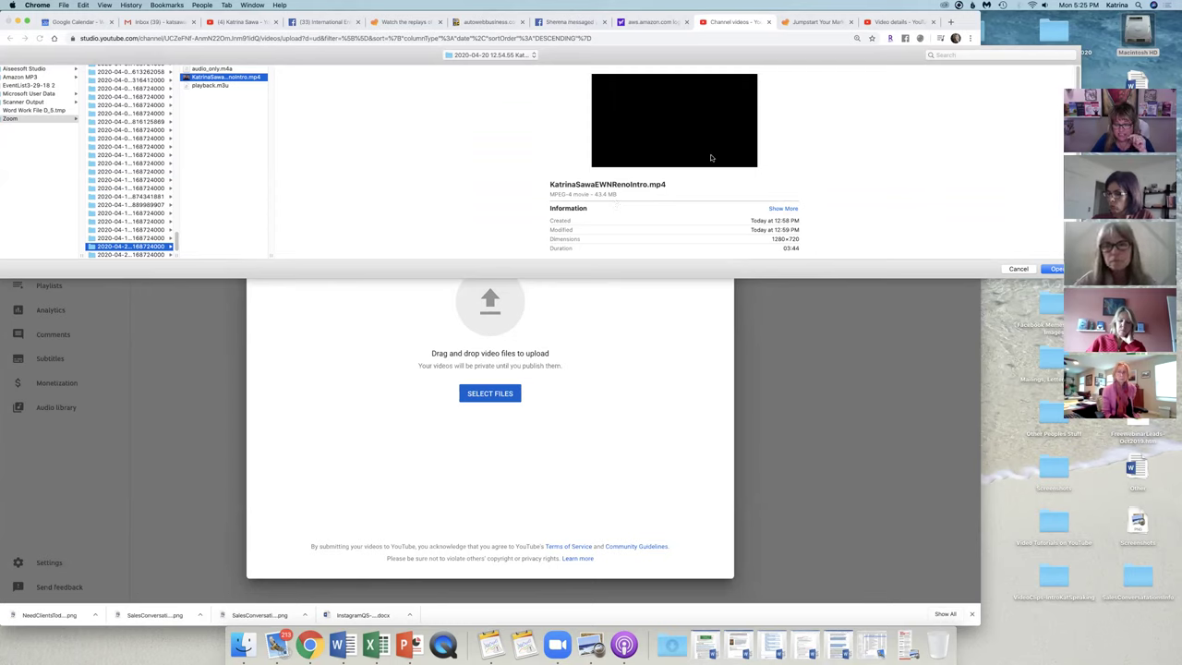
left_click(1058, 269)
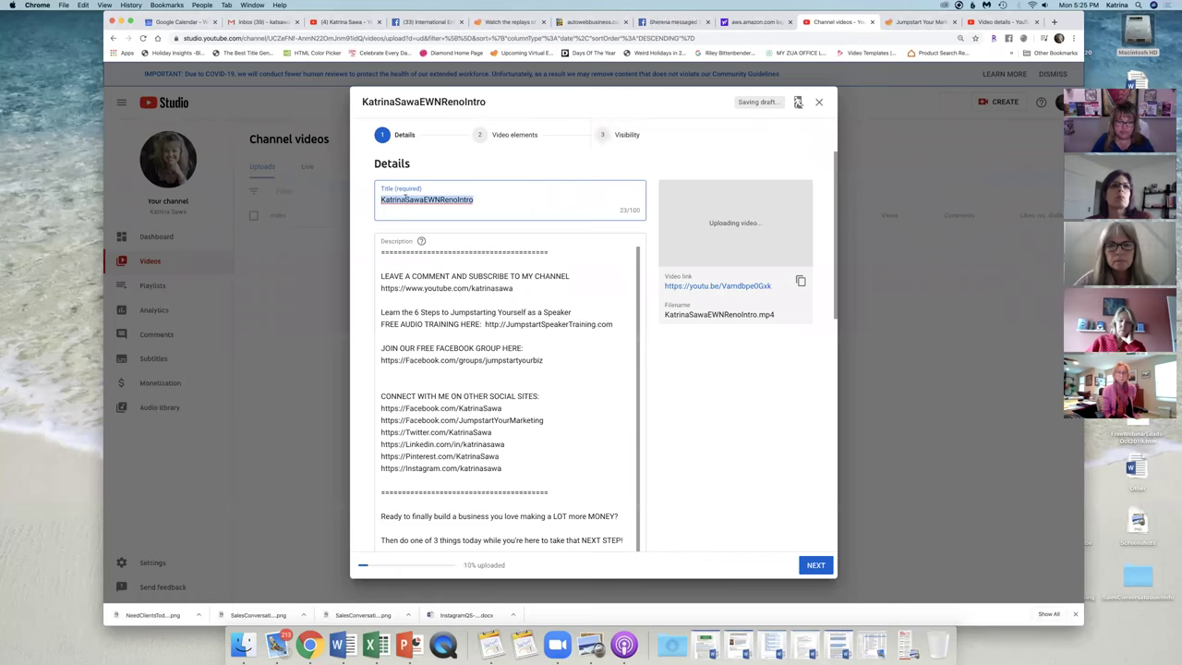
- Separate the run-together words of the video title with spaces so that it ends in "EWN Reno Intro"
left_click(405, 199)
left_click(425, 200)
left_click(444, 199)
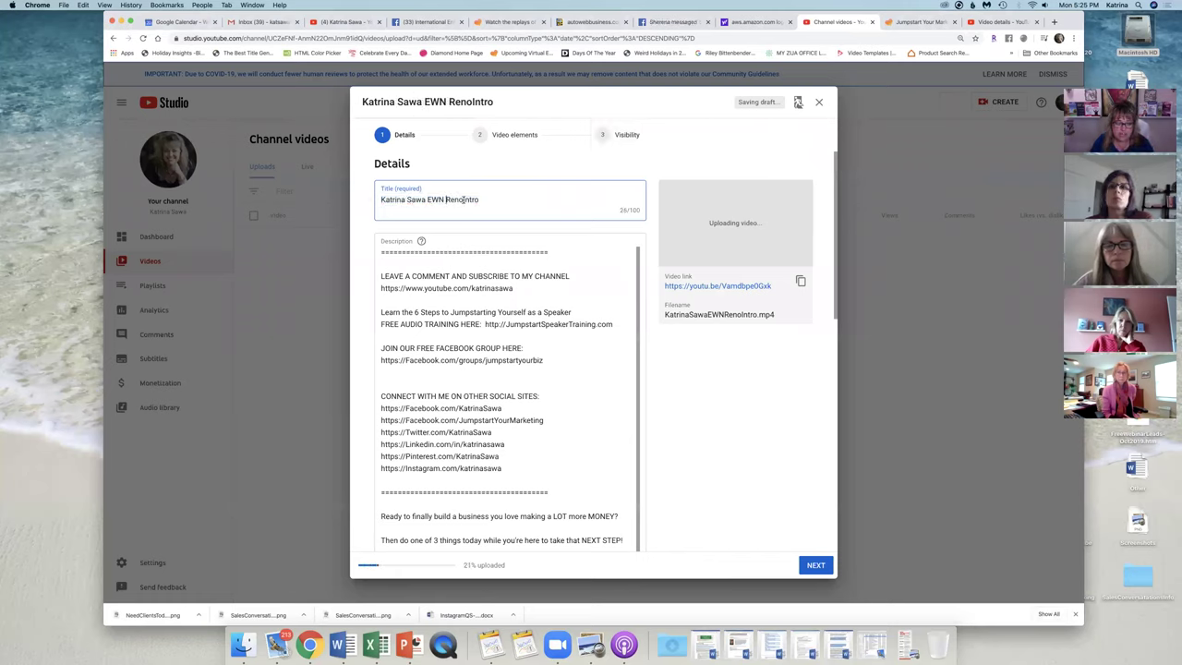
left_click(464, 200)
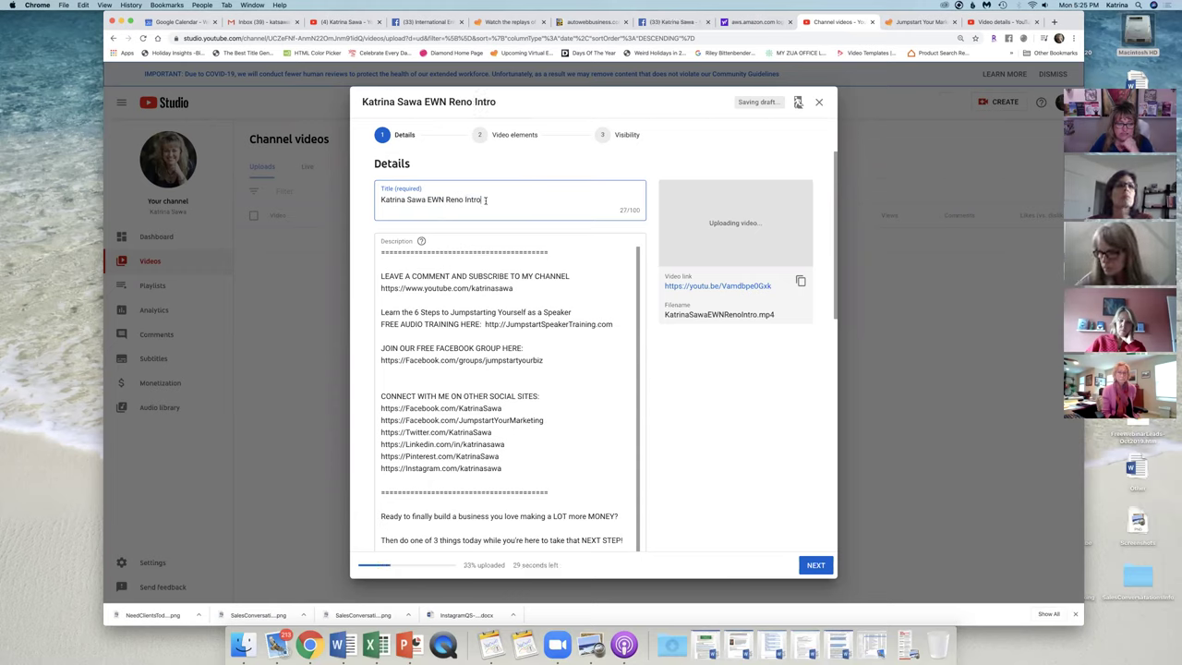
- Review the prefilled default description down to its signature block, along with the thumbnail, playlist and audience settings
left_click(553, 247)
scroll(553, 248, "down", 2)
scroll(553, 247, "up", 2)
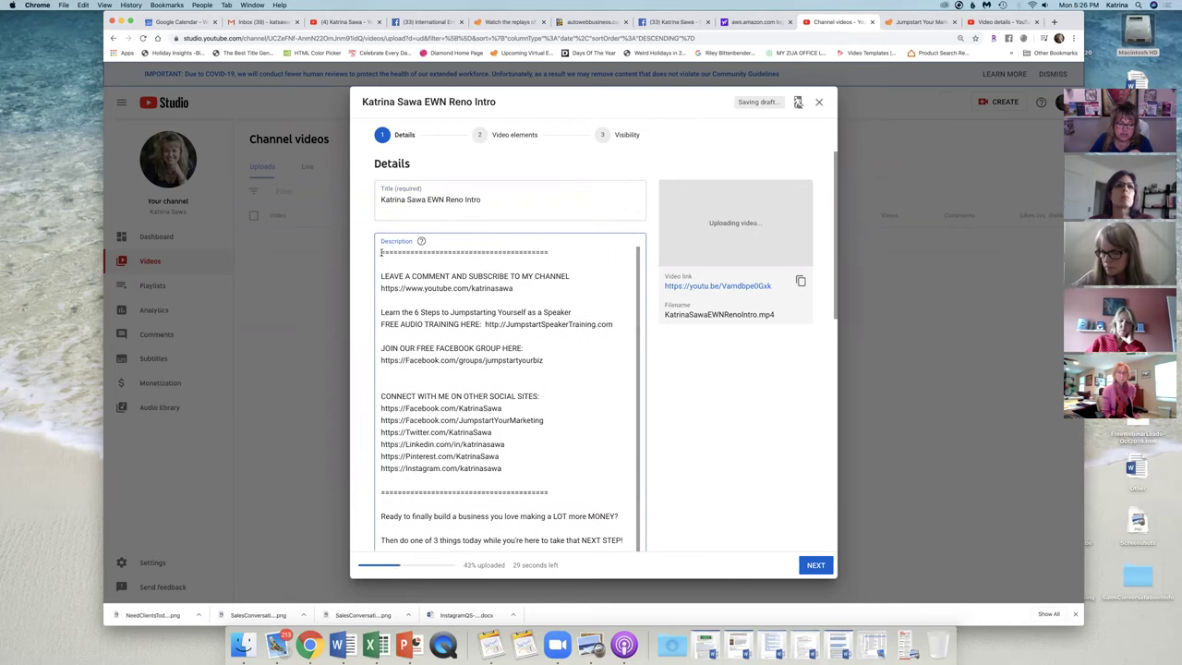
left_click_drag(382, 260, 591, 554)
scroll(627, 296, "down", 5)
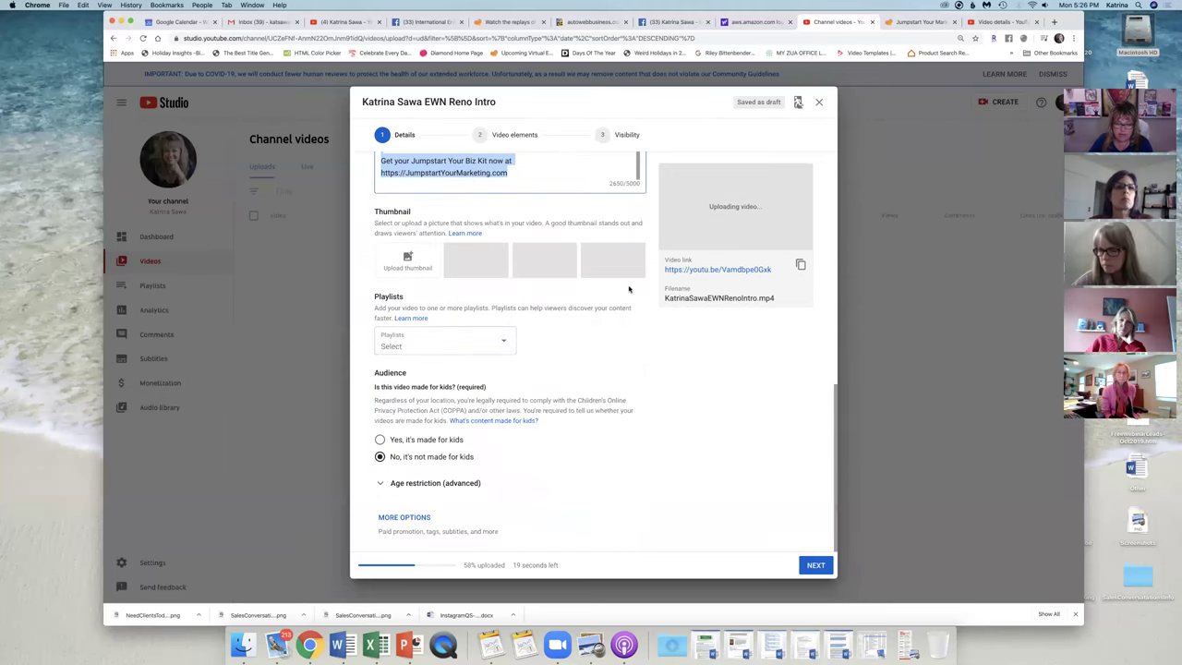
scroll(833, 259, "up", 5)
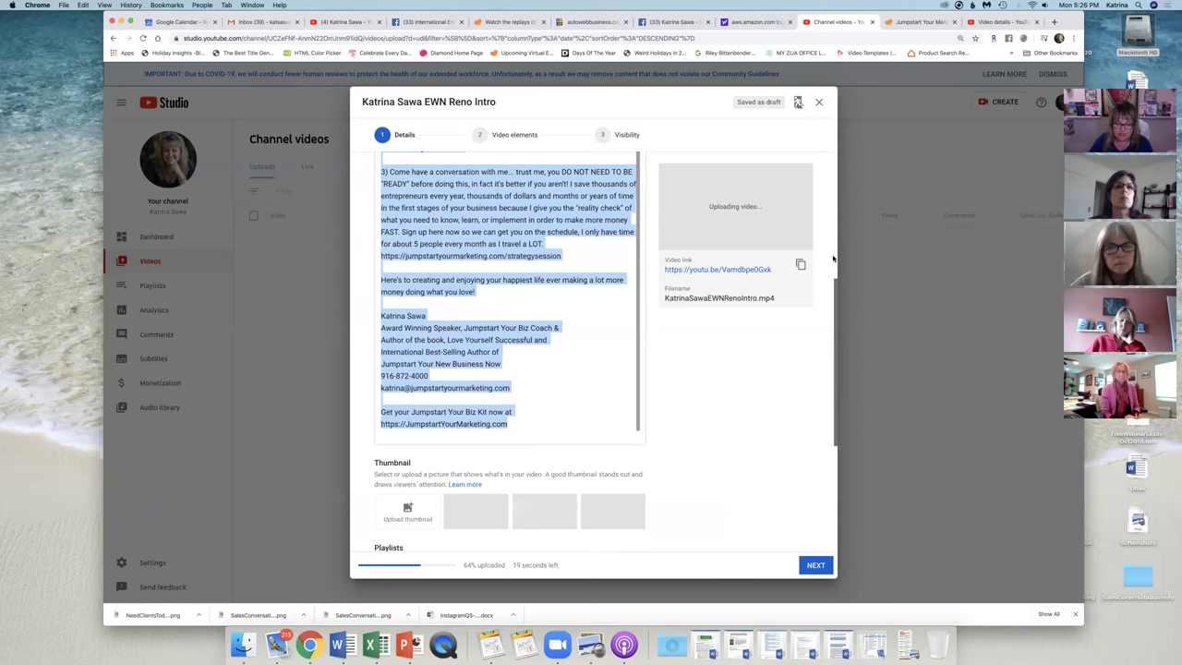
scroll(834, 259, "up", 2)
left_click(515, 409)
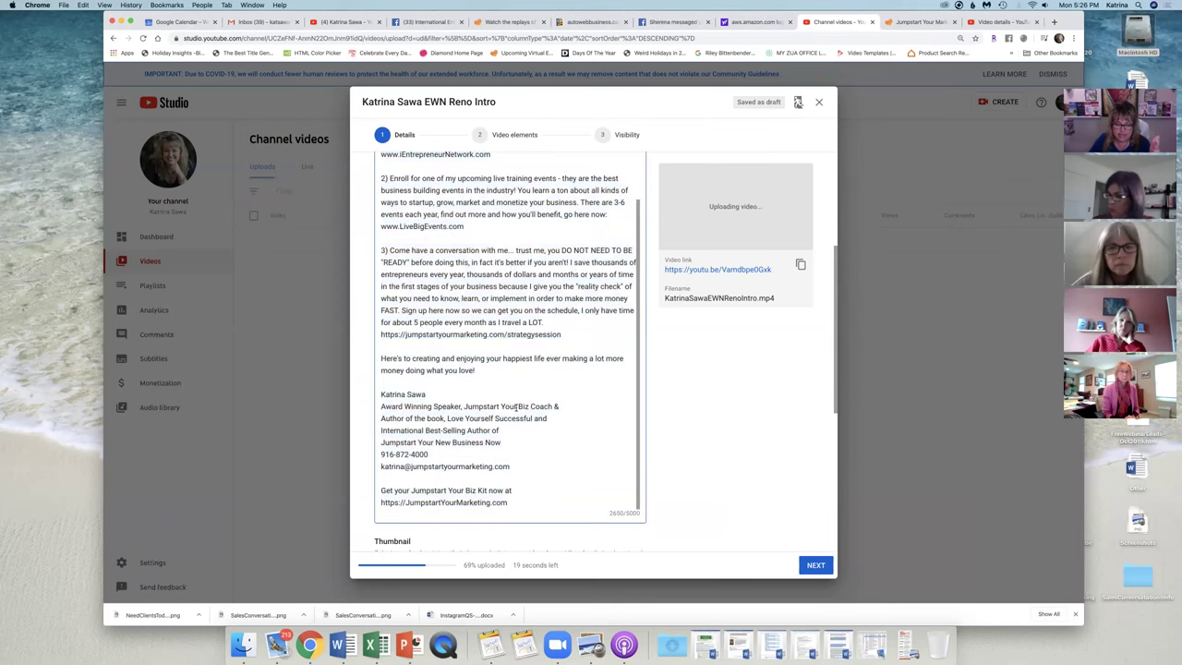
left_click_drag(498, 491, 380, 153)
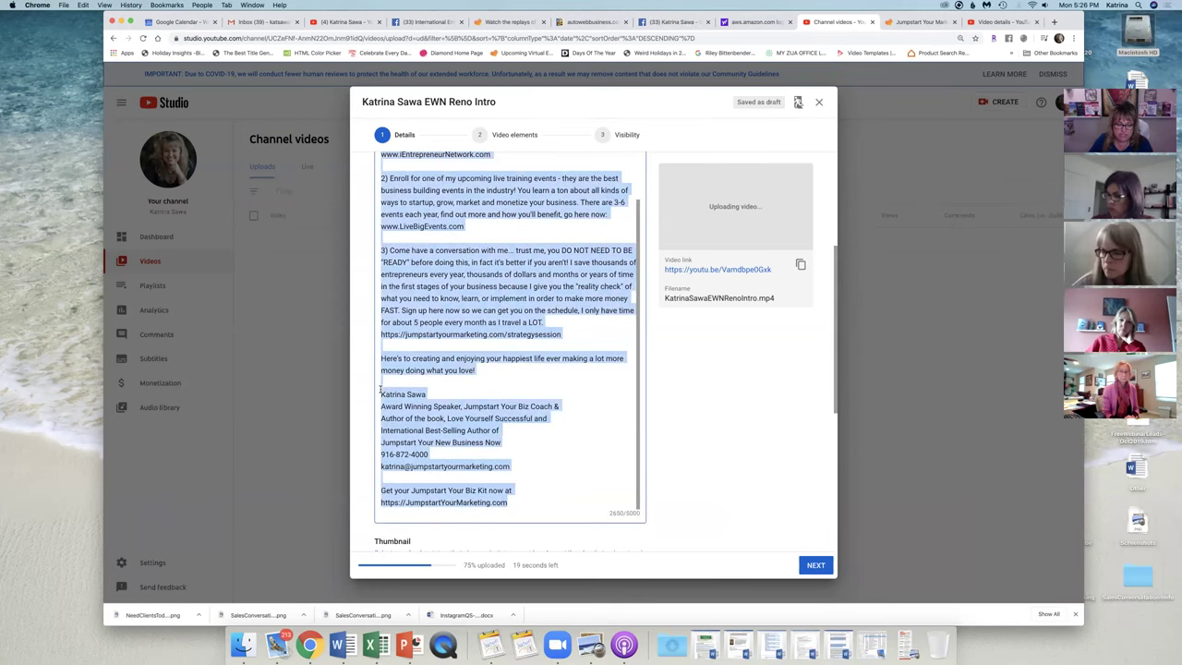
left_click(492, 374)
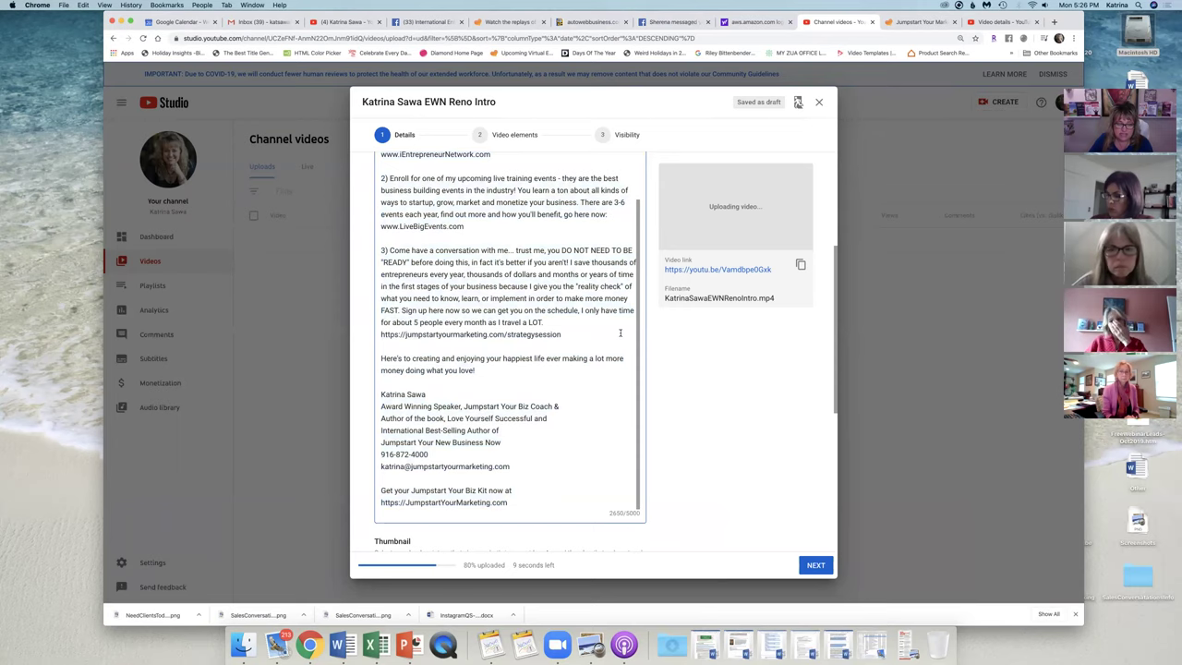
- Examine the strategy session link and the three next-step offers in the description, ending back at its beginning
scroll(647, 287, "up", 3)
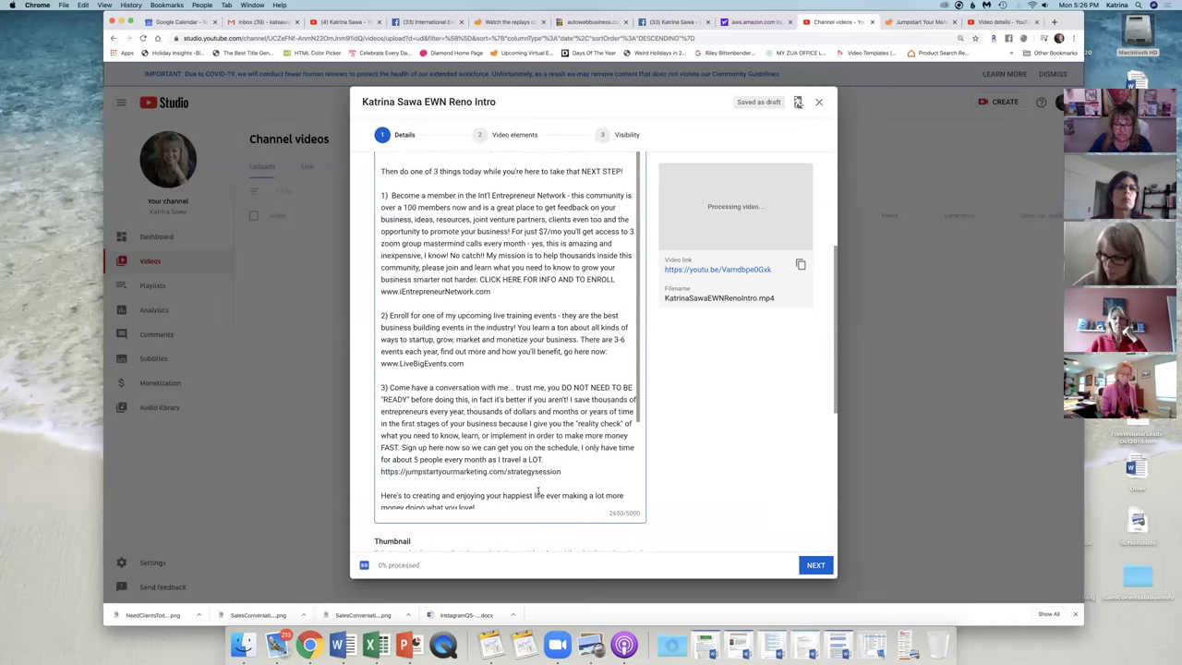
left_click_drag(560, 470, 377, 471)
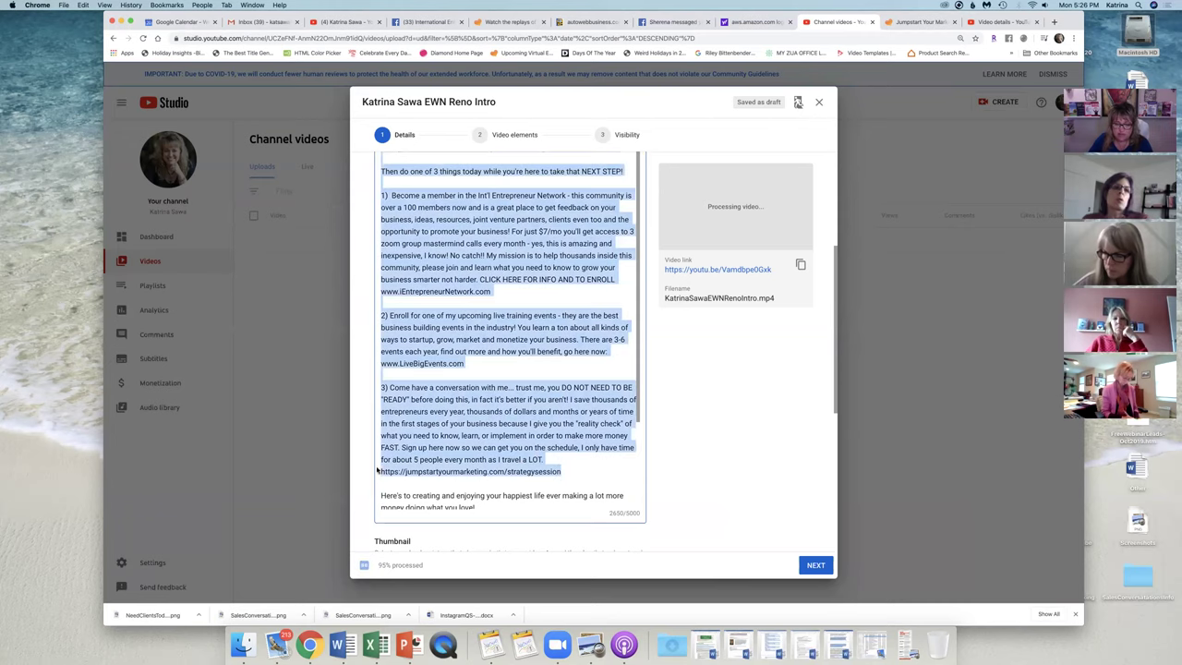
left_click(381, 459, "shift")
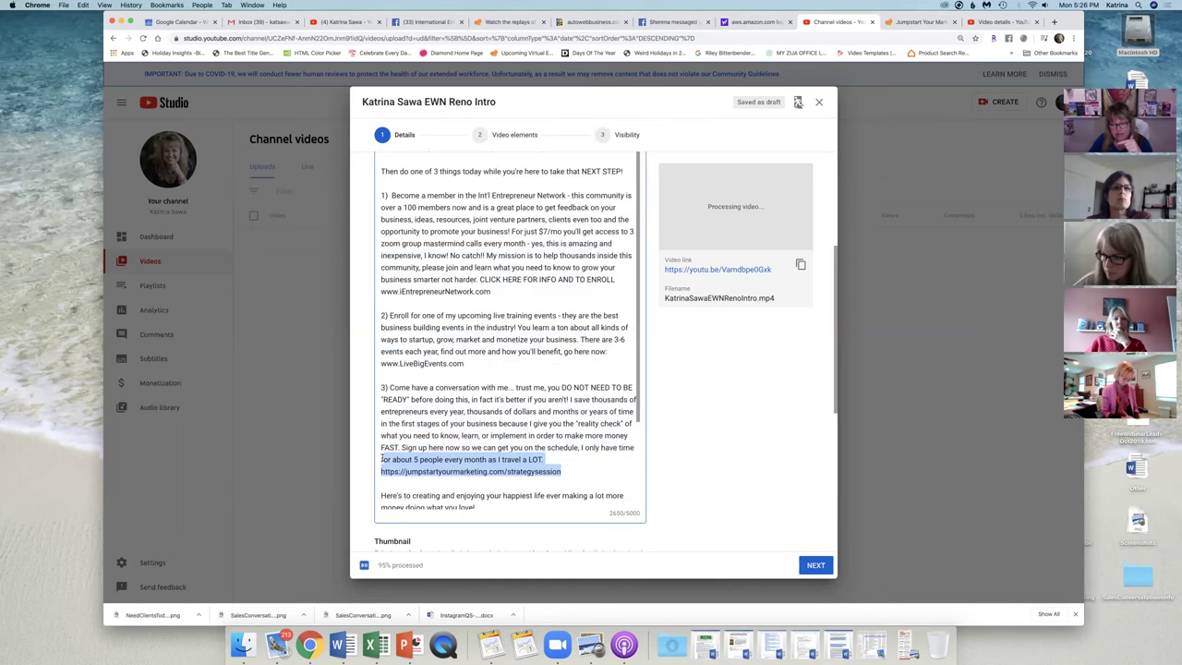
left_click(380, 458, "shift")
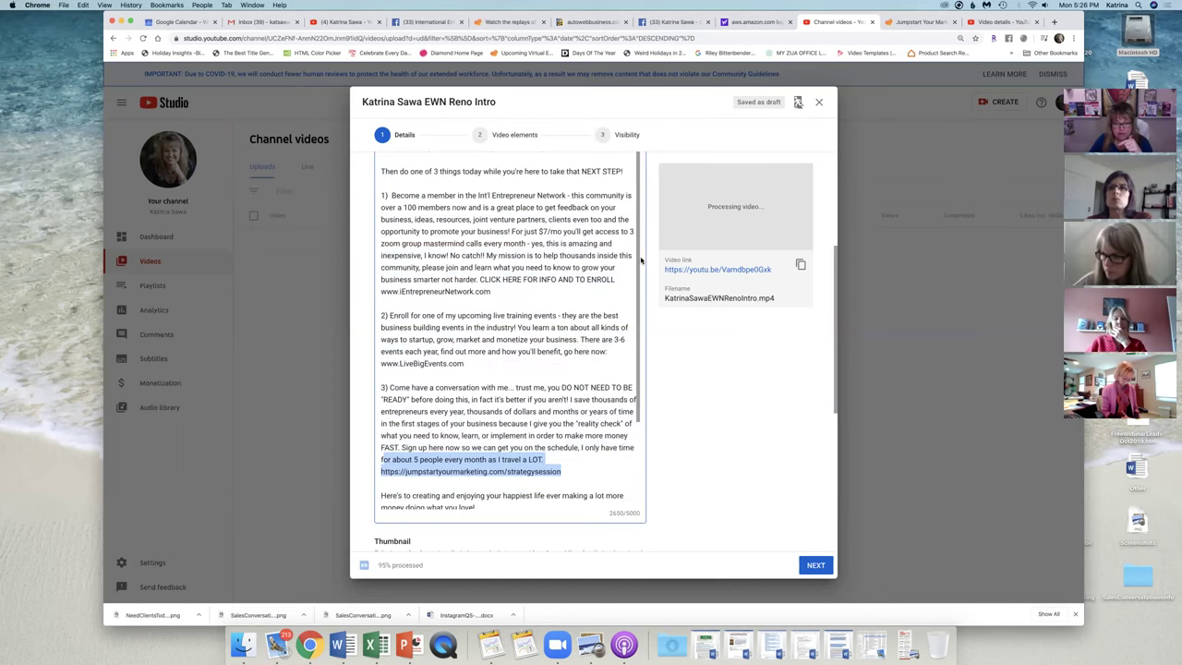
scroll(640, 262, "up", 3)
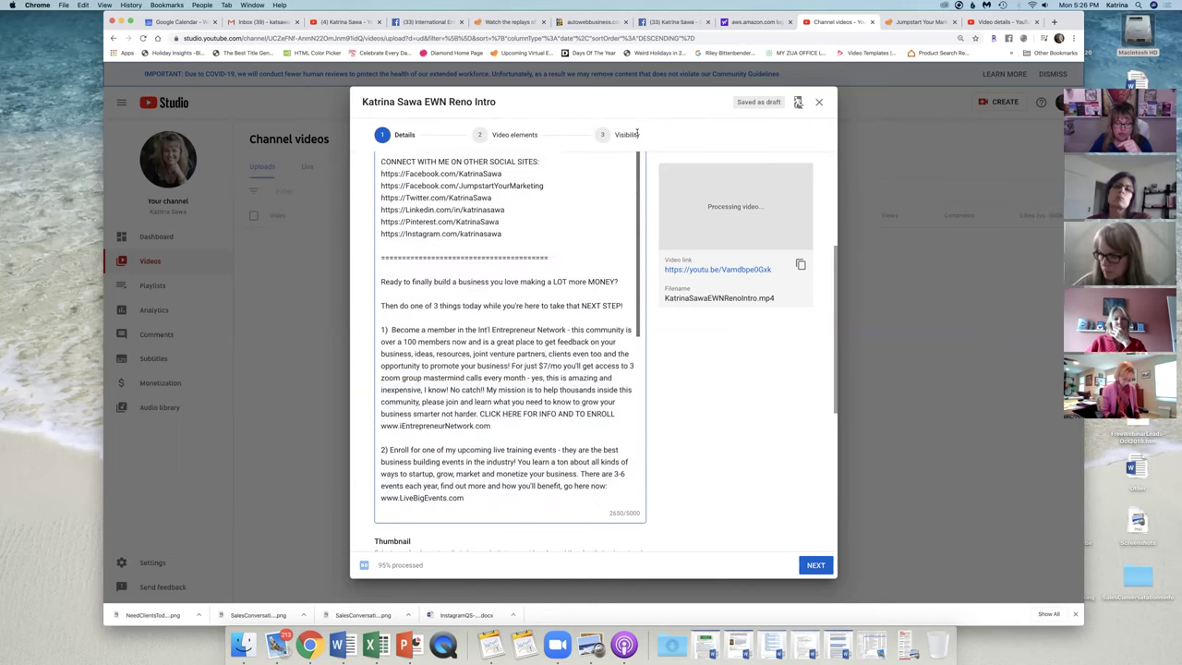
scroll(829, 208, "up", 2)
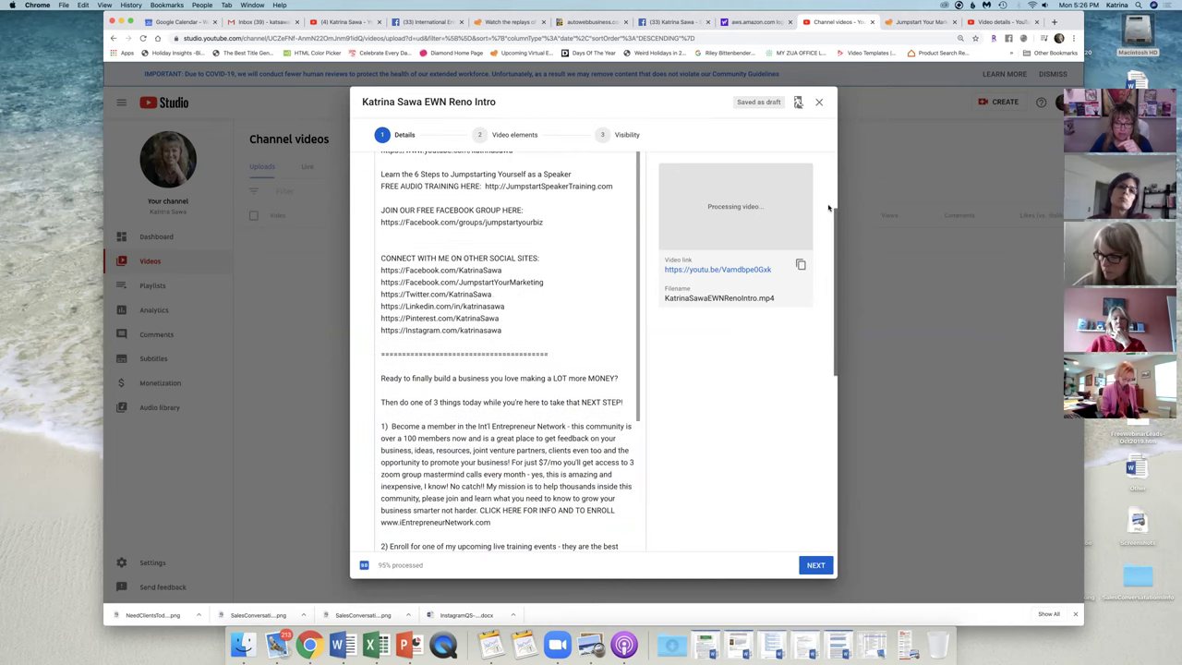
scroll(829, 208, "up", 3)
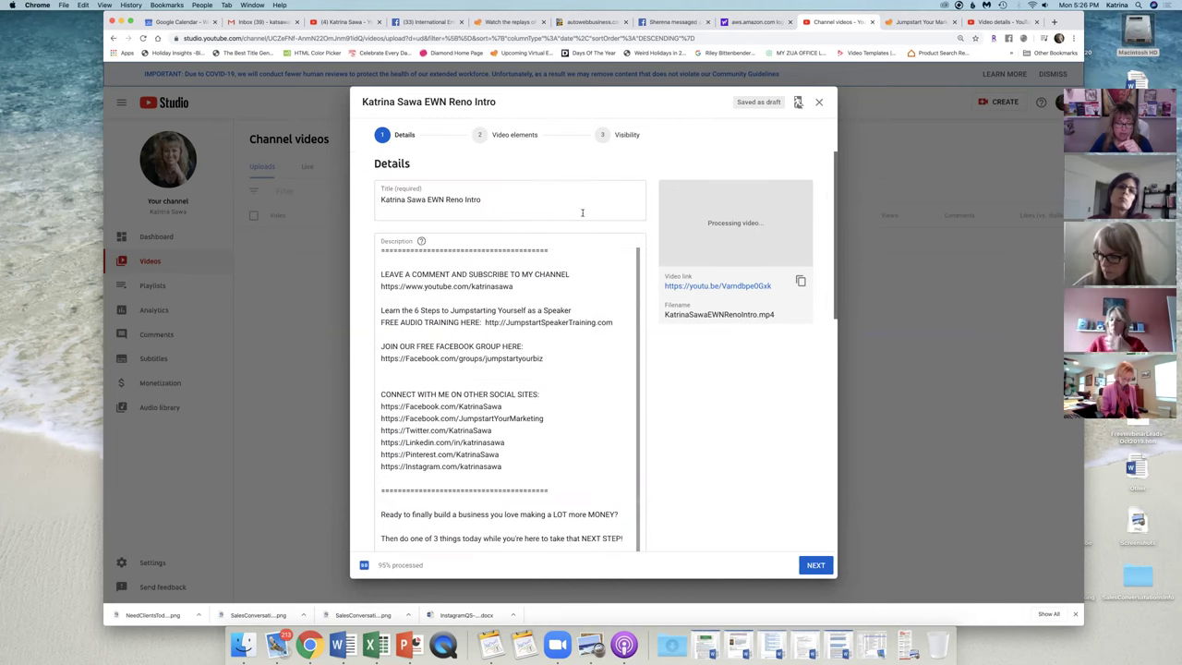
- Begin the description above the first divider line with "Shared some great business and marketing advice on today's eWomenNetwork call with Reno"
left_click(381, 250)
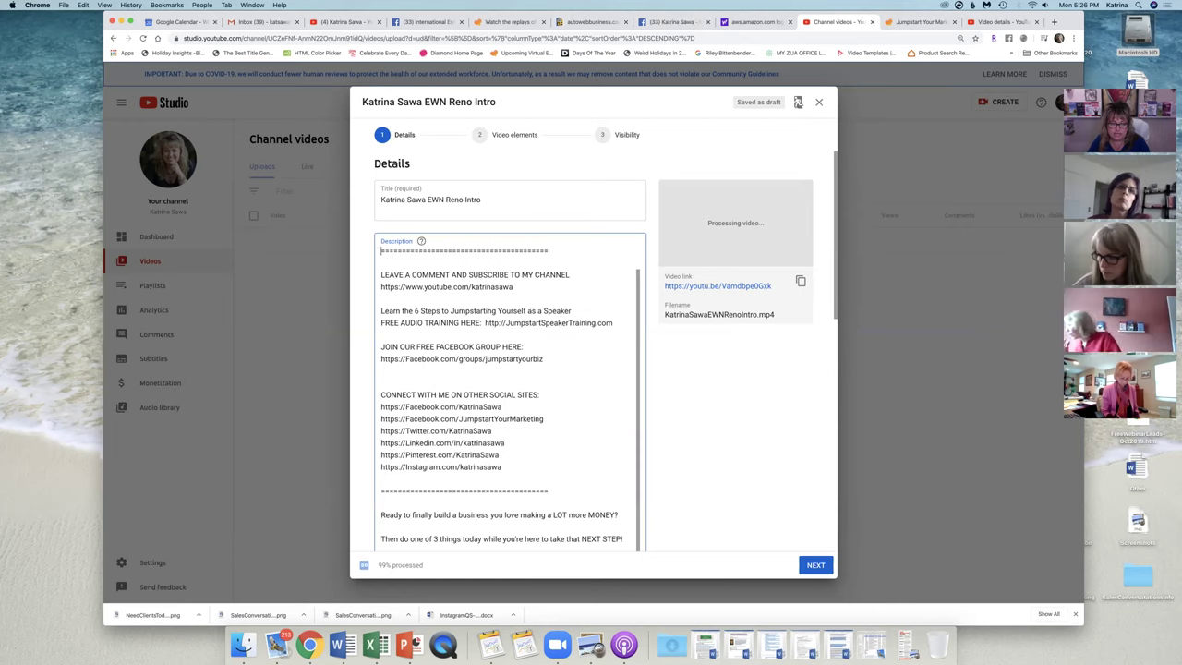
scroll(634, 289, "up", 2)
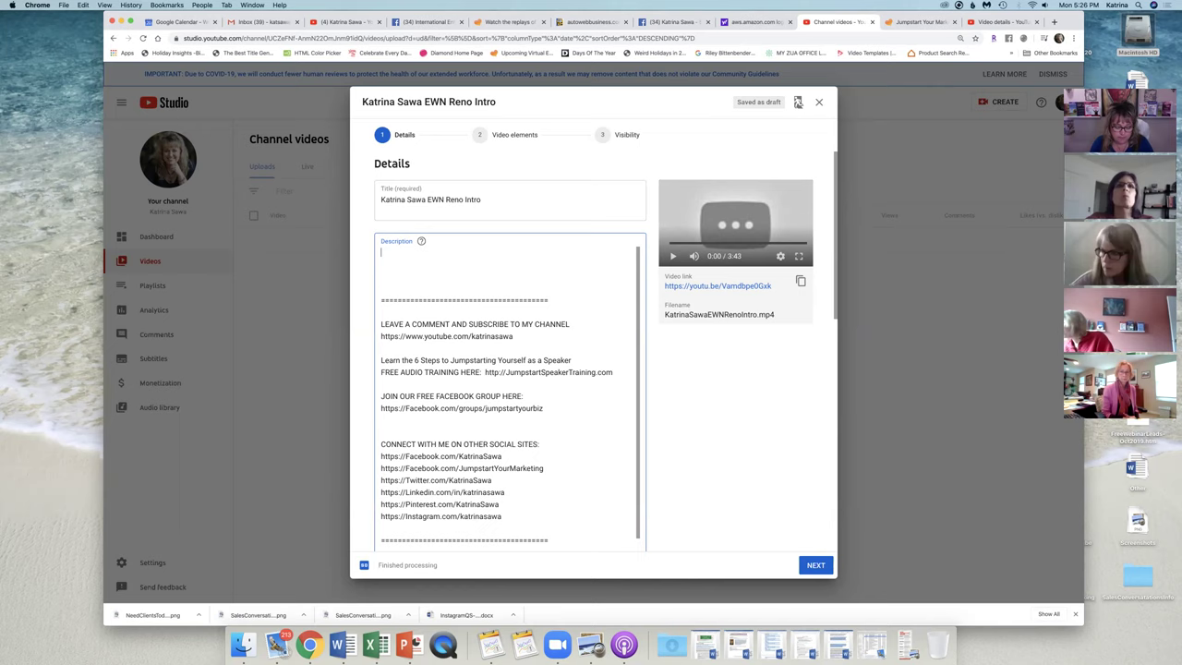
type("Shared")
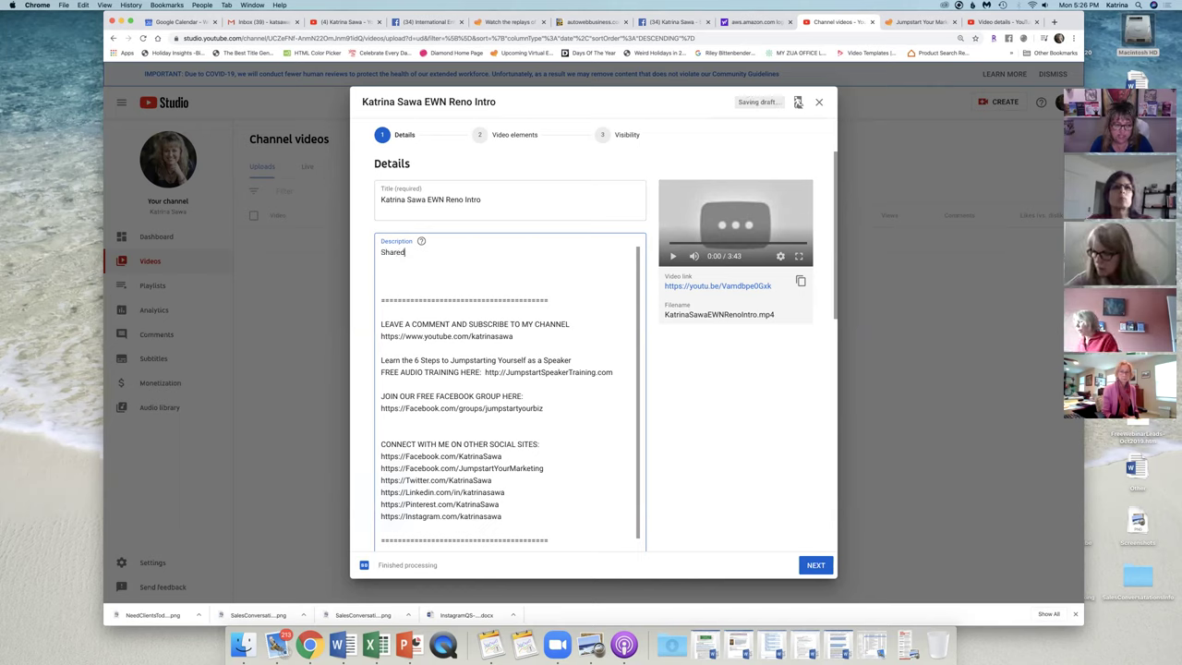
type(" some great ")
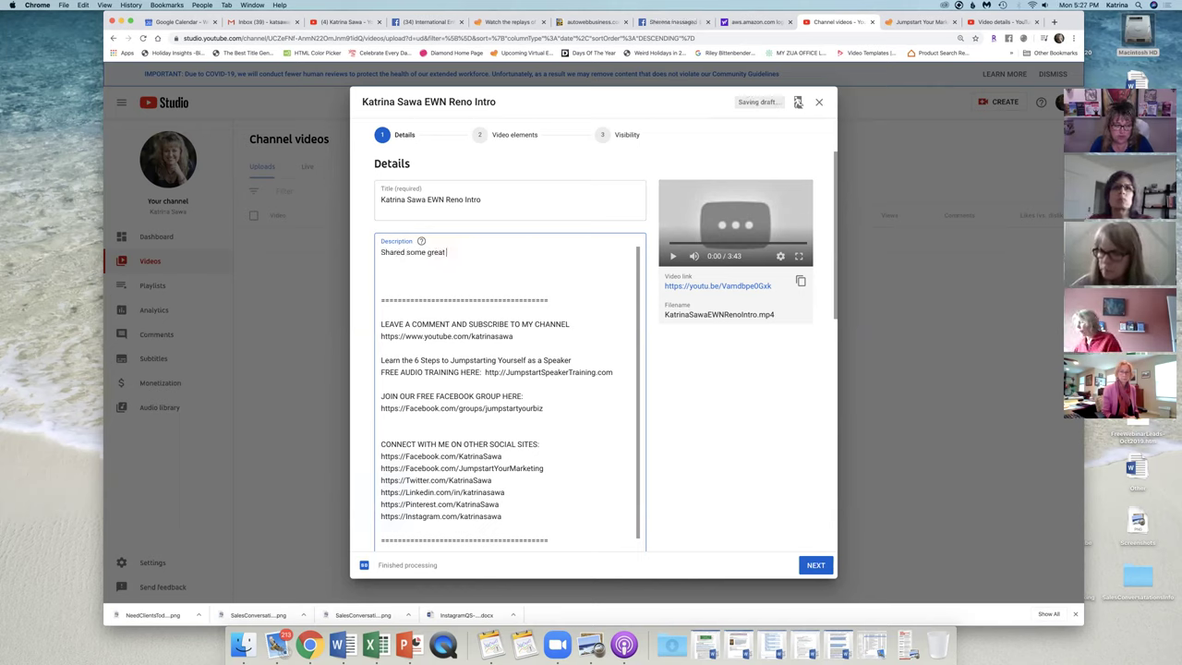
type("business and marketing ")
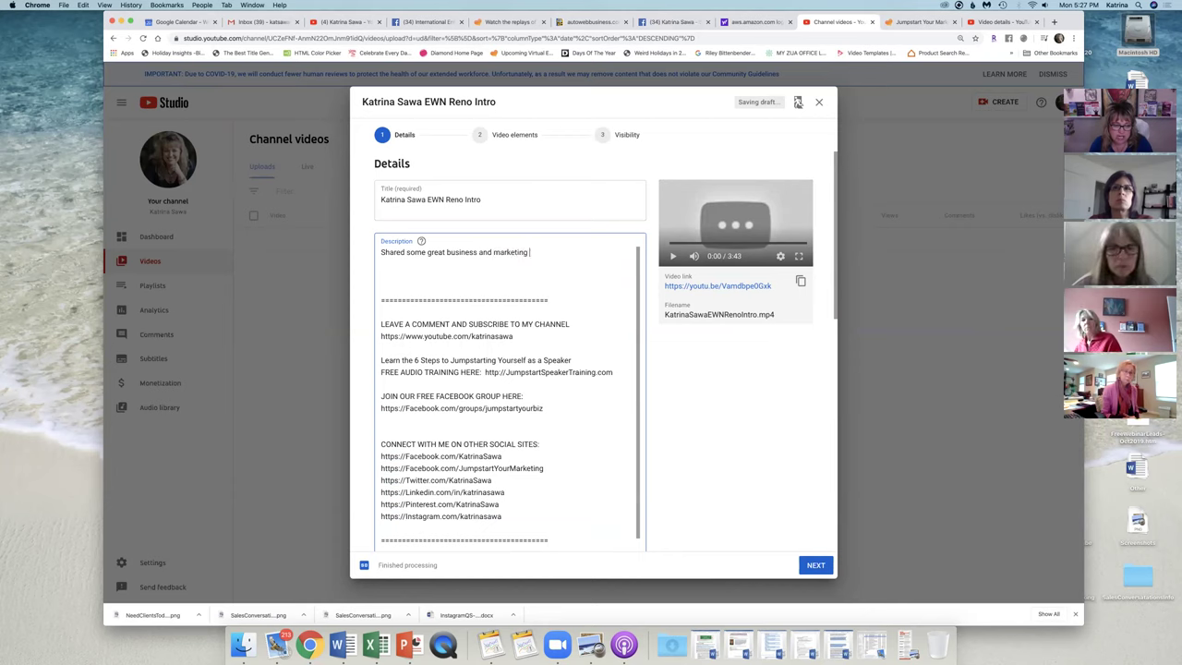
type("advice on today's")
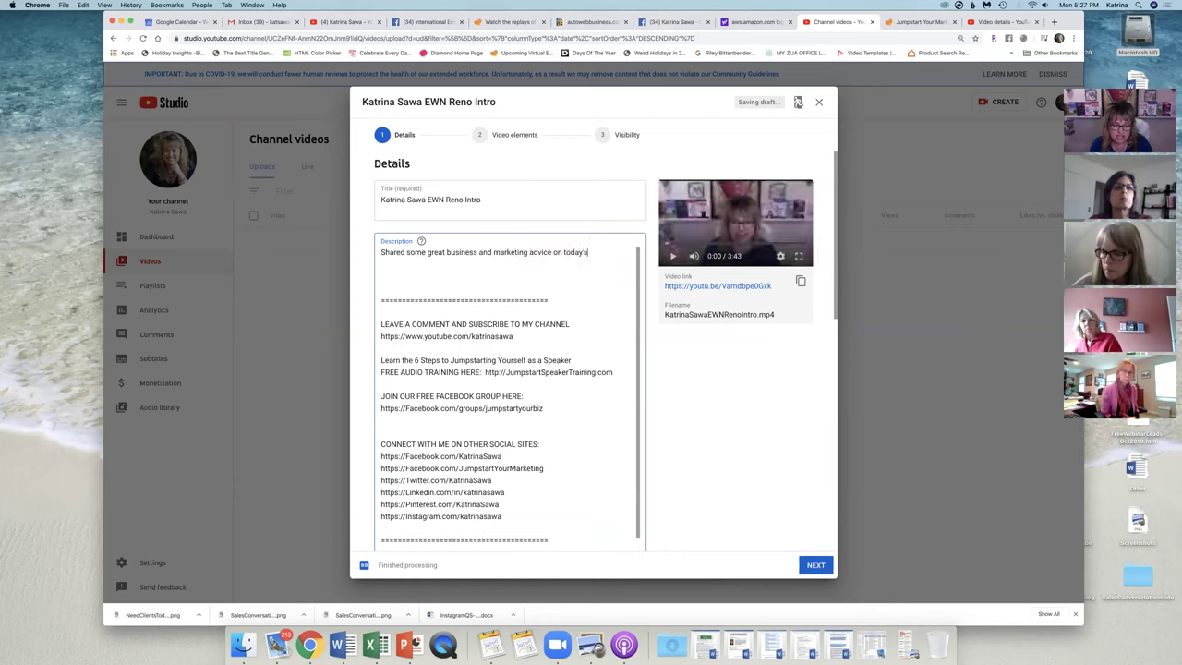
type(" eWomenN")
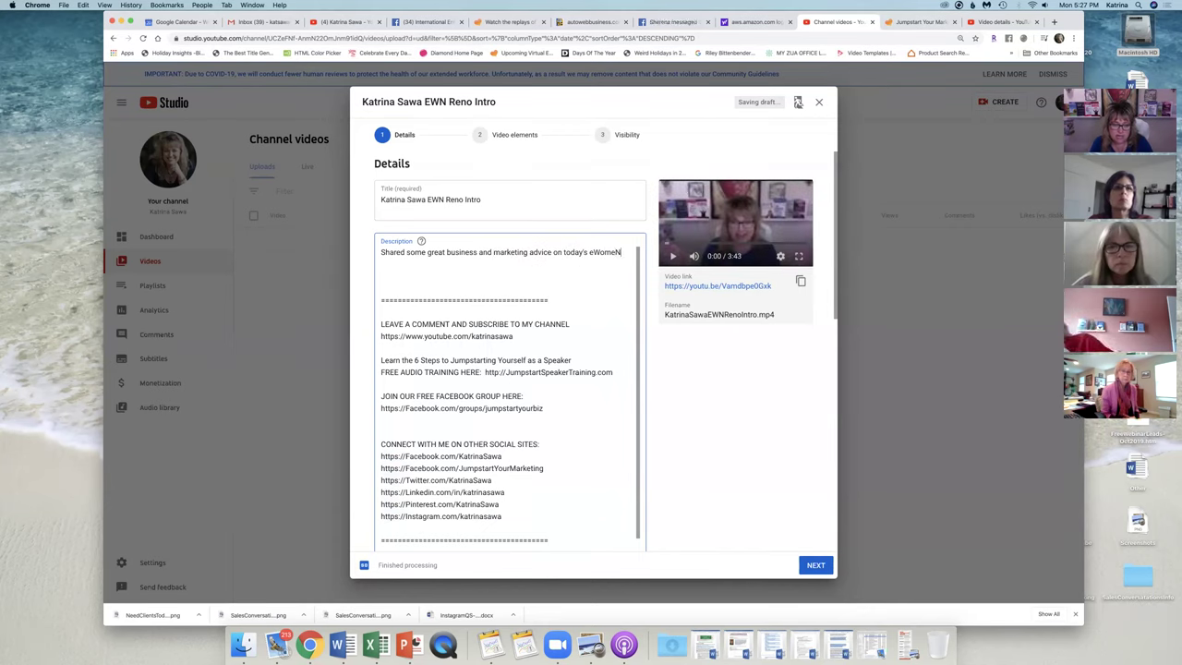
type("etwork ")
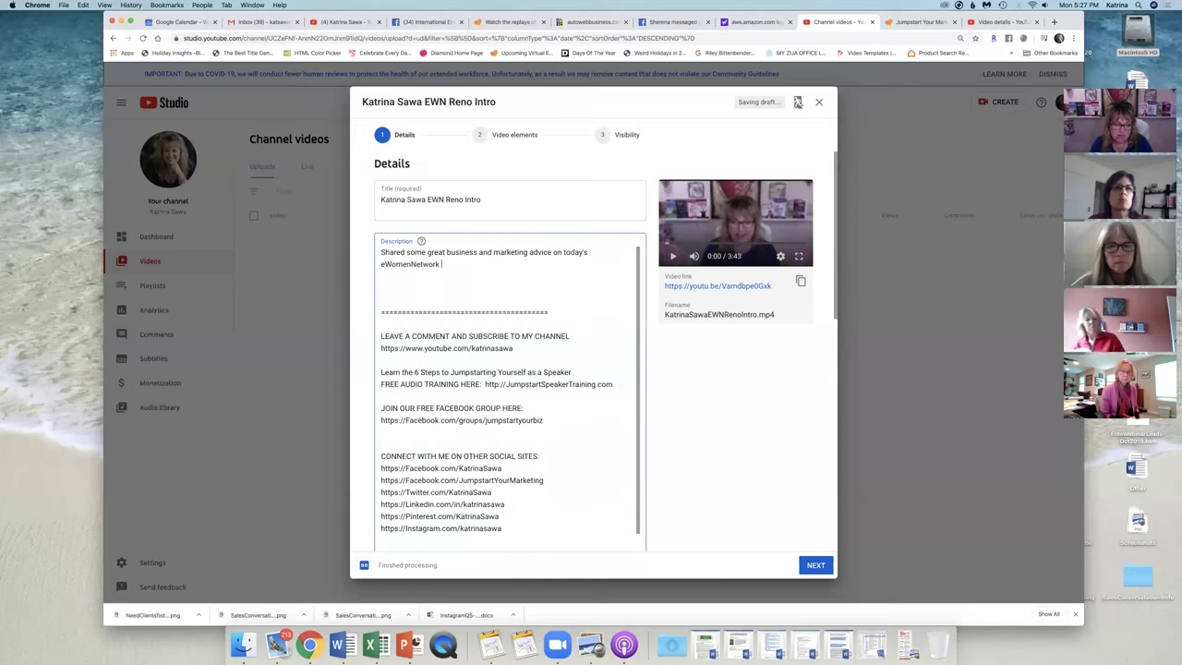
type("call with Reno")
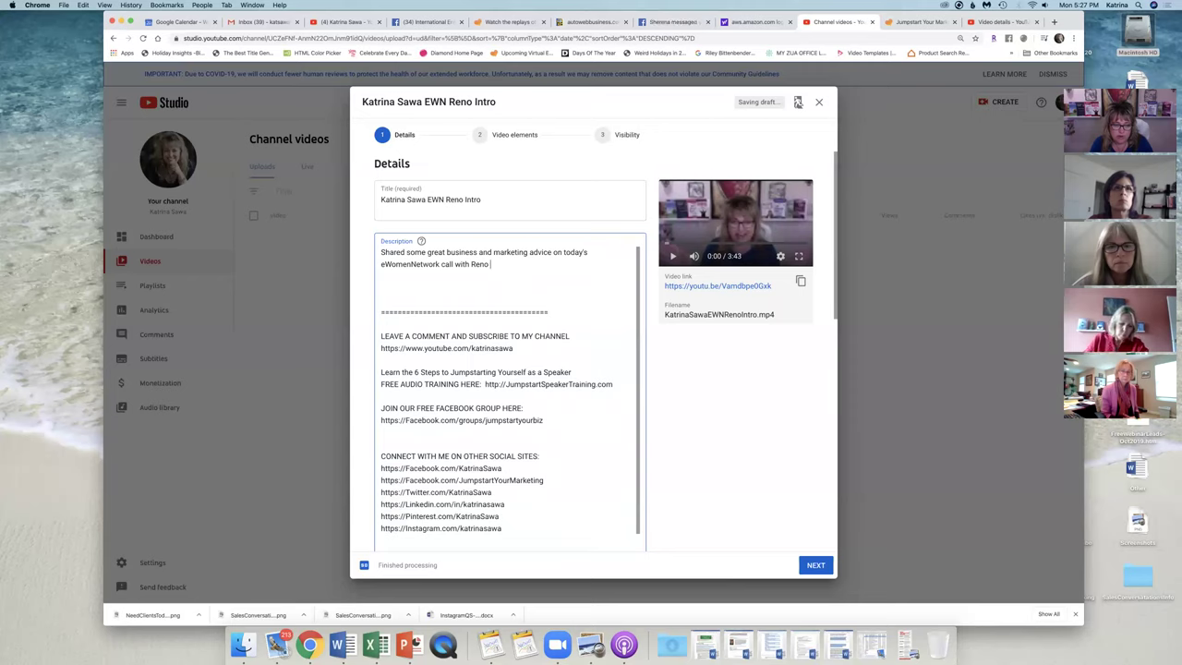
- Complete the opening description sentence with ", NV members and beyond as a business showcase expert!!"
key("BackSpace")
type(", NV mem")
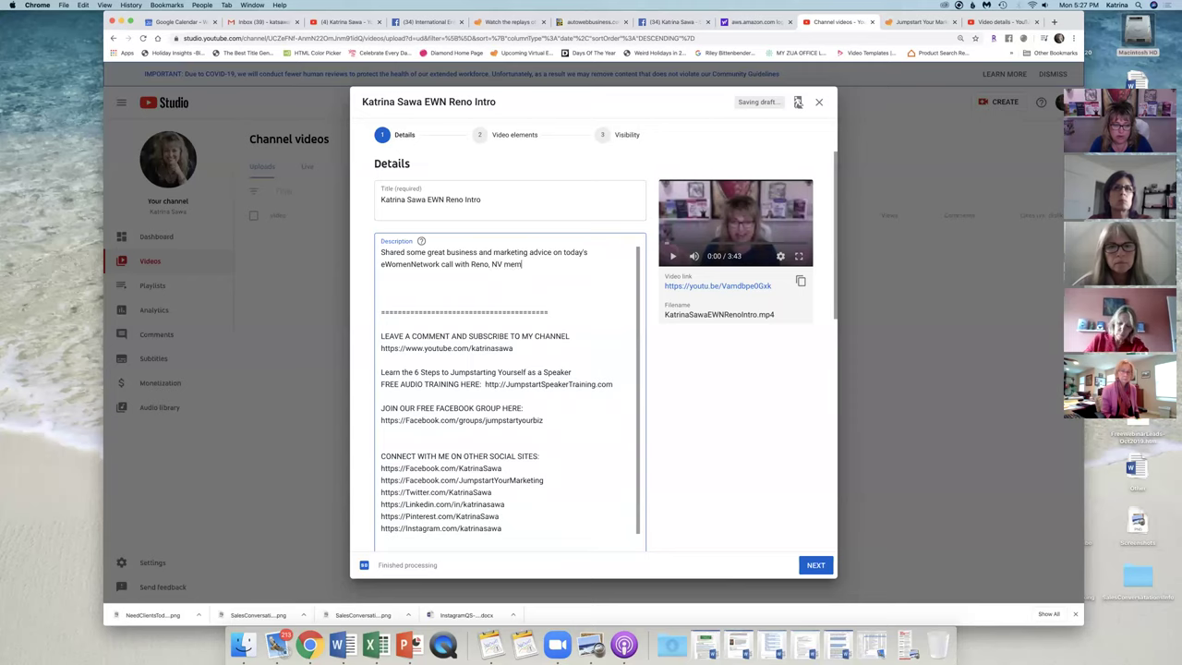
type("bers and beyond as a")
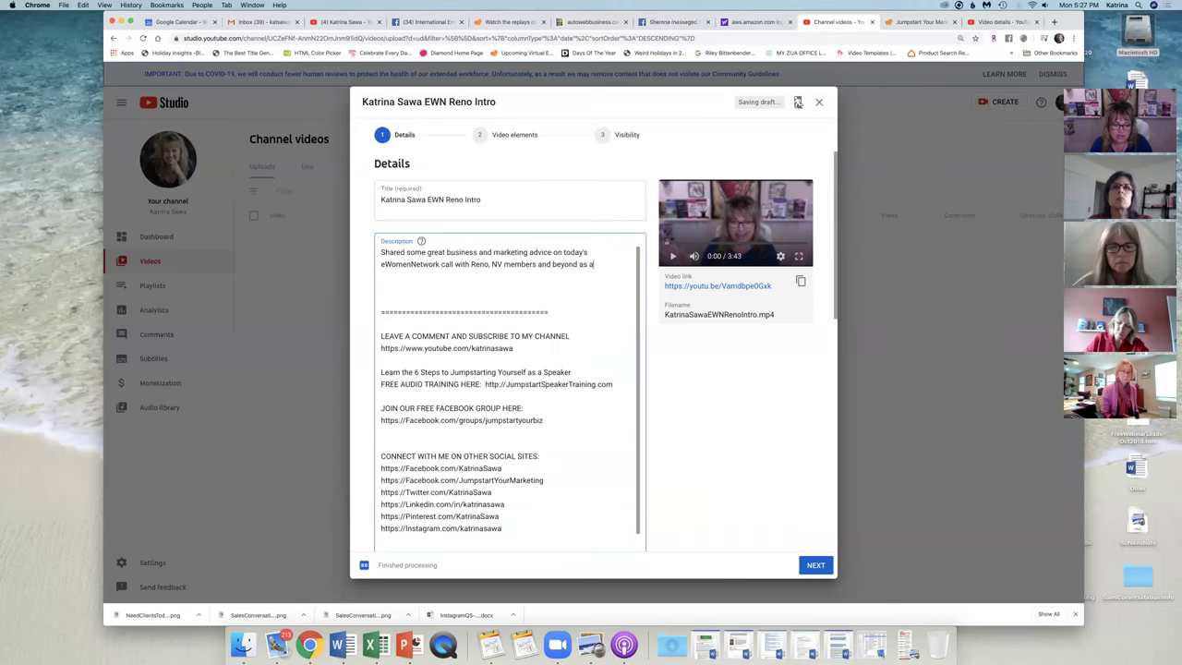
type(" business shwoc")
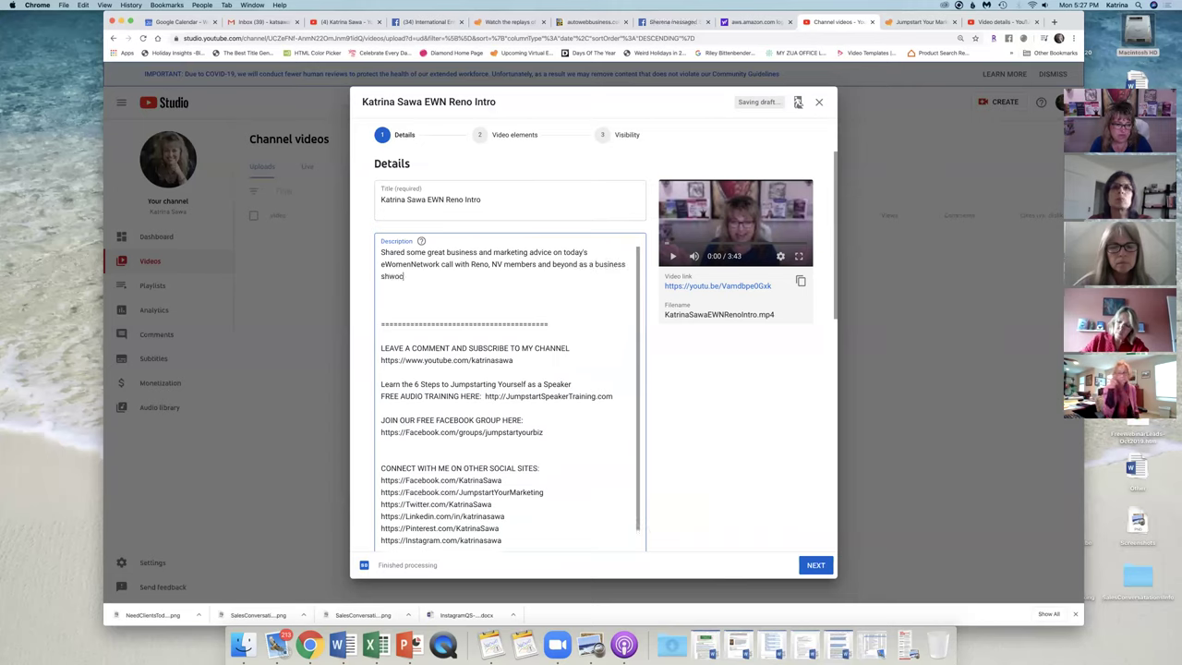
key("BackSpace")
key("BackSpace")
key("BackSpace")
type("owcase")
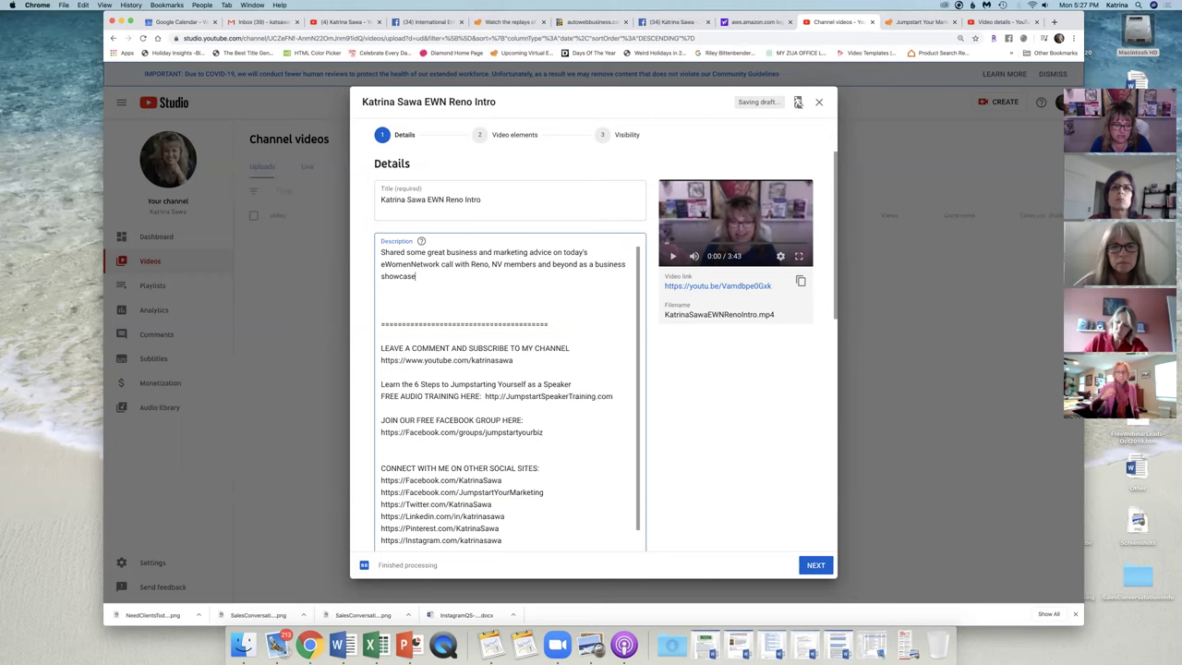
type(" expert!!")
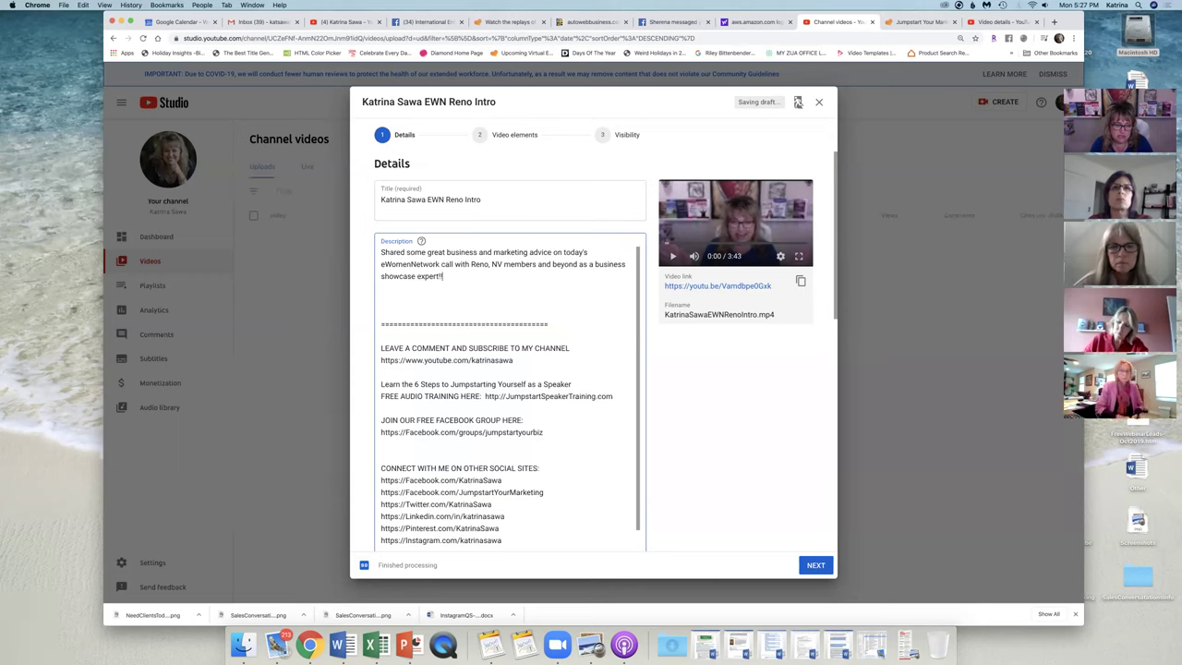
- Add "Listen in and get to know me, then subscribe to my channel or email newsletters with the links below." and remove the surplus blank lines
type(" Listen in ")
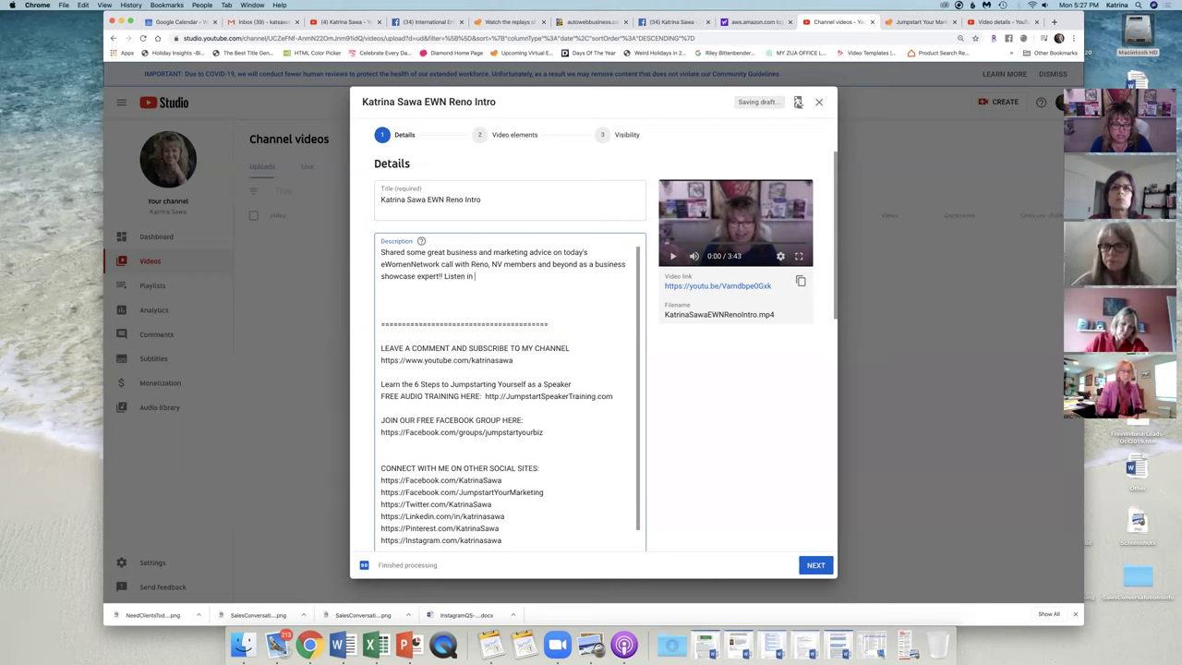
type("and get to ")
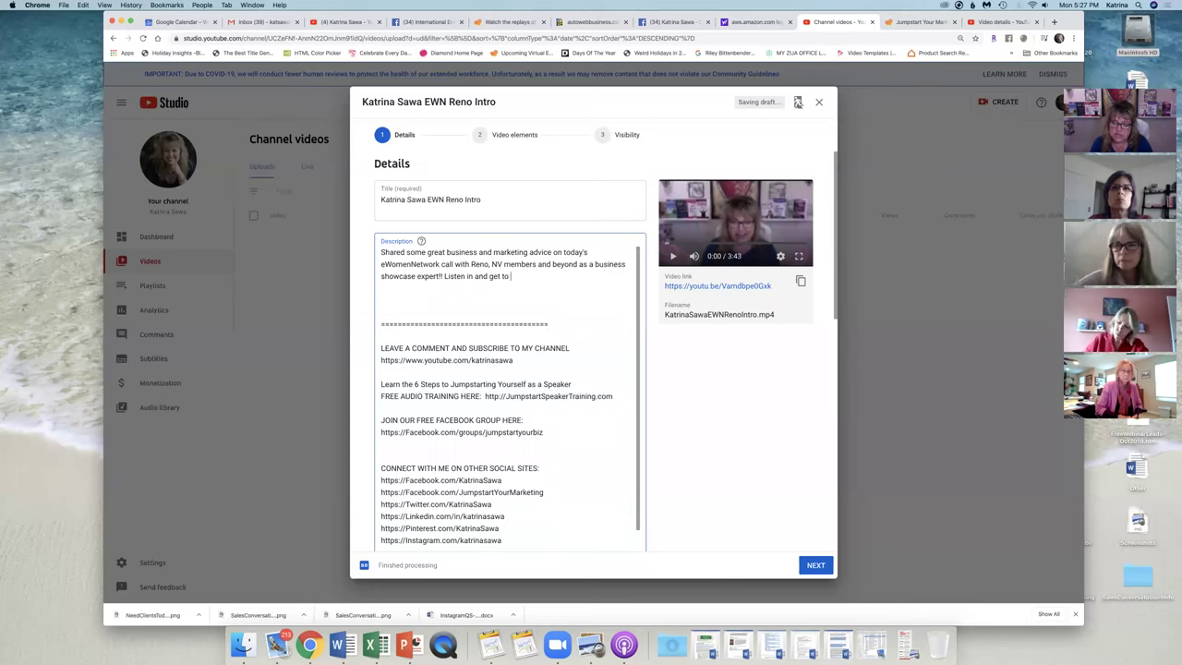
type("know moe,")
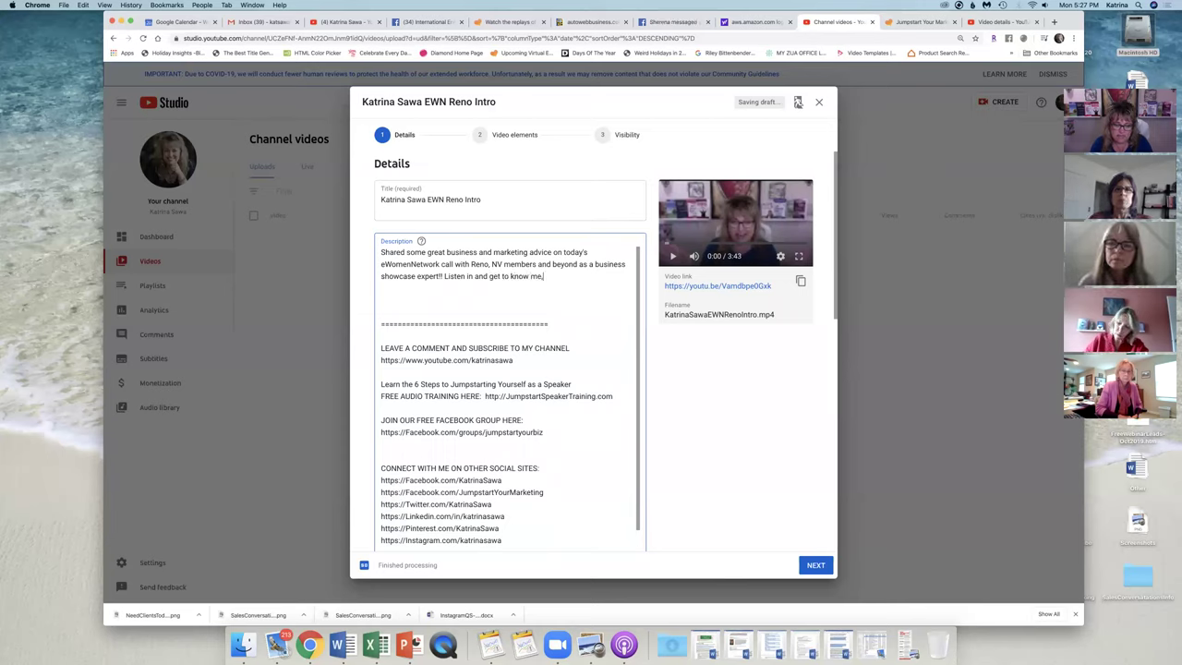
type(" then subscribe to my channel or email newsletters with t")
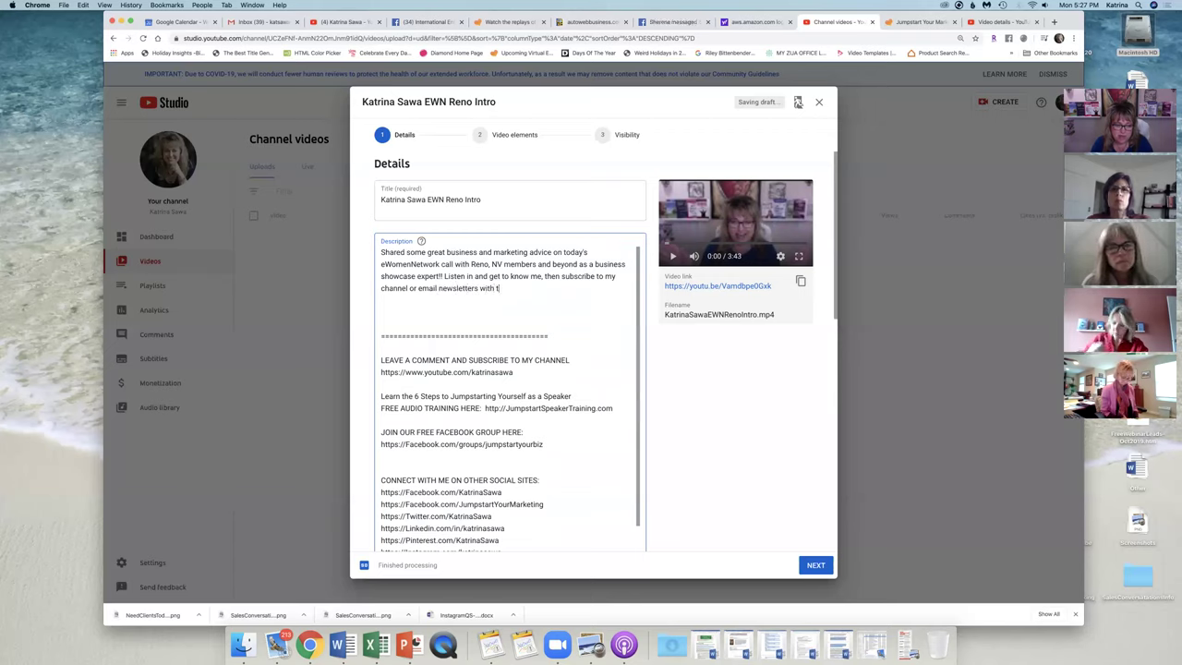
type("ghe lhe links below.")
left_click(381, 312)
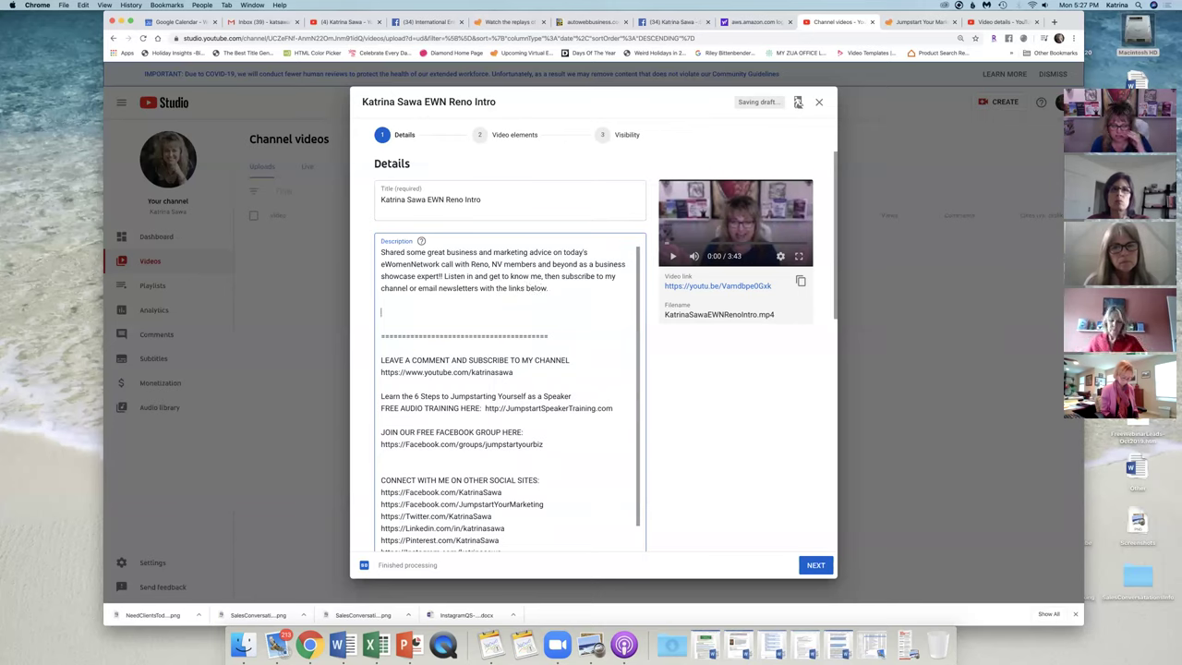
key("BackSpace")
key("BackSpace")
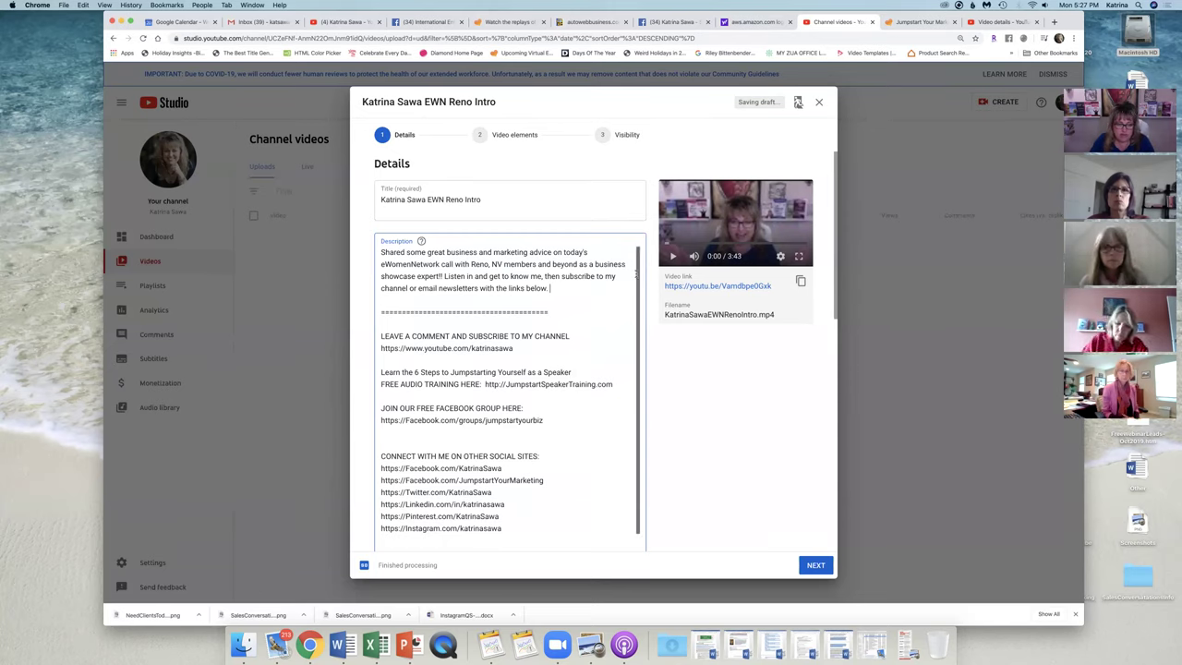
- Review the edited description and its social links, and look at the webinar replays page before returning to the video details
scroll(638, 296, "down", 1)
scroll(637, 299, "down", 2)
scroll(591, 297, "up", 3)
scroll(554, 296, "down", 4)
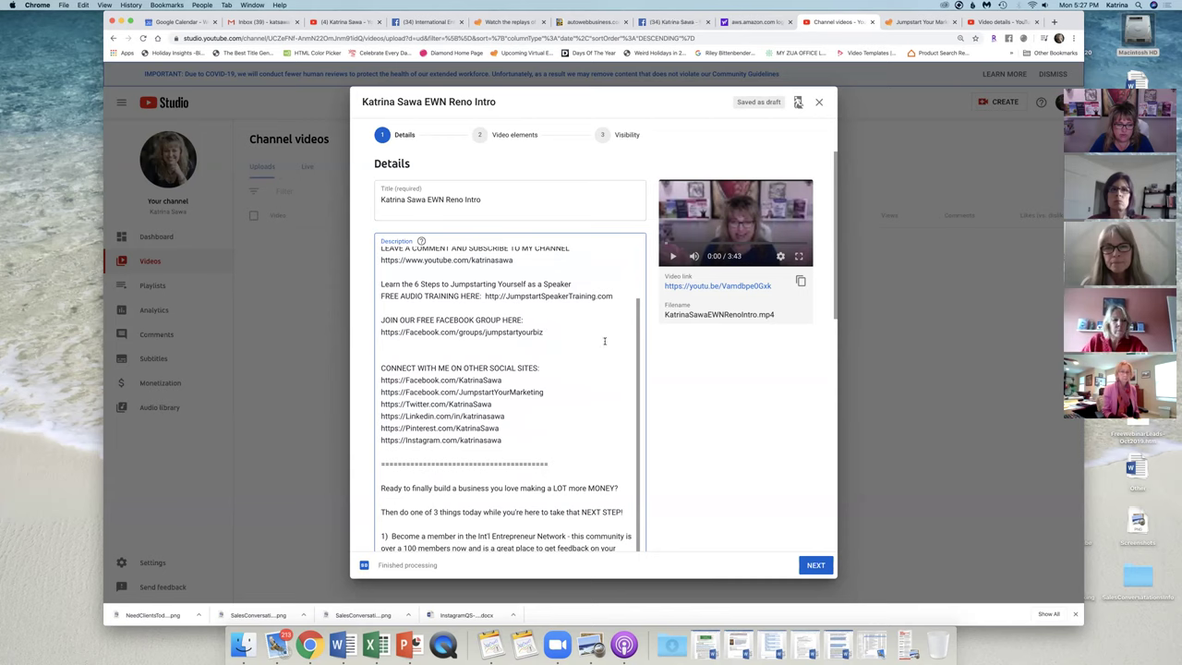
scroll(637, 318, "up", 4)
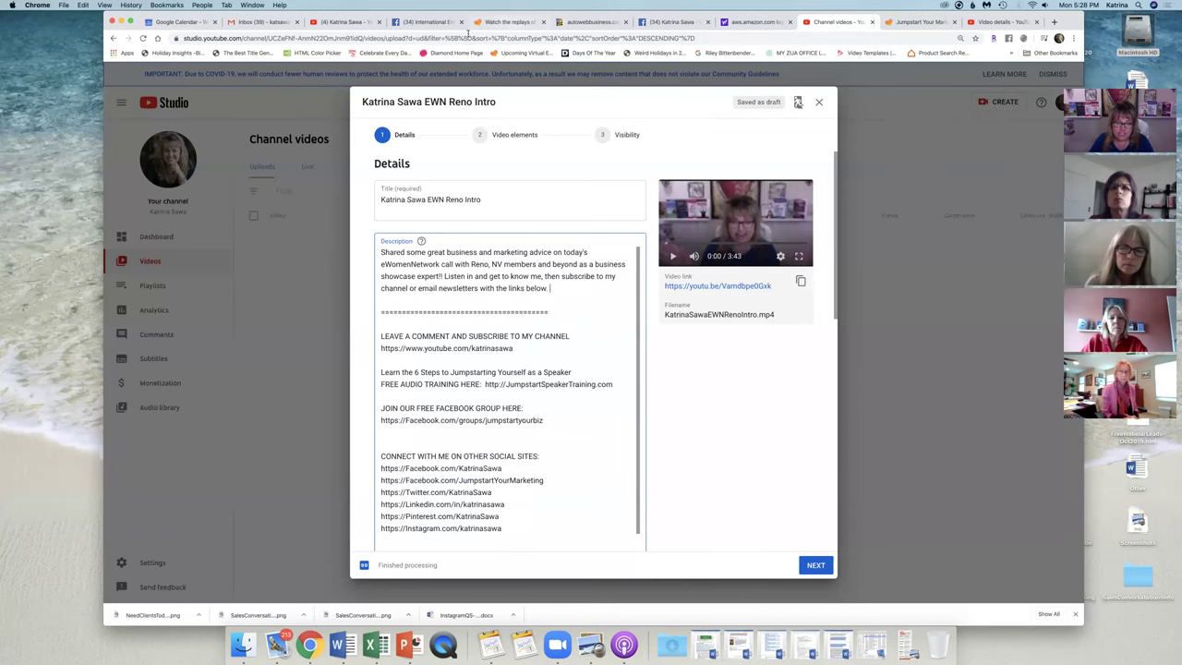
left_click(511, 21)
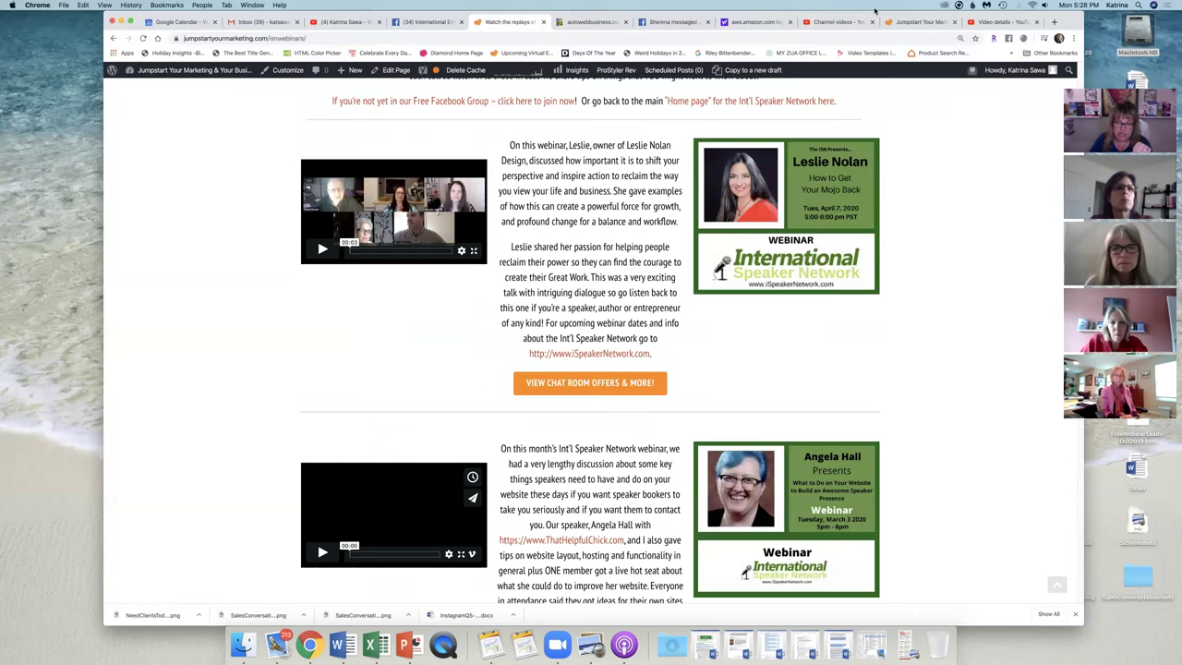
left_click(835, 21)
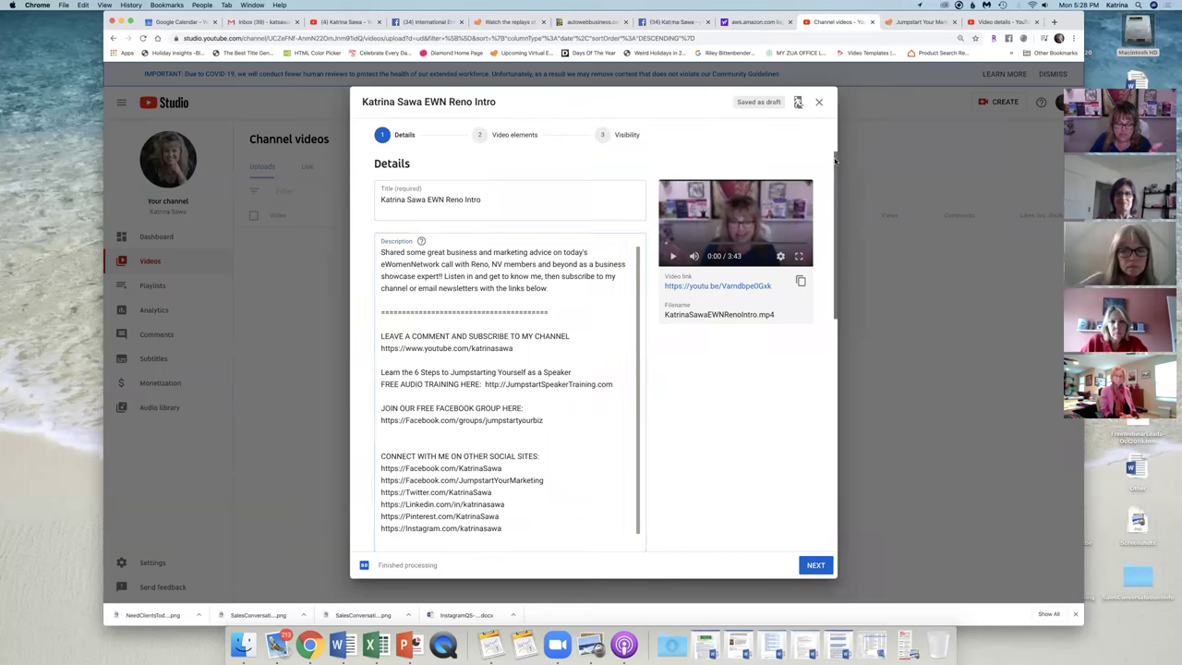
- Try the suggested thumbnails for the video and select the first one
left_click_drag(835, 162, 824, 438)
left_click(608, 275)
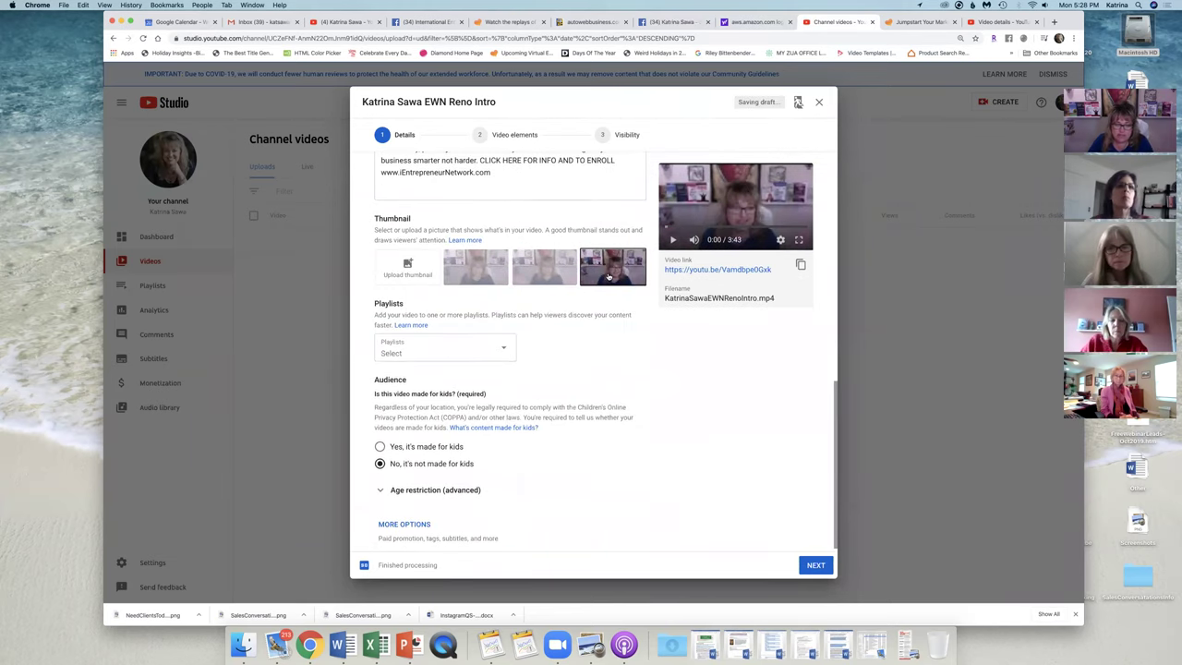
left_click(549, 271)
left_click(499, 270)
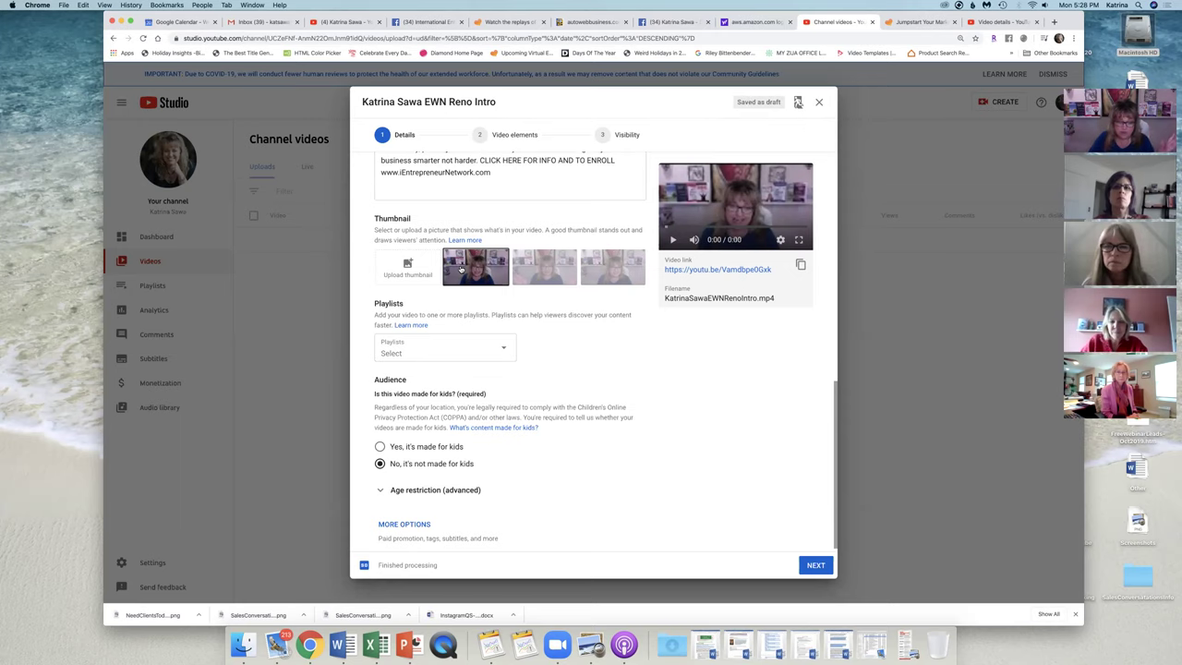
- In Finder, locate the EWN Reno intro MP4 in the 2020-04-20 12.54.55 recording folder inside Documents > Zoom and preview it
left_click(241, 639)
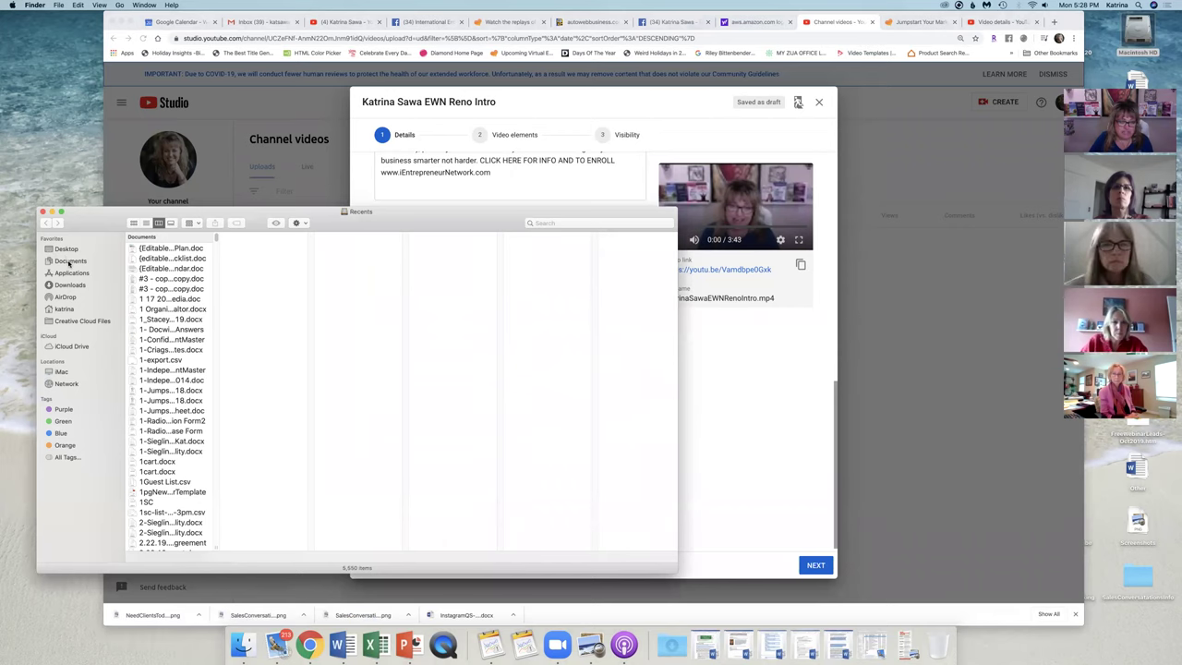
left_click(70, 261)
left_click(149, 299)
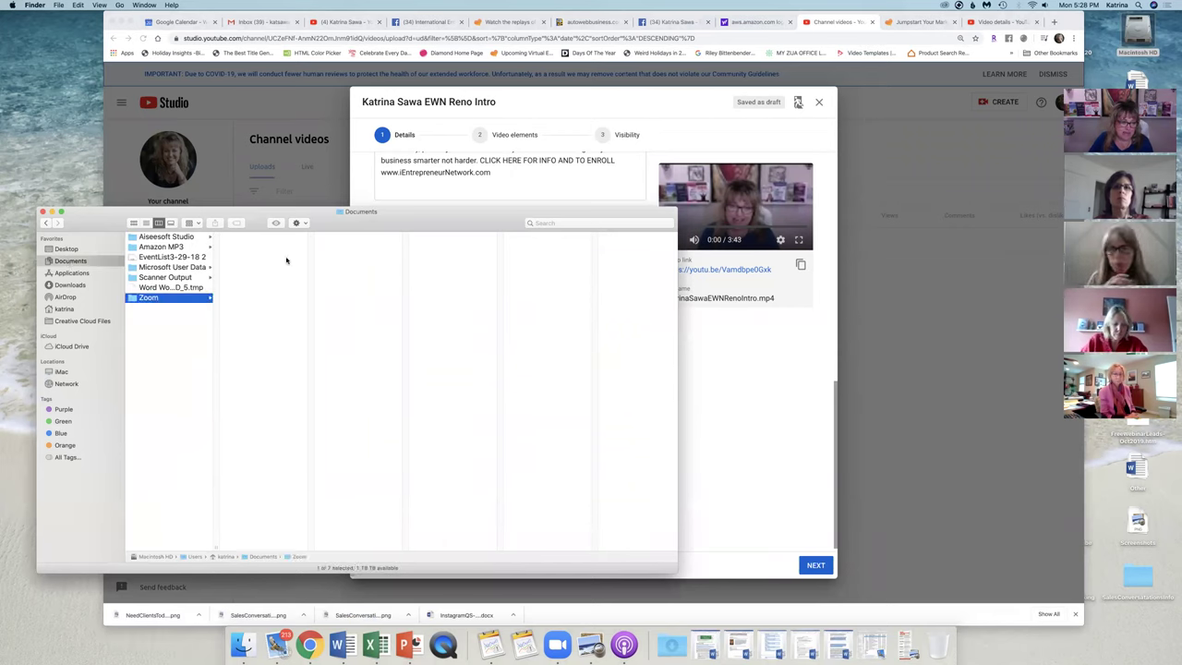
left_click_drag(312, 249, 316, 555)
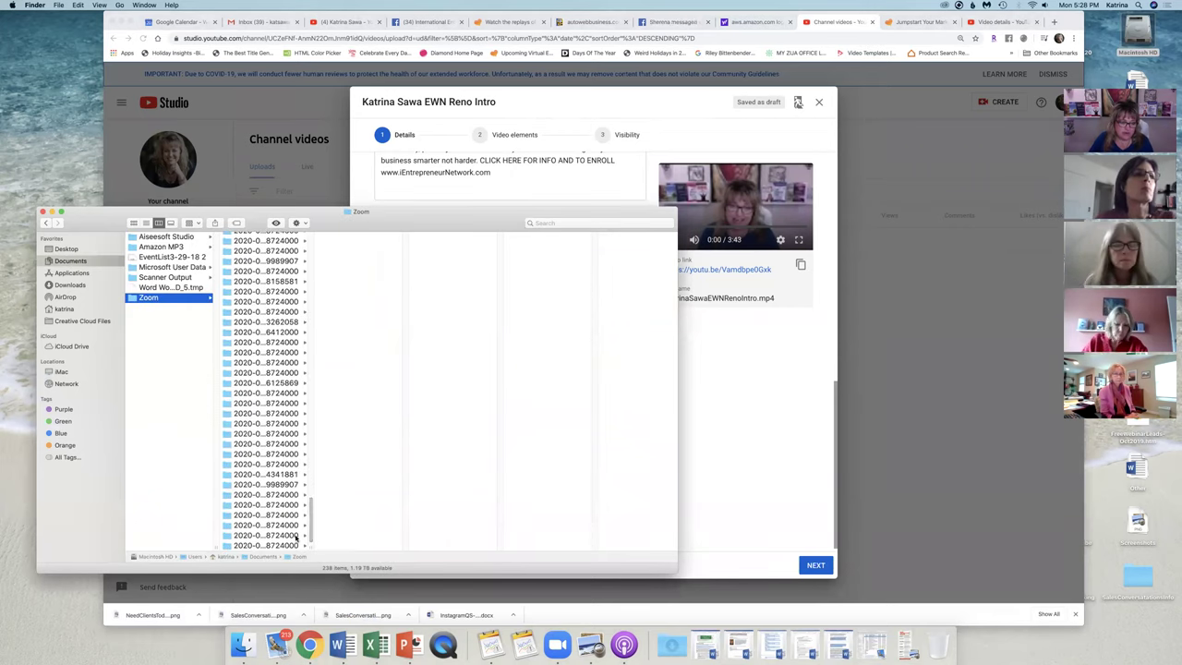
left_click(294, 535)
left_click(363, 247)
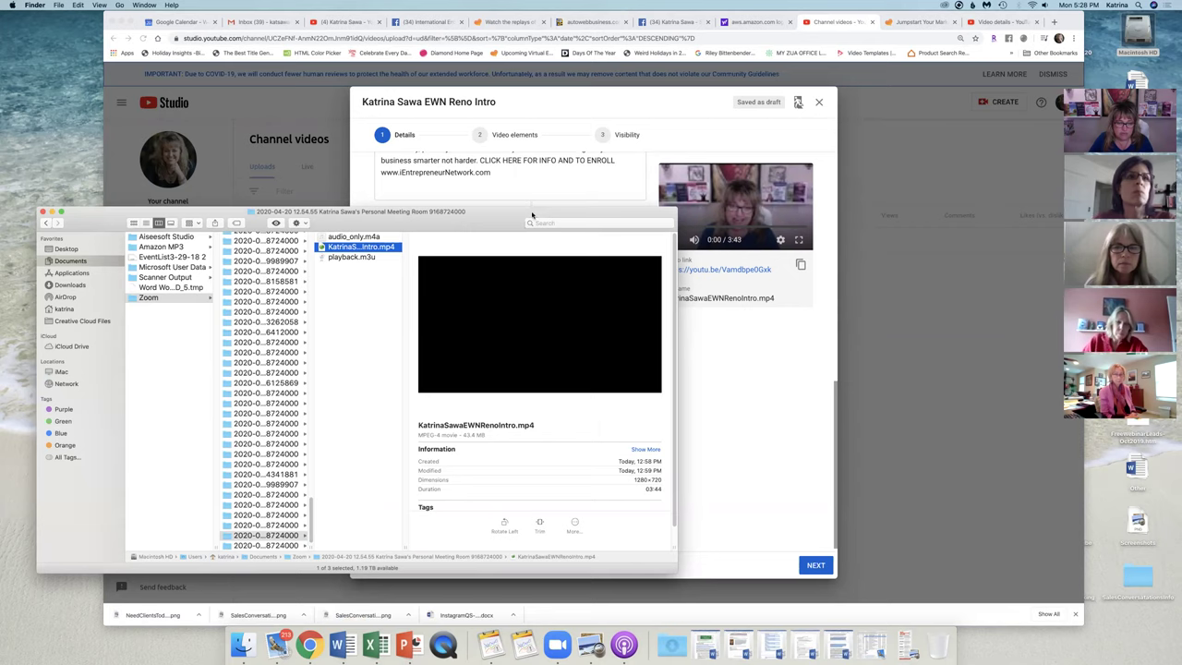
left_click_drag(532, 211, 523, 168)
left_click(549, 339)
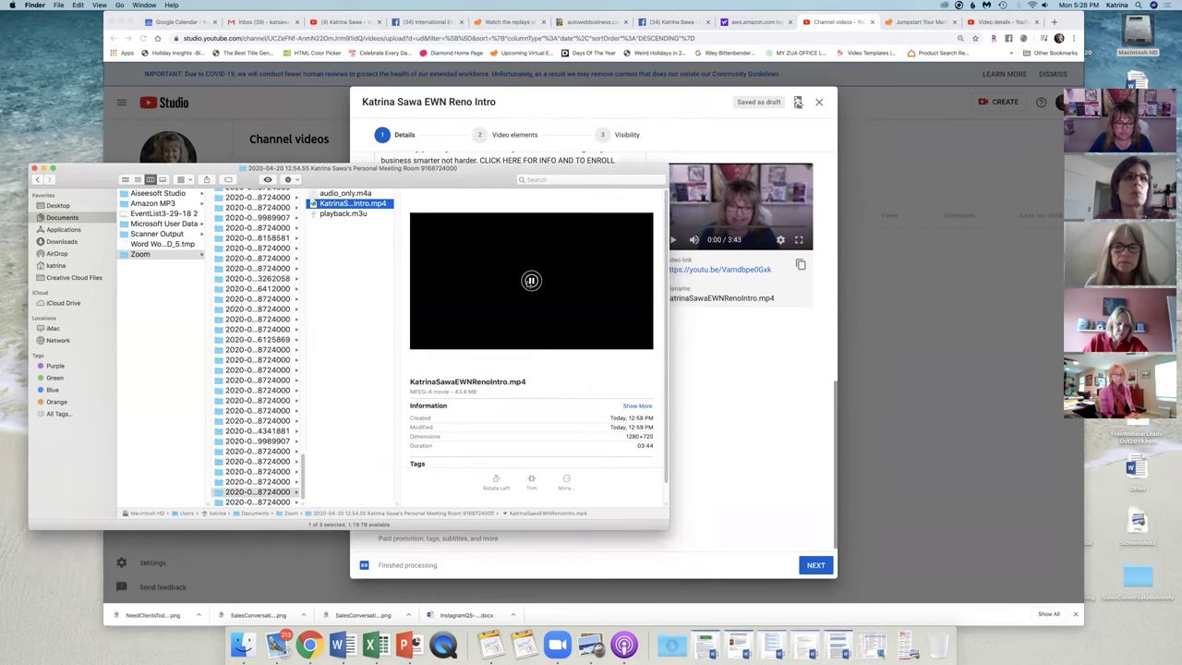
- Open the EWN Reno intro MP4 in QuickTime Player and play it
right_click(377, 205)
mouse_move(415, 216)
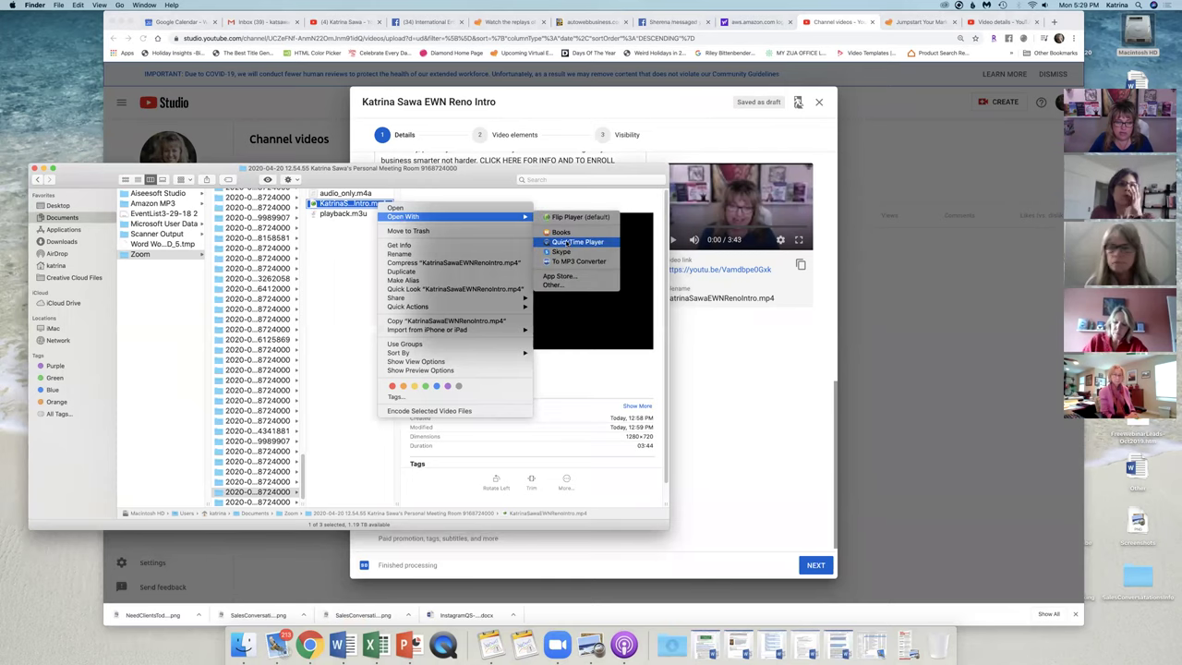
left_click(565, 241)
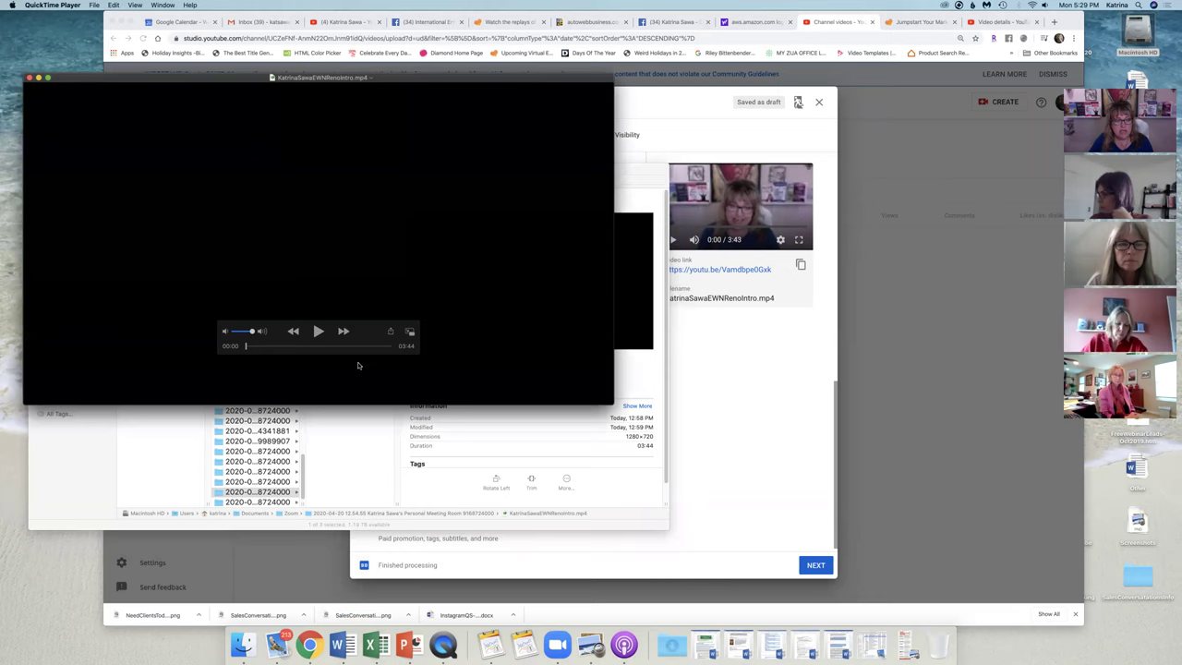
key("space")
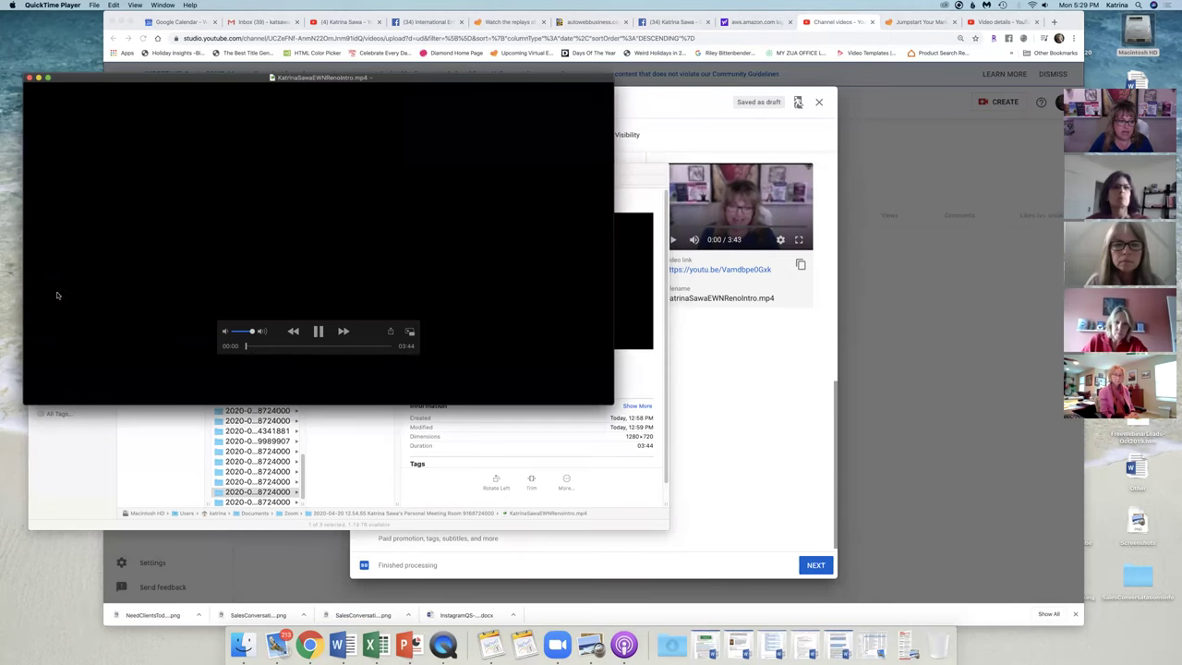
left_click(319, 330)
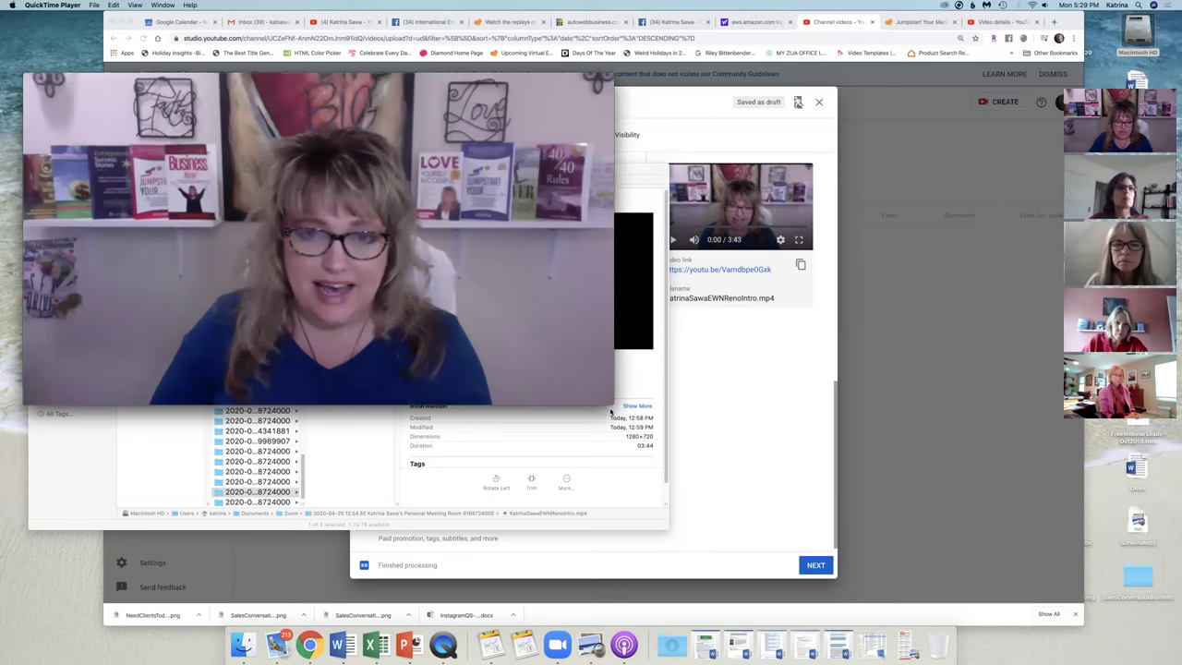
- Capture a screenshot of the intro video frame from a reduced QuickTime Player window and return to the YouTube video details in Chrome
left_click_drag(610, 403, 358, 353)
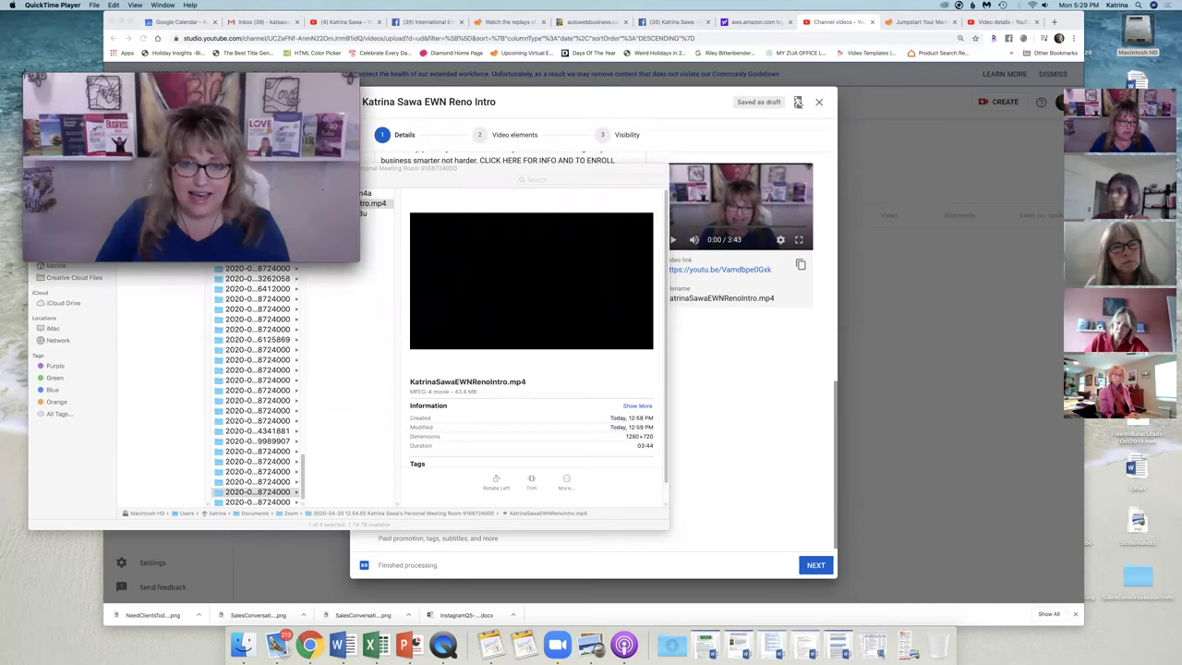
left_click_drag(24, 73, 353, 259)
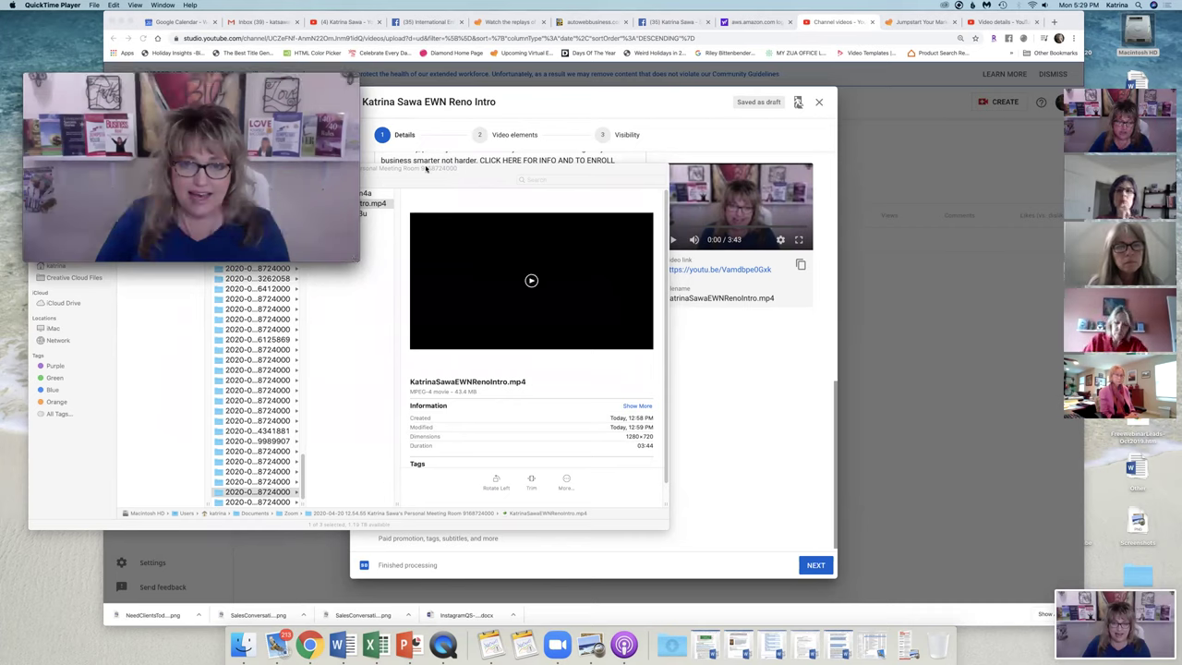
left_click(450, 182)
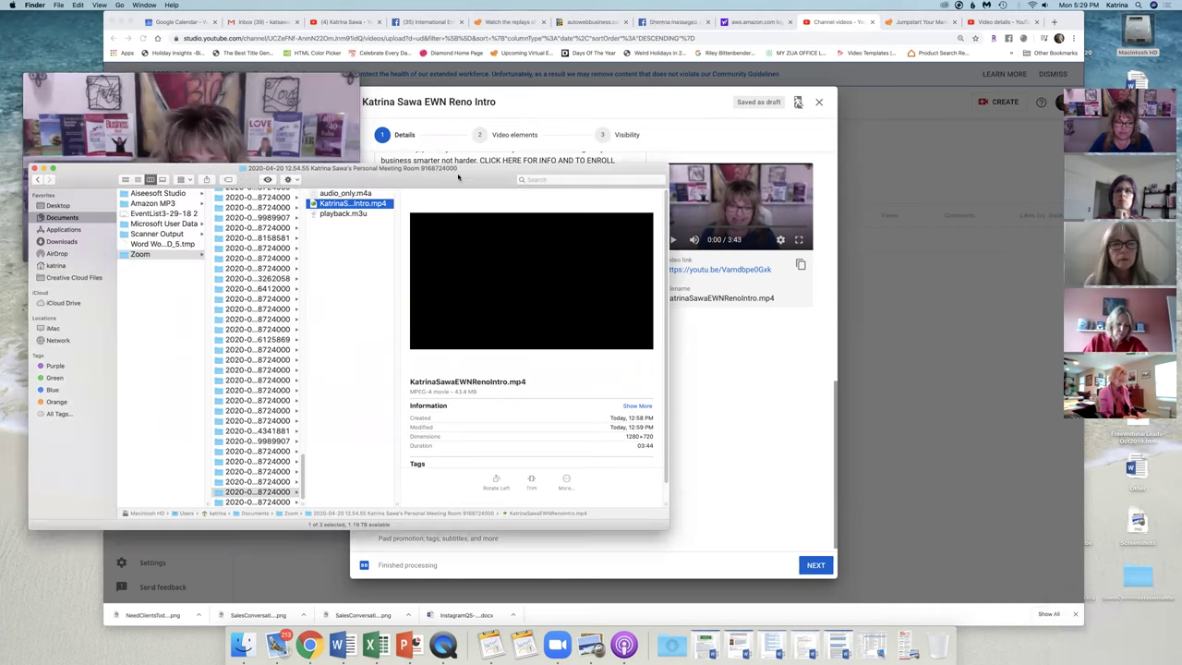
left_click(780, 384)
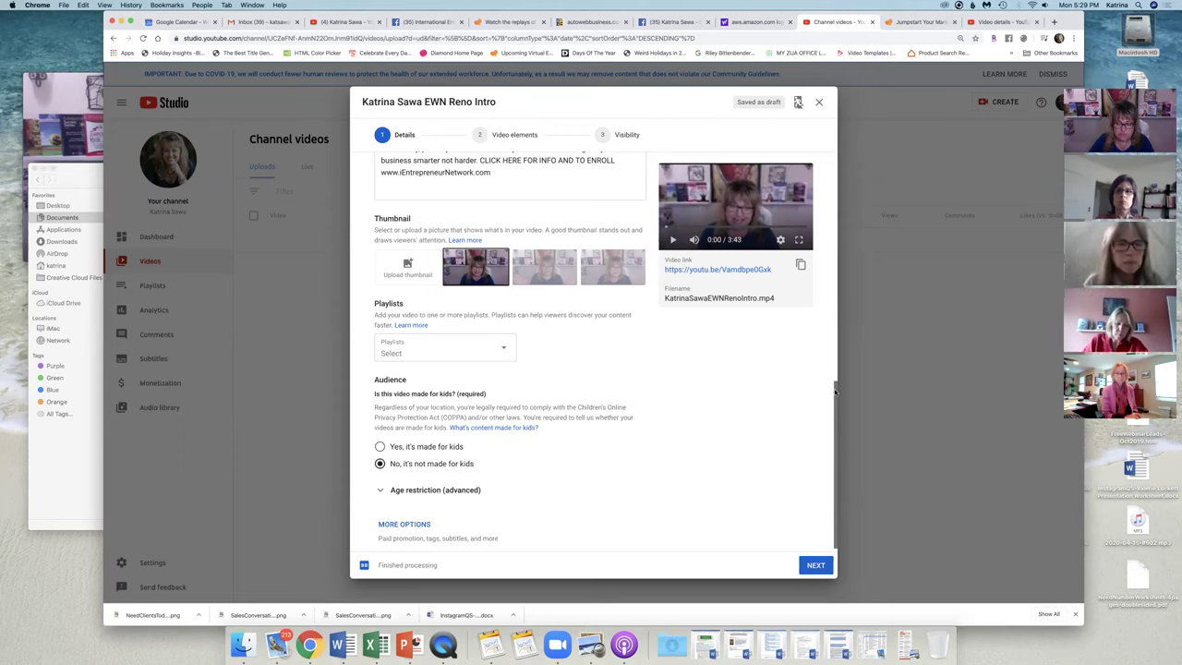
left_click(69, 79)
left_click(190, 213)
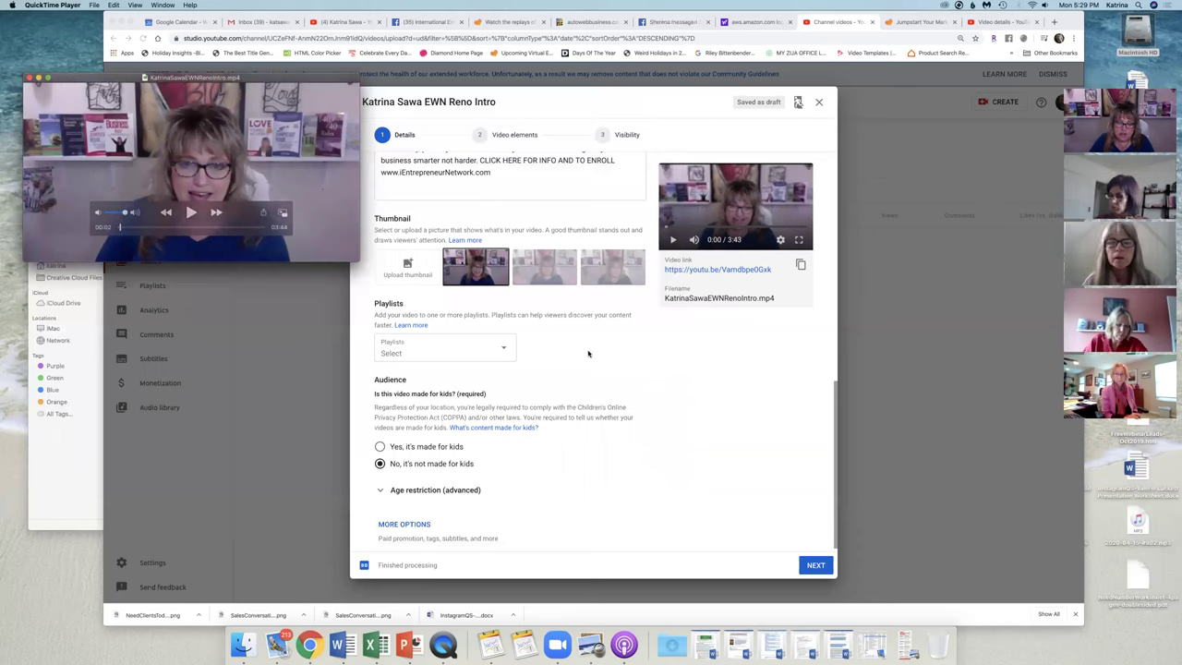
left_click(565, 171)
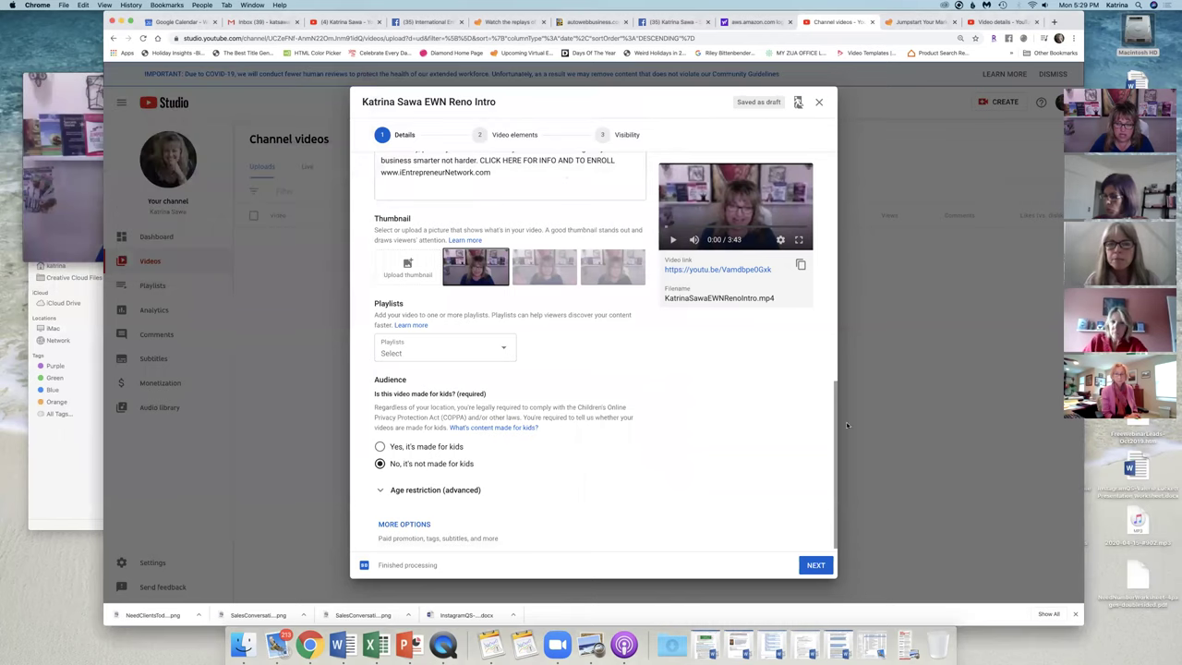
- Upload the Desktop image Screen Shot 2020-04-20 at 5.29.18 PM as the video's custom thumbnail
scroll(833, 361, "up", 10)
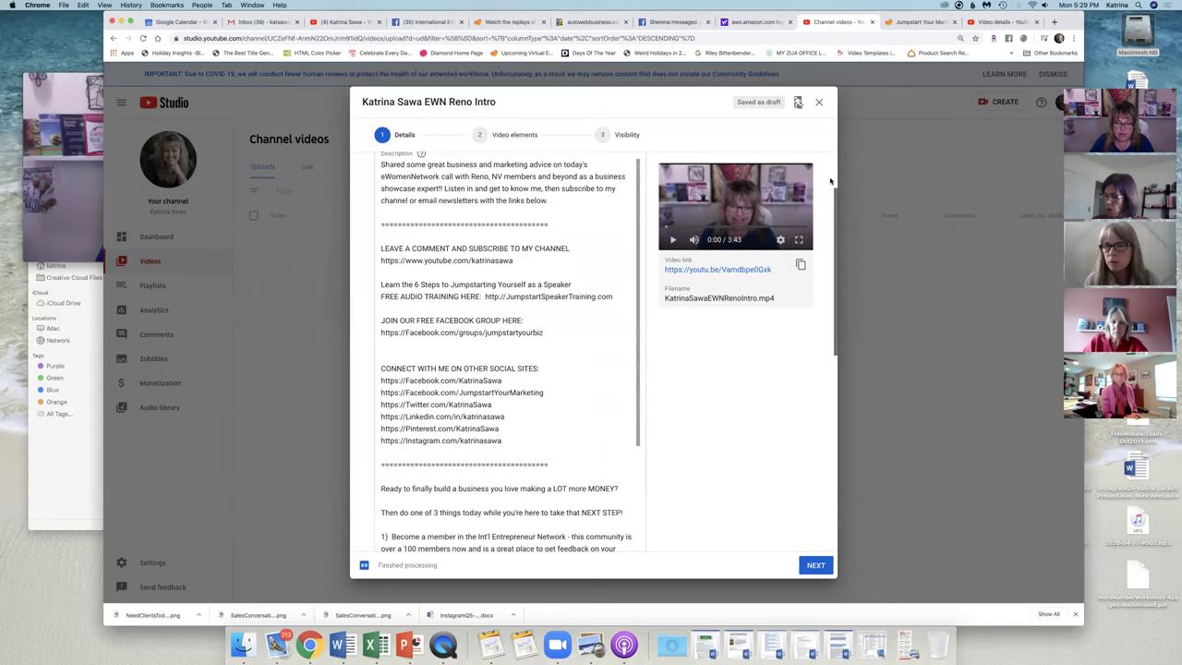
left_click_drag(834, 250, 837, 336)
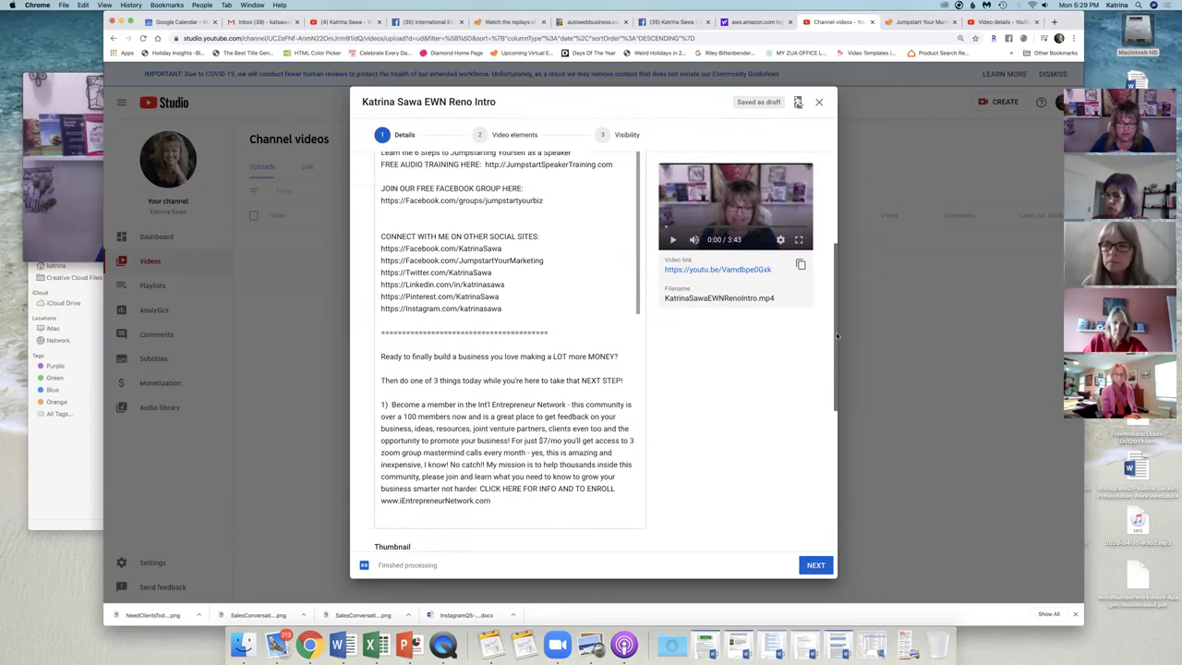
scroll(837, 336, "down", 2)
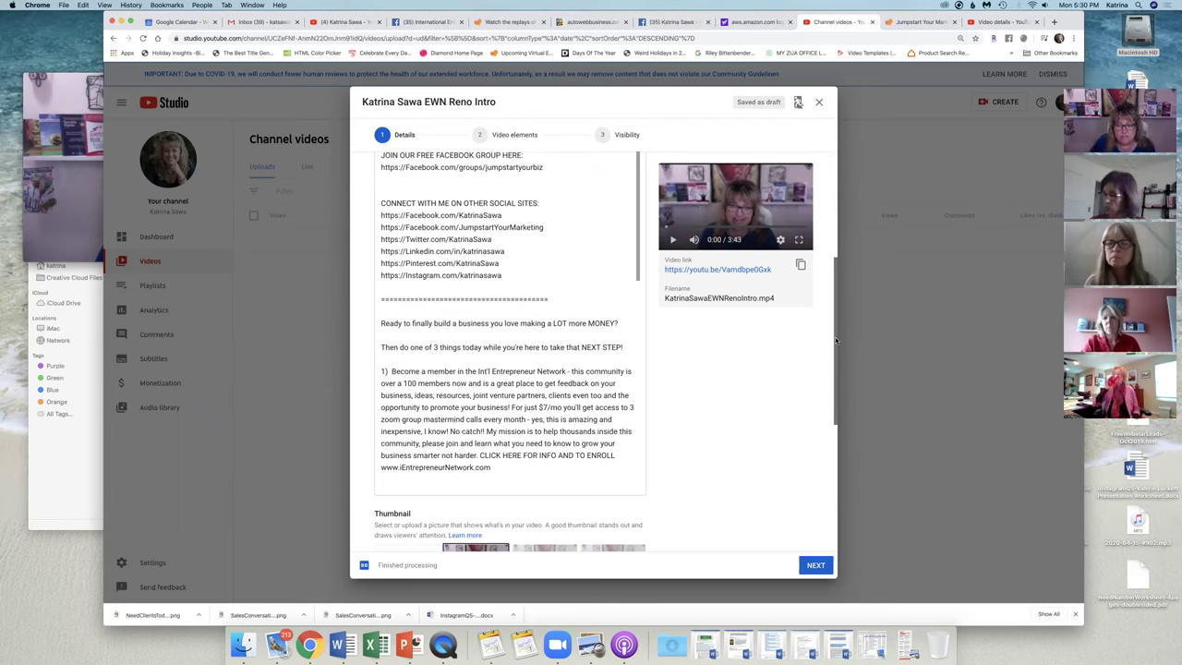
left_click_drag(834, 342, 835, 446)
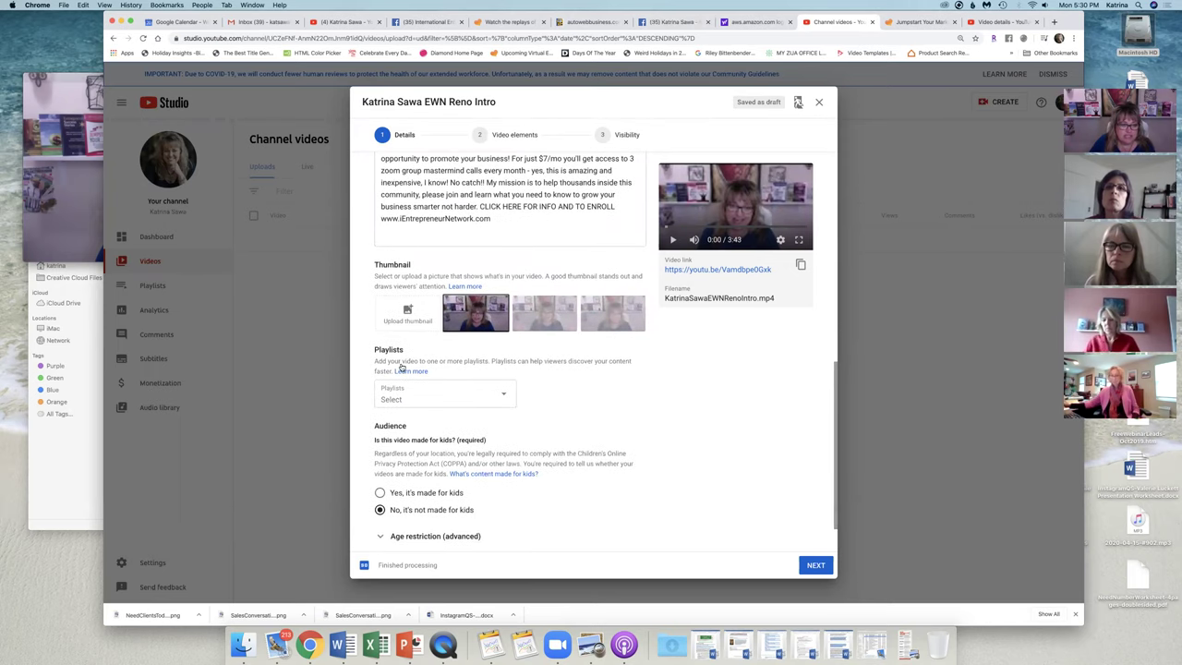
left_click(407, 310)
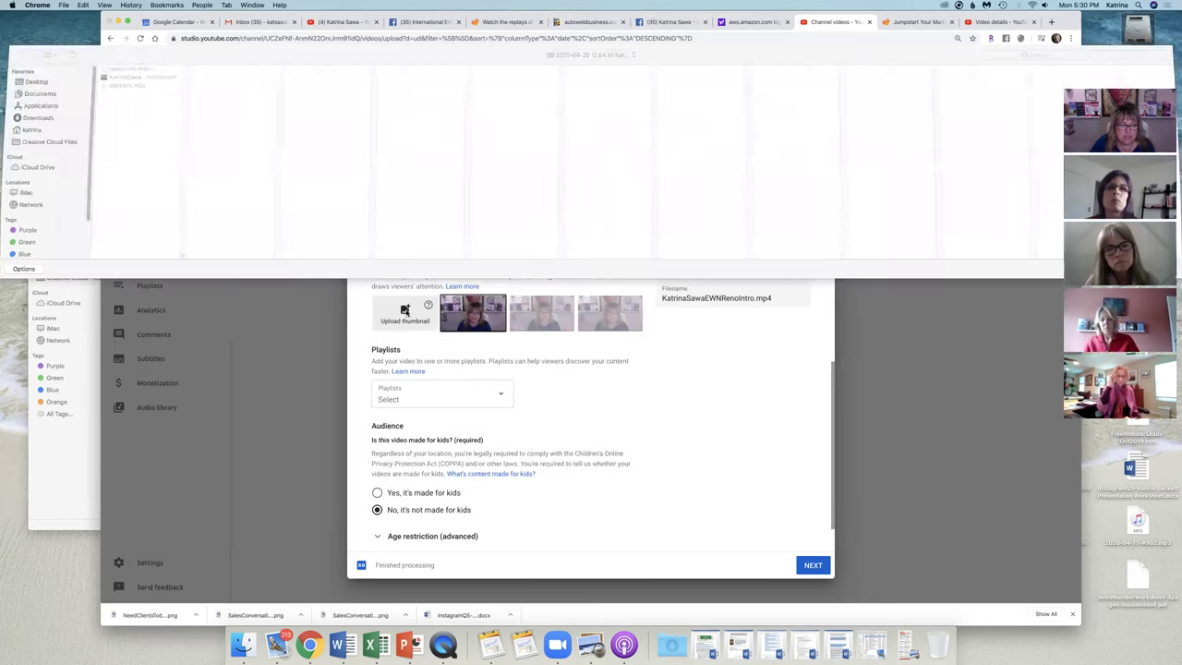
left_click(29, 82)
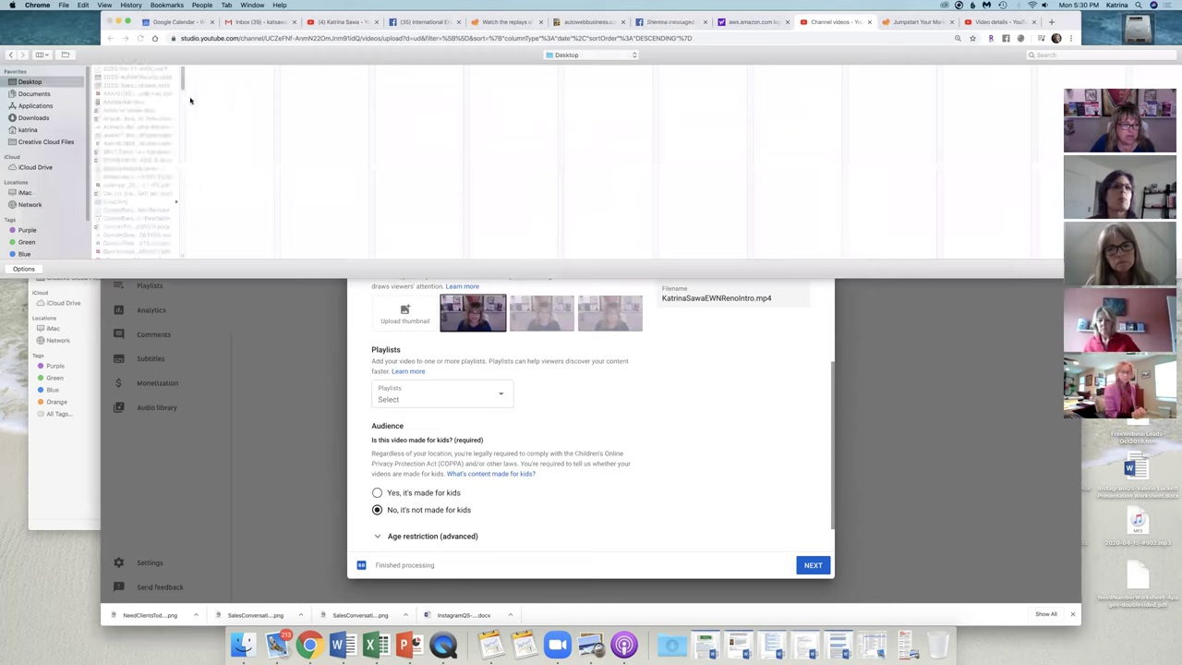
left_click_drag(181, 73, 183, 211)
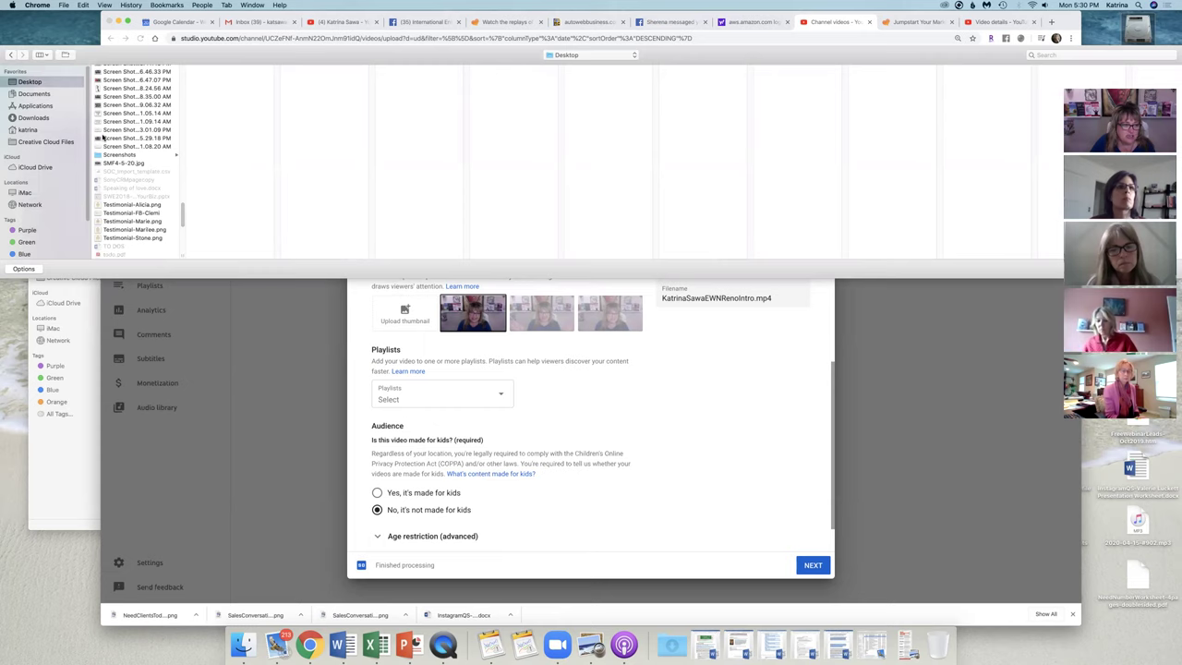
left_click(136, 137)
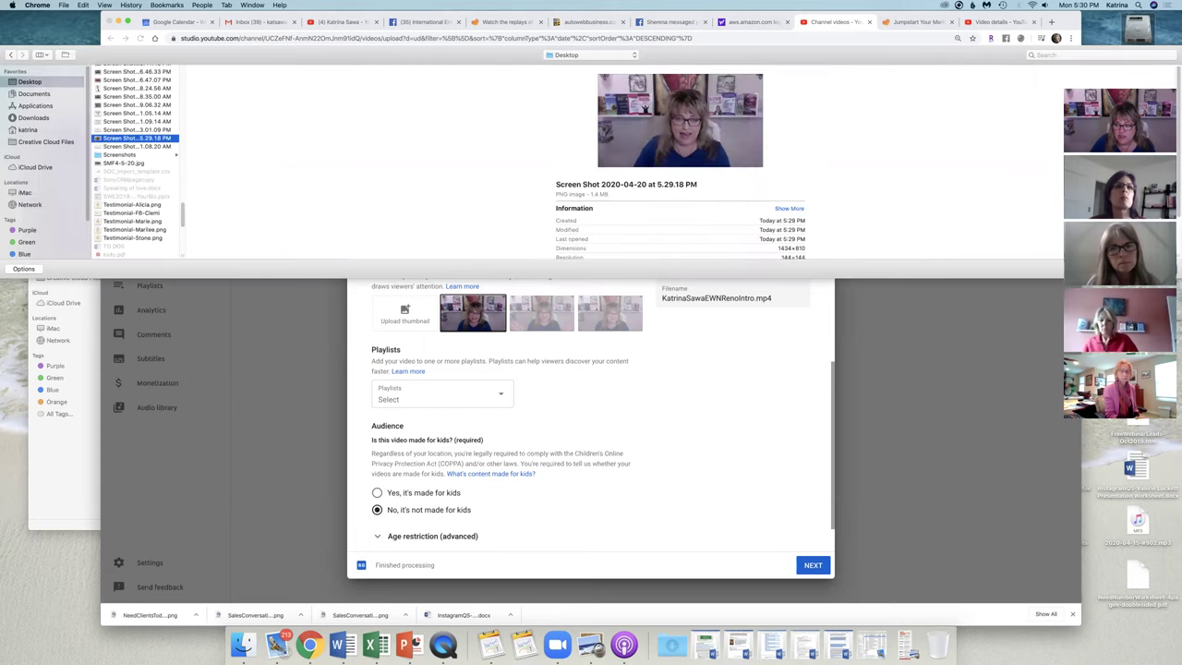
left_click_drag(1137, 89, 1056, 157)
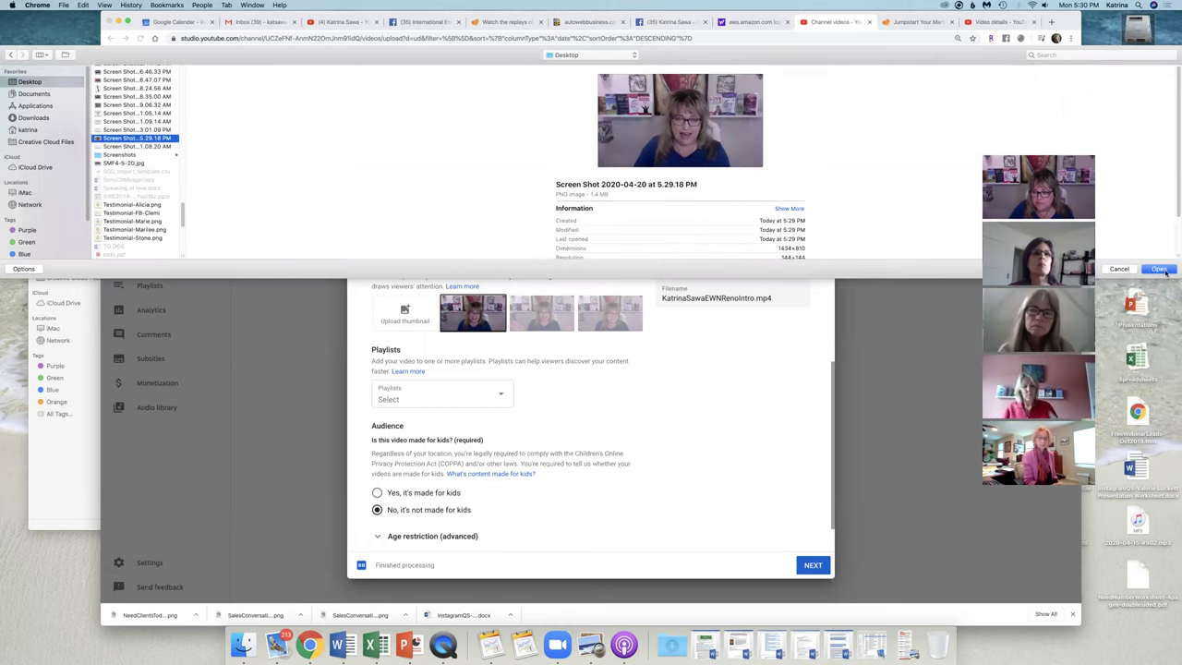
left_click(1160, 268)
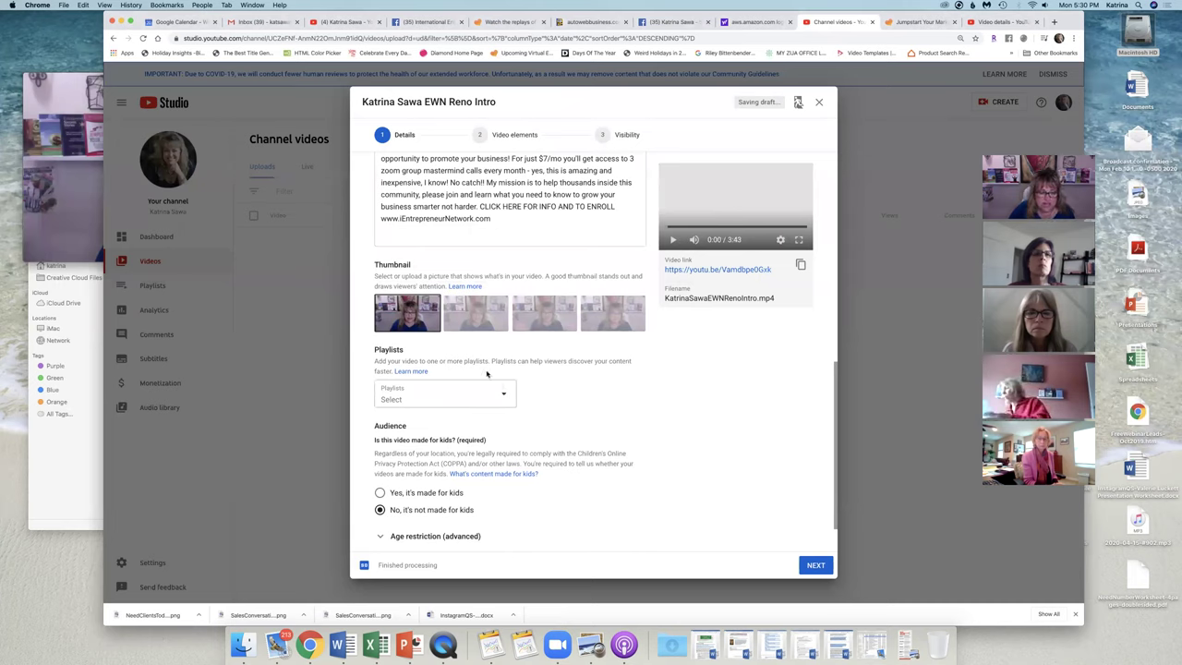
- Add the video to the channel's interviews and TV playlist
left_click(503, 394)
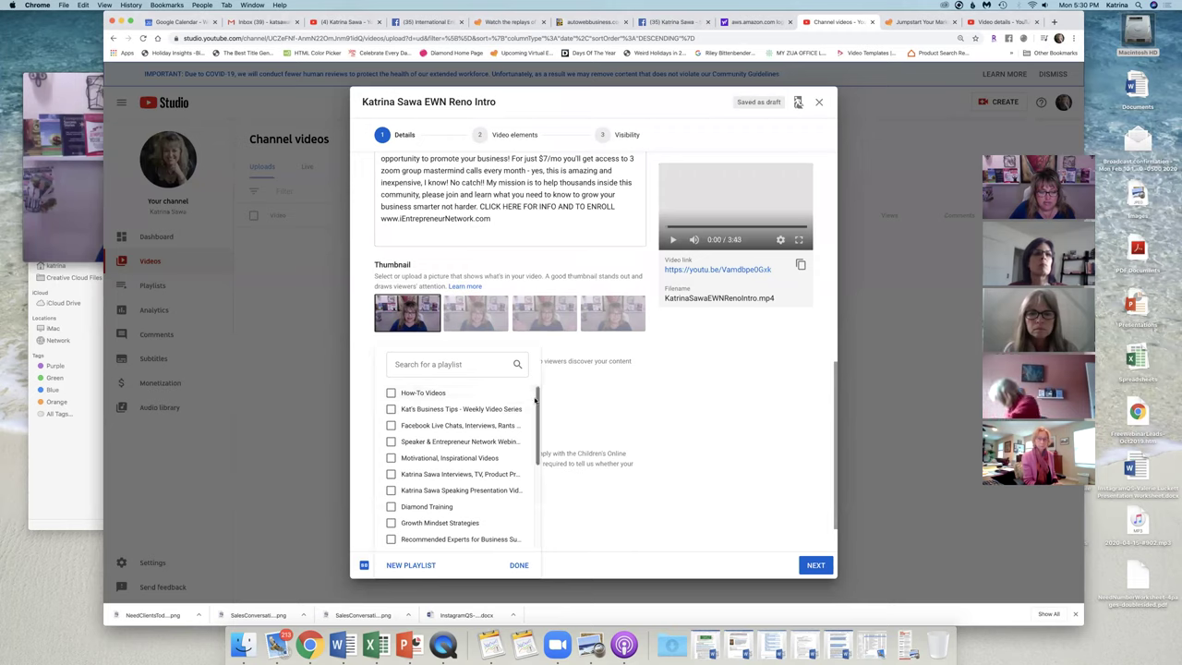
mouse_move(536, 395)
left_mouse_down()
mouse_move(532, 501)
mouse_move(537, 399)
left_mouse_up()
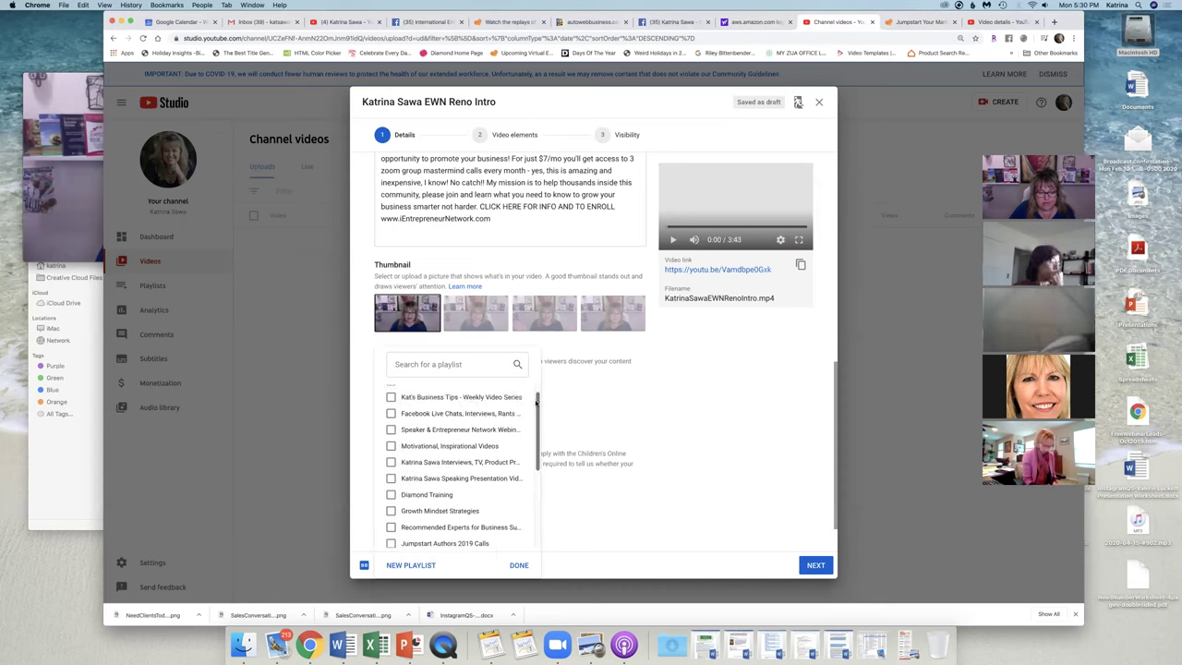
left_click(391, 463)
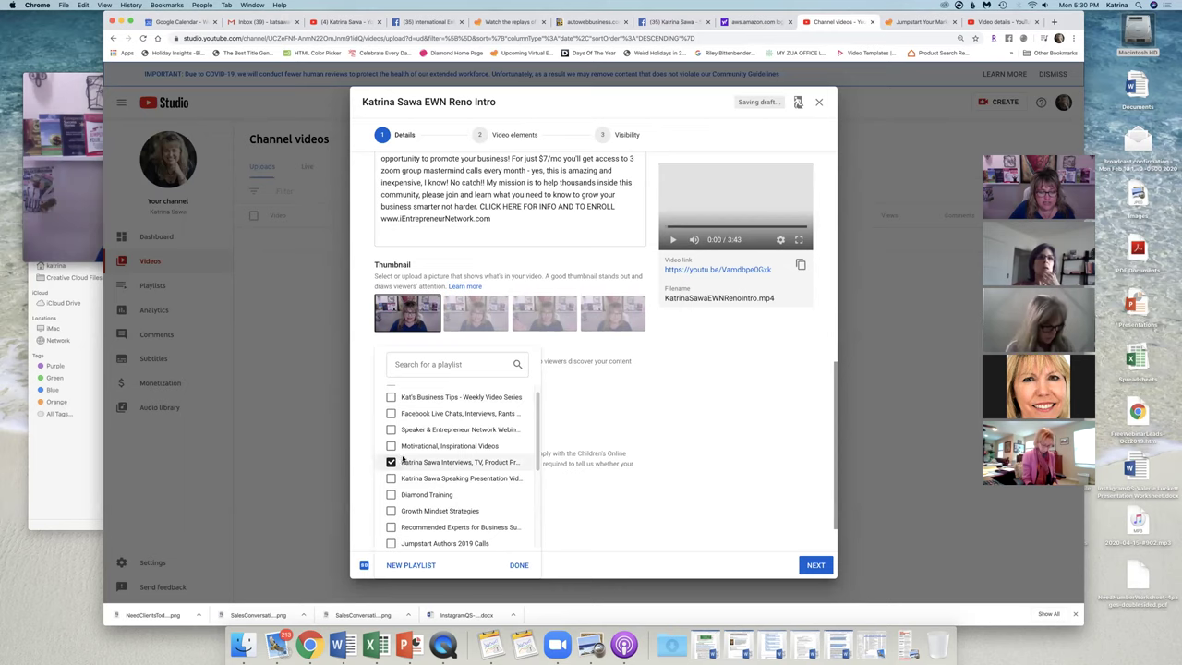
left_click(520, 565)
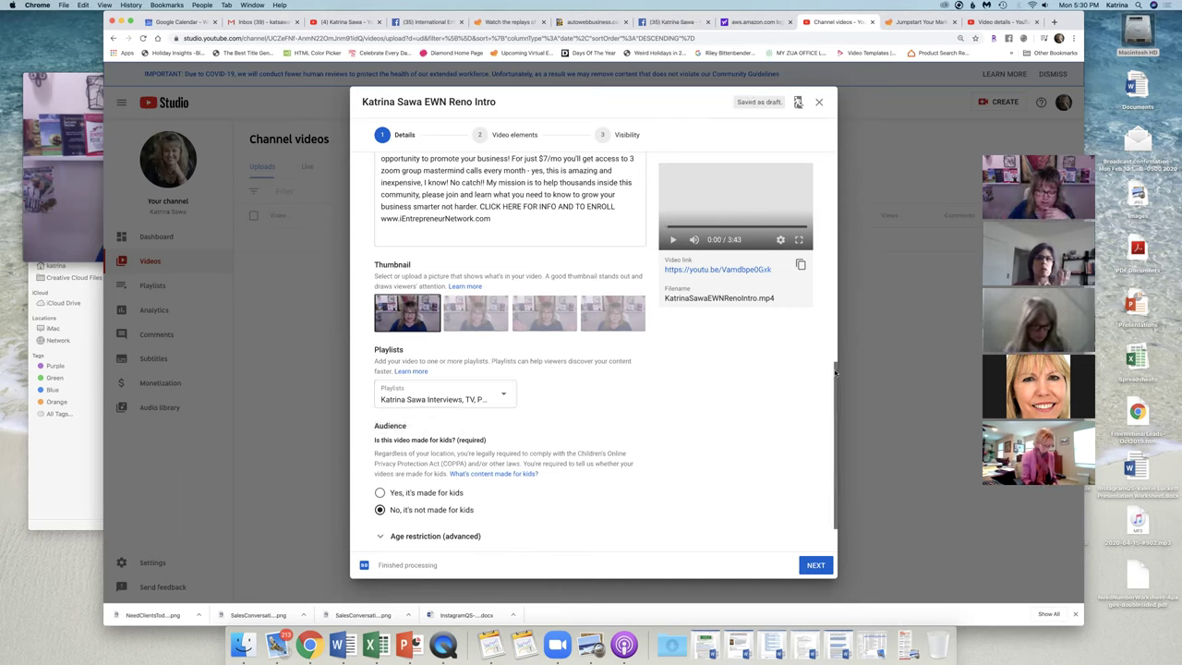
- Set the video's audience to "Yes, it's made for kids"
left_click_drag(834, 372, 833, 400)
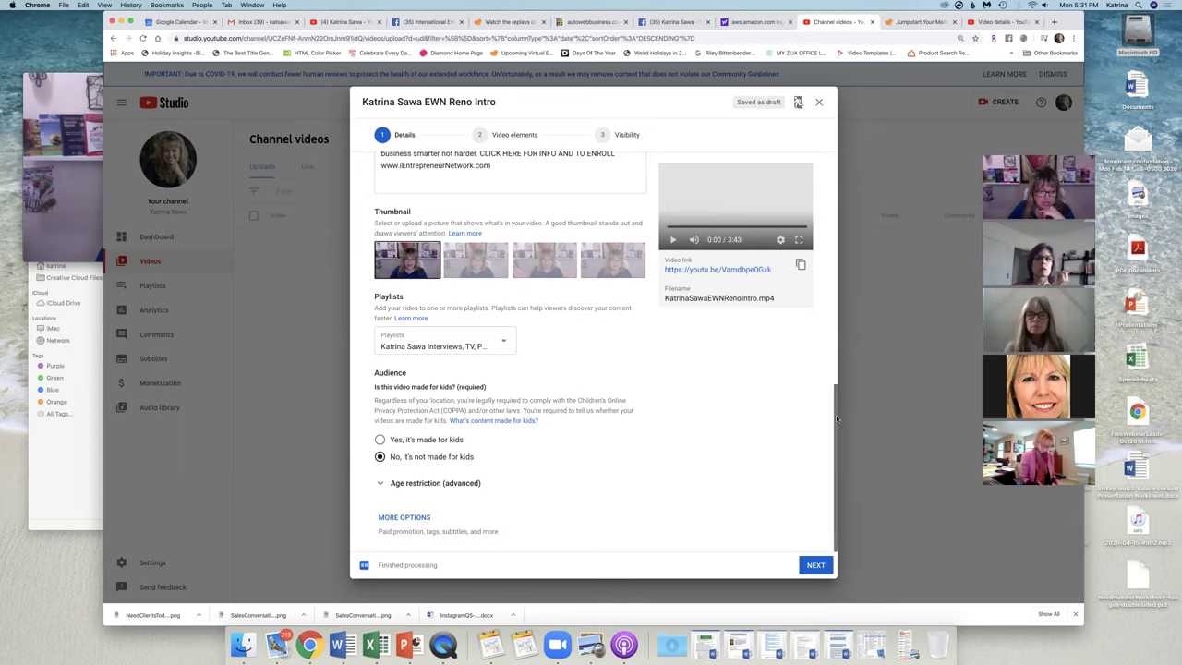
left_click(380, 439)
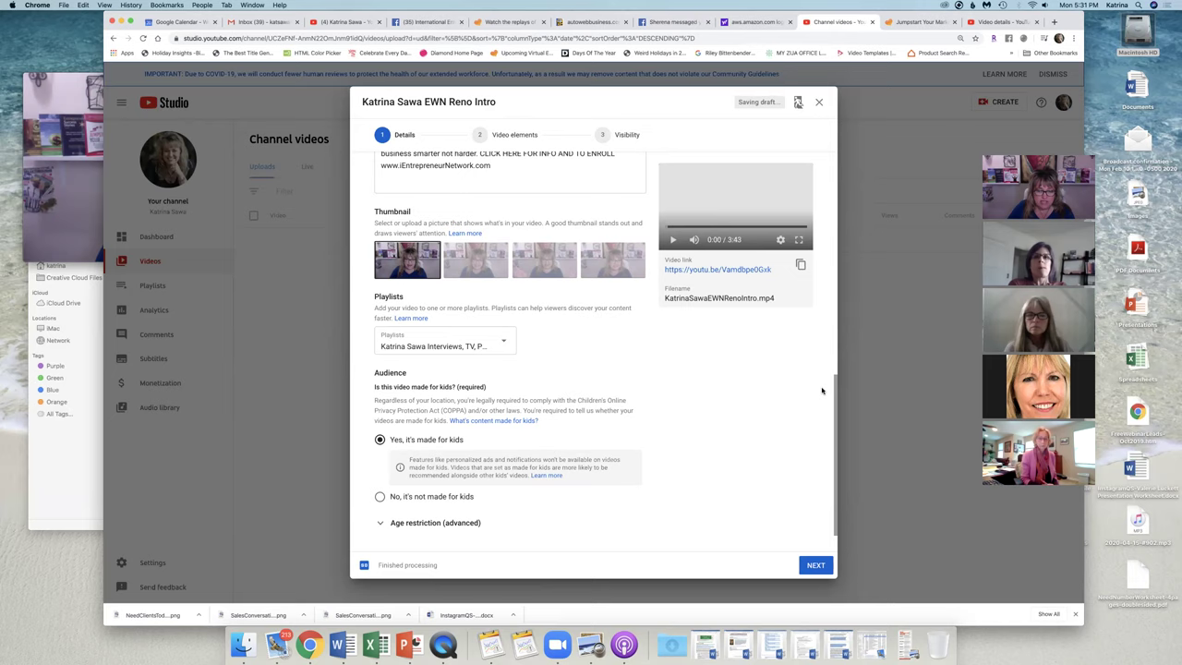
scroll(829, 441, "down", 2)
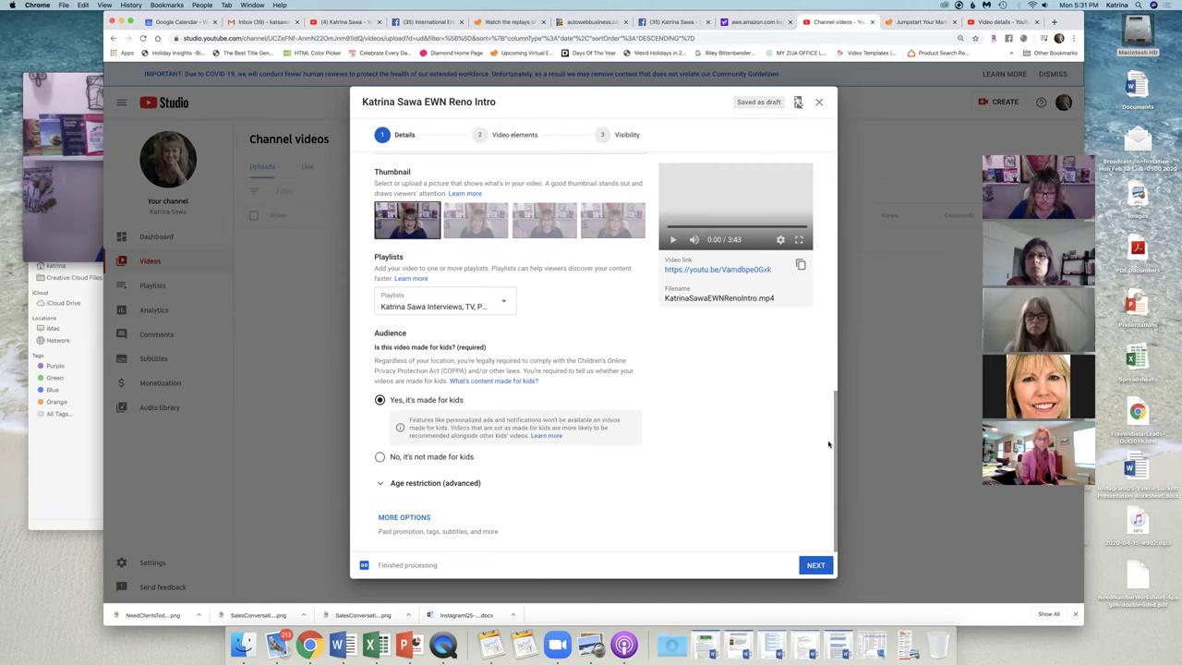
- Expand the additional video options and remove the tags starting a business, small business training and entrepreneur training
left_click(407, 517)
left_click_drag(835, 322, 830, 395)
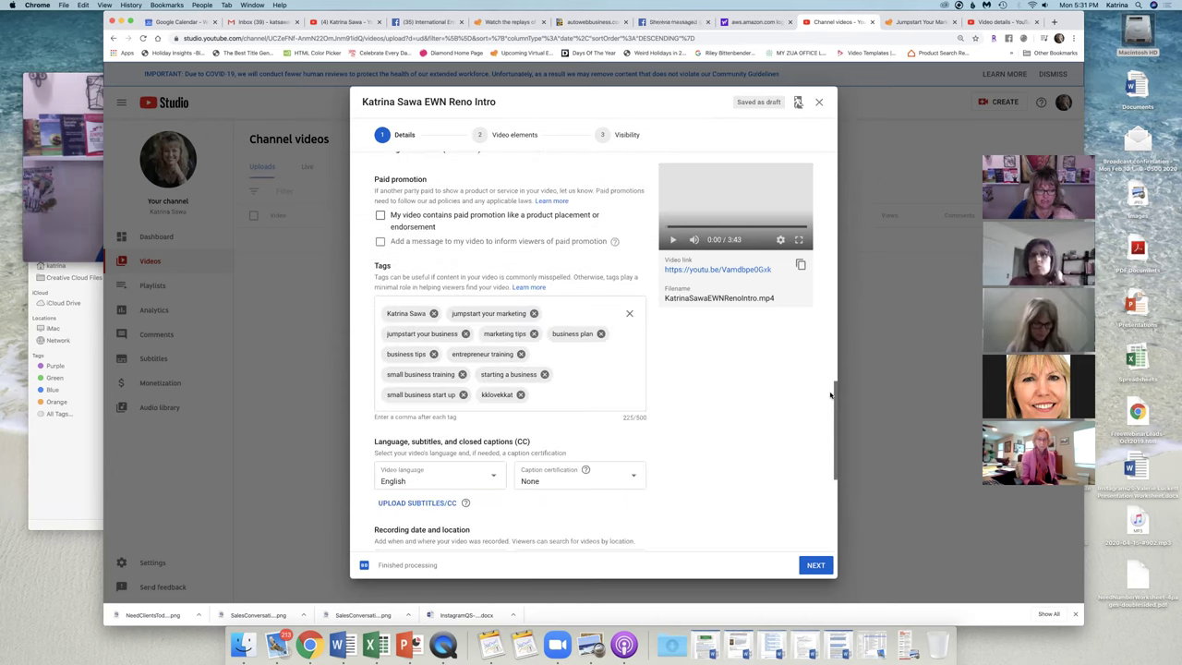
scroll(831, 392, "up", 2)
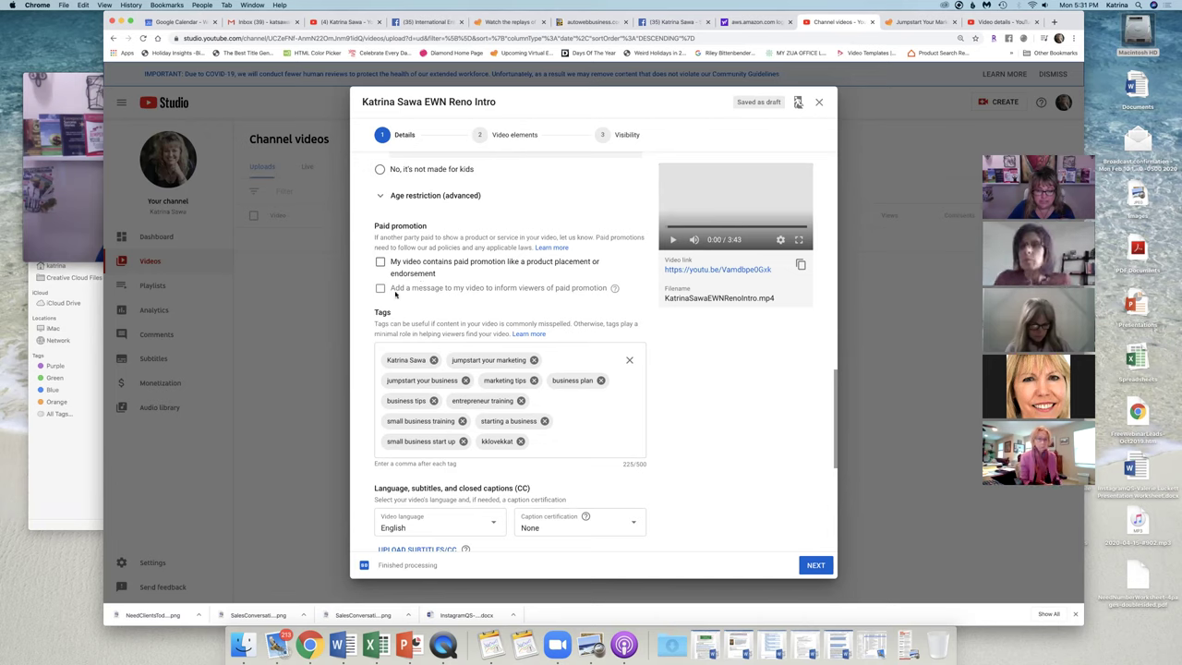
left_click(380, 262)
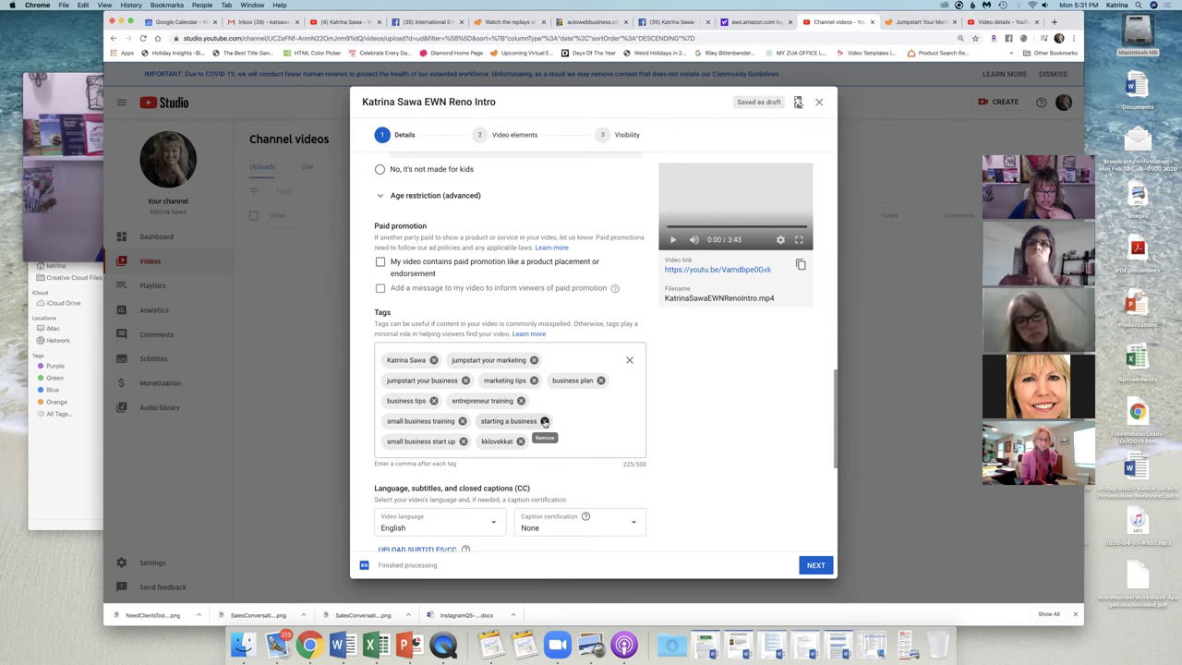
left_click(544, 421)
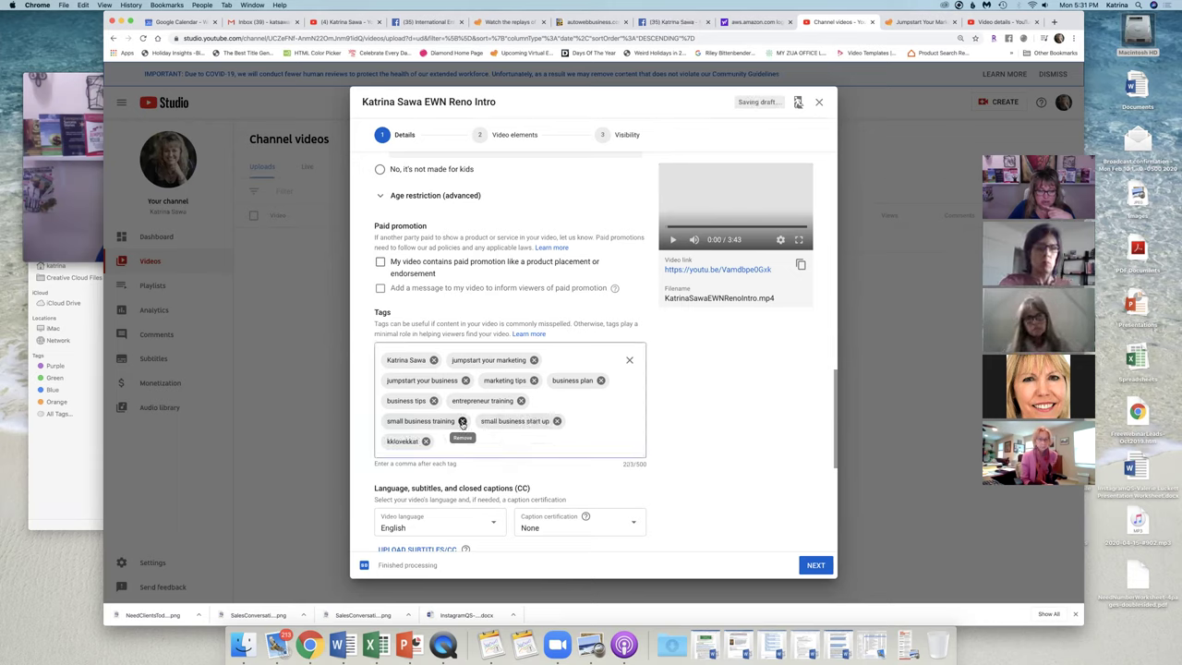
left_click(462, 421)
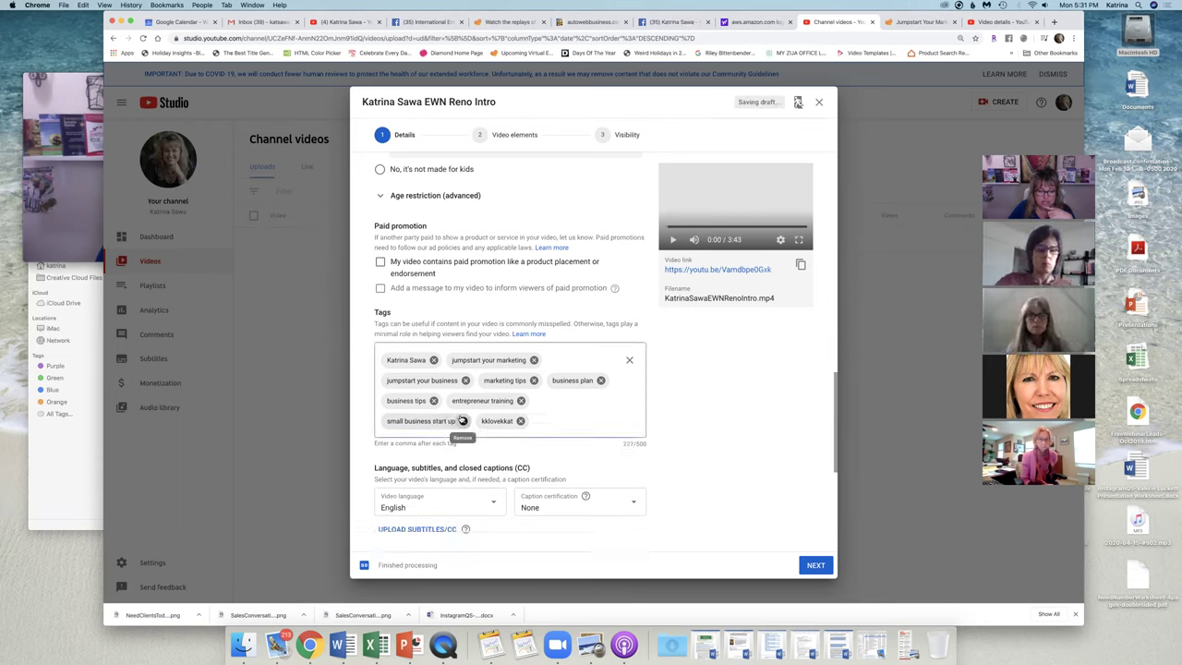
left_click(521, 401)
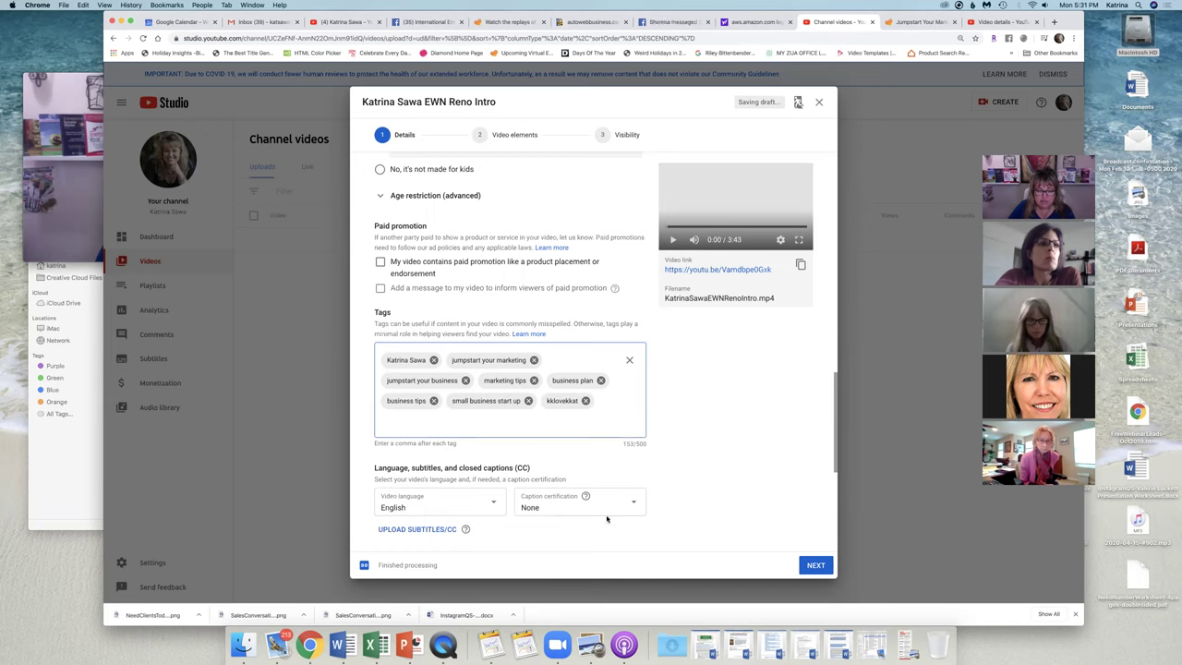
- Disable embedding and publishing to the subscriptions feed with subscriber notification for the video
left_click_drag(834, 386, 833, 451)
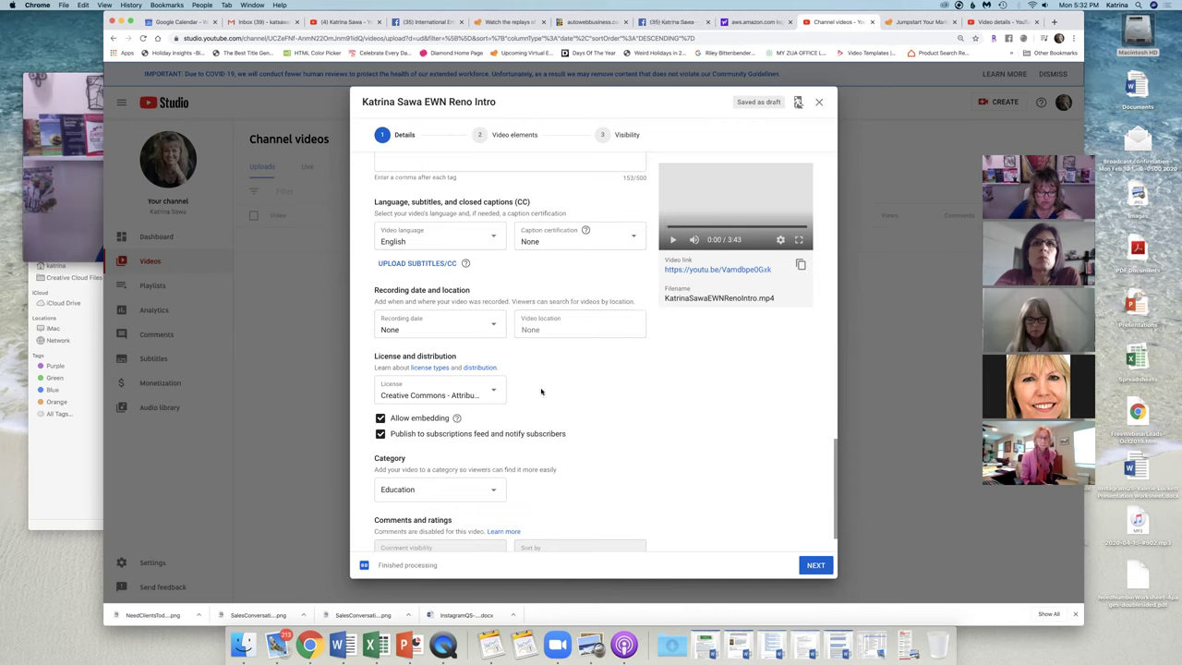
scroll(835, 469, "down", 2)
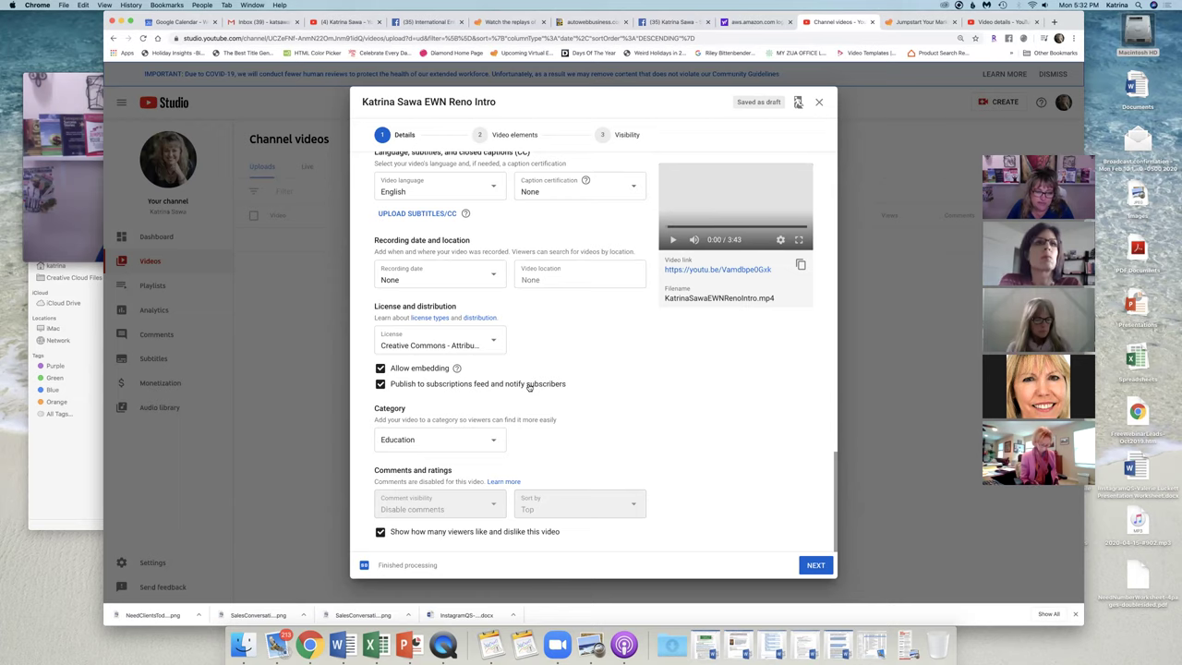
left_click(379, 384)
left_click(380, 369)
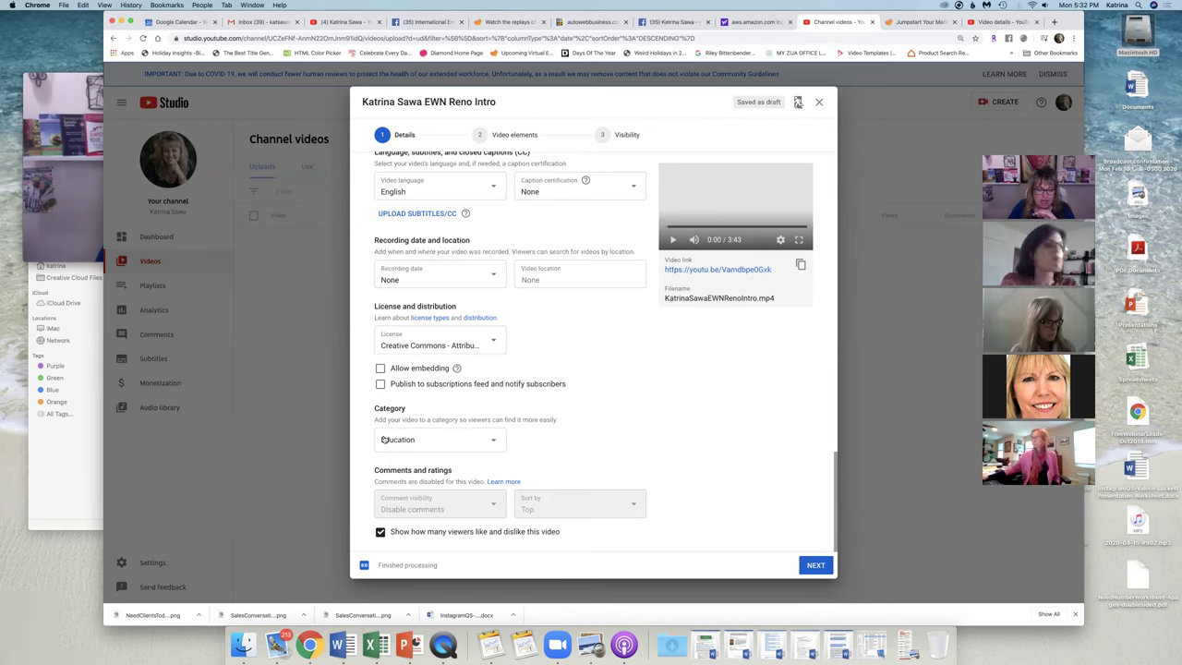
- Choose Education as the video category and continue to the Video elements stage
left_click(493, 440)
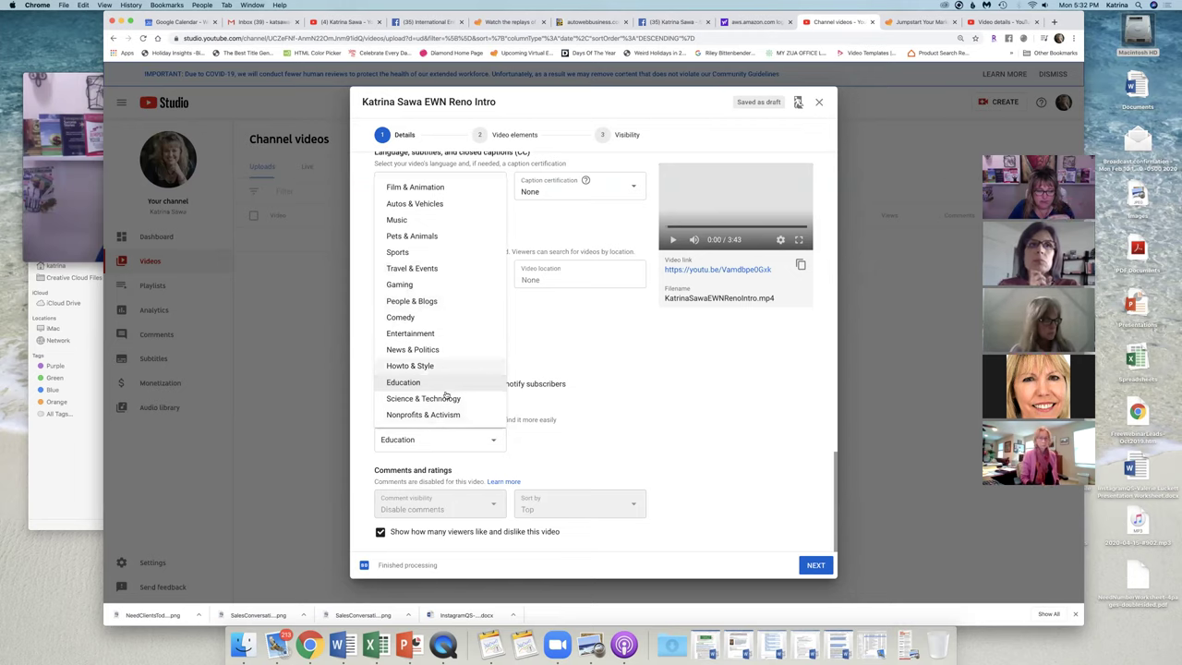
left_click(403, 382)
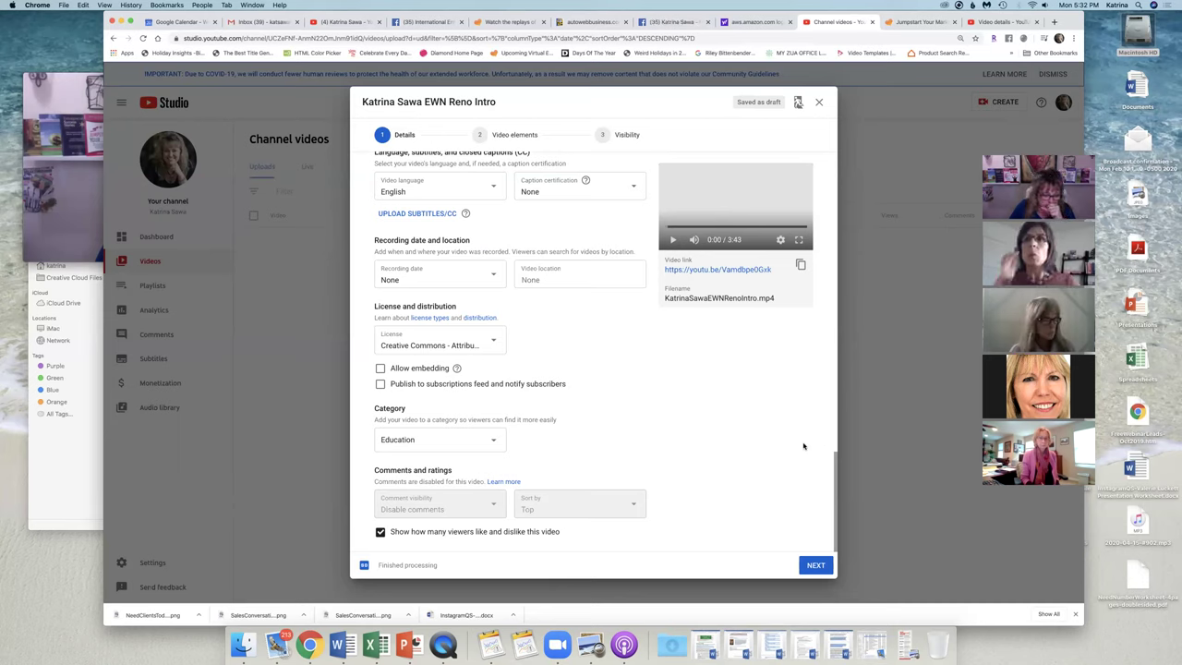
left_click(812, 562)
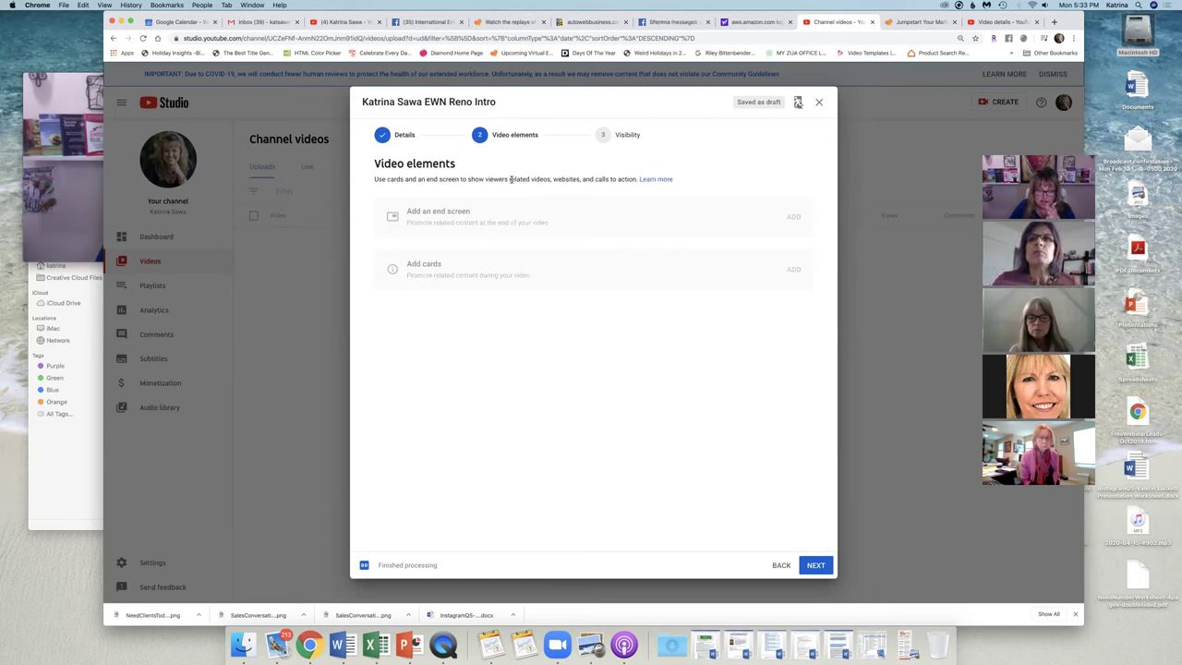
- Continue to the Visibility stage and check the explanation of the instant Premiere option
left_click(815, 565)
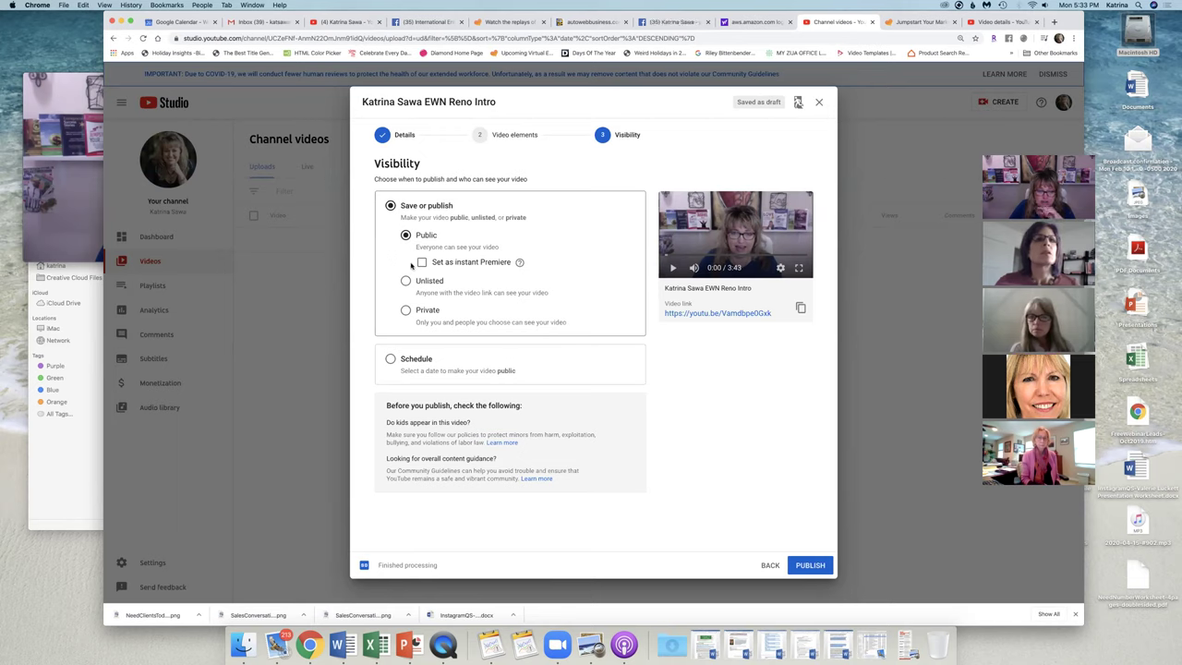
mouse_move(520, 263)
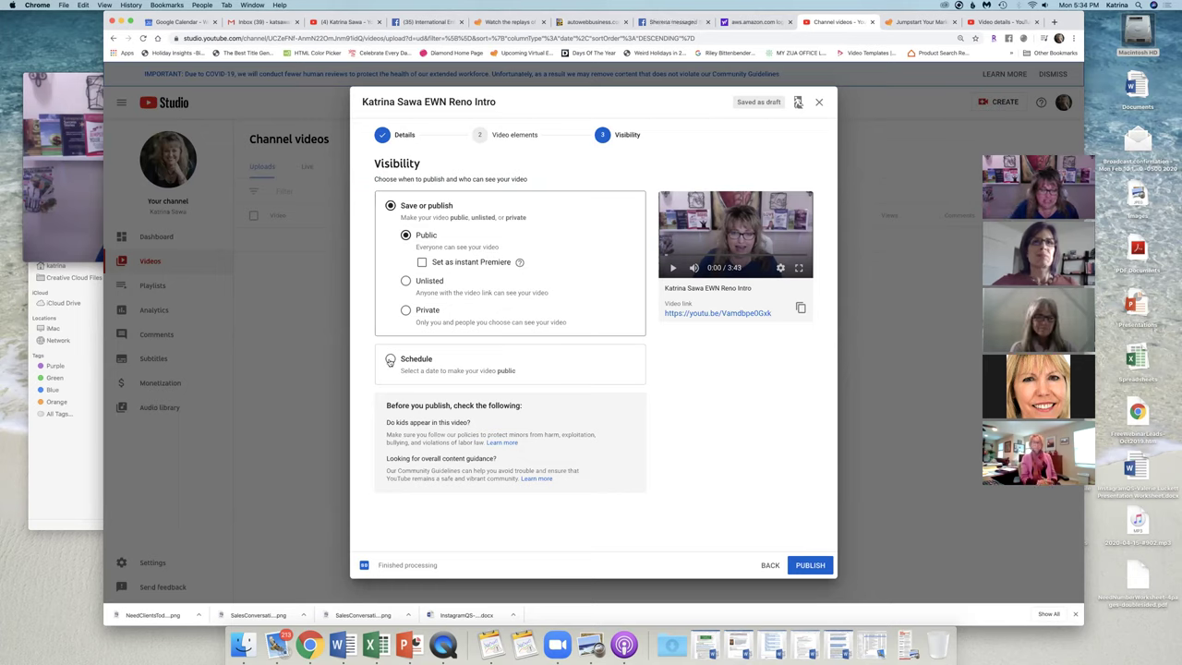
left_click(390, 358)
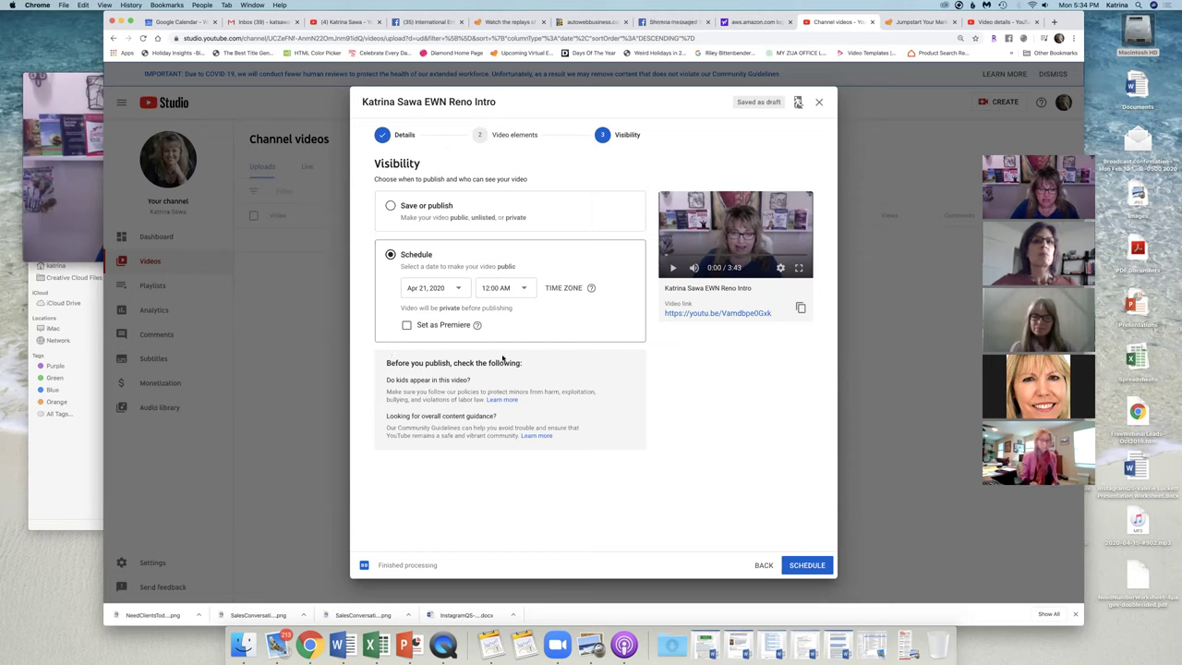
left_click(456, 286)
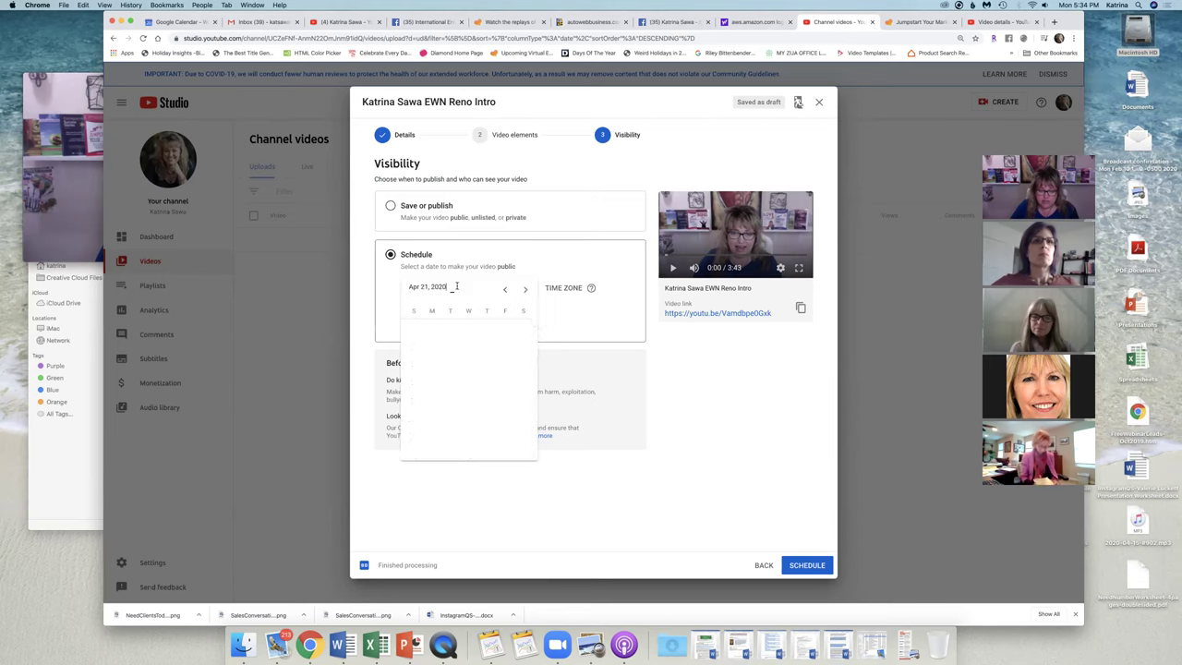
left_click(566, 249)
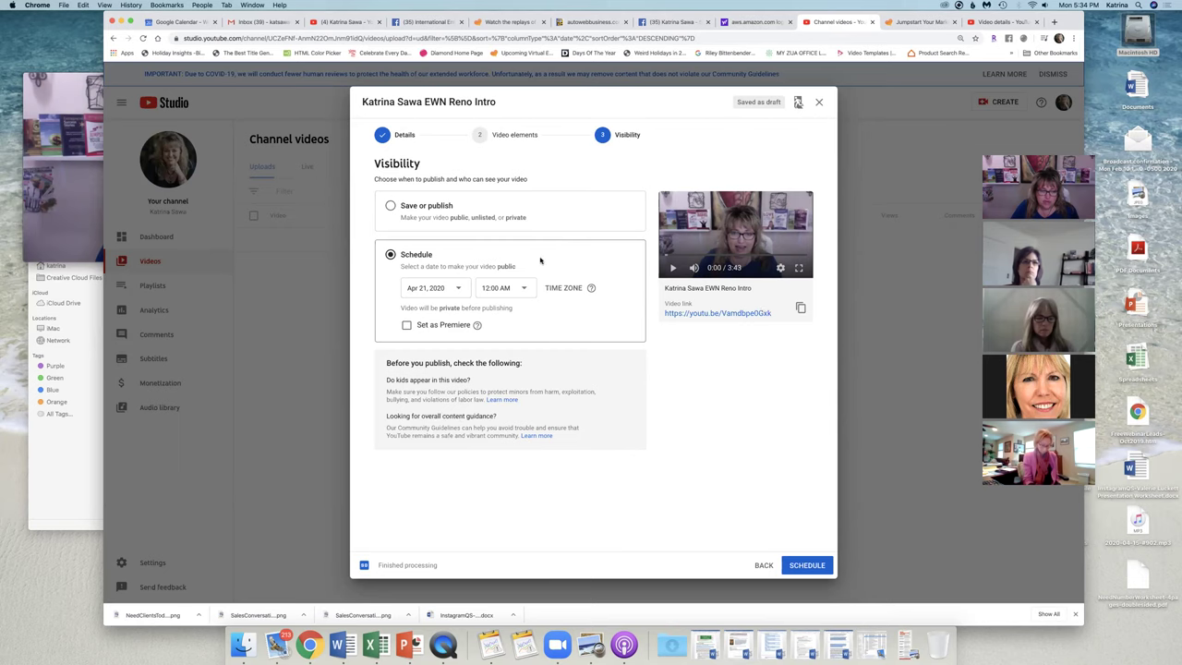
- Set the video's visibility to Unlisted under Save or publish and save the video
left_click(390, 206)
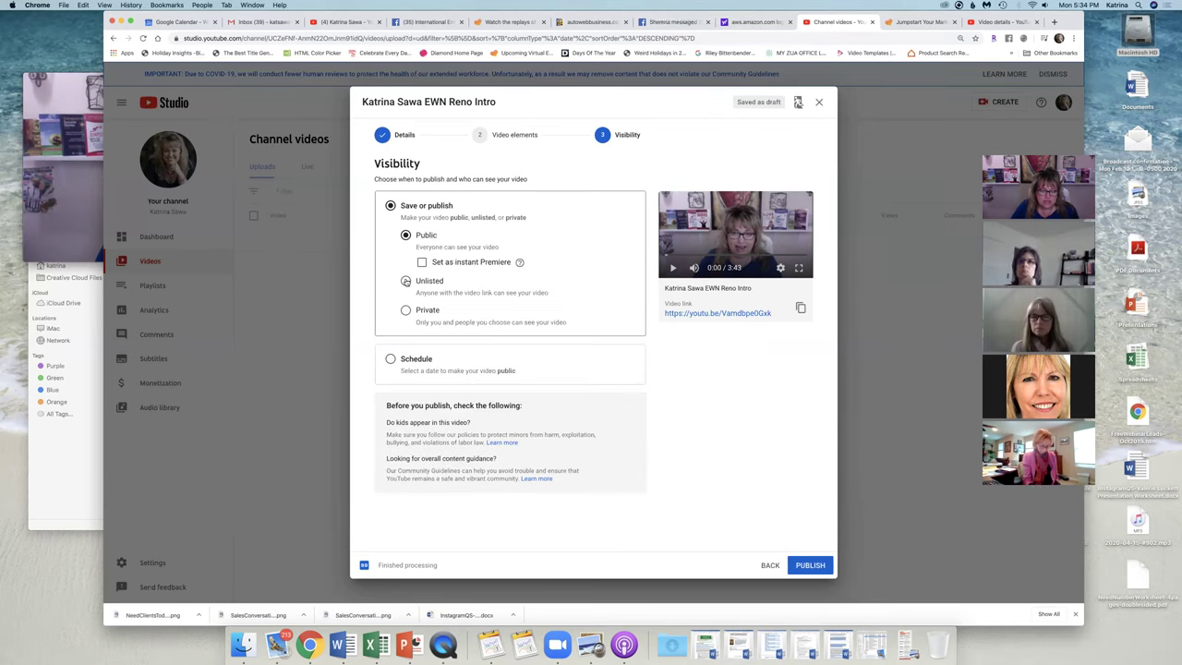
left_click(405, 281)
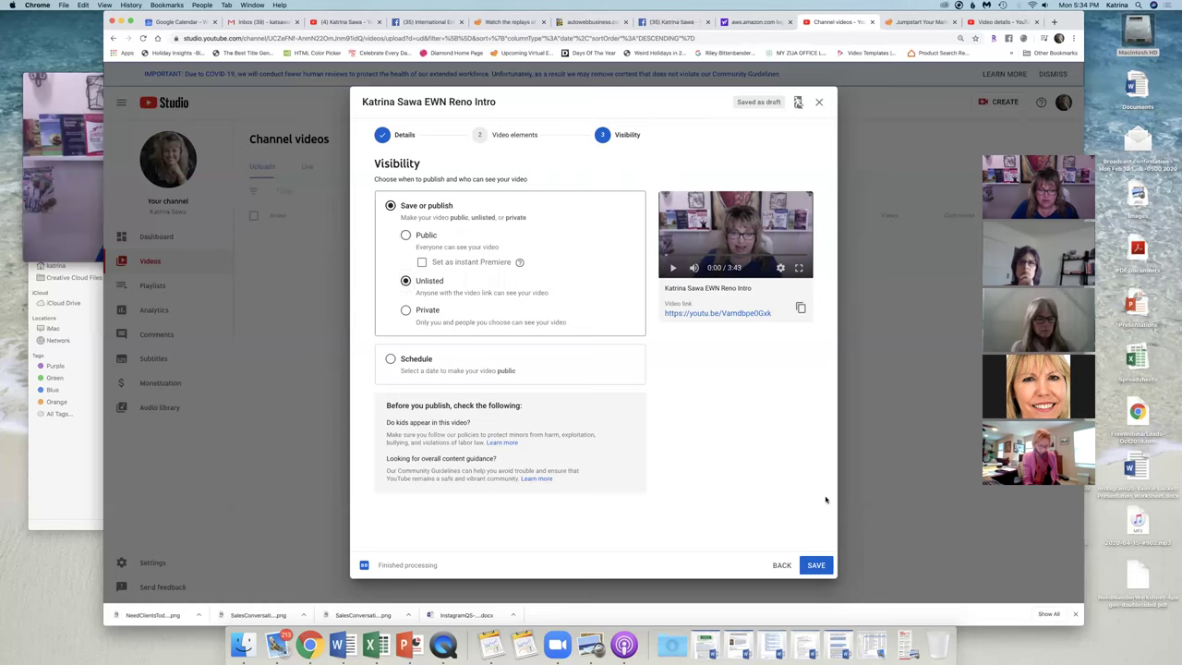
left_click(815, 566)
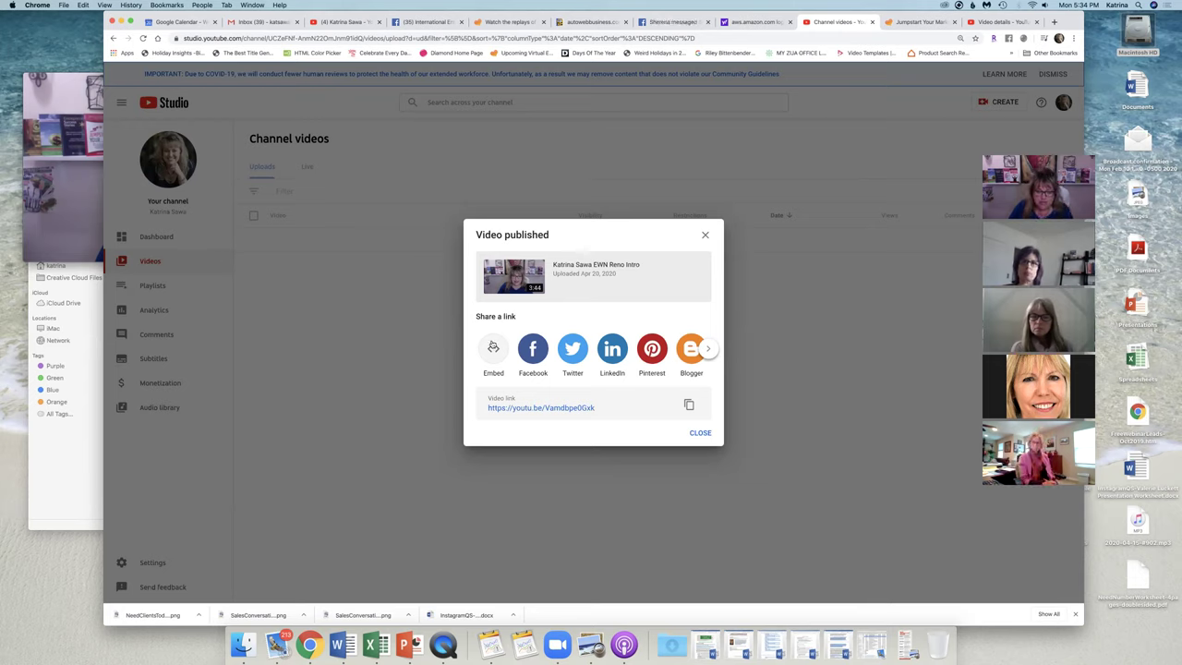
- Share the uploaded video to Twitter, replacing the title text in the tweet with "Shared on the eWN Reno call today!!!"
left_click(574, 349)
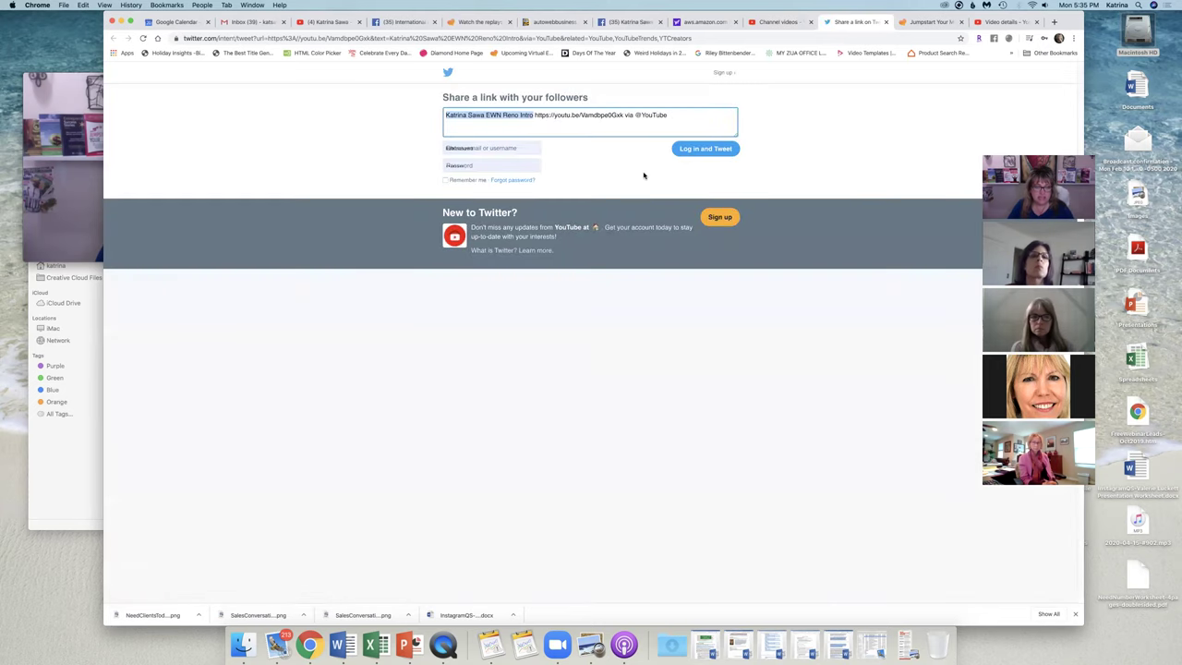
type("Share")
type("d ")
type("on the eW")
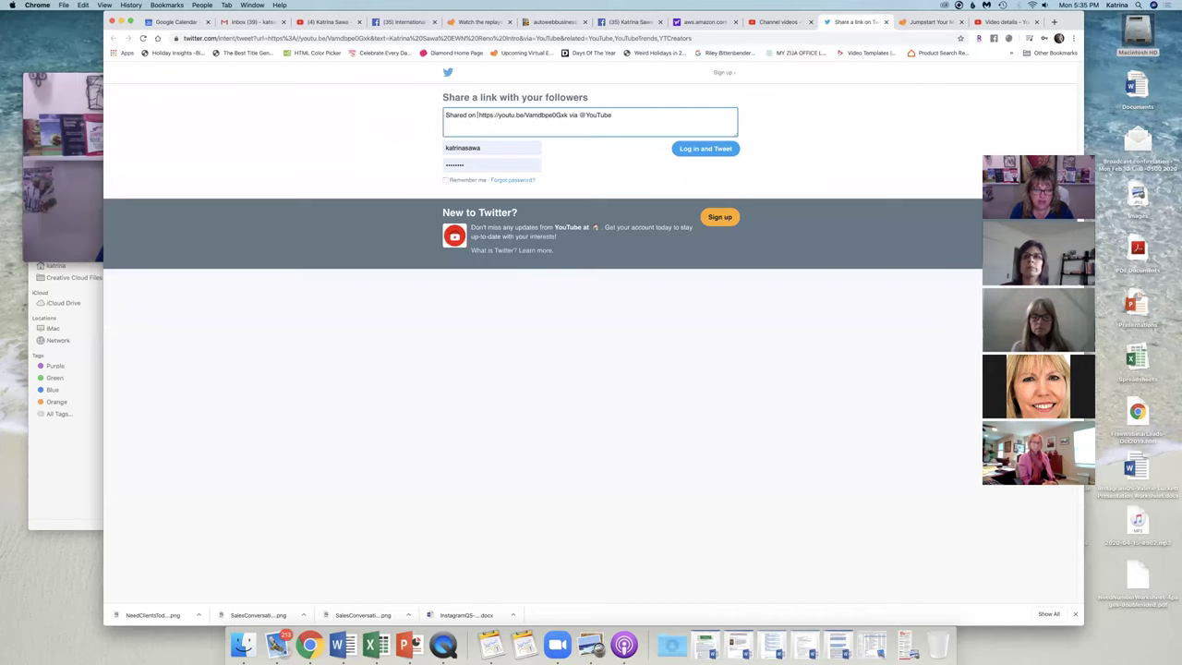
type("N Reno ")
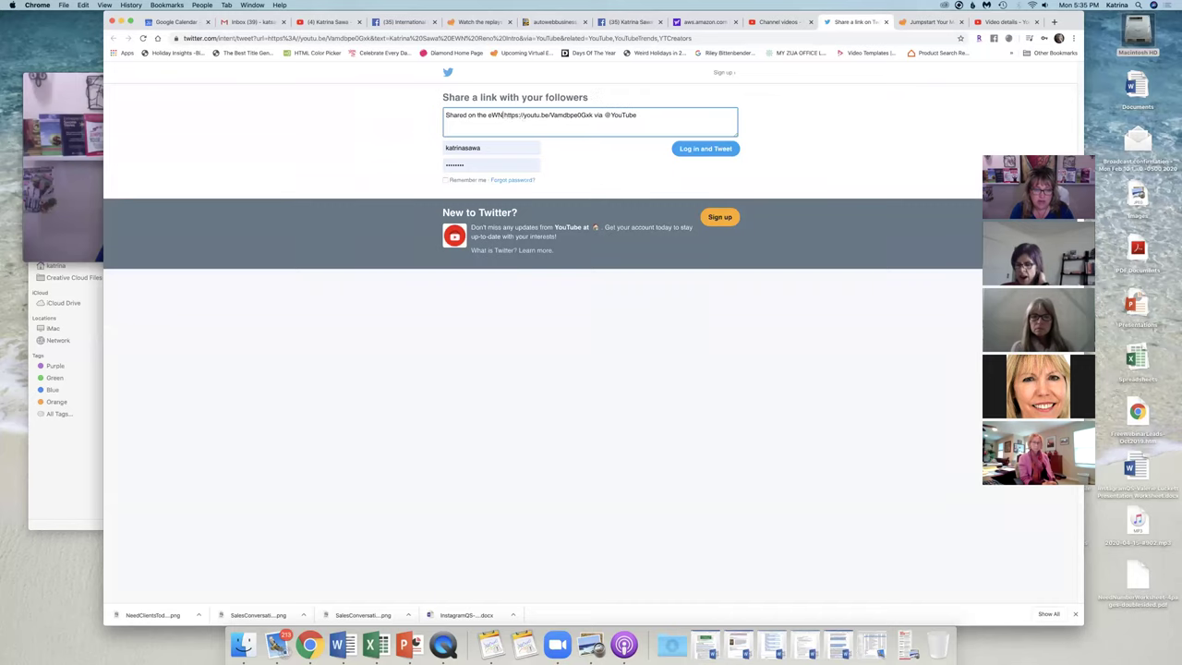
type("call today!!!")
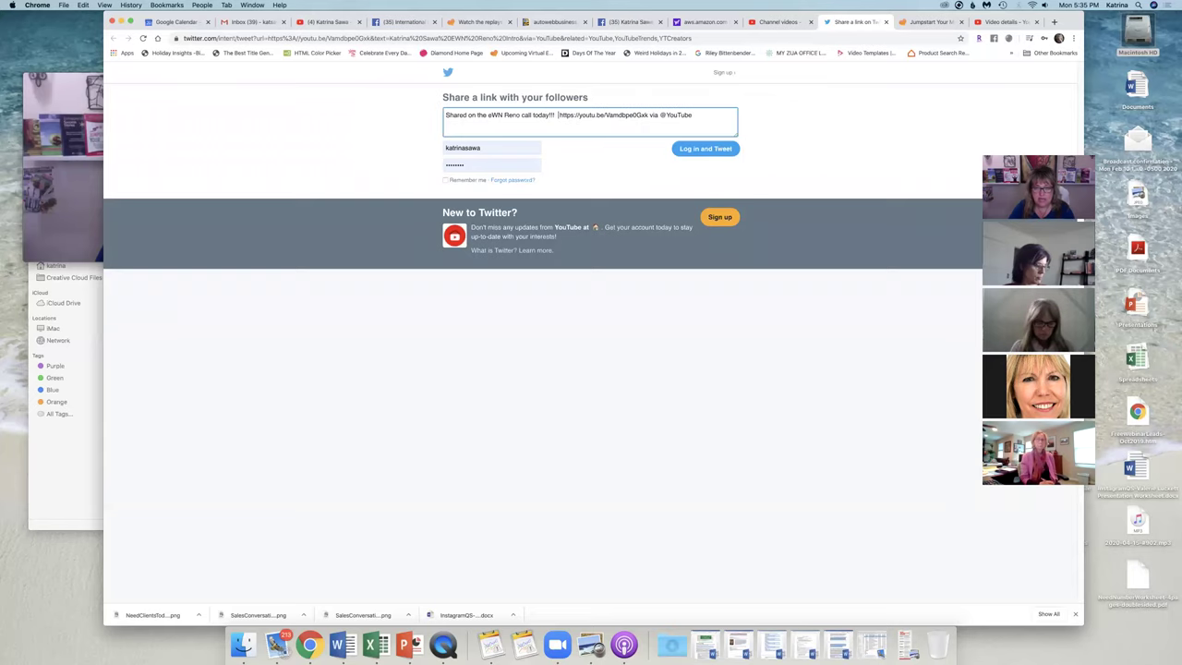
- Try to log in to Twitter with the account username and password to send the tweet, and close the Twitter page
left_click(696, 150)
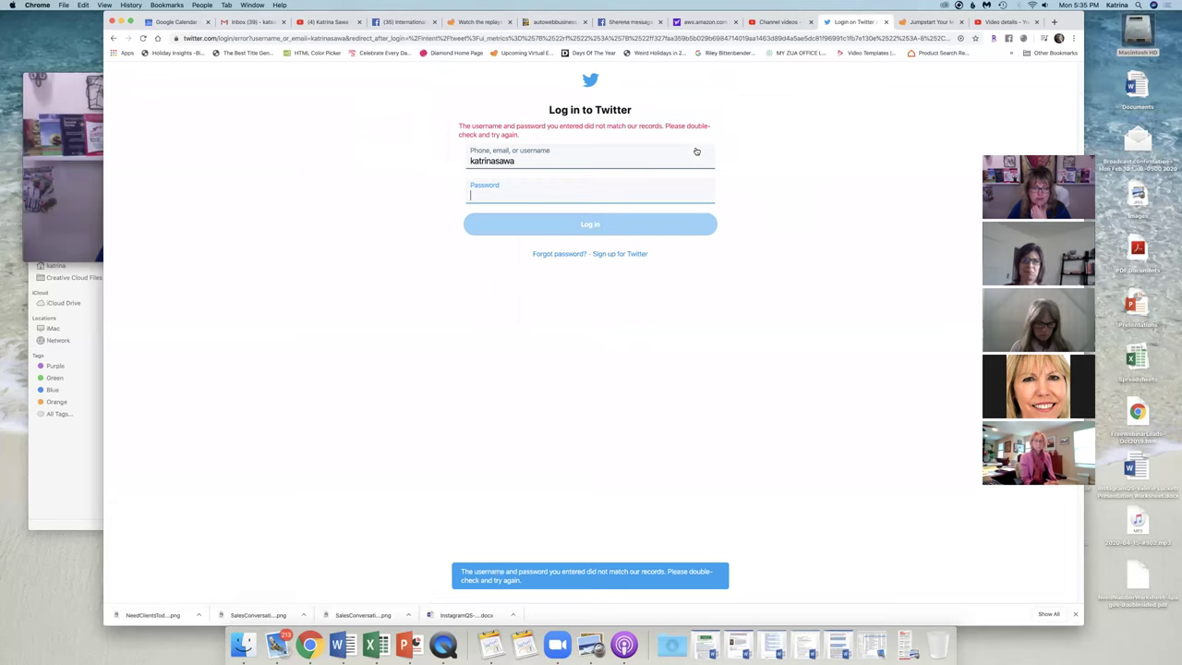
left_click(591, 226)
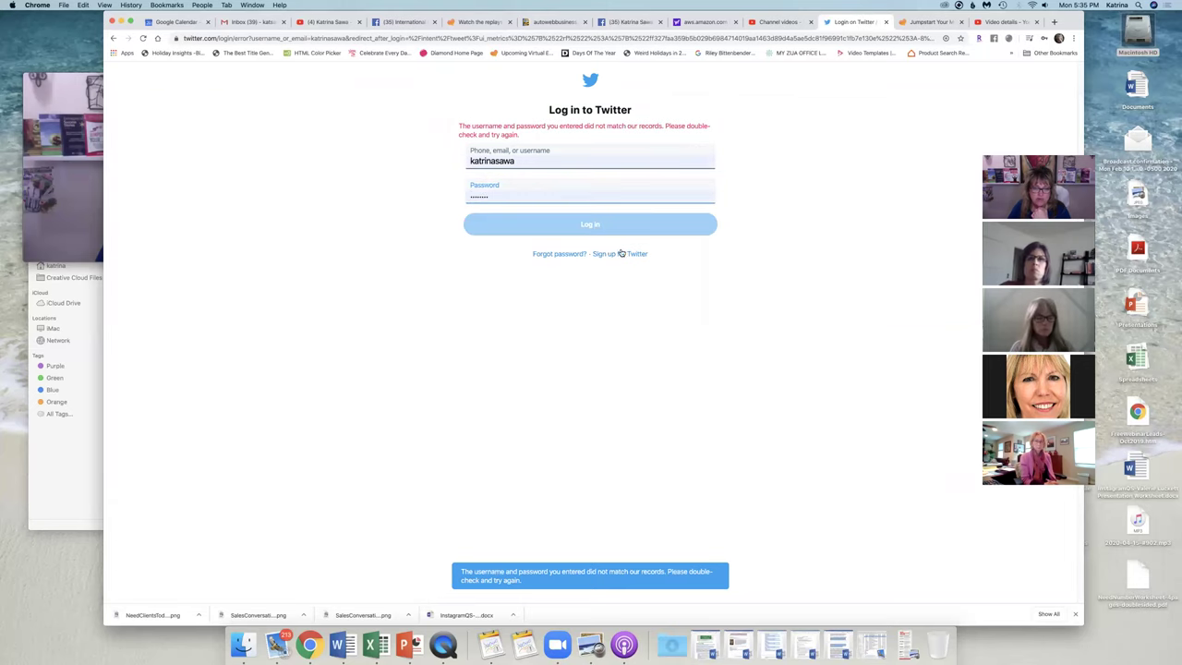
left_click(886, 22)
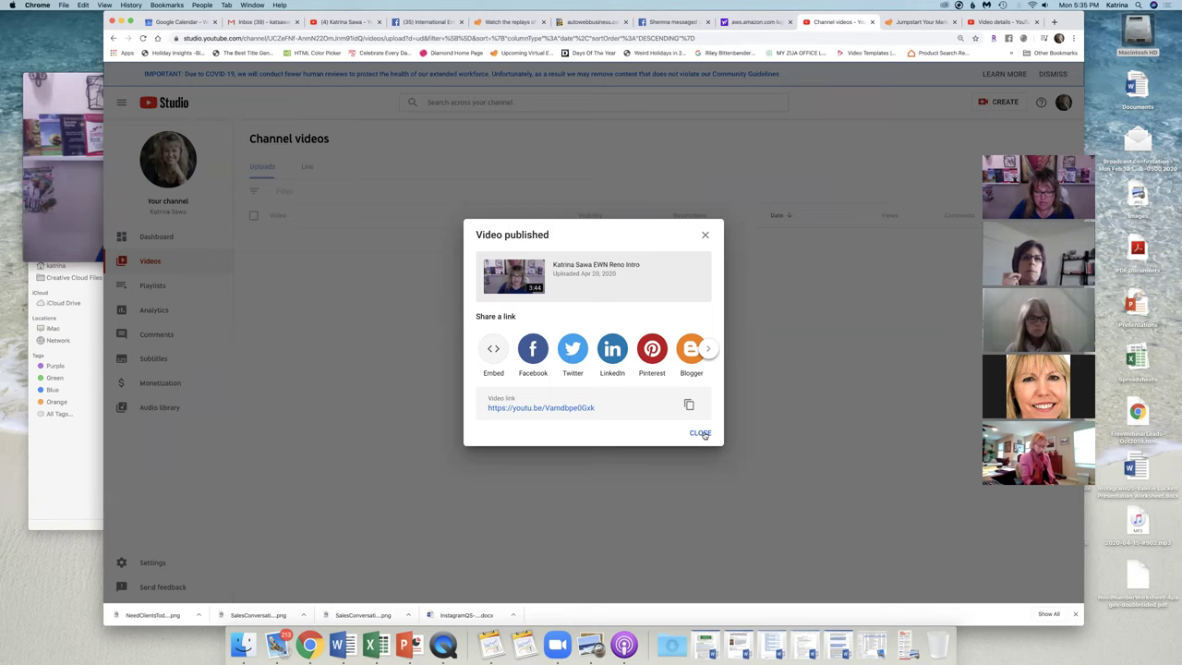
- Close the video share dialog and open the public watch page of the video Business Basics for Consistent Cash Flow
left_click(701, 433)
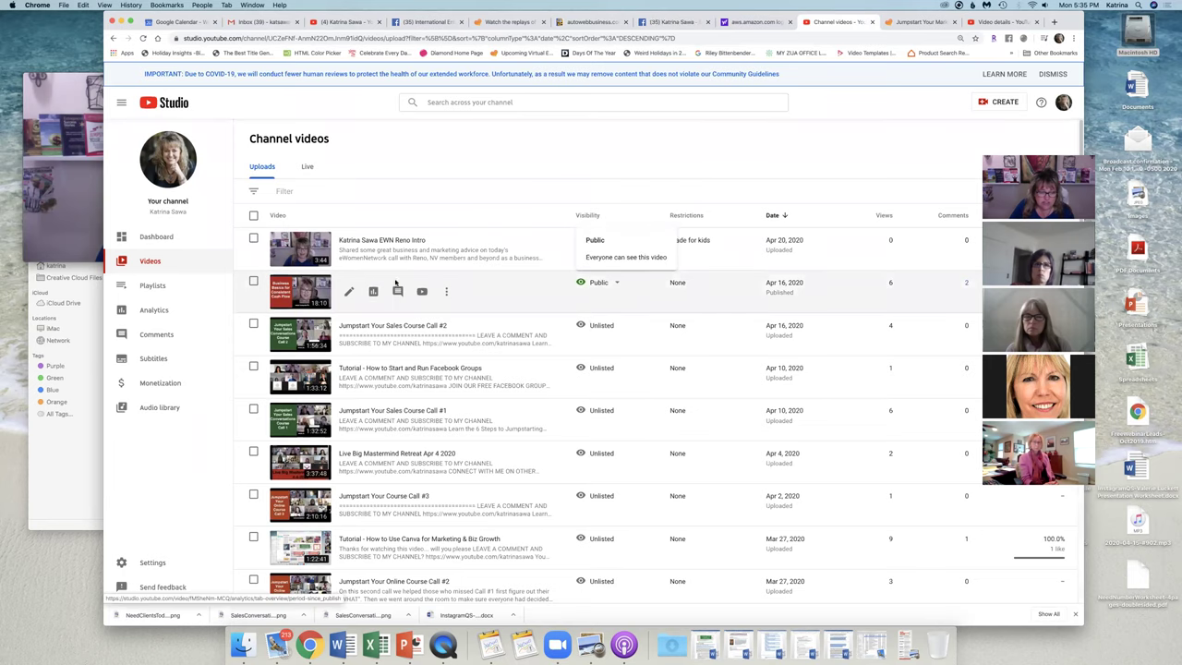
left_click(298, 289)
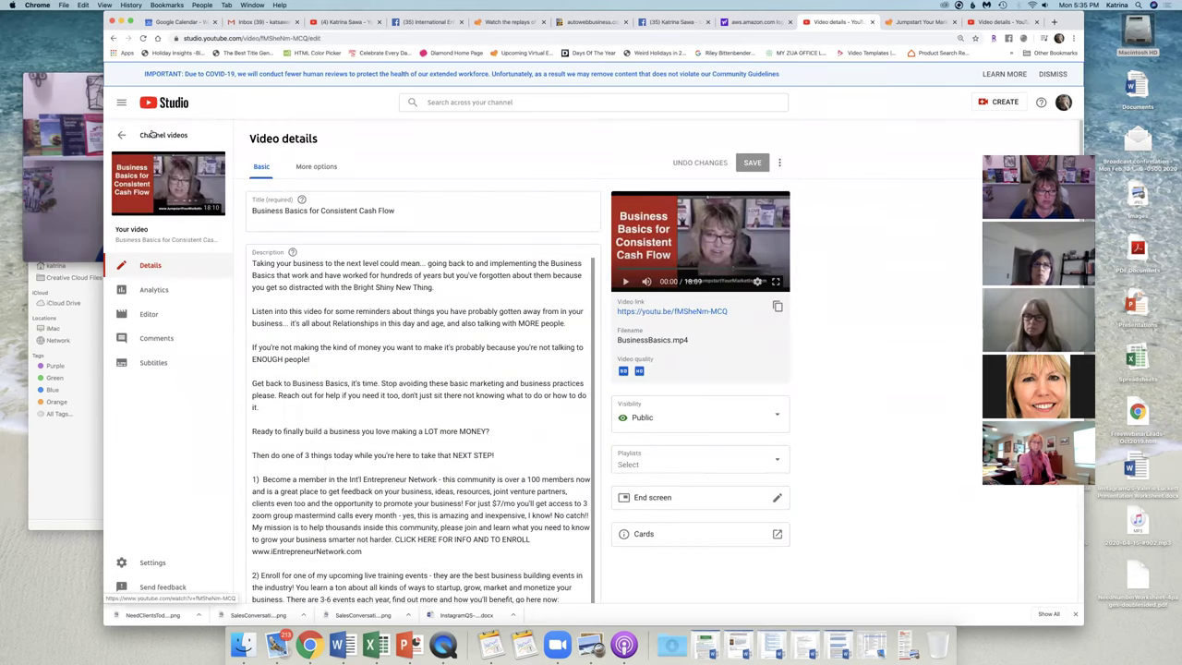
left_click(138, 176)
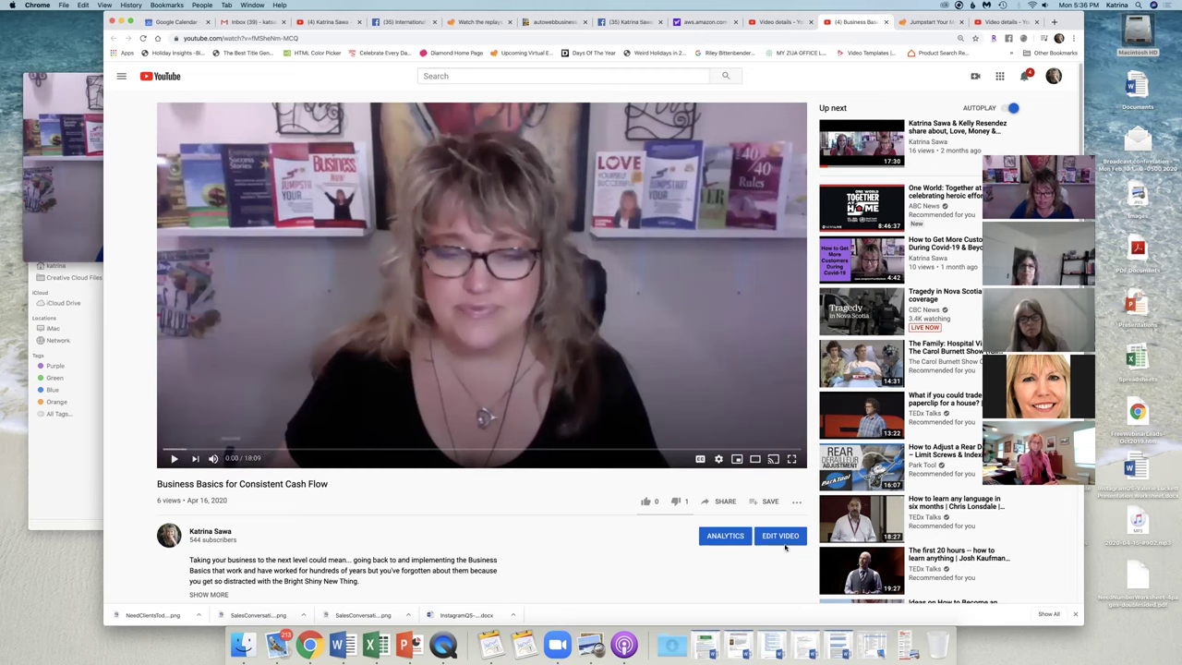
- Share the Business Basics for Consistent Cash Flow video to LinkedIn as a post
left_click(724, 500)
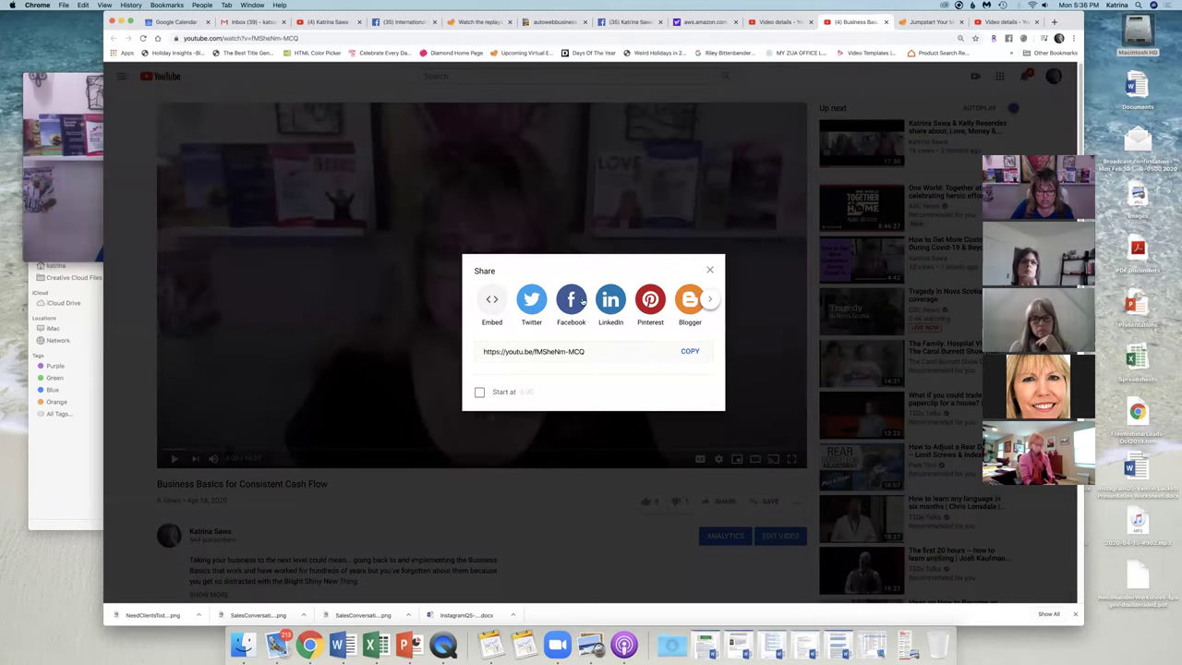
left_click(612, 301)
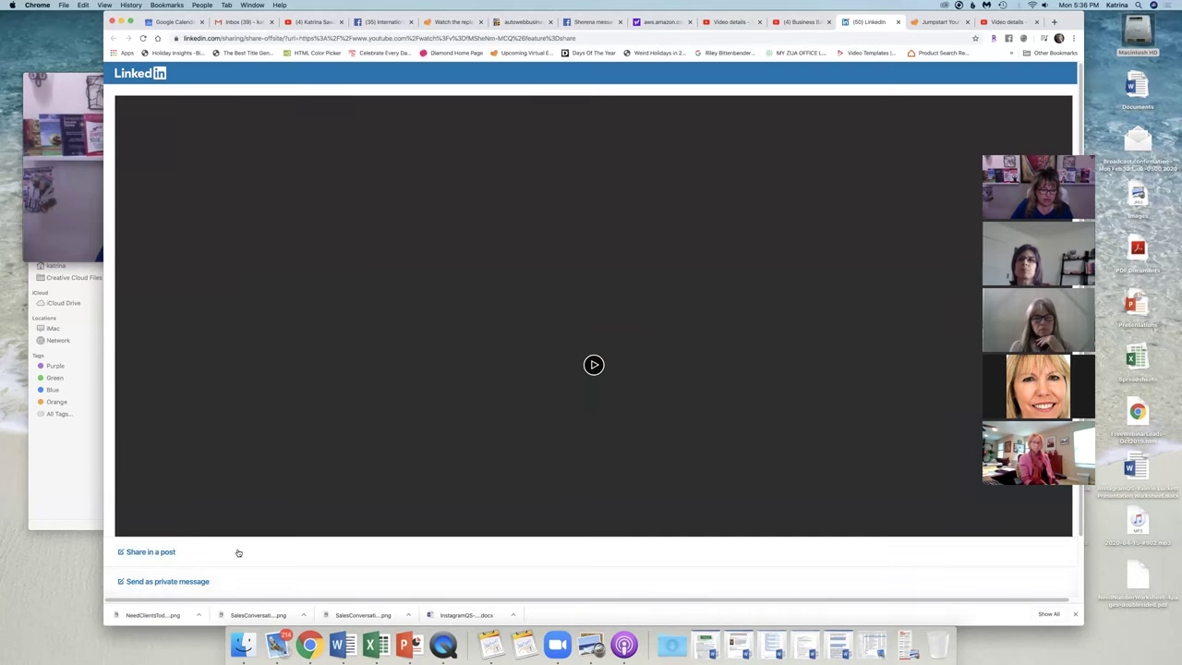
left_click(149, 552)
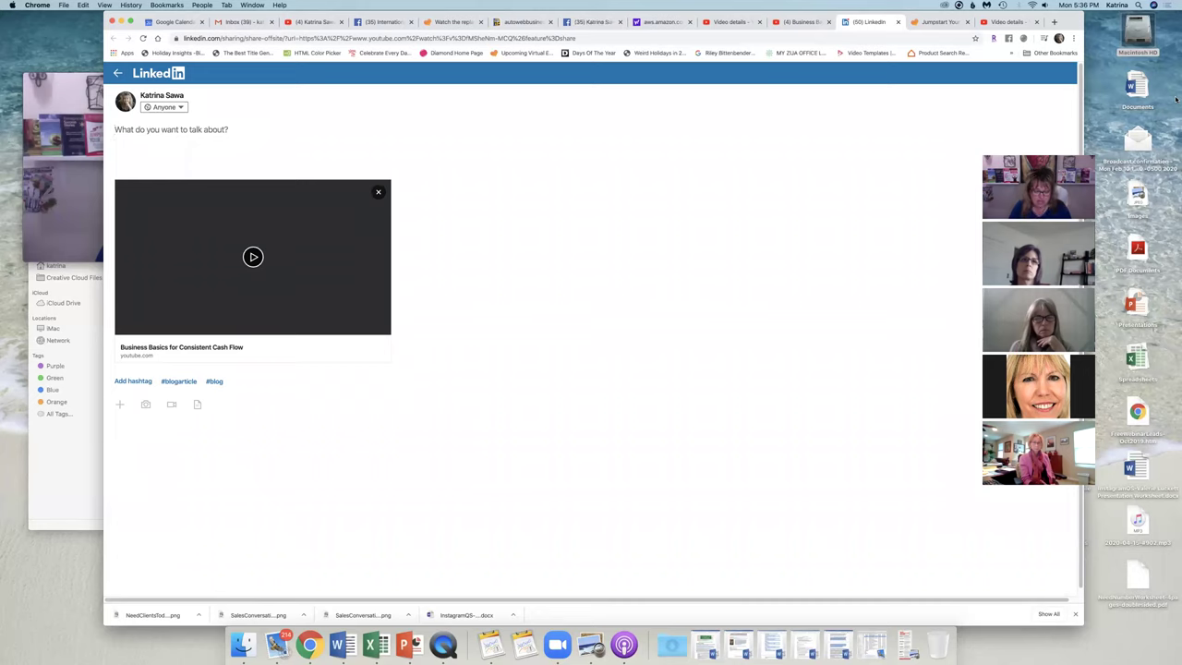
- Write the post message "Shared some quick tips on how to create more consistent revenue in your business fast - go watch!!"
type("Shared some")
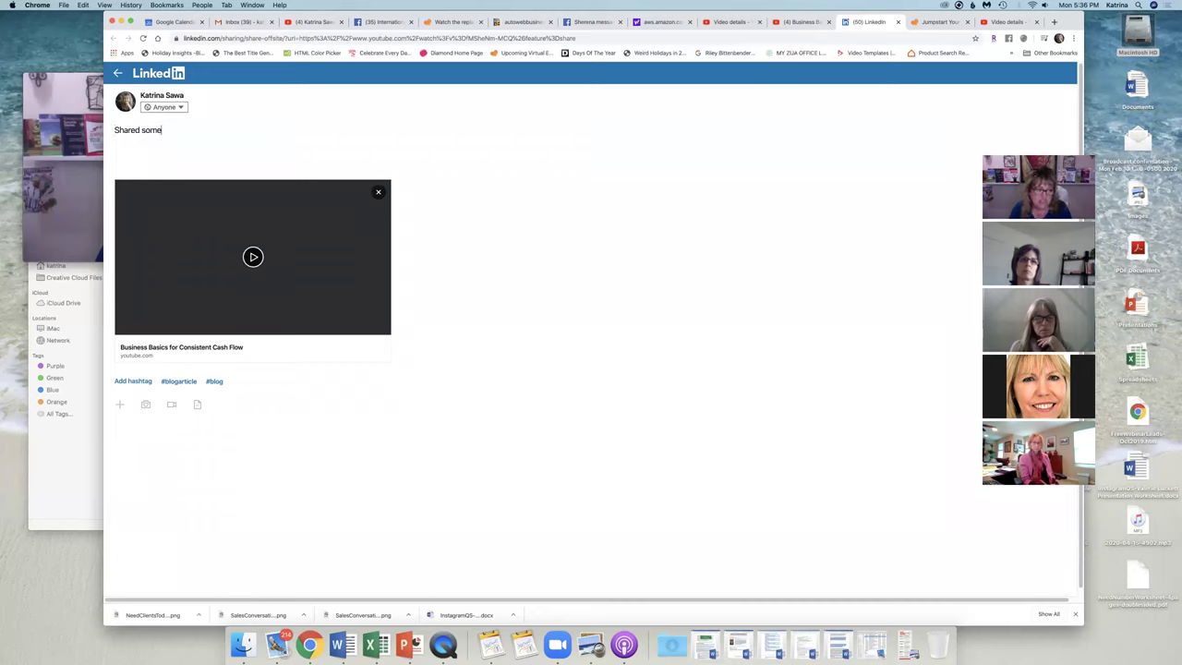
type(" quick tips on how to")
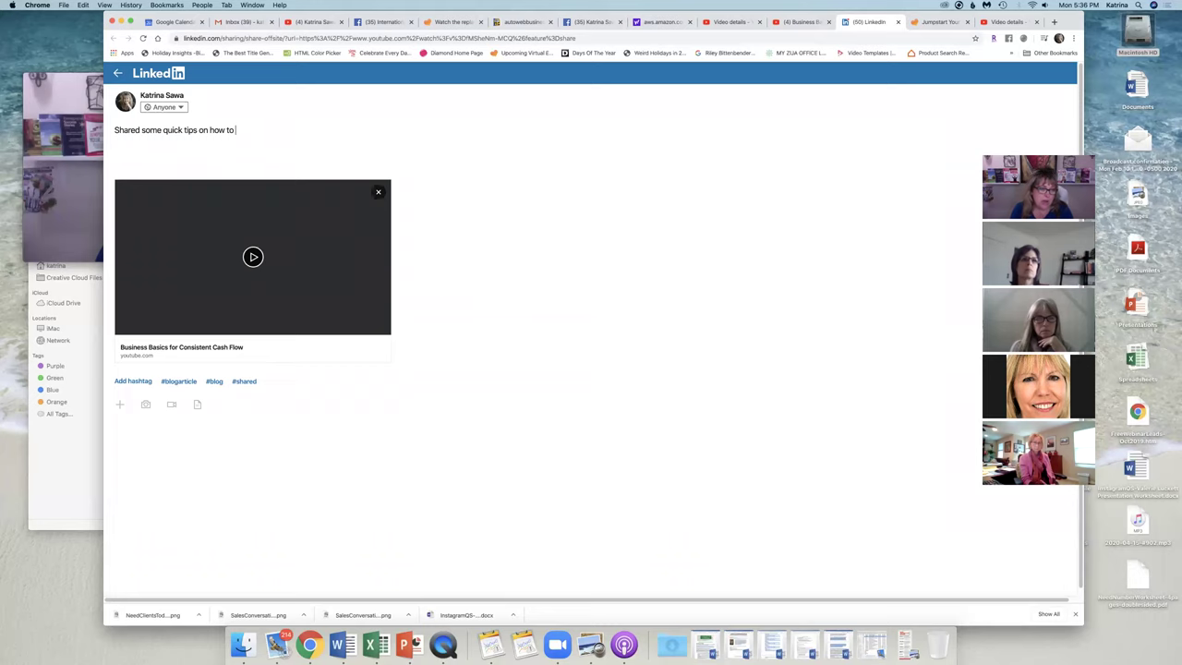
type(" create more consistent revenue in your busin")
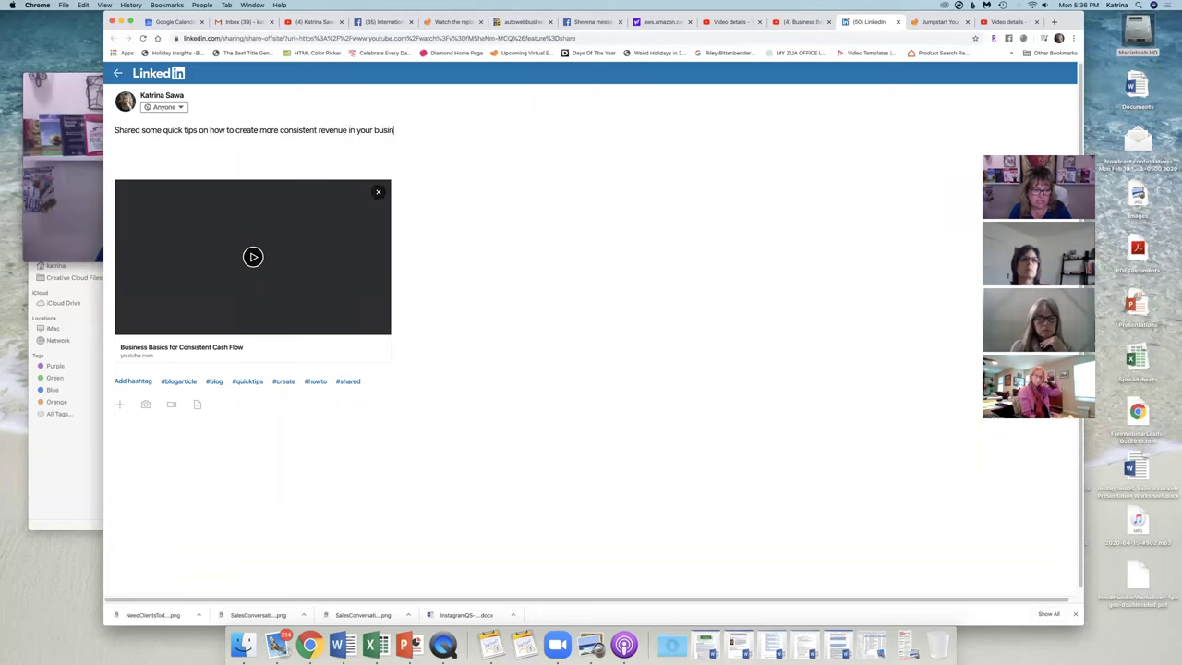
type("fast - go watch!!")
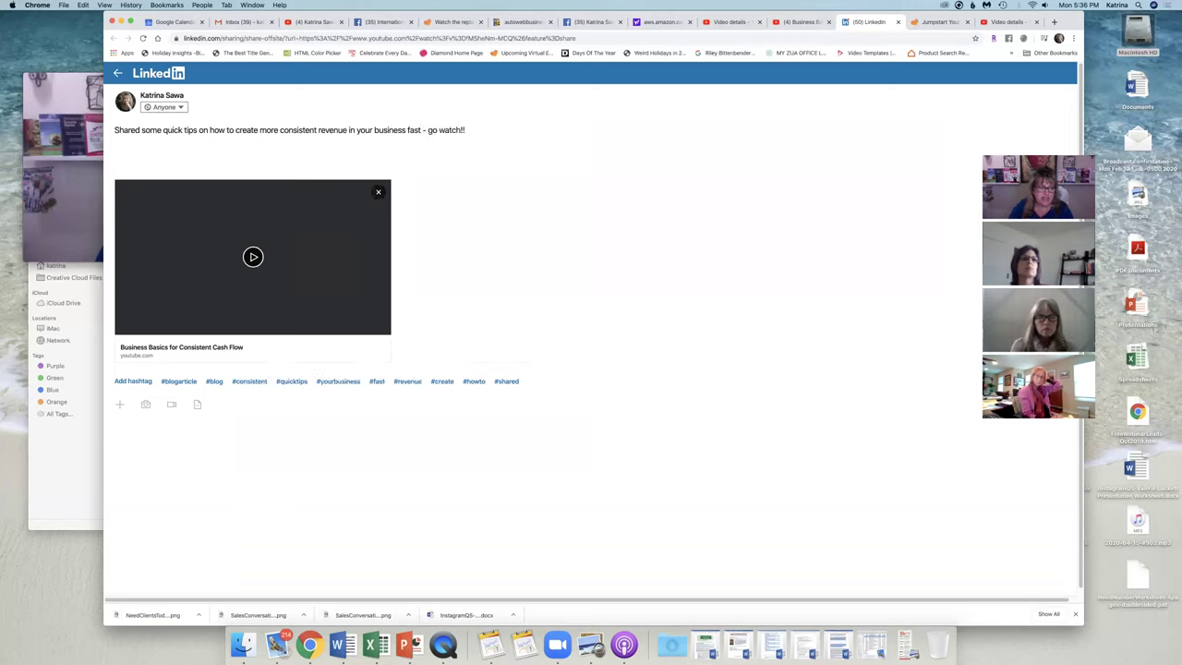
- Copy the whole message text for reuse and publish the LinkedIn post
left_click_drag(114, 130, 456, 130)
right_click(456, 129)
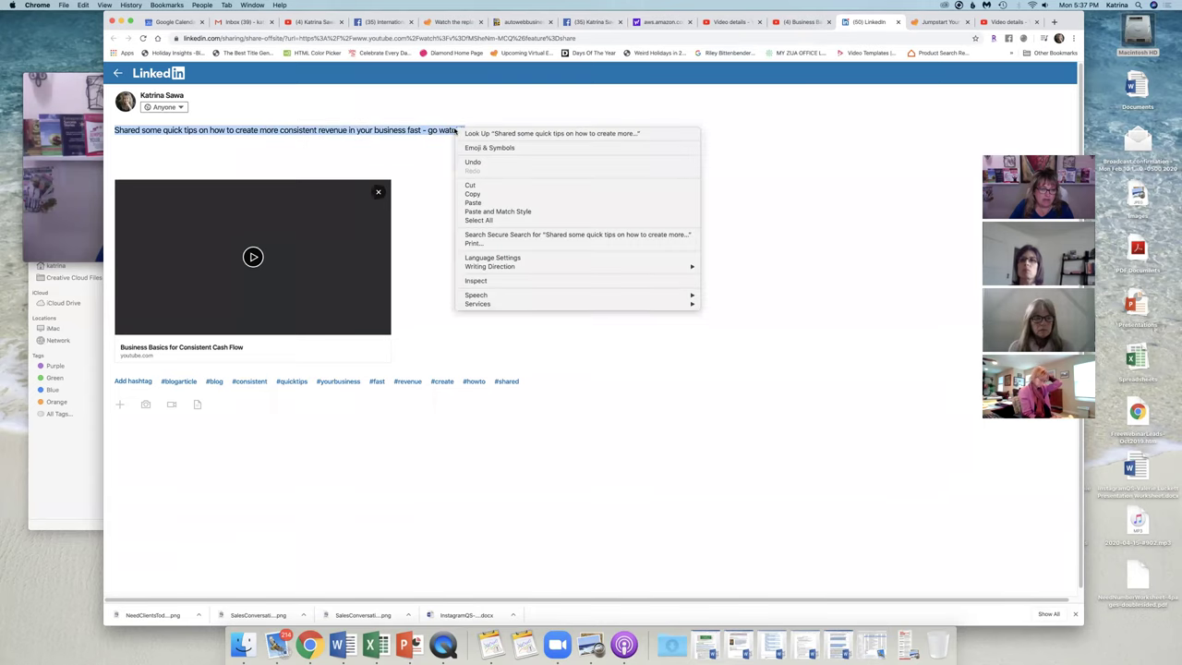
left_click(472, 194)
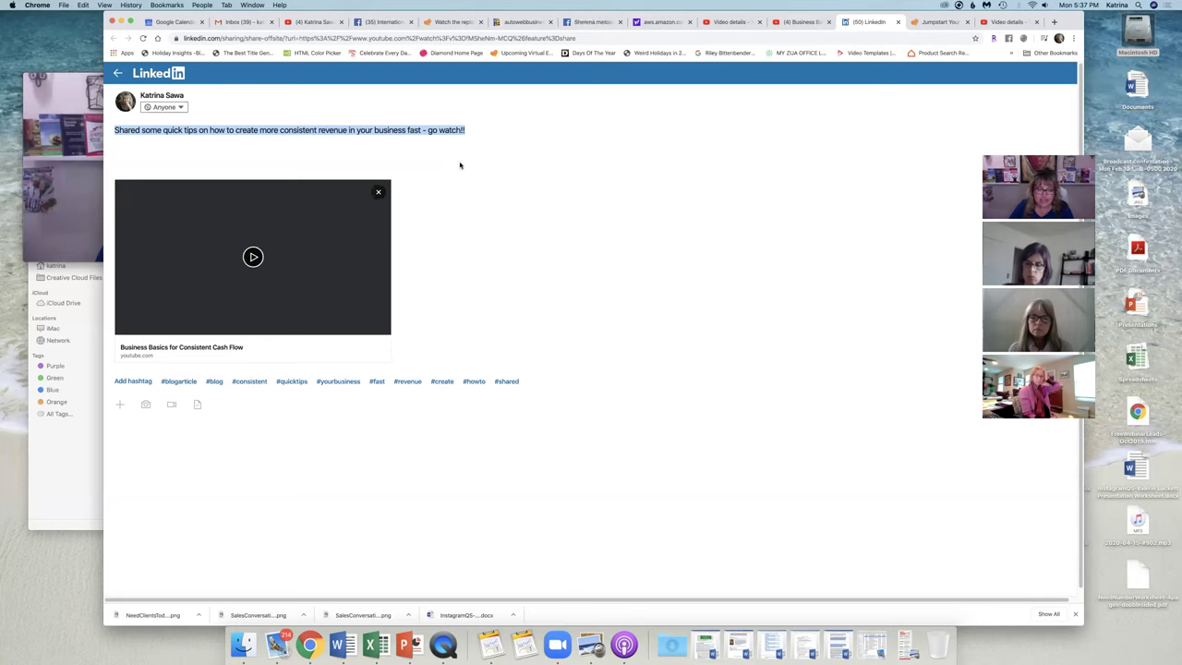
left_click(468, 126)
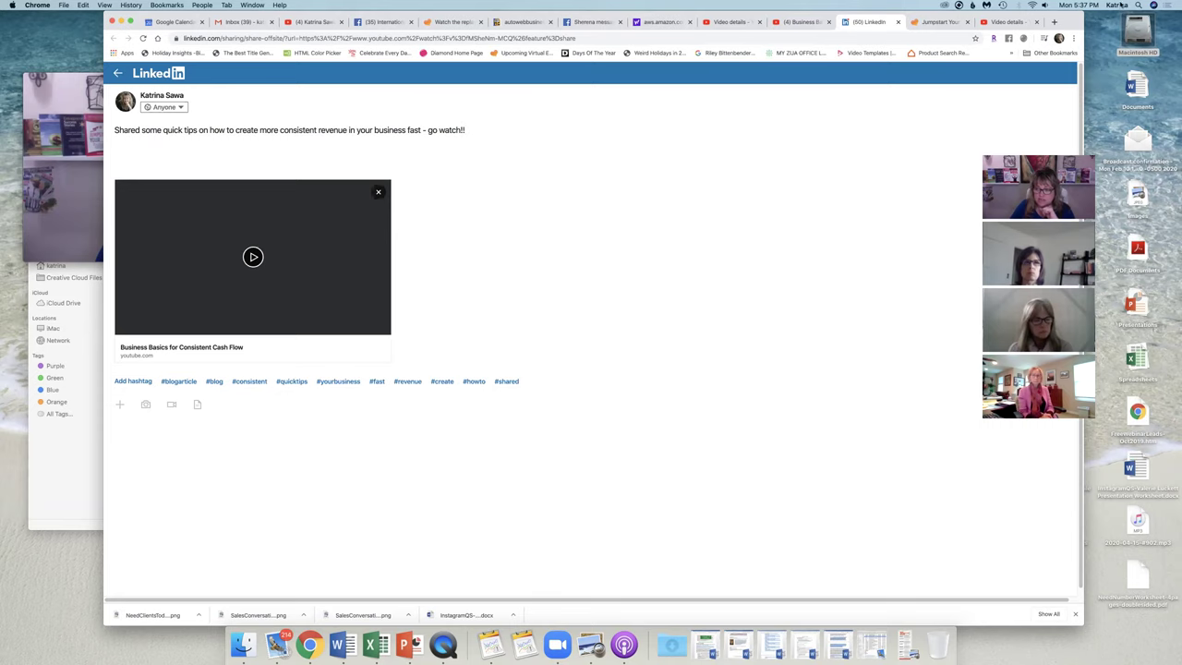
scroll(591, 323, "down", 1)
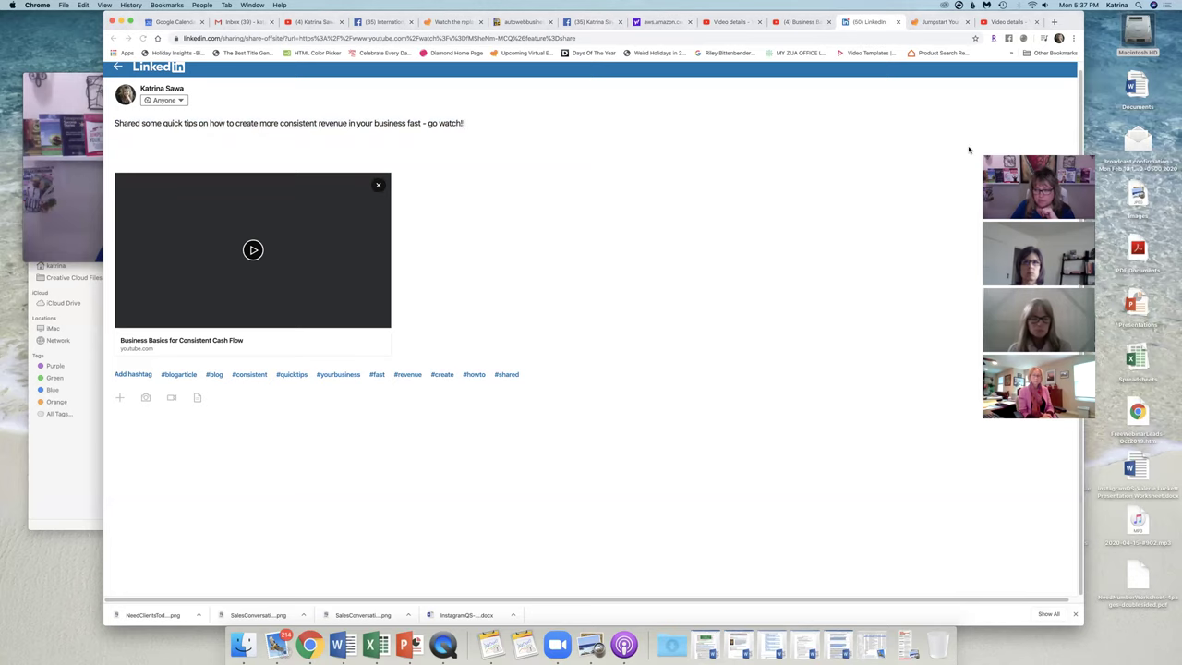
left_click(1059, 398)
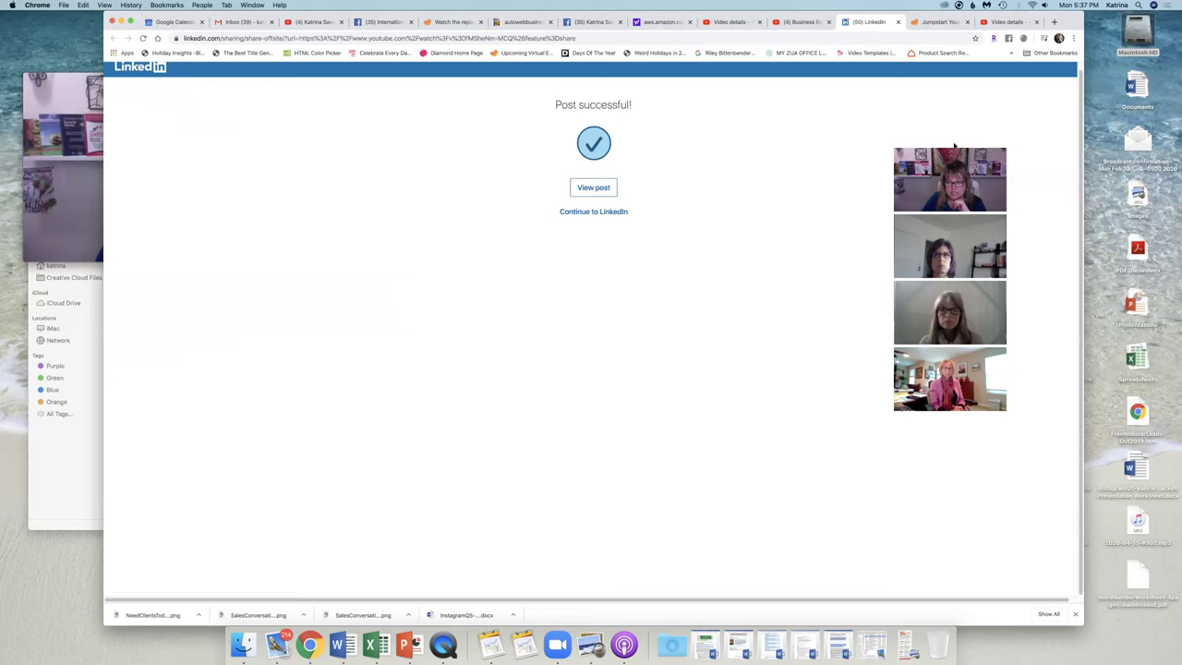
- Return to the YouTube video and share it to Facebook on a managed page, choosing the JumpStart Your Marketing page
left_click(806, 22)
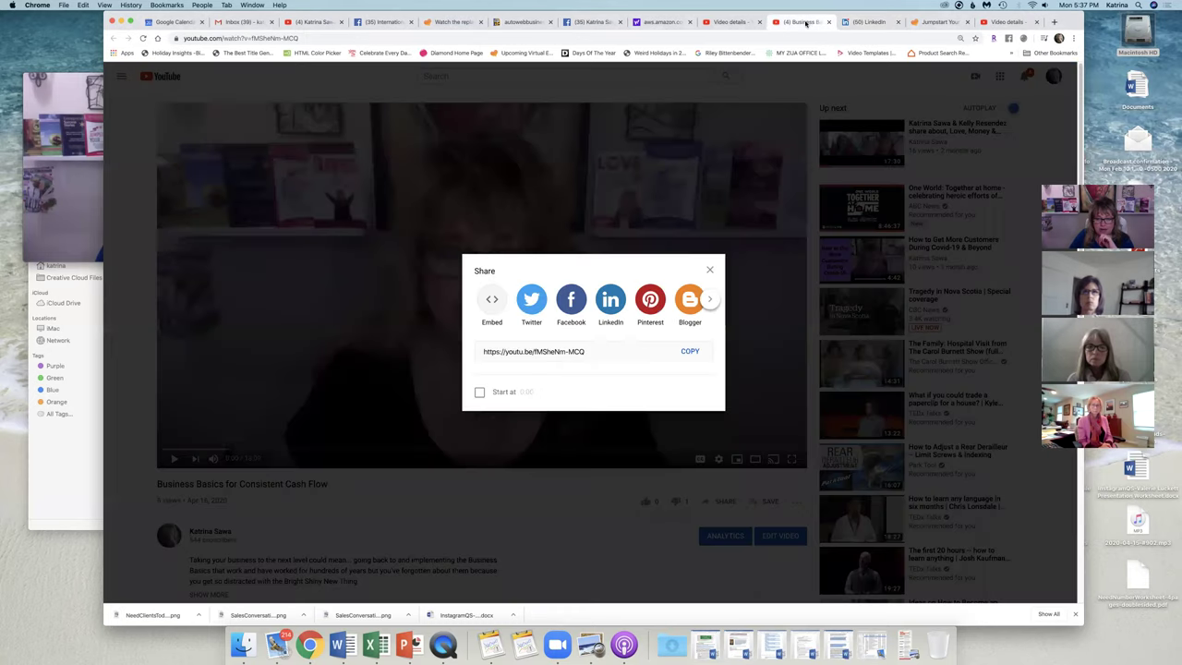
left_click(572, 299)
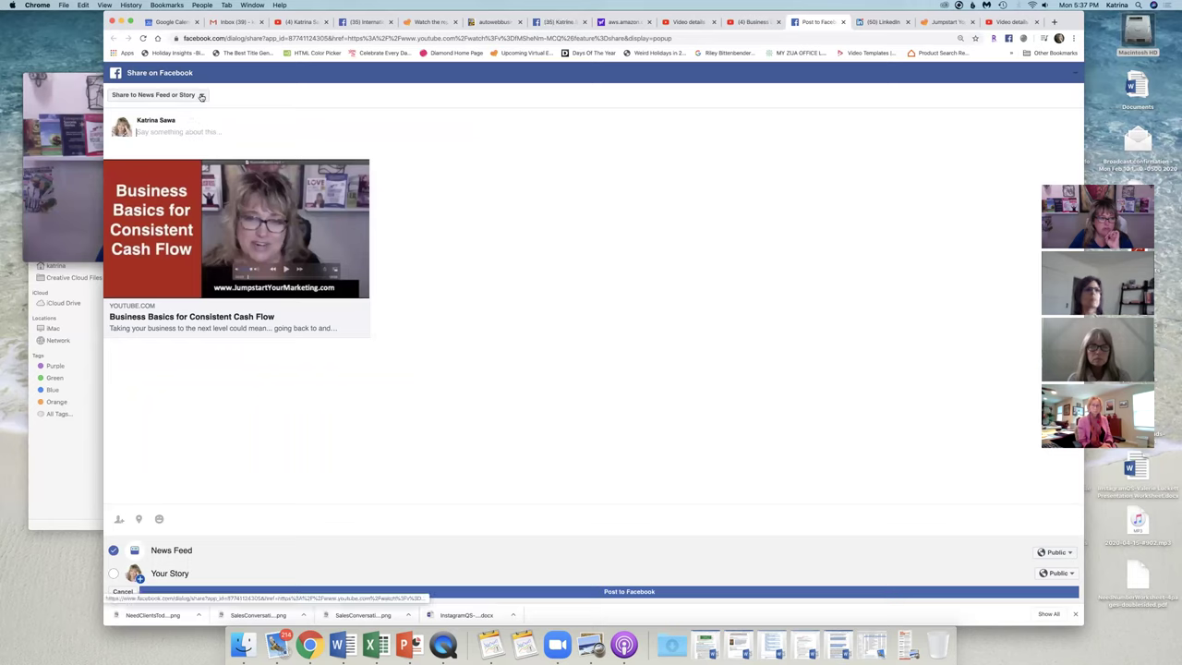
left_click(201, 96)
left_click(185, 159)
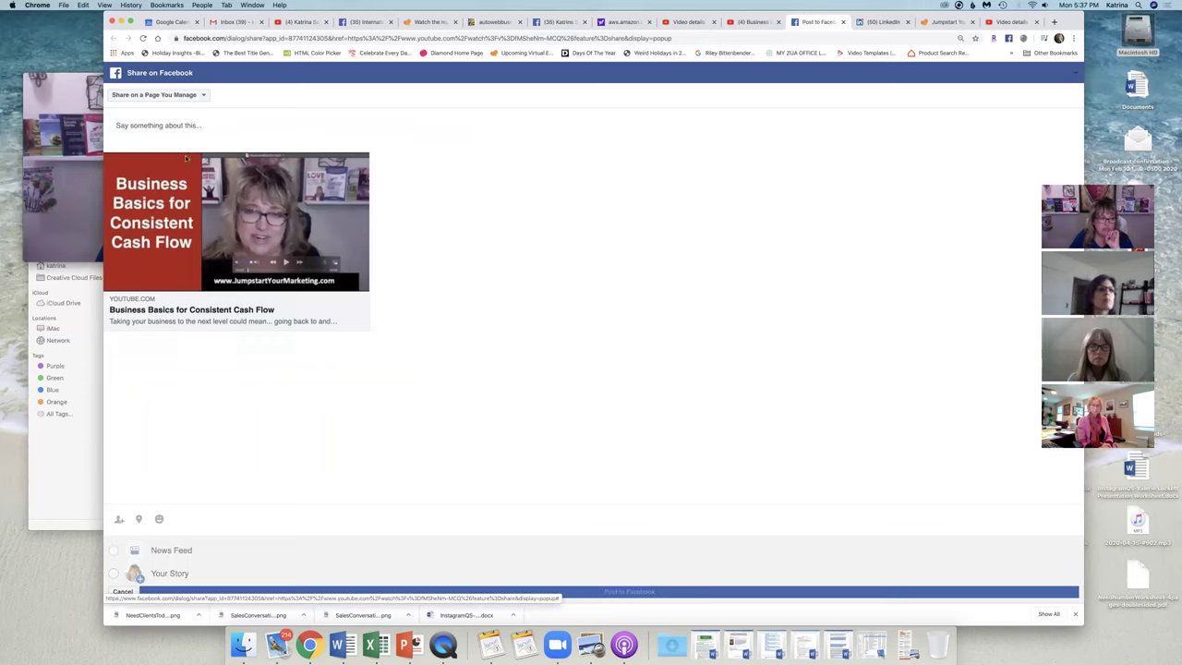
left_click(208, 120)
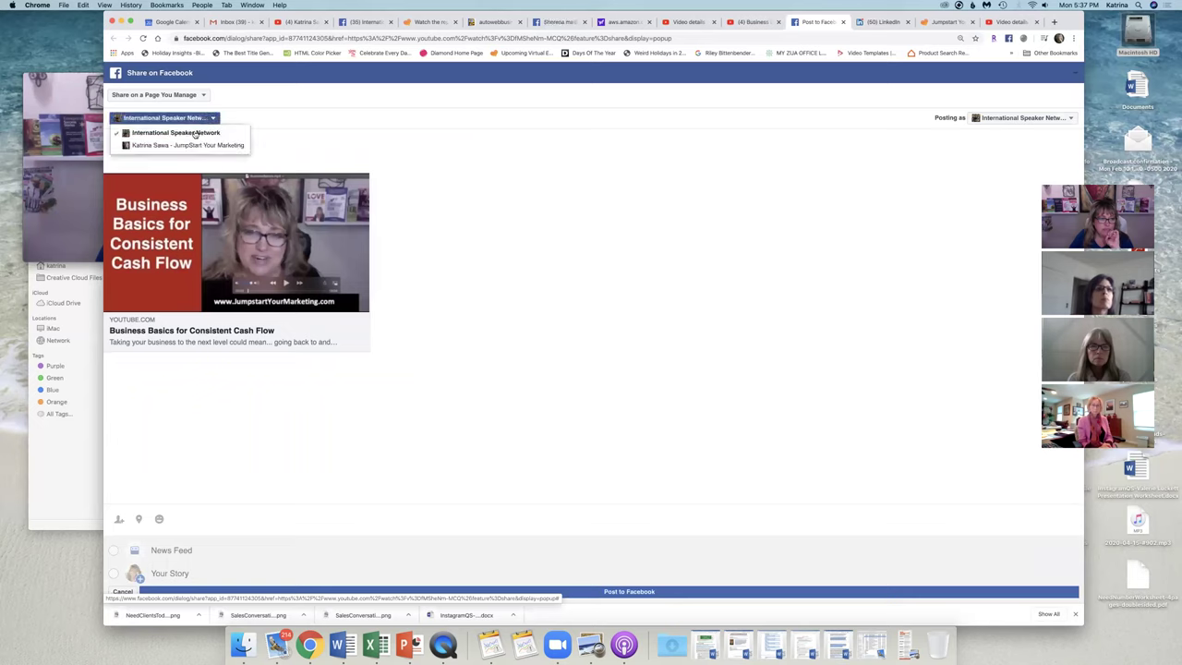
left_click(164, 146)
- Paste the copied message into the Facebook share, post it to the JumpStart Your Marketing page, and dismiss the YouTube share options
left_click(152, 145)
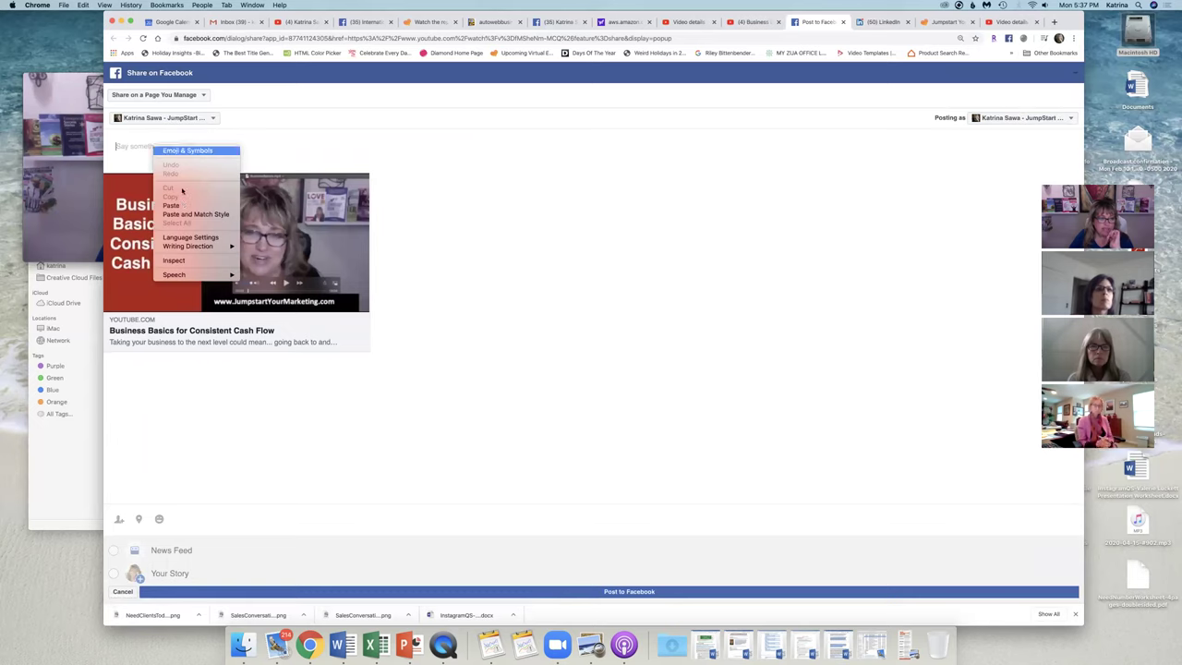
left_click(196, 207)
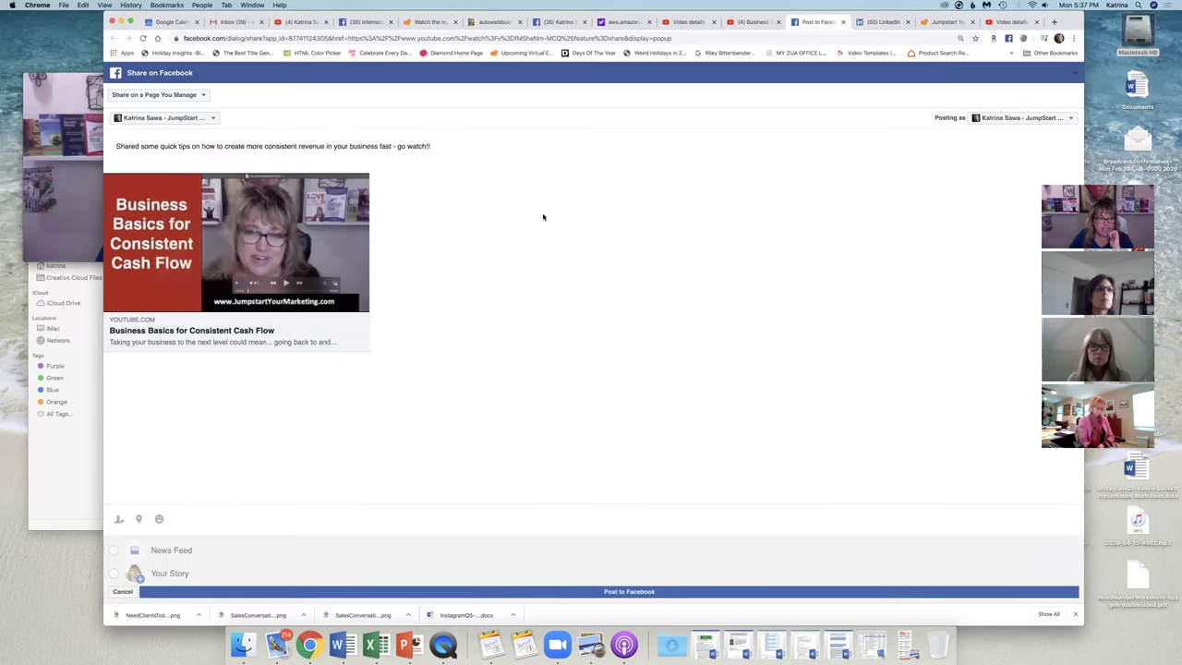
left_click(646, 592)
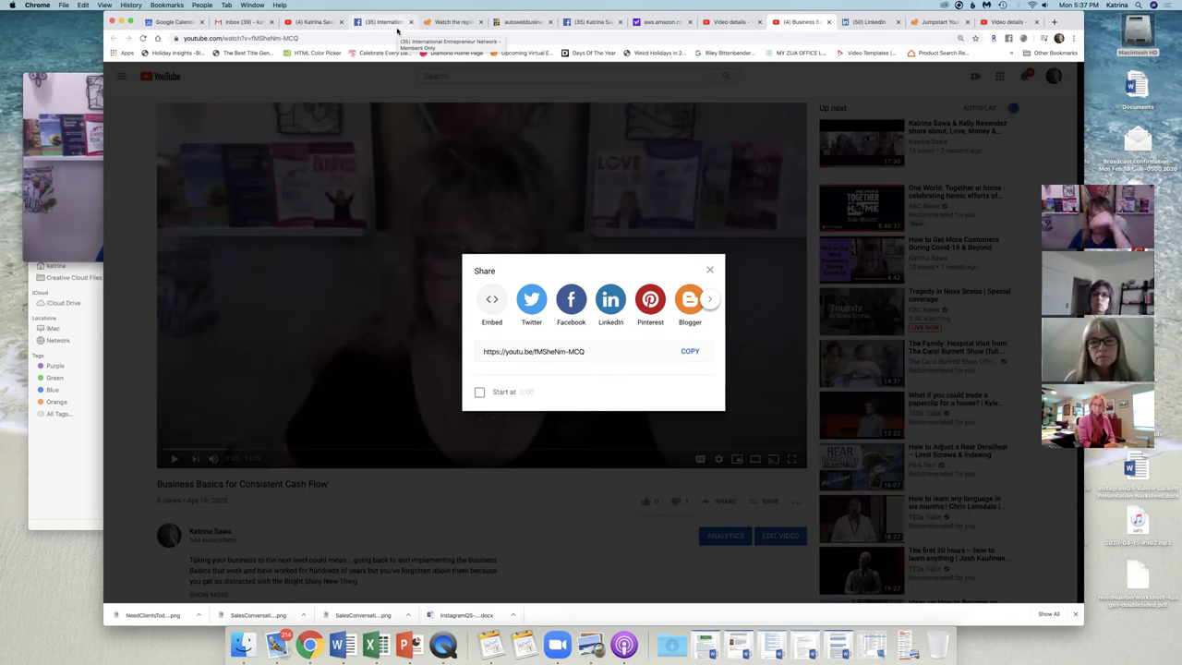
left_click(709, 271)
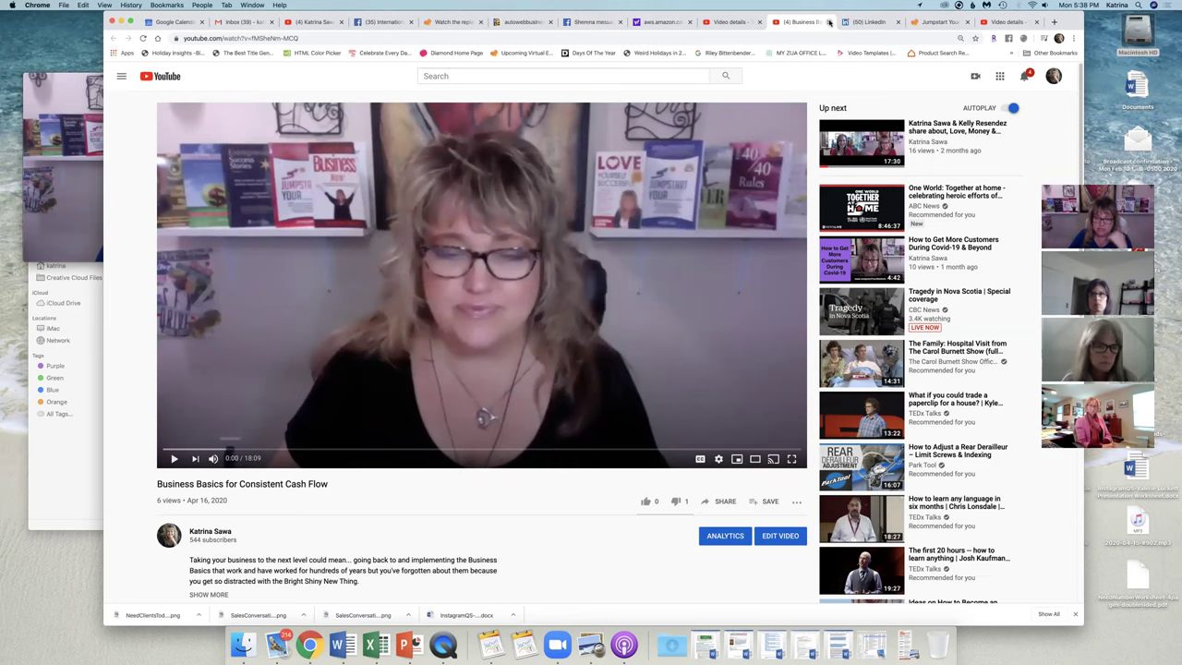
- Return to the Business Basics video's details in YouTube Studio, look over its tags, and open the Studio settings
left_click(727, 25)
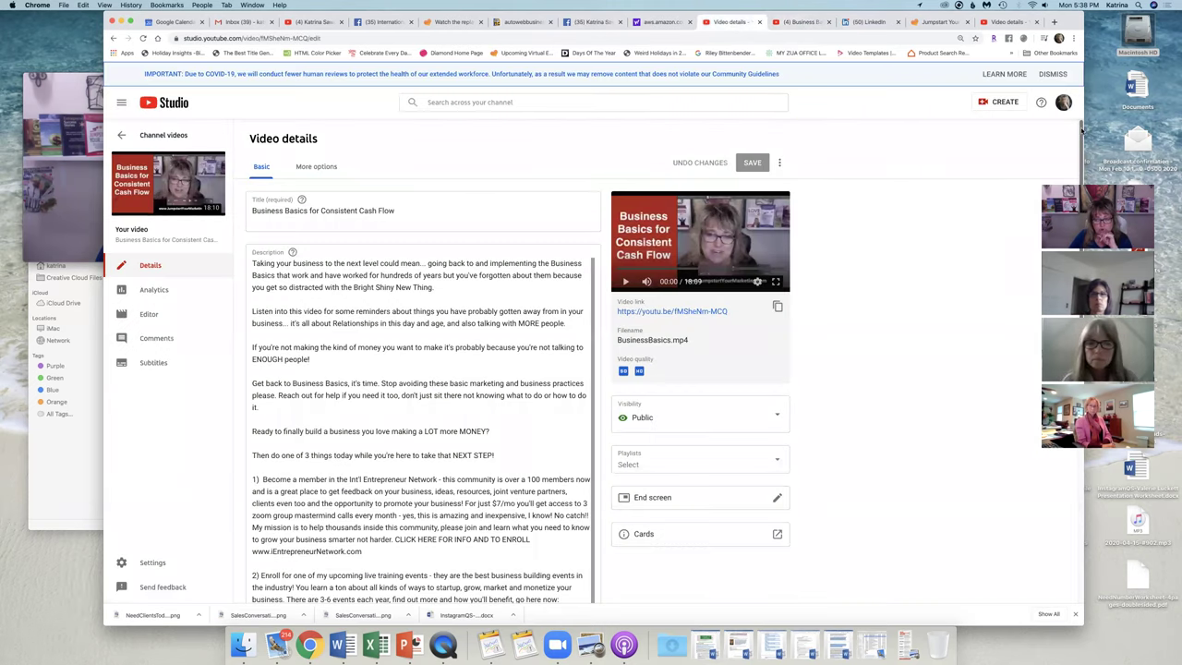
scroll(1082, 169, "down", 4)
scroll(977, 470, "down", 8)
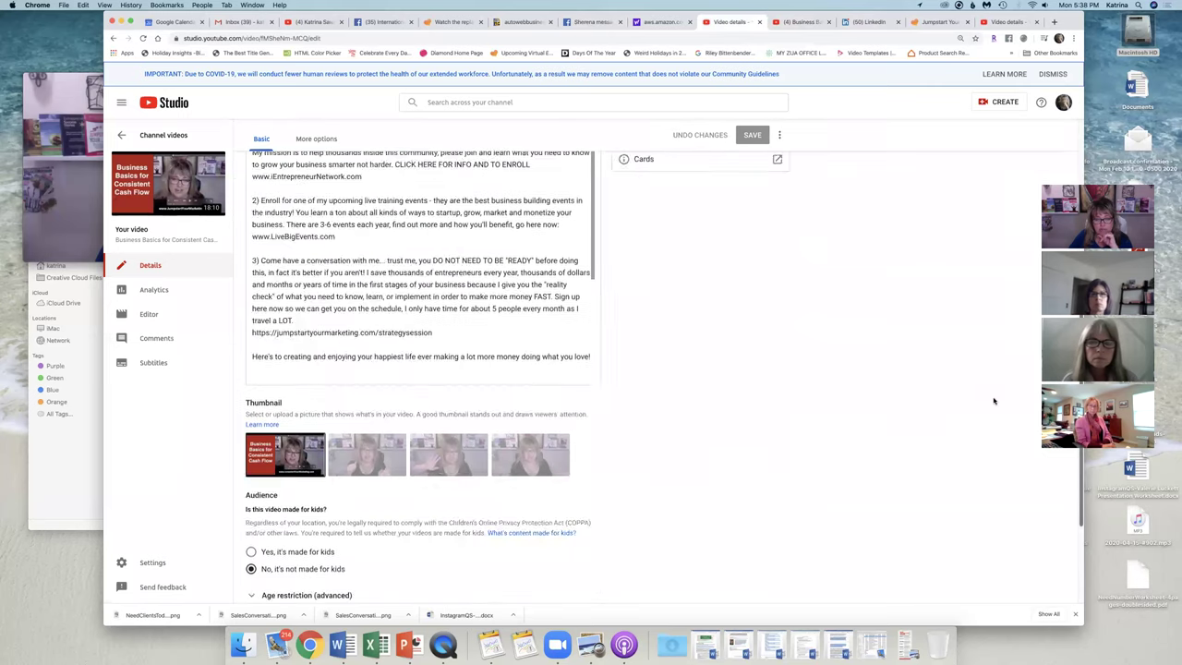
scroll(960, 374, "up", 4)
scroll(951, 376, "down", 3)
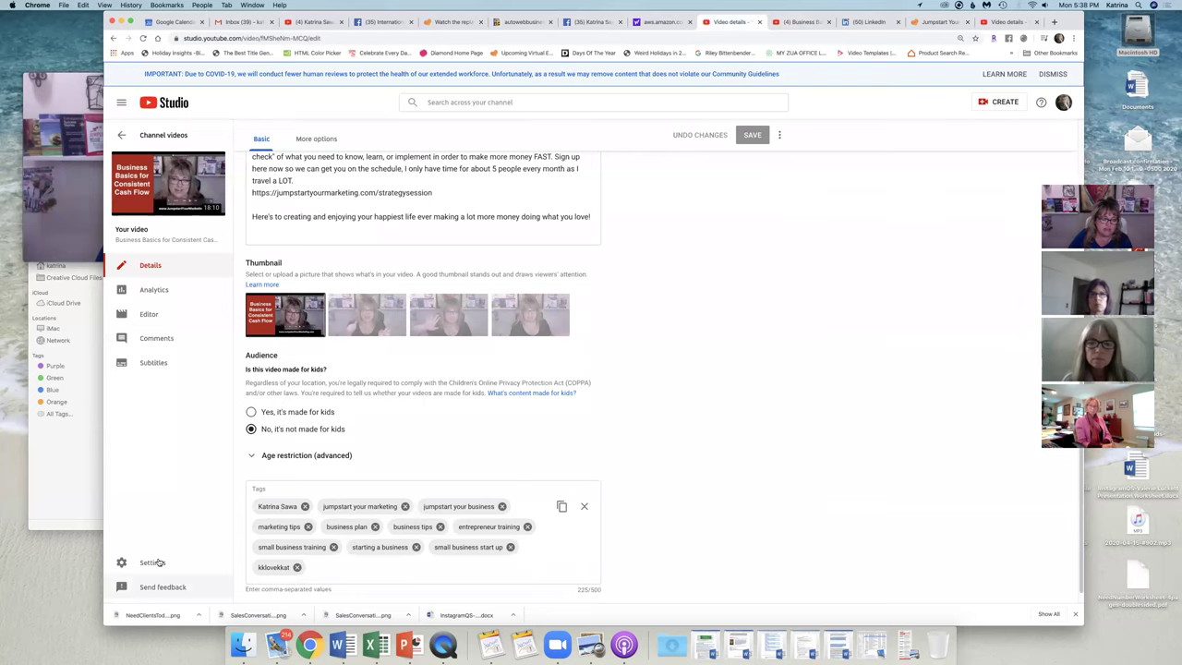
left_click(155, 562)
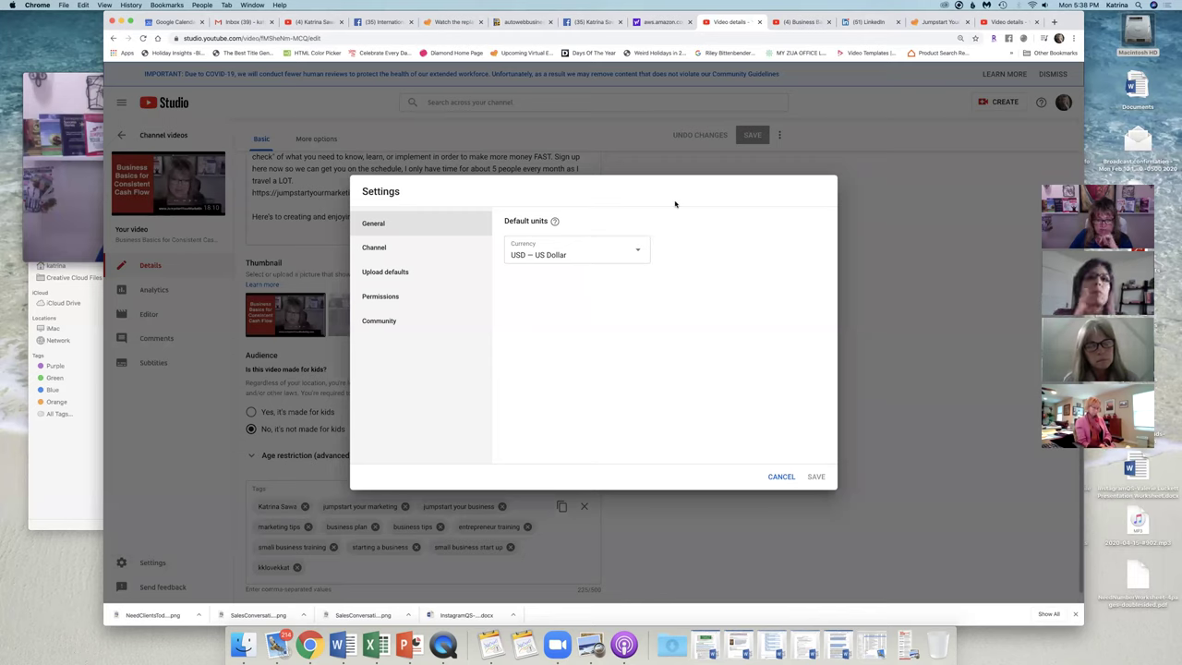
- Add "how to start up a business" to the keywords in the channel's basic info
left_click(376, 246)
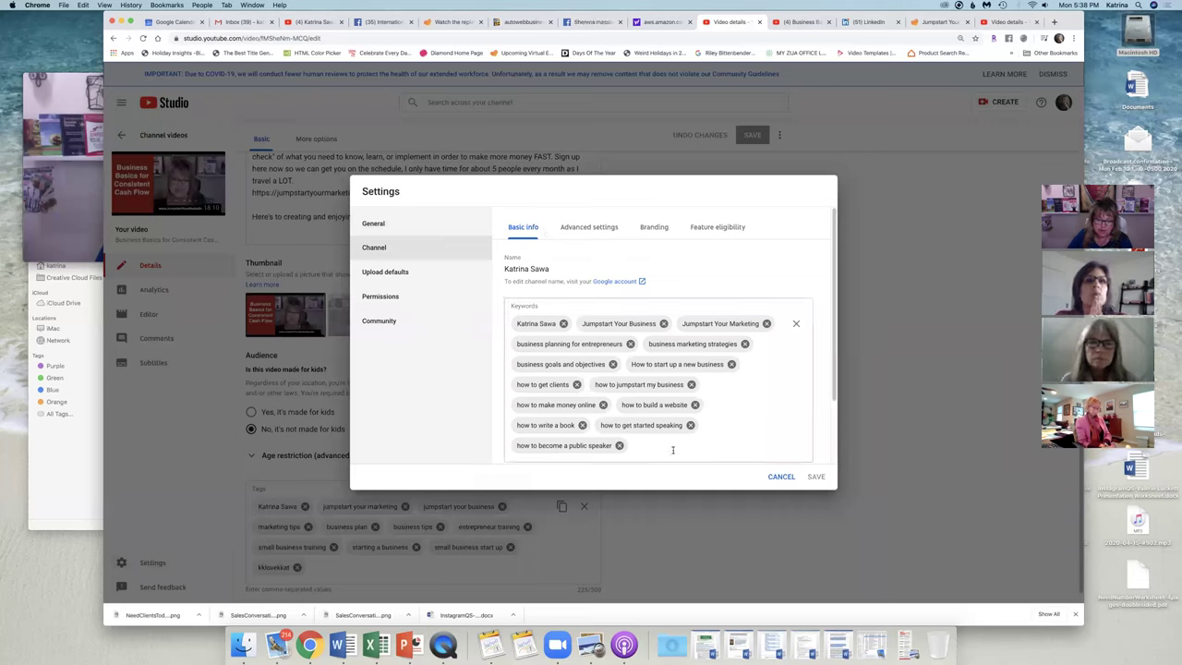
left_click_drag(833, 280, 831, 324)
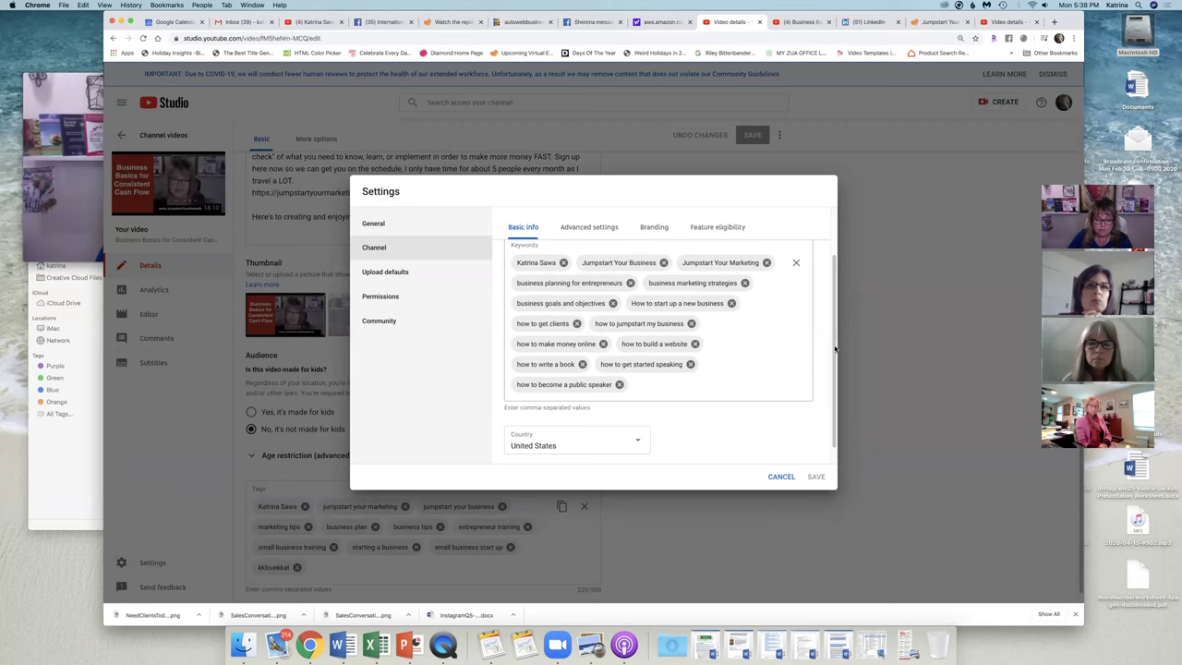
left_click_drag(834, 349, 832, 295)
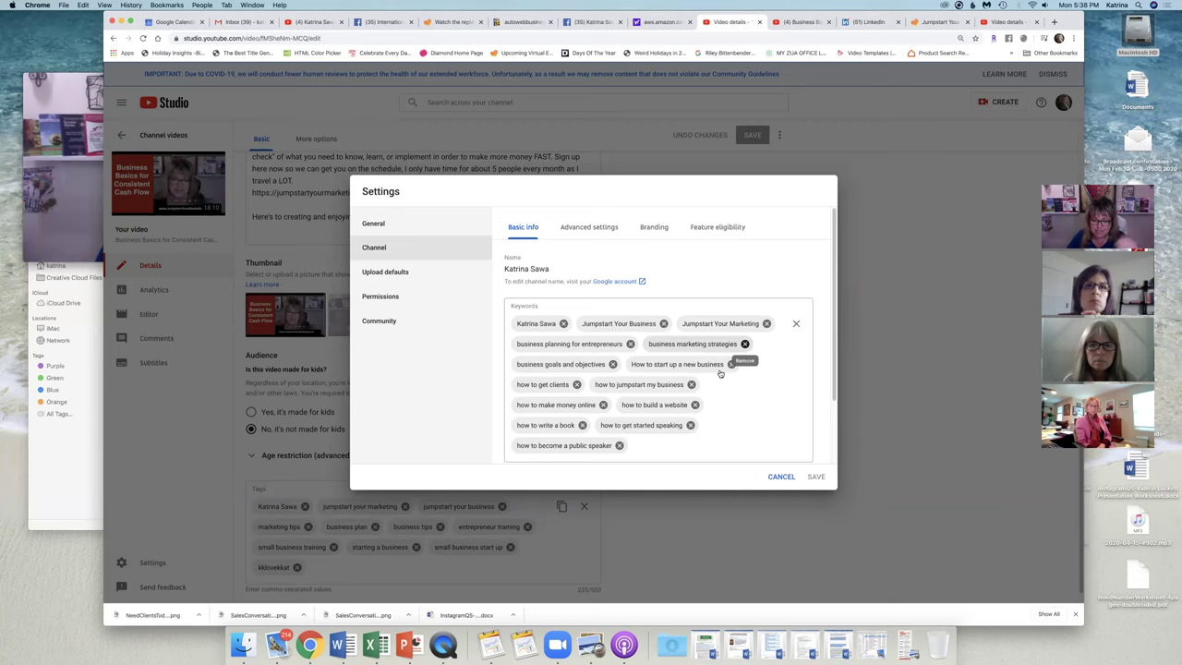
left_click(659, 447)
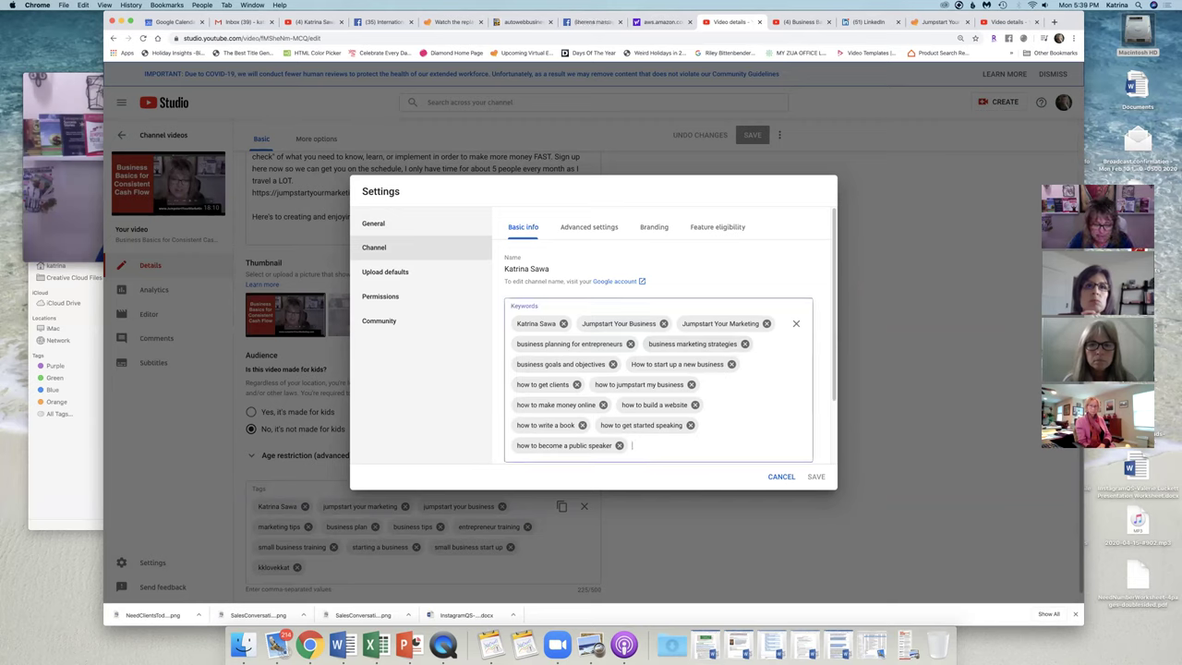
type("how to")
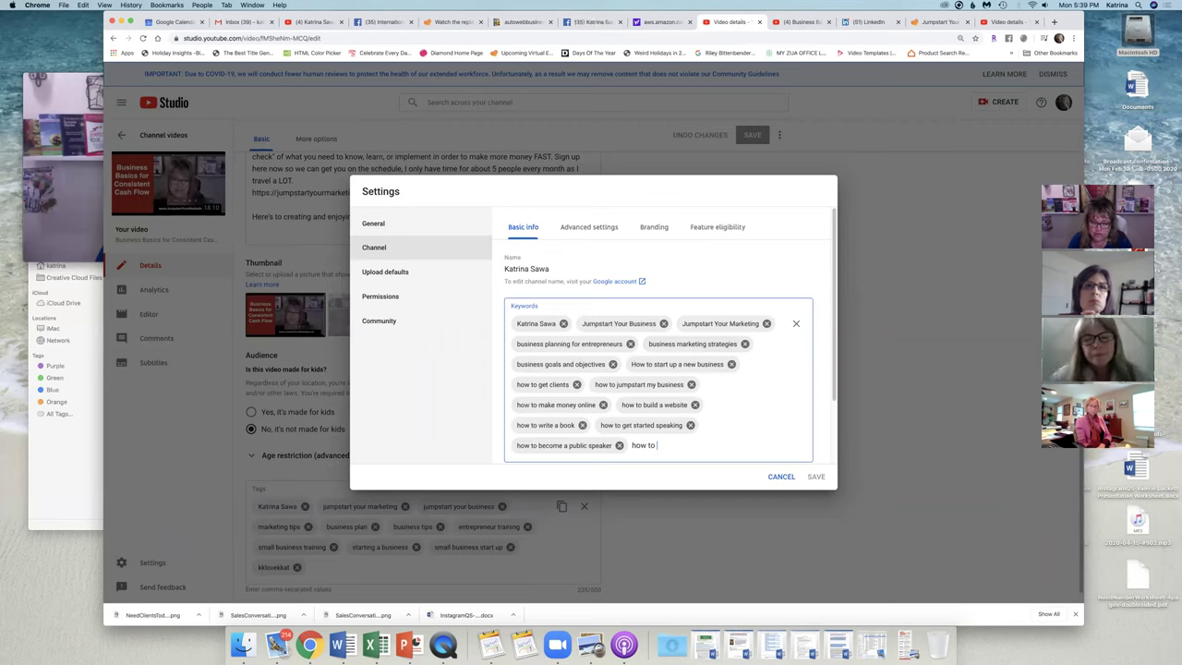
type(" start up a business")
key("Return")
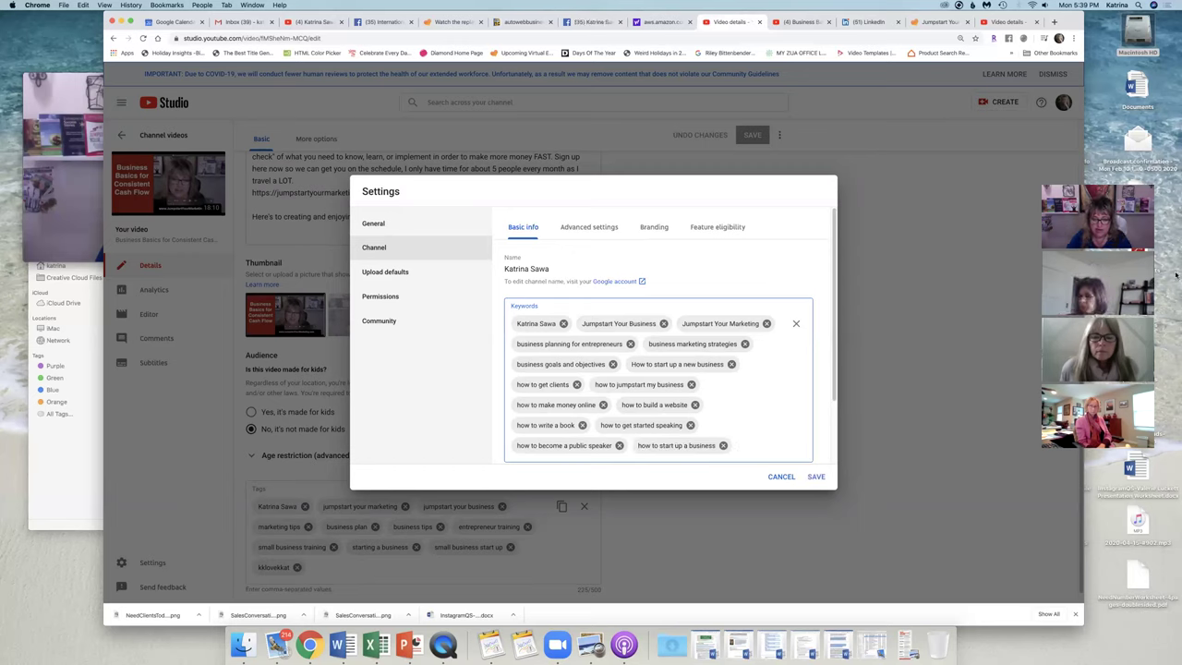
- Examine the channel's basic info, including the full keyword list, the country and the option to customize the channel
left_click_drag(832, 259, 830, 338)
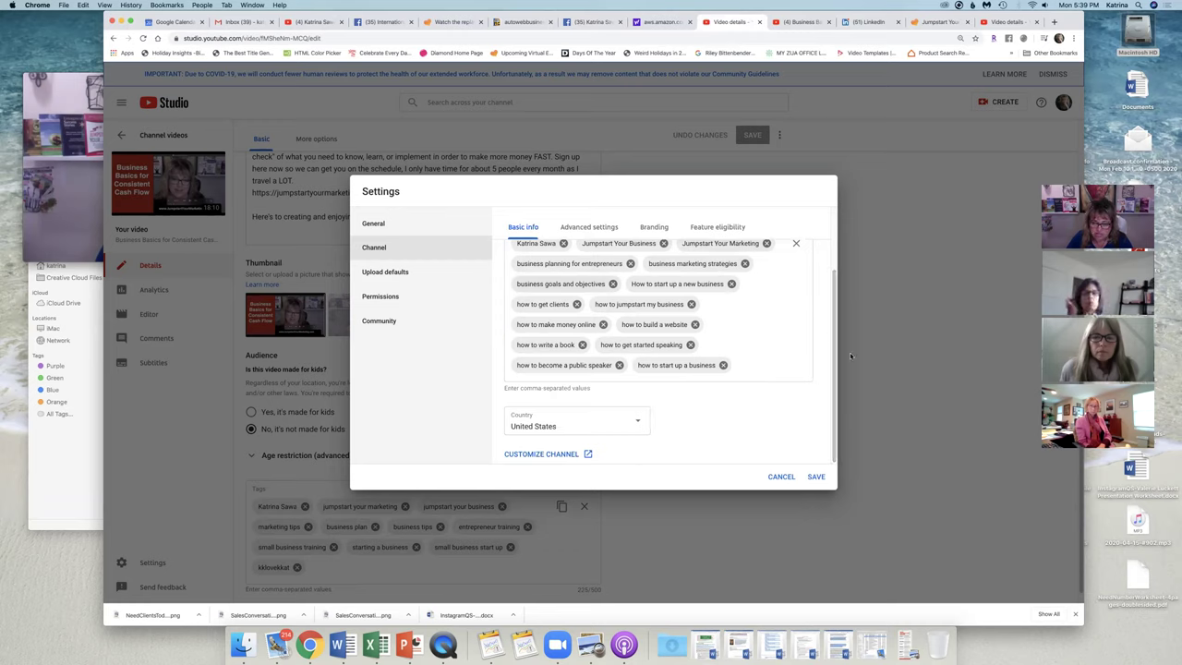
scroll(584, 335, "up", 3)
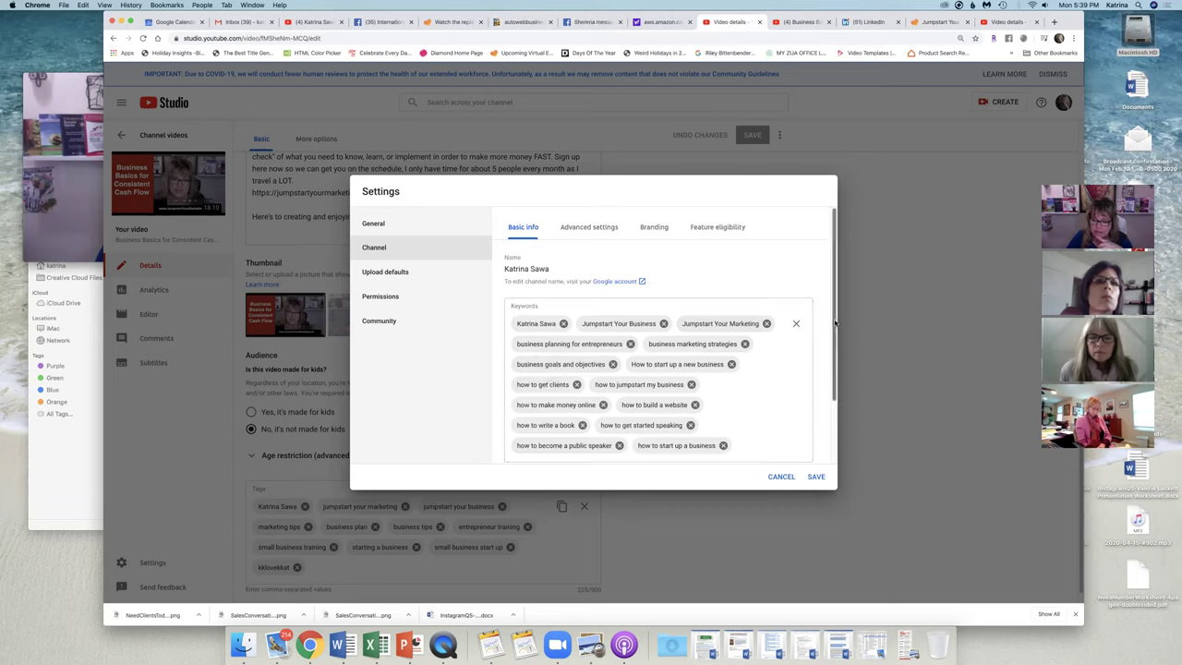
scroll(833, 325, "down", 1)
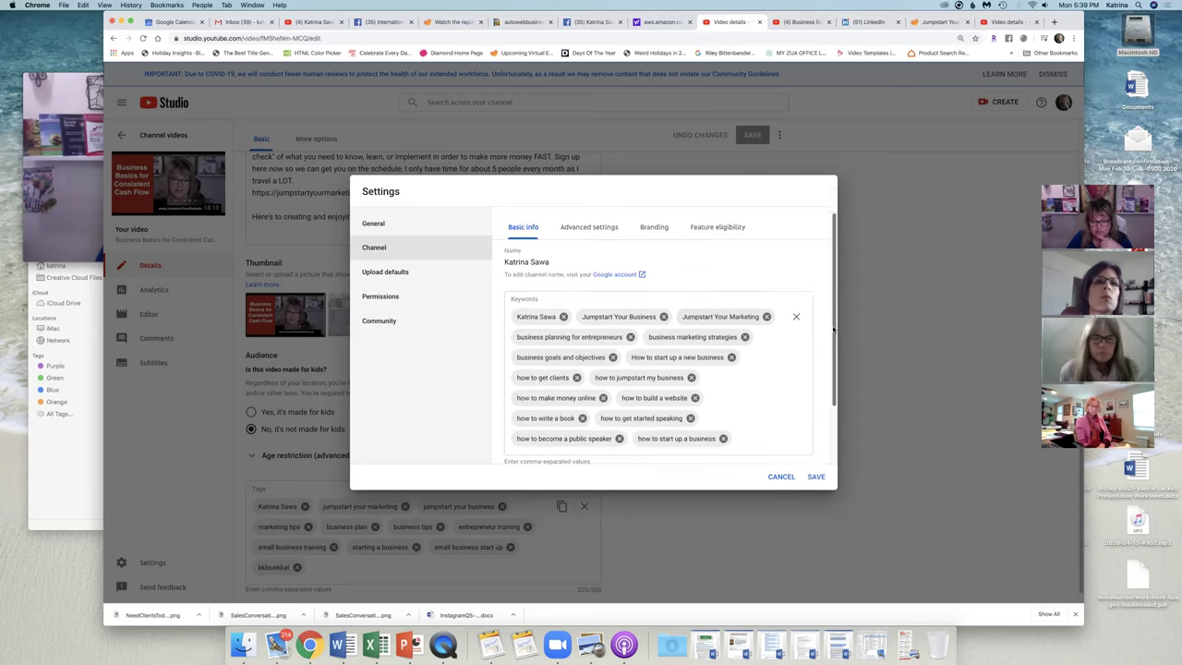
scroll(834, 328, "down", 3)
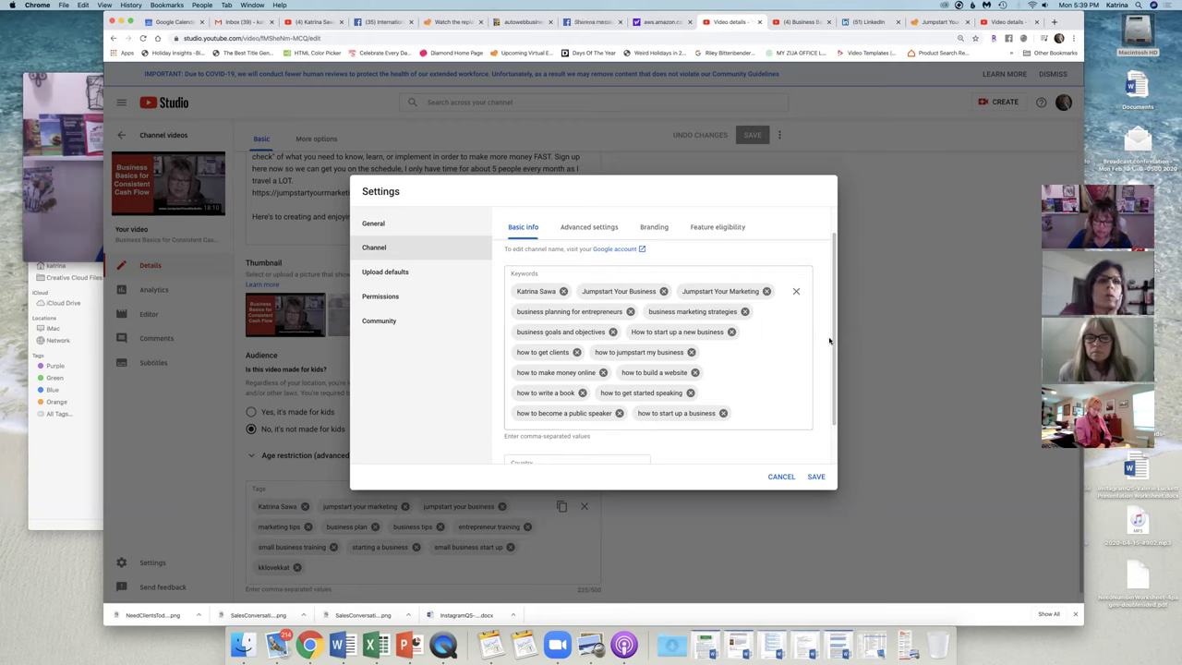
scroll(832, 370, "down", 1)
scroll(832, 370, "down", 1)
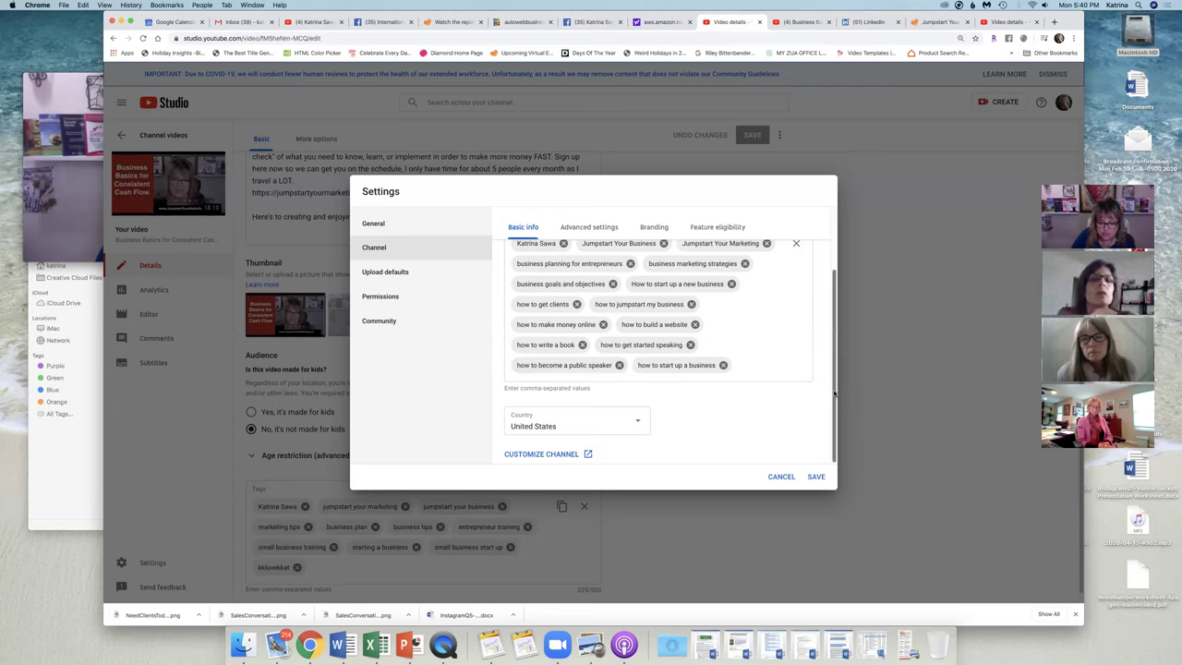
left_click_drag(834, 394, 834, 270)
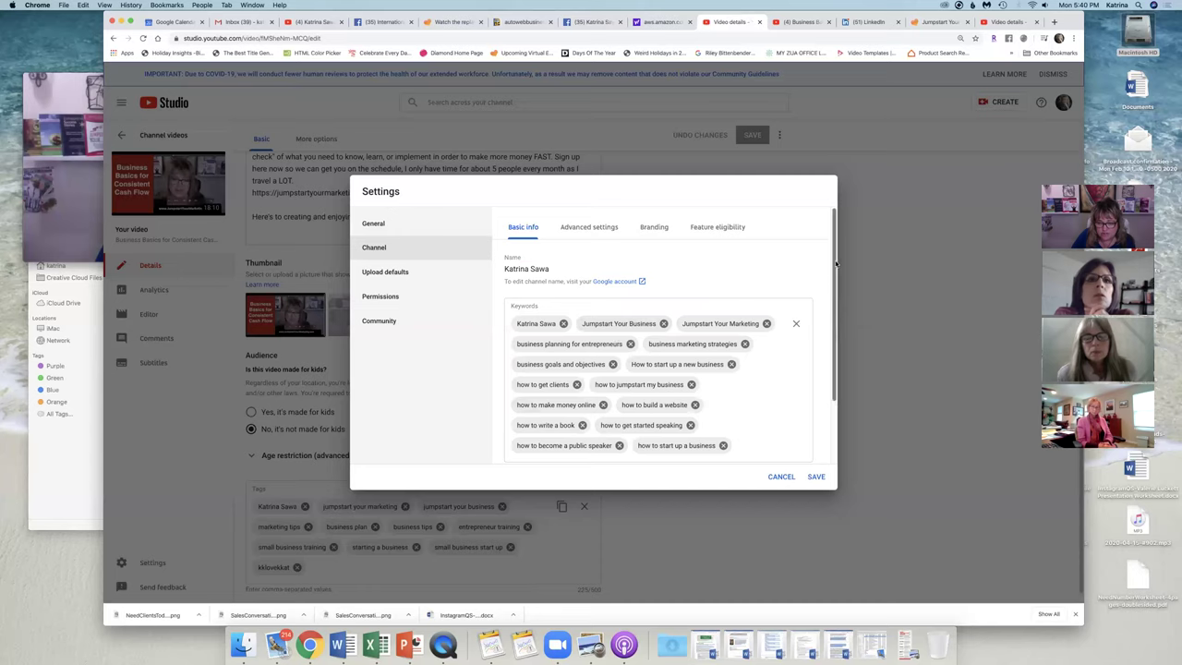
left_click_drag(835, 264, 835, 329)
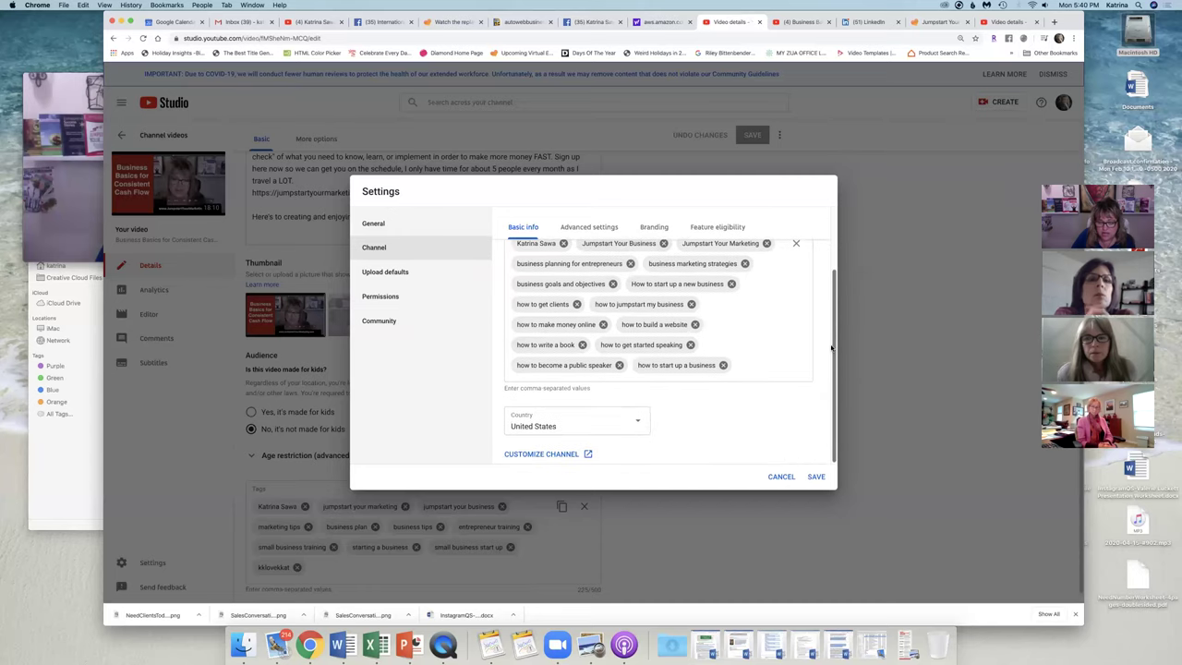
- Review the channel's advanced settings, its watermark branding options and its feature eligibility
left_click(596, 228)
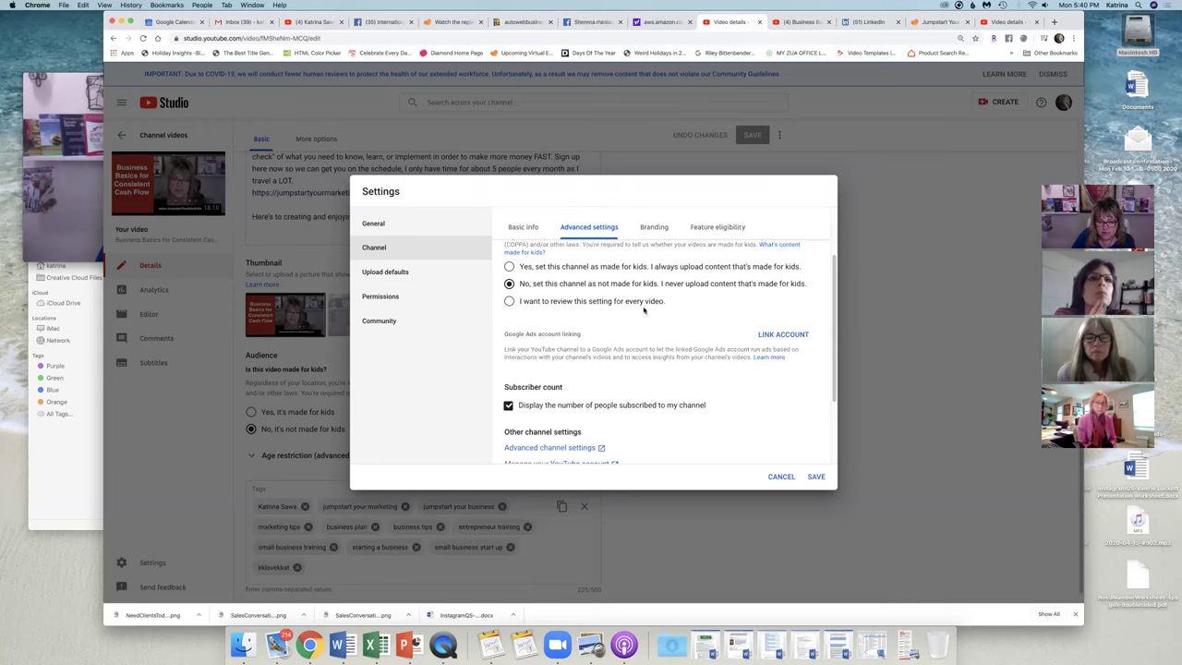
scroll(830, 345, "down", 2)
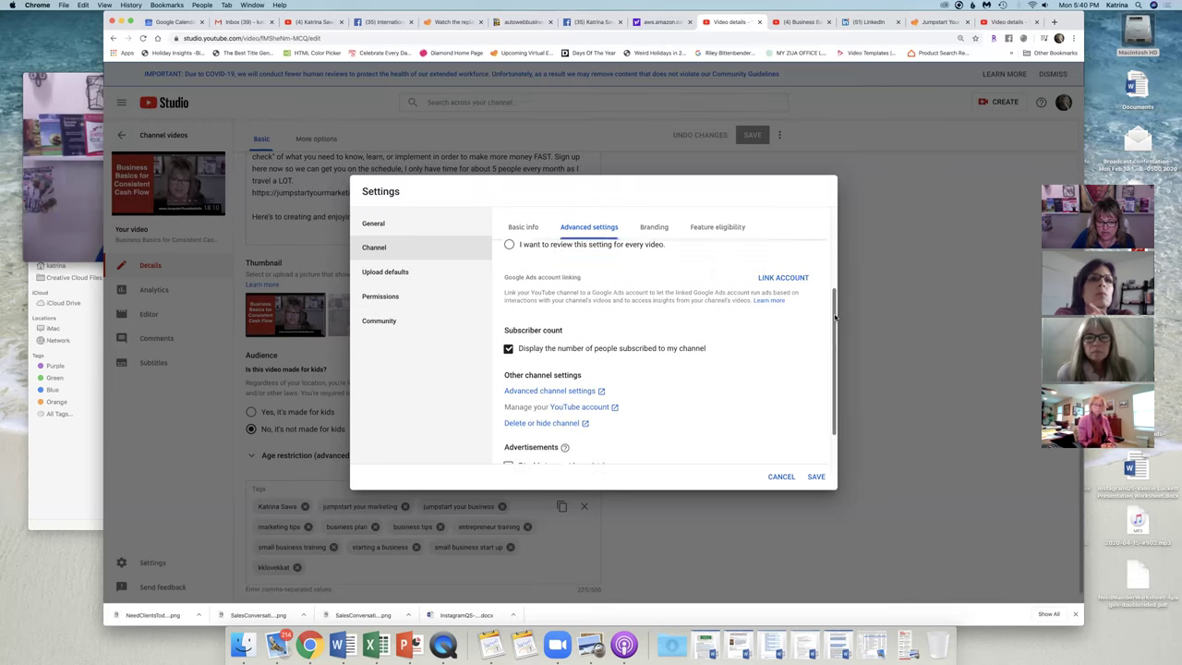
scroll(830, 345, "down", 1)
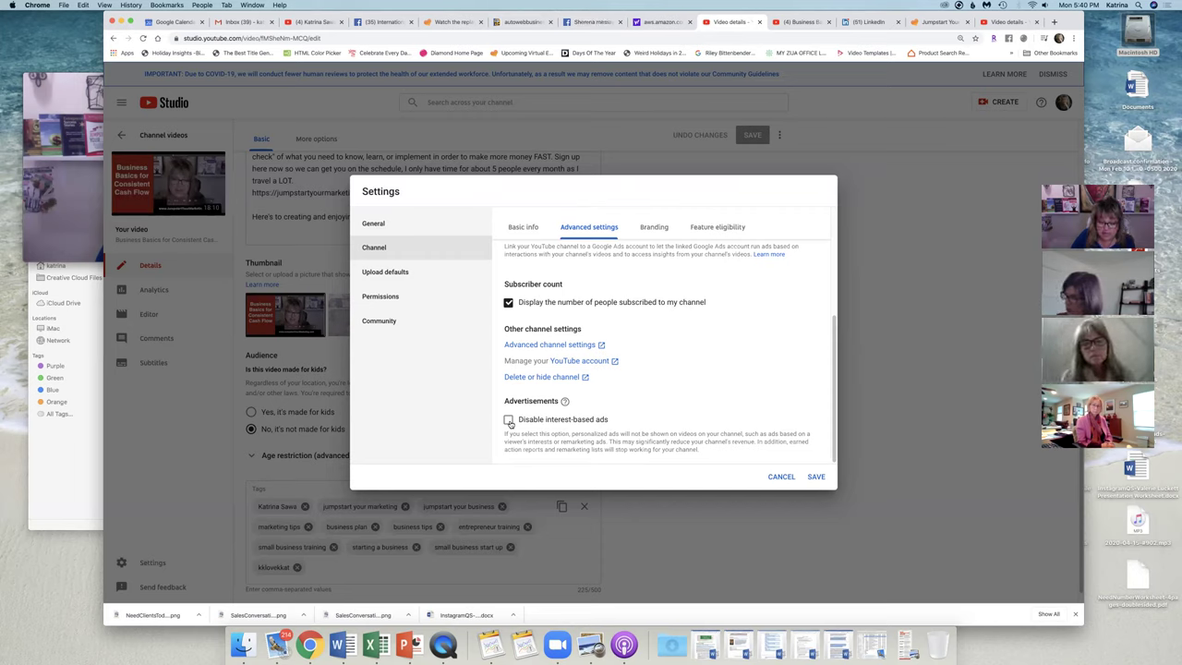
left_click(656, 229)
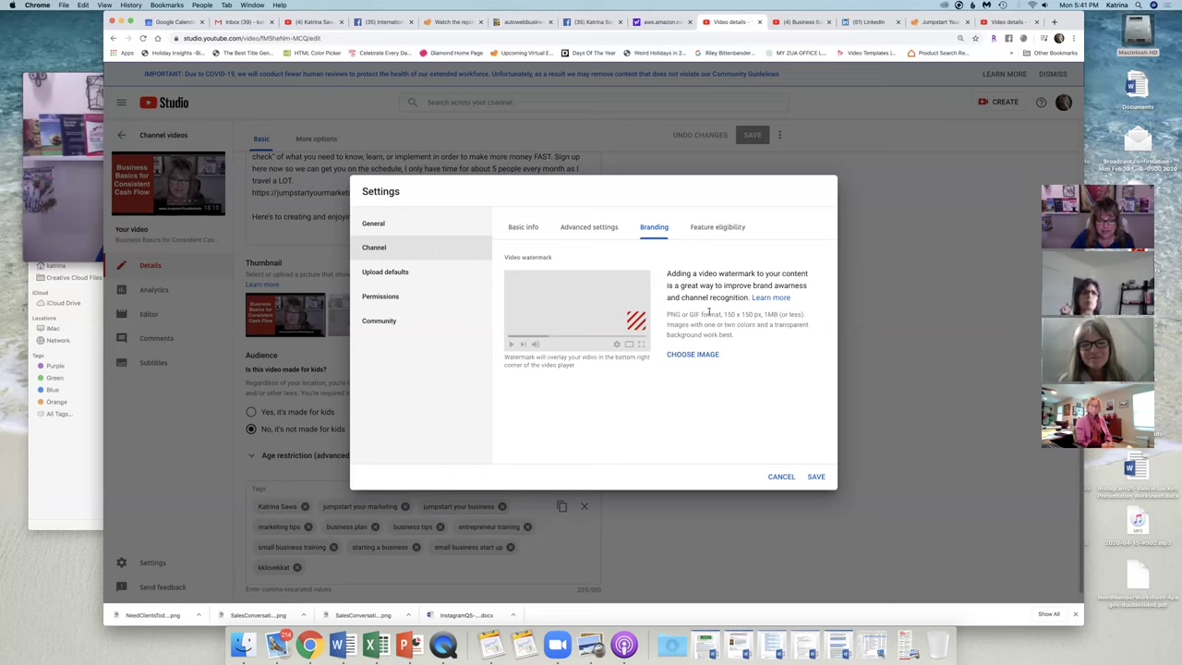
left_click(712, 230)
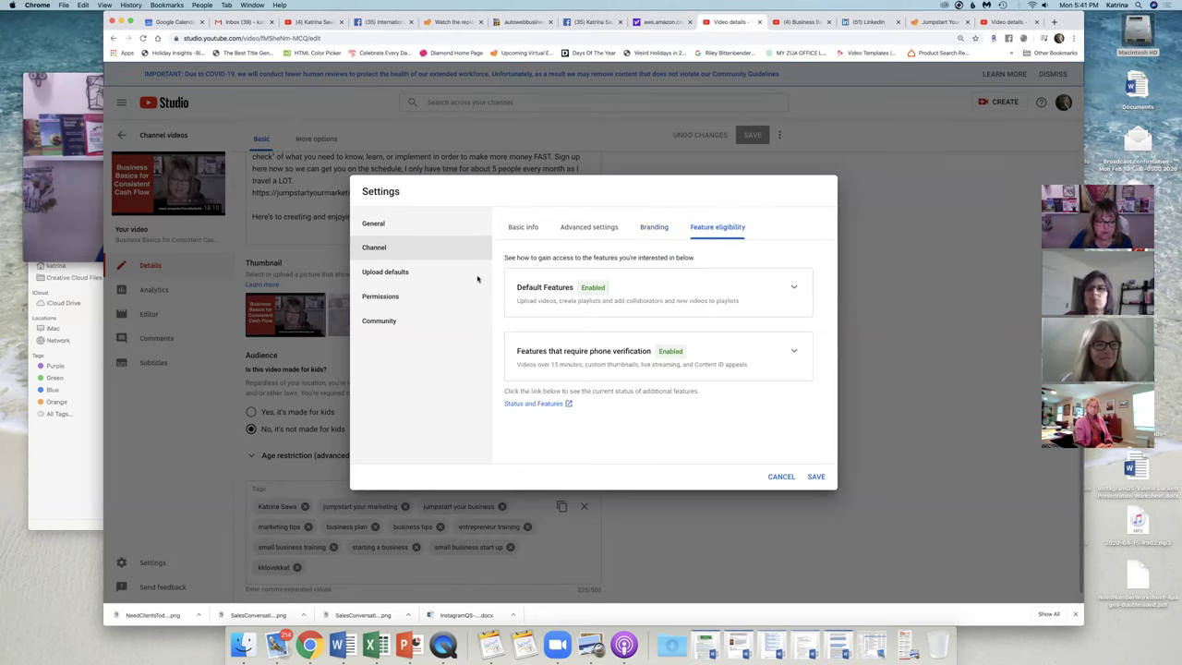
- In the upload defaults' description, change the call to action to "Then do one of 2 things today"
left_click(383, 273)
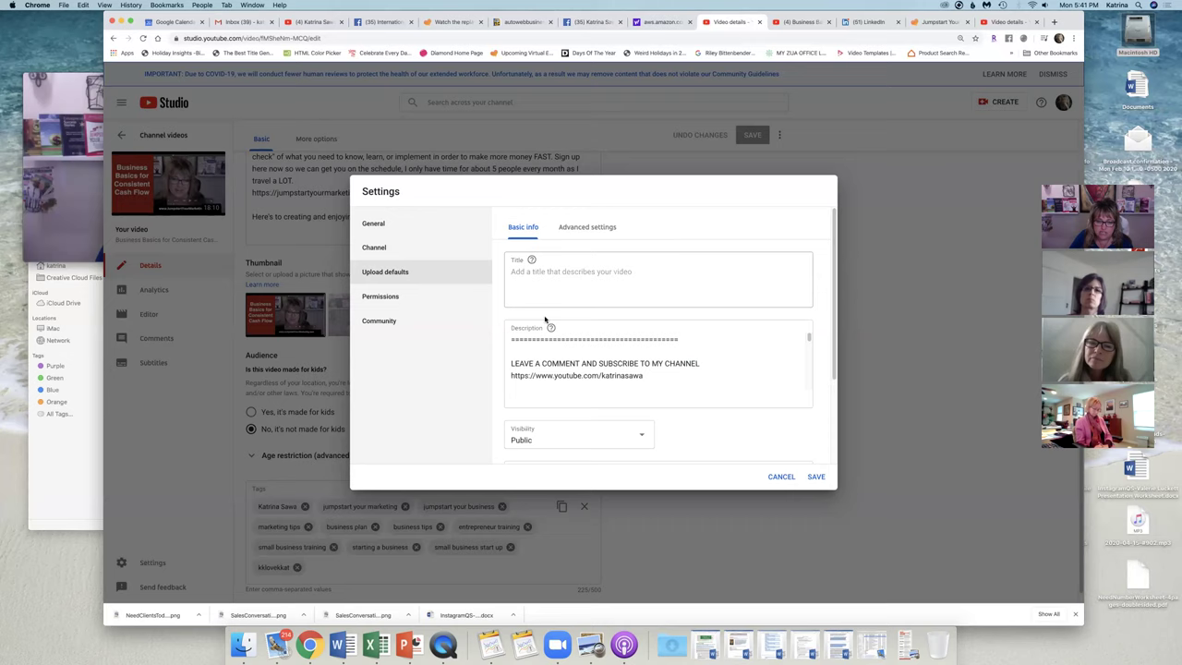
left_click(512, 269)
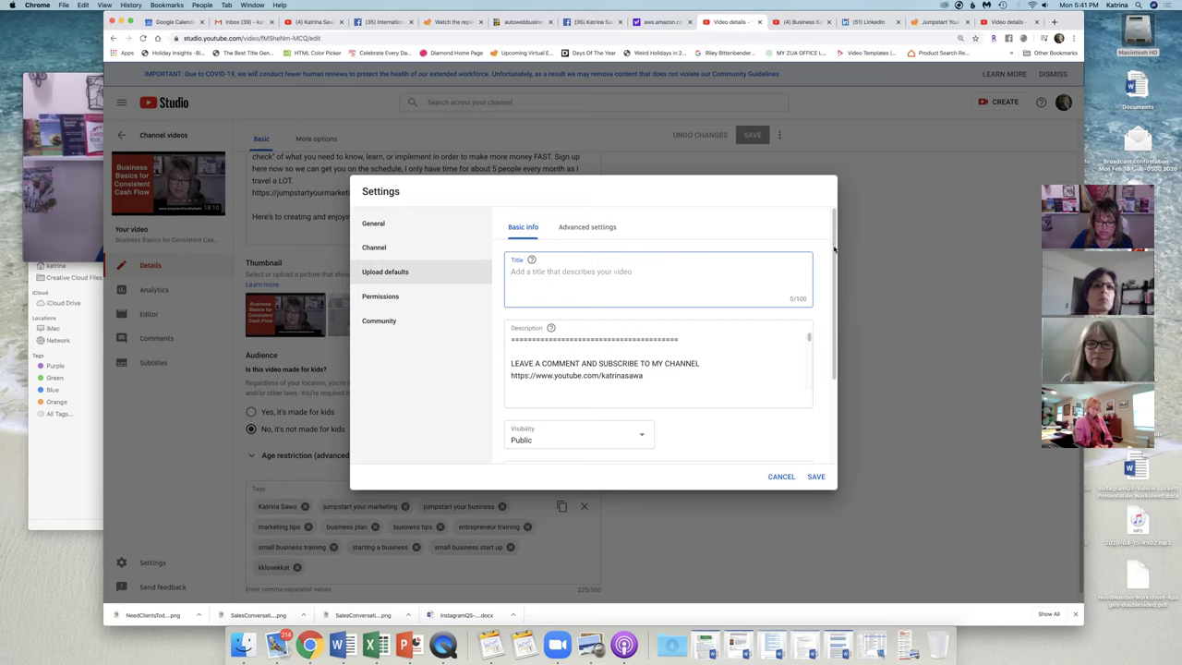
left_click_drag(833, 243, 834, 277)
scroll(822, 277, "down", 1)
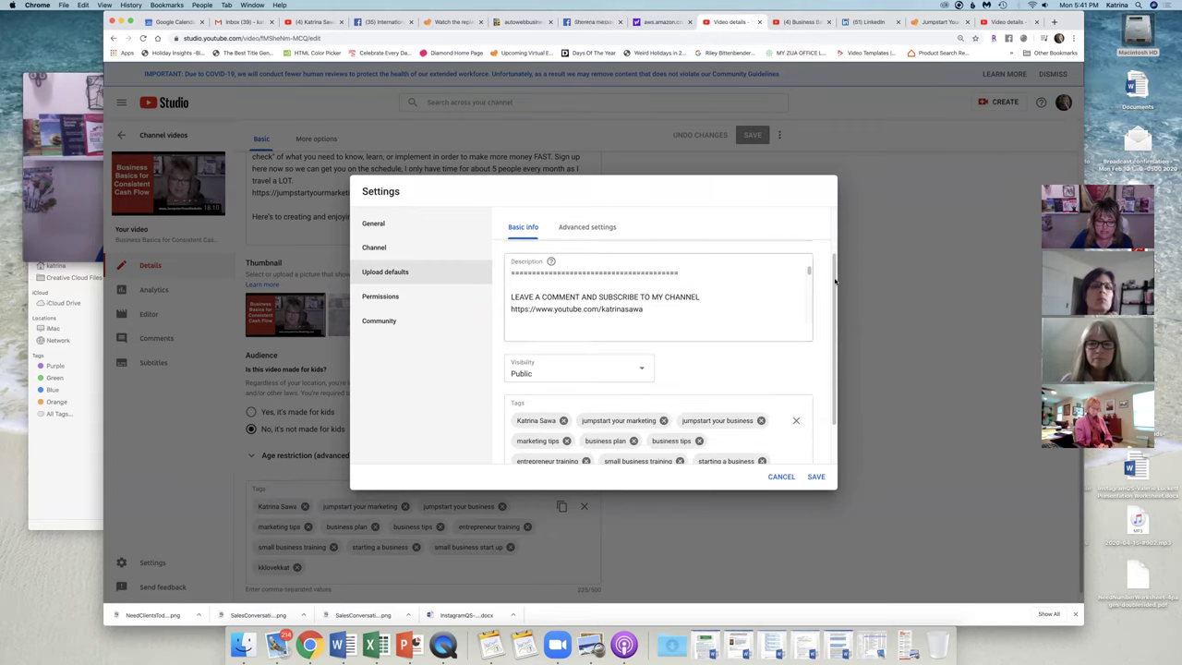
scroll(809, 270, "down", 1)
scroll(809, 270, "up", 1)
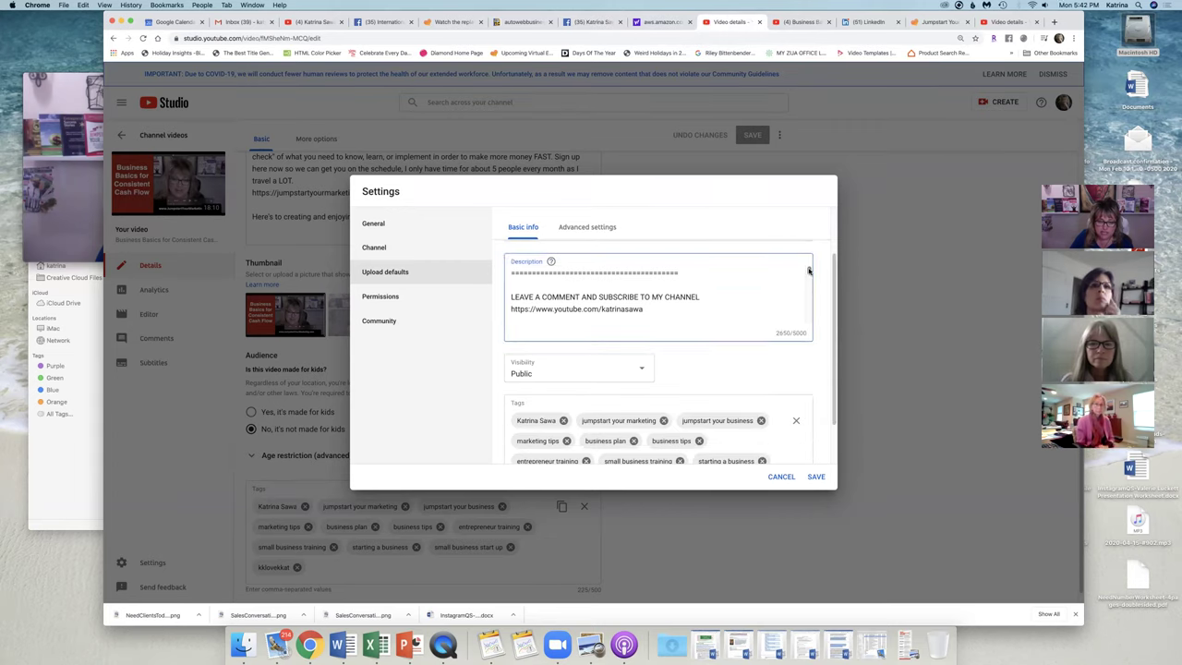
left_click_drag(809, 270, 809, 294)
left_click_drag(809, 294, 809, 291)
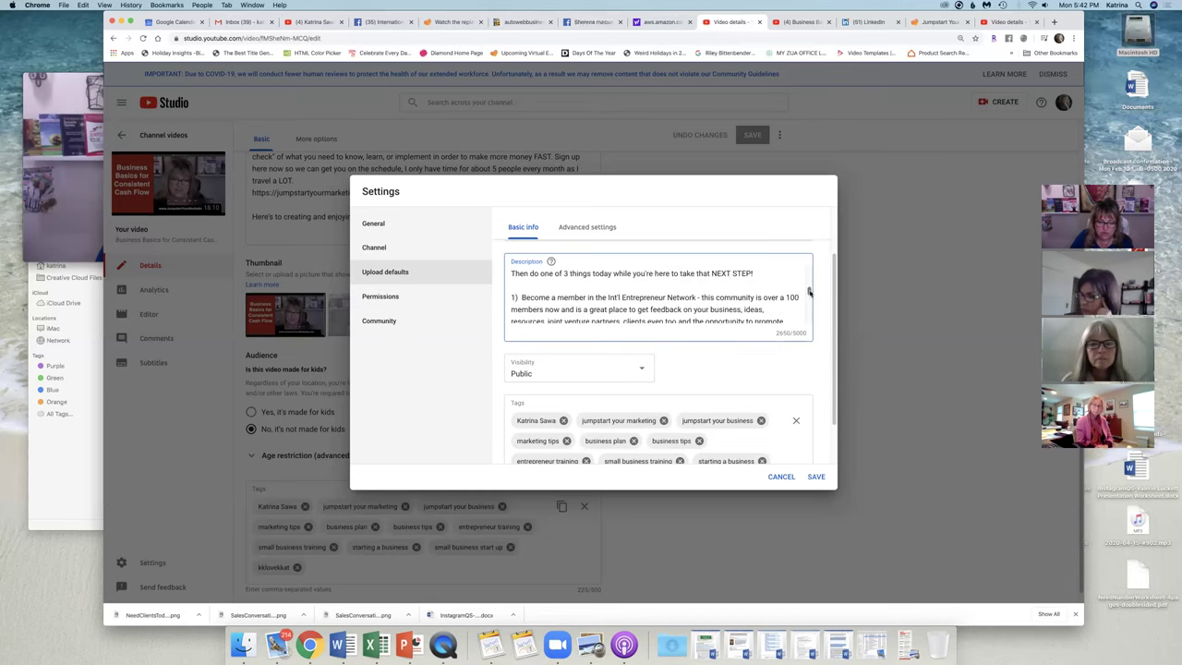
scroll(580, 273, "up", 2)
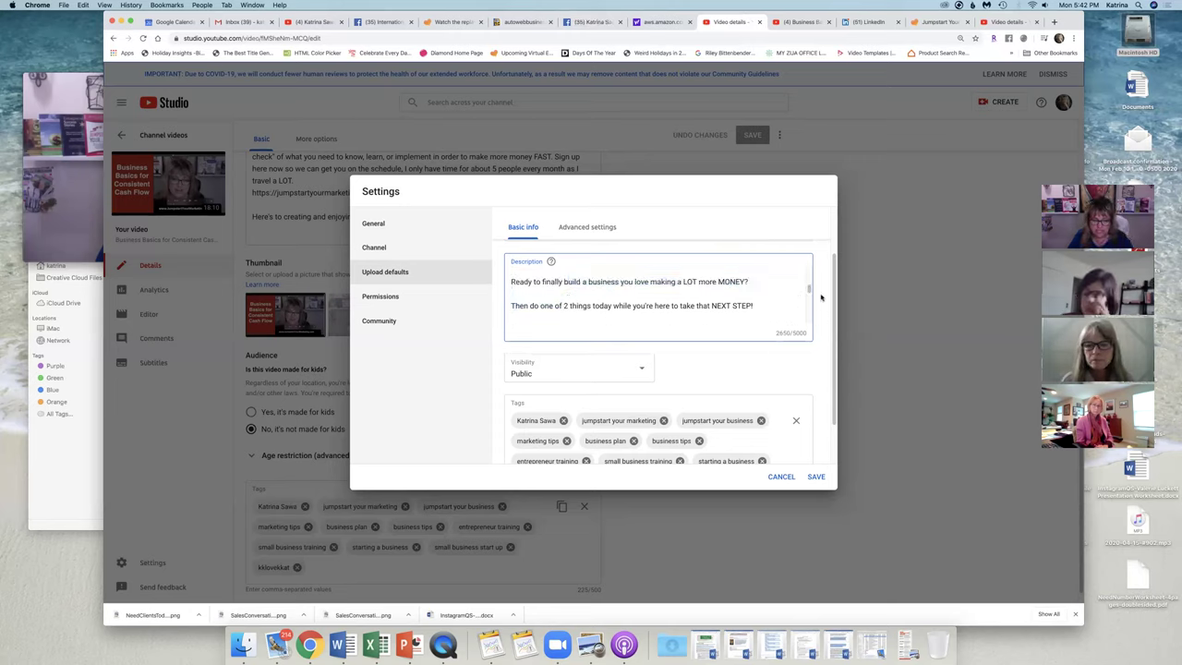
- Delete the live training events item from the default description and renumber the "Come have a conversation with me" item as 2)
left_click_drag(809, 290, 808, 298)
scroll(809, 298, "down", 2)
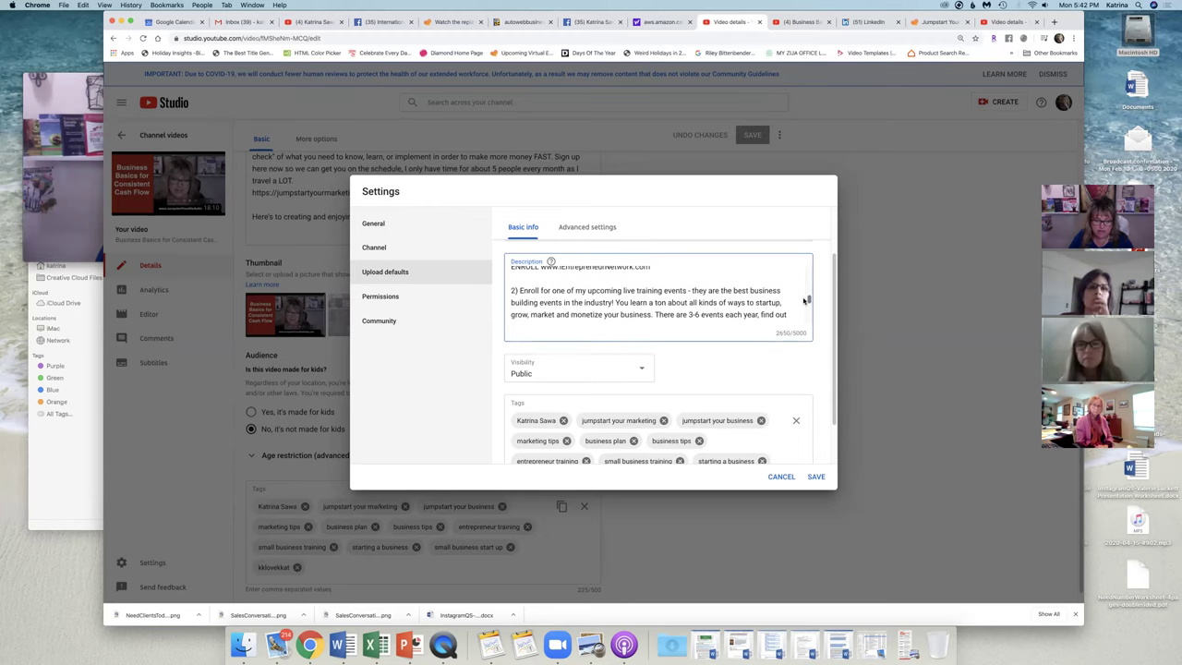
mouse_move(519, 290)
left_mouse_down()
mouse_move(554, 332)
mouse_move(553, 263)
mouse_move(556, 298)
mouse_move(539, 323)
mouse_move(520, 289)
left_mouse_up()
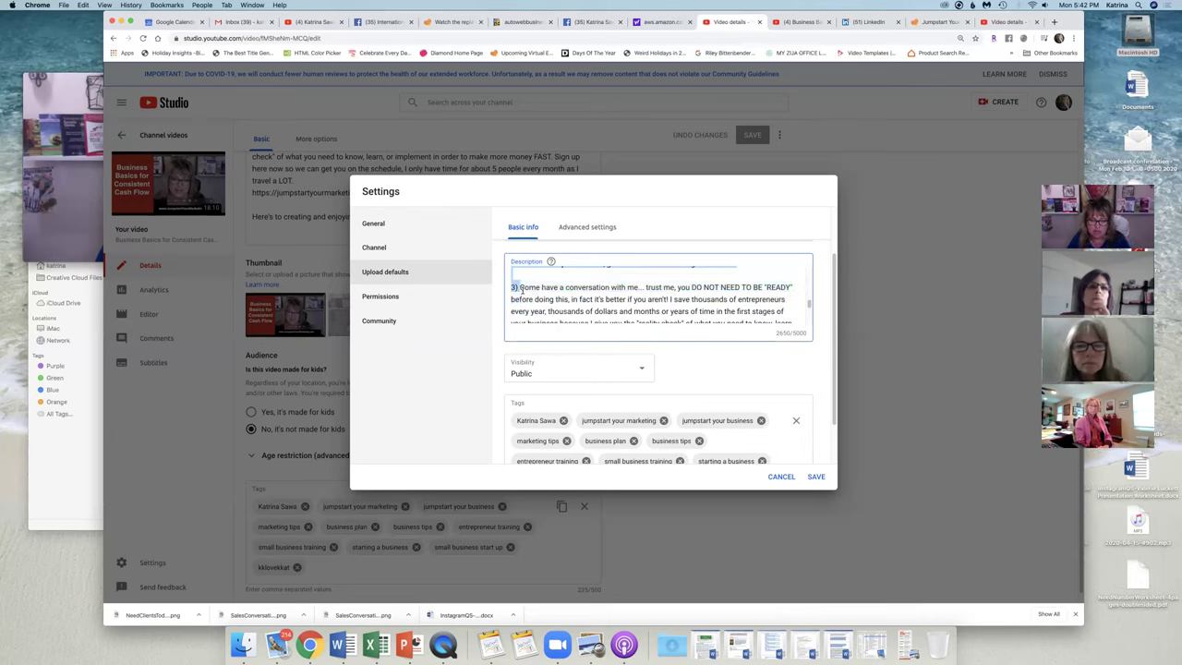
key("BackSpace")
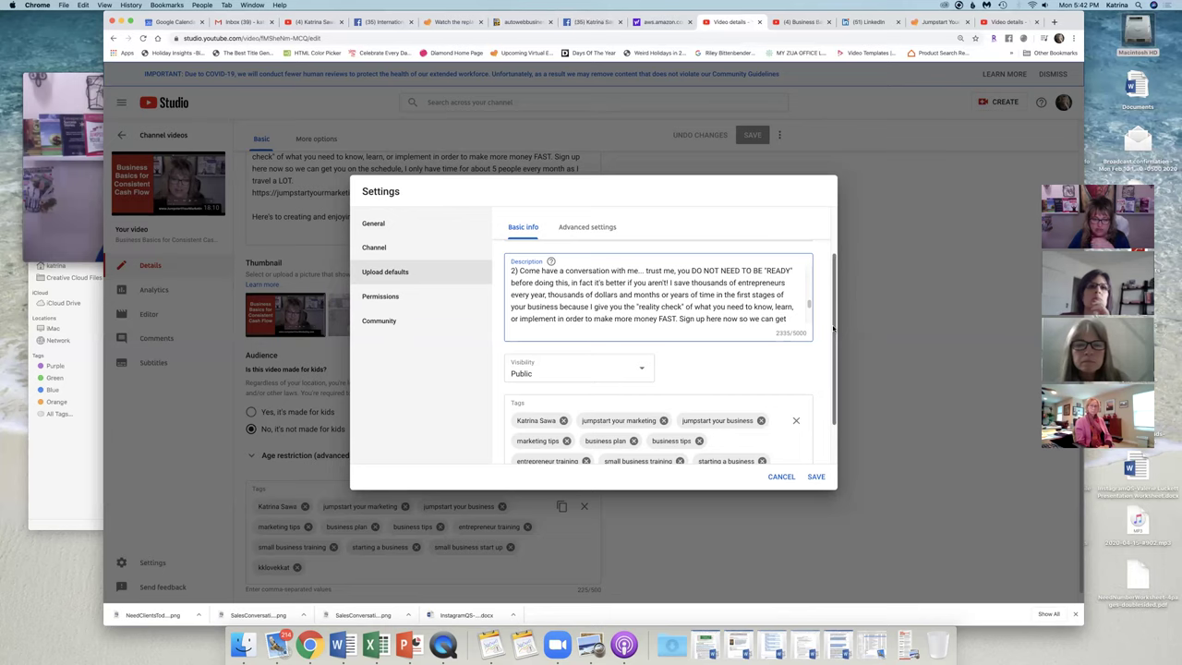
- Check the default visibility and tags for uploads and save the changed upload defaults
left_click_drag(833, 332, 825, 378)
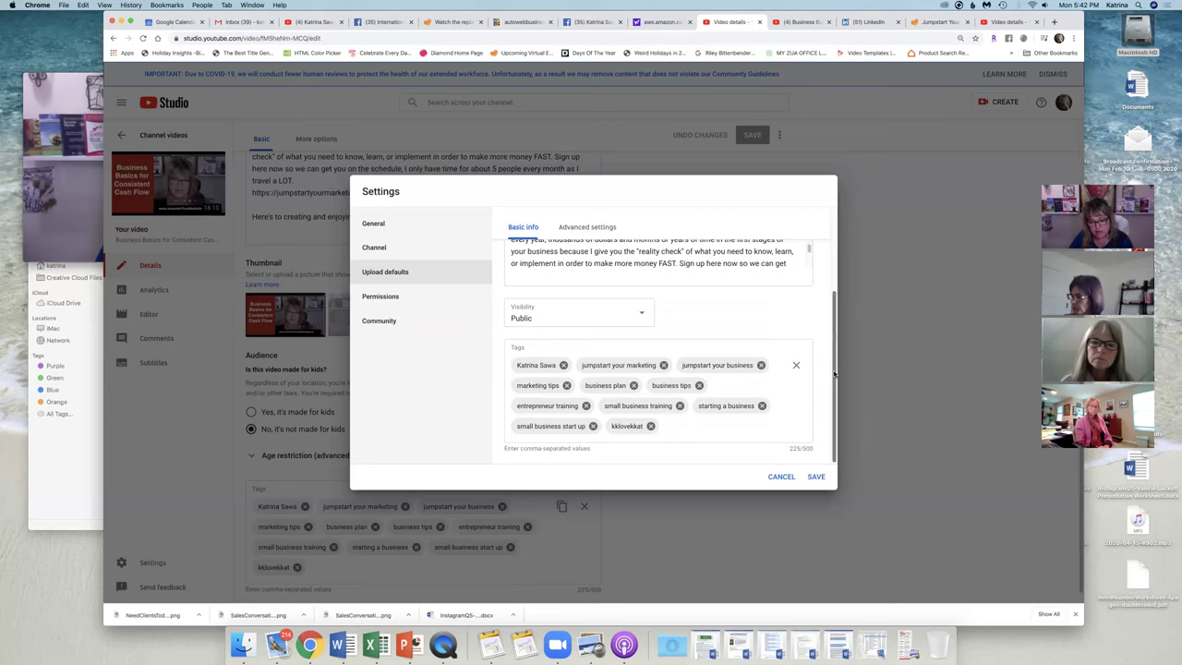
left_click(816, 476)
- Reopen the settings and review the channel's keywords and country, plus the default upload description, visibility and tags
left_click(150, 561)
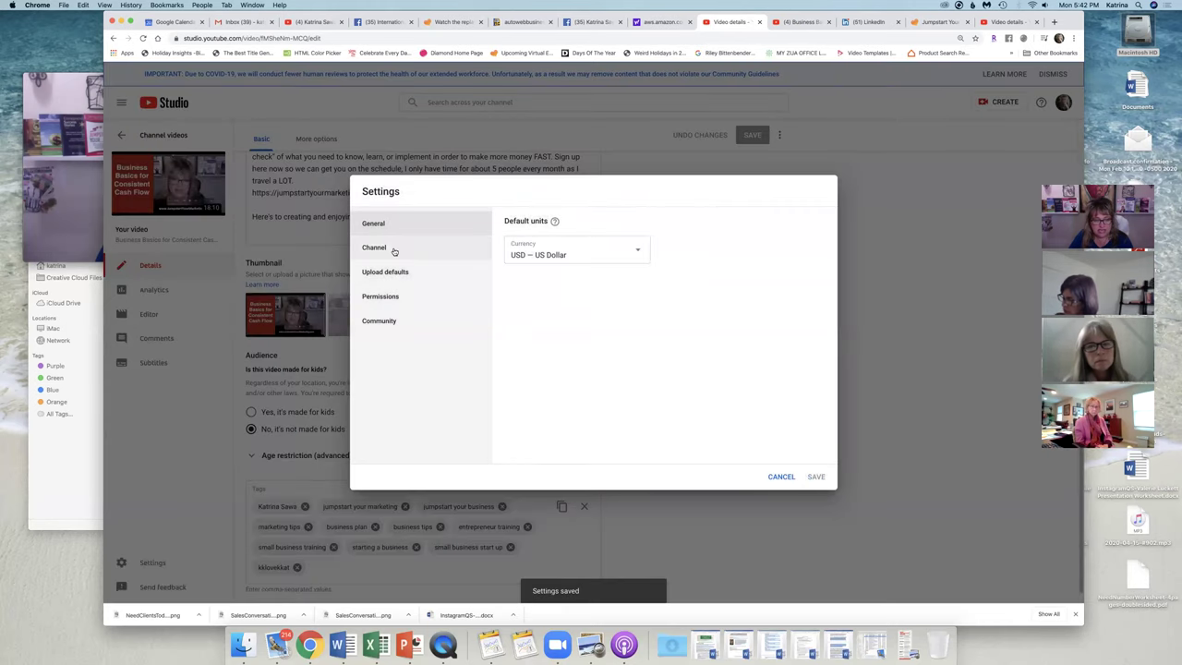
left_click(394, 251)
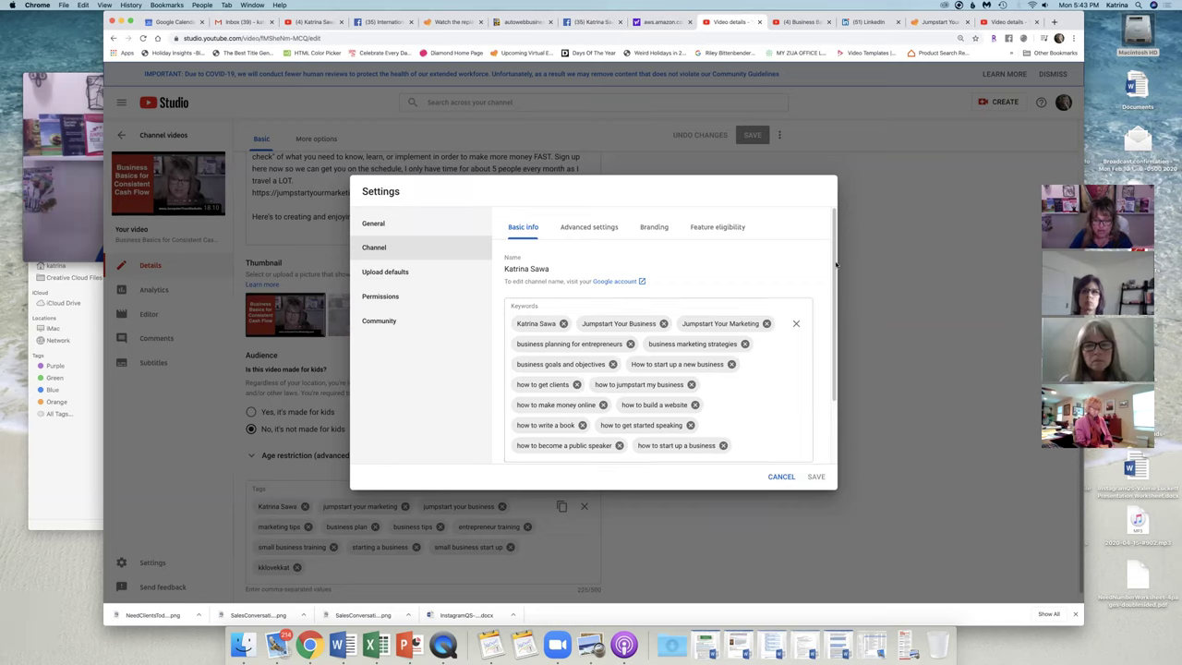
scroll(839, 316, "down", 2)
scroll(840, 319, "up", 1)
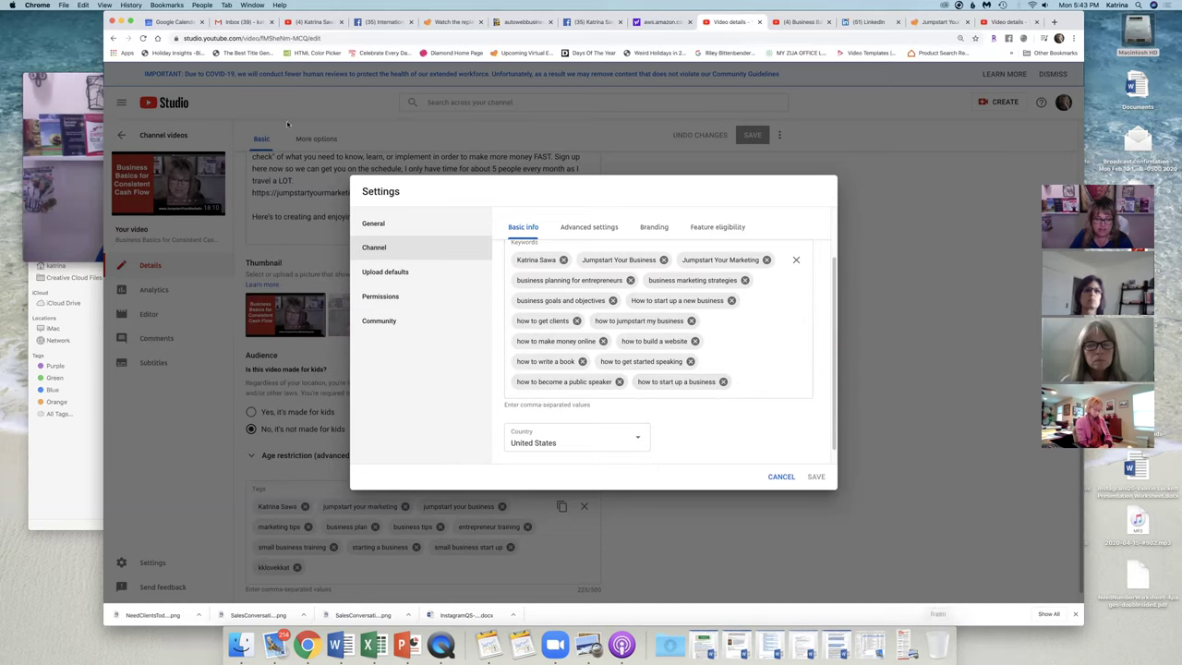
left_click(387, 273)
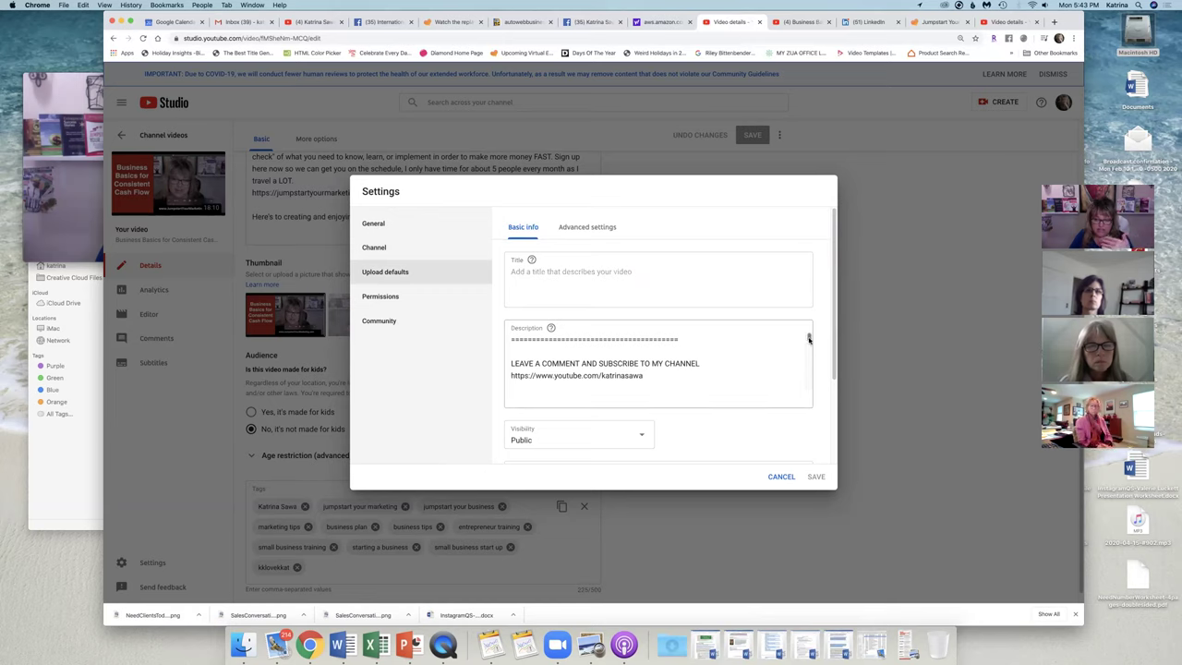
scroll(834, 335, "down", 1)
scroll(834, 336, "down", 3)
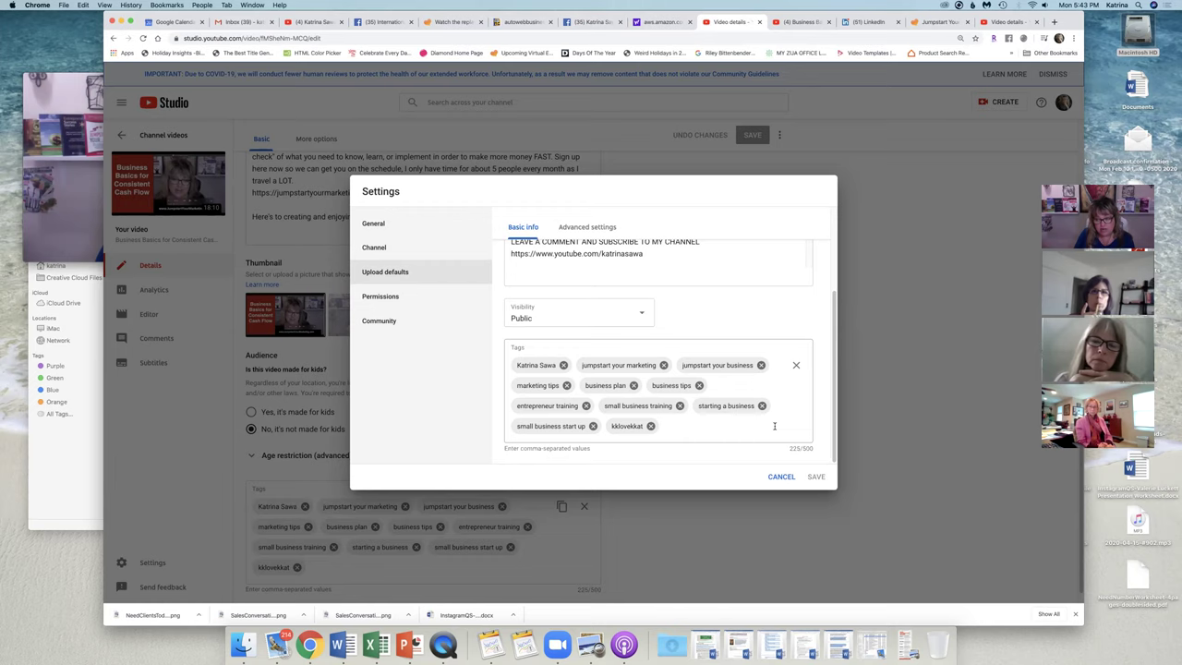
- Review the channel permissions and the community filters and comment defaults, including the options for new videos, and close the settings unchanged
left_click(383, 296)
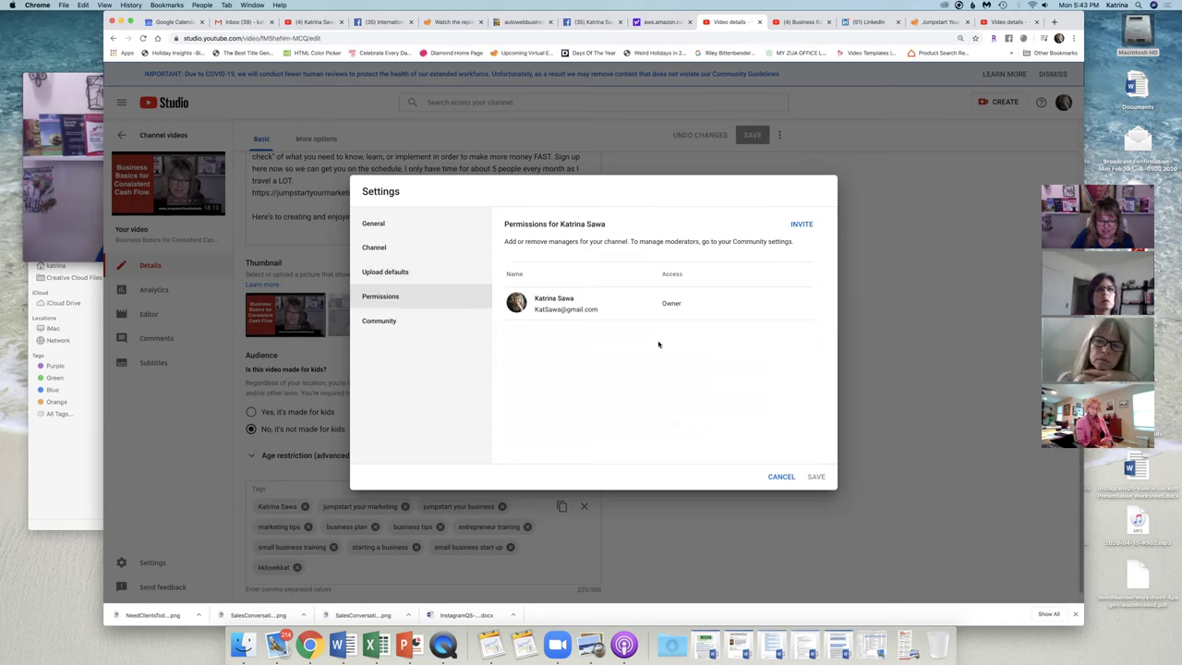
left_click(391, 323)
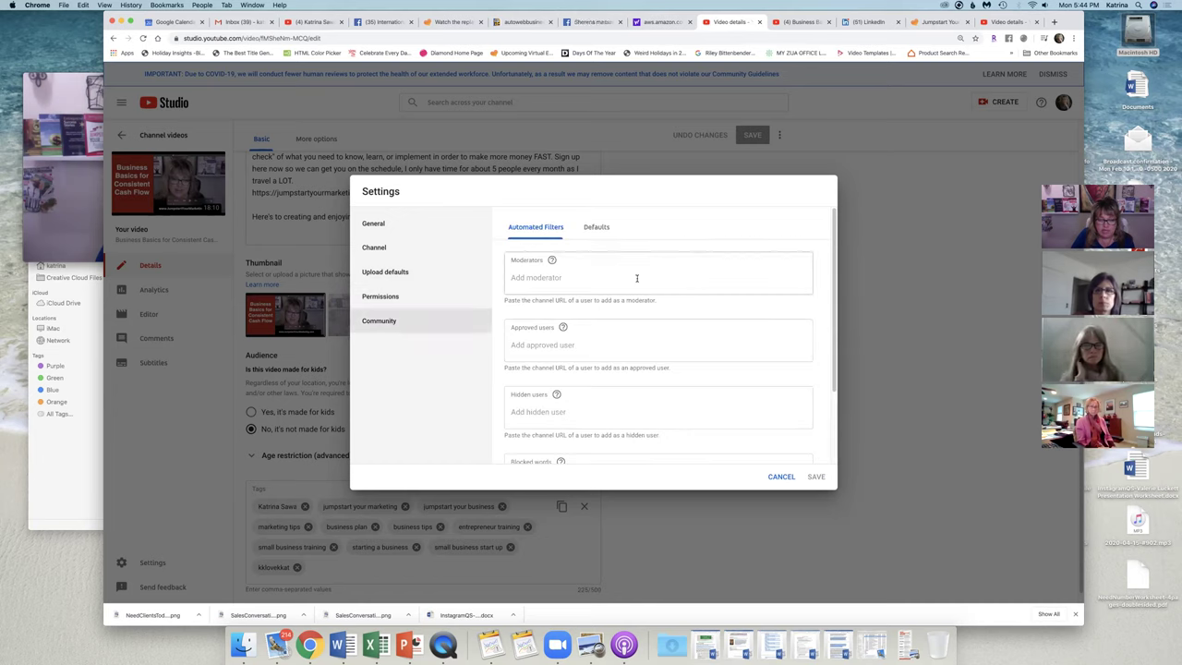
left_click_drag(833, 224, 833, 365)
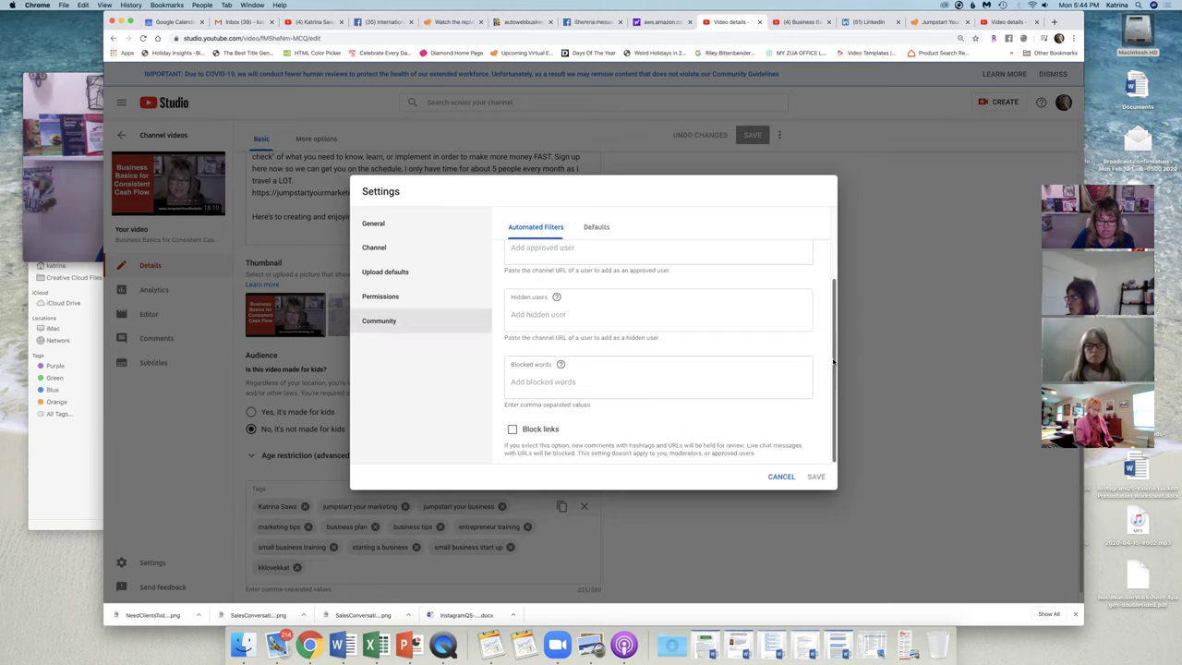
left_click(597, 228)
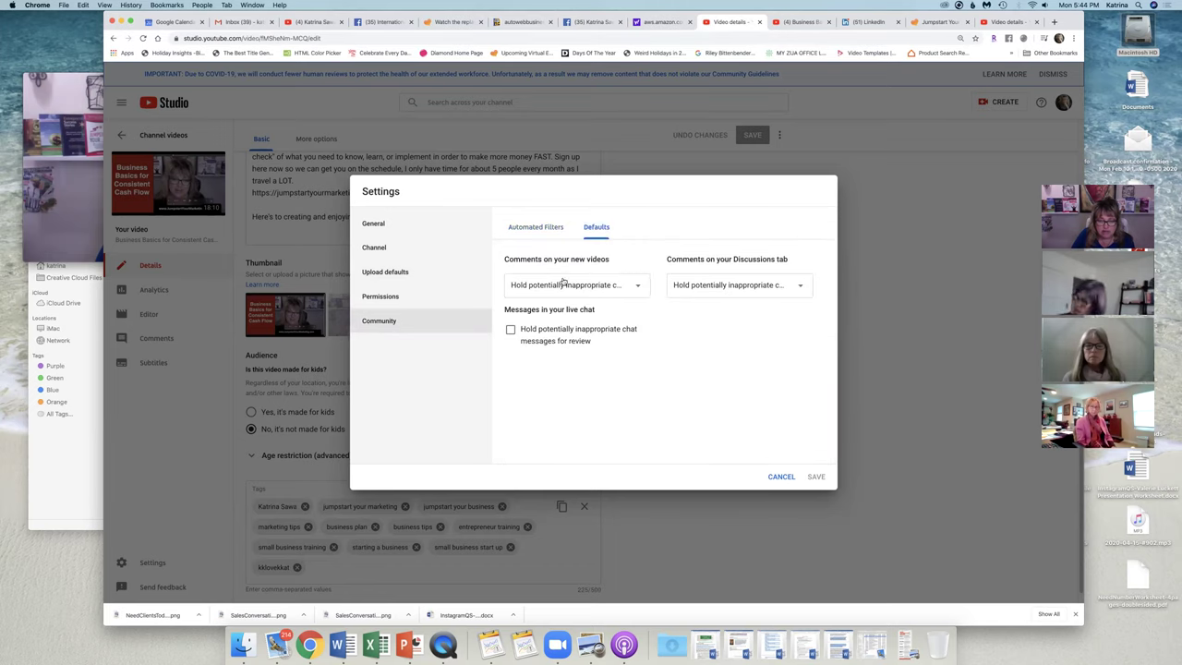
left_click(640, 287)
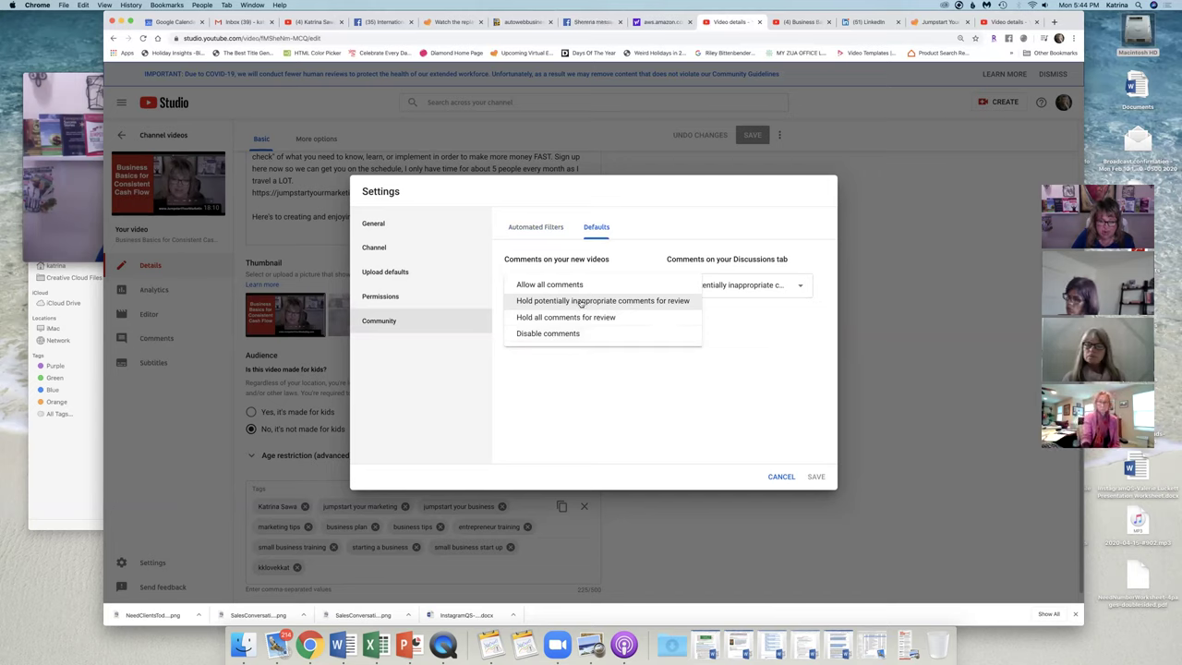
left_click(612, 396)
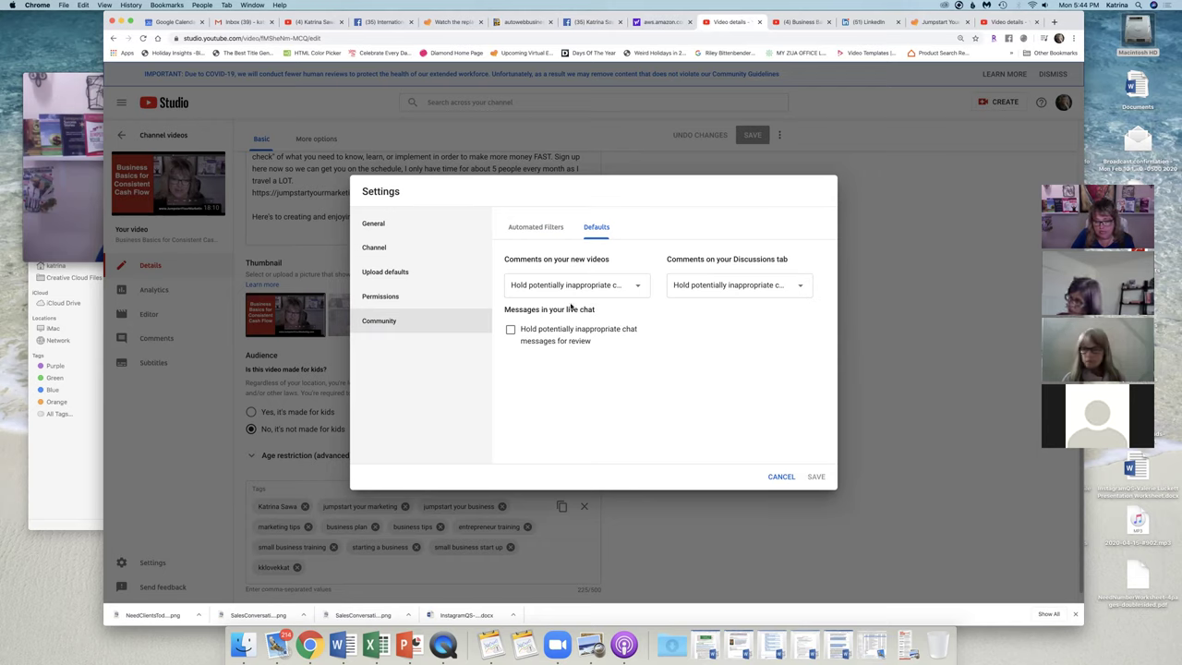
left_click(781, 477)
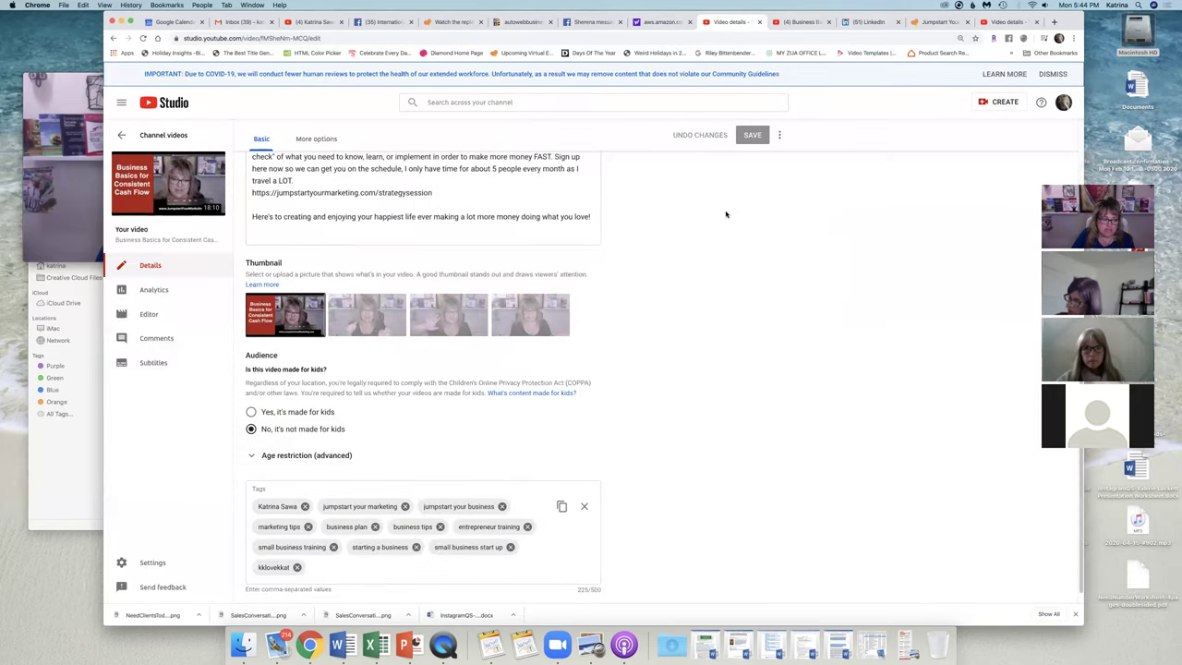
- Check the video's subtitles and return to the list of channel videos
left_click(154, 358)
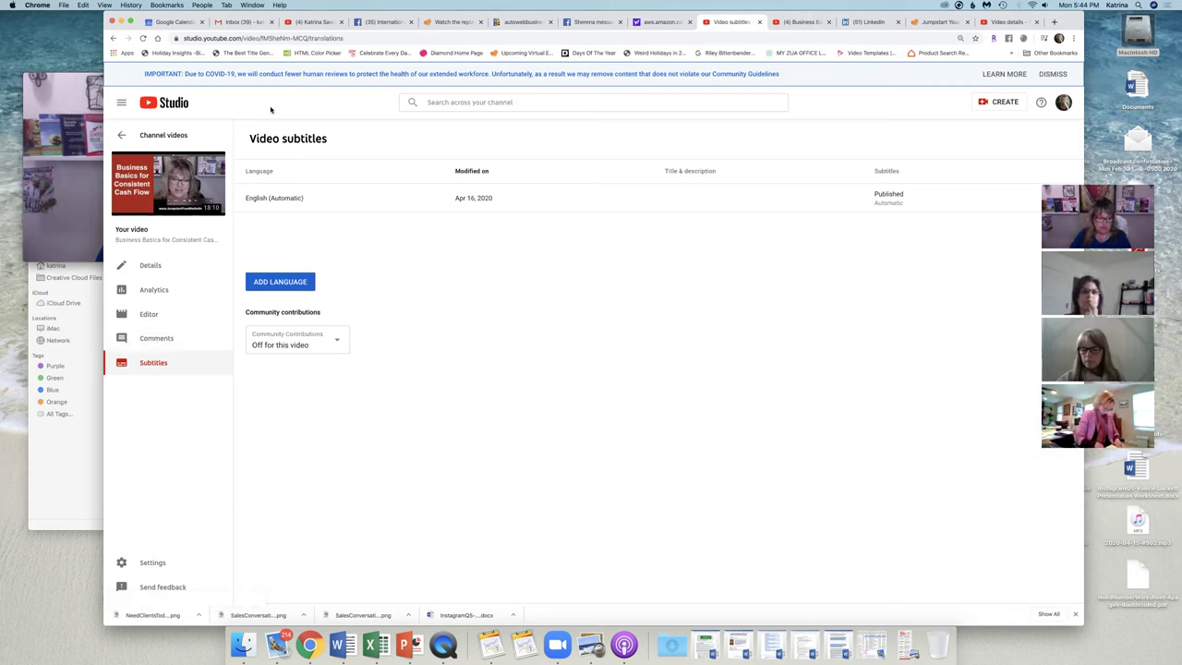
left_click(156, 135)
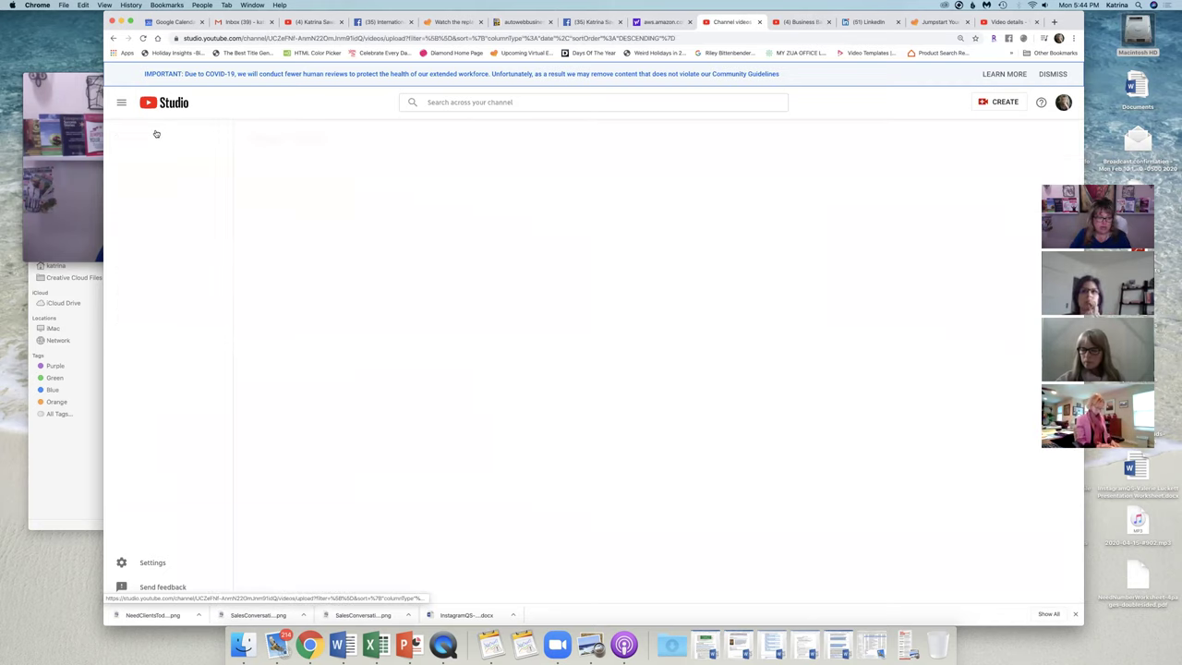
- View the public channel page, pausing its featured video, and return to the channel dashboard in YouTube Studio
left_click(1063, 104)
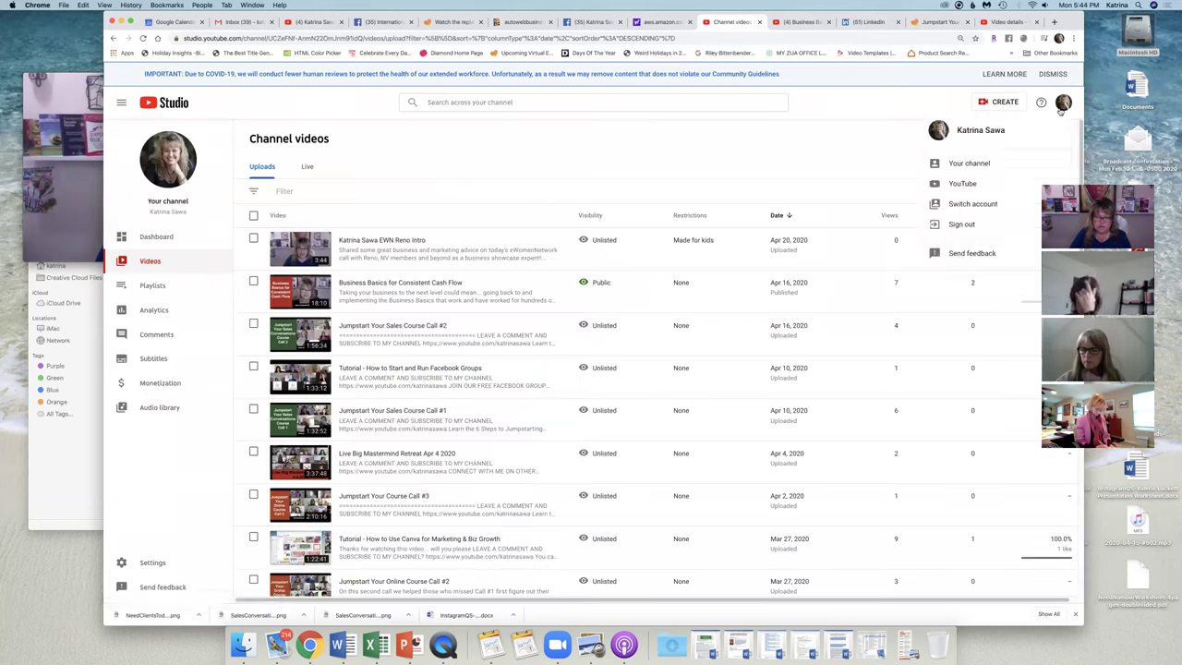
left_click(961, 163)
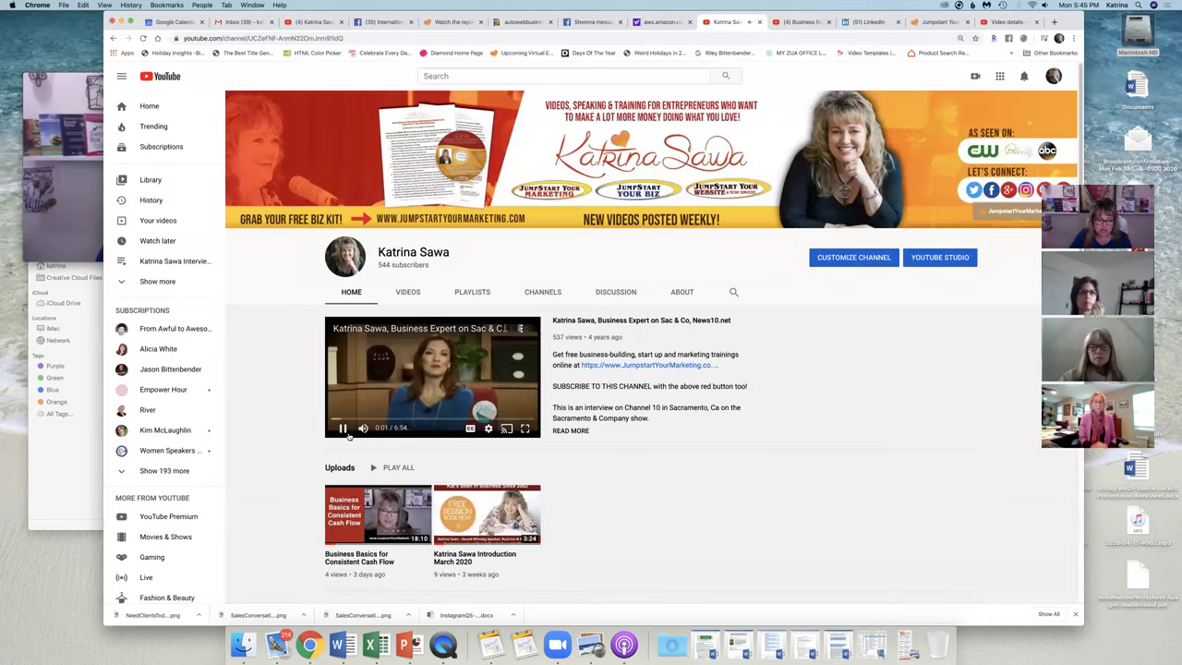
left_click(341, 429)
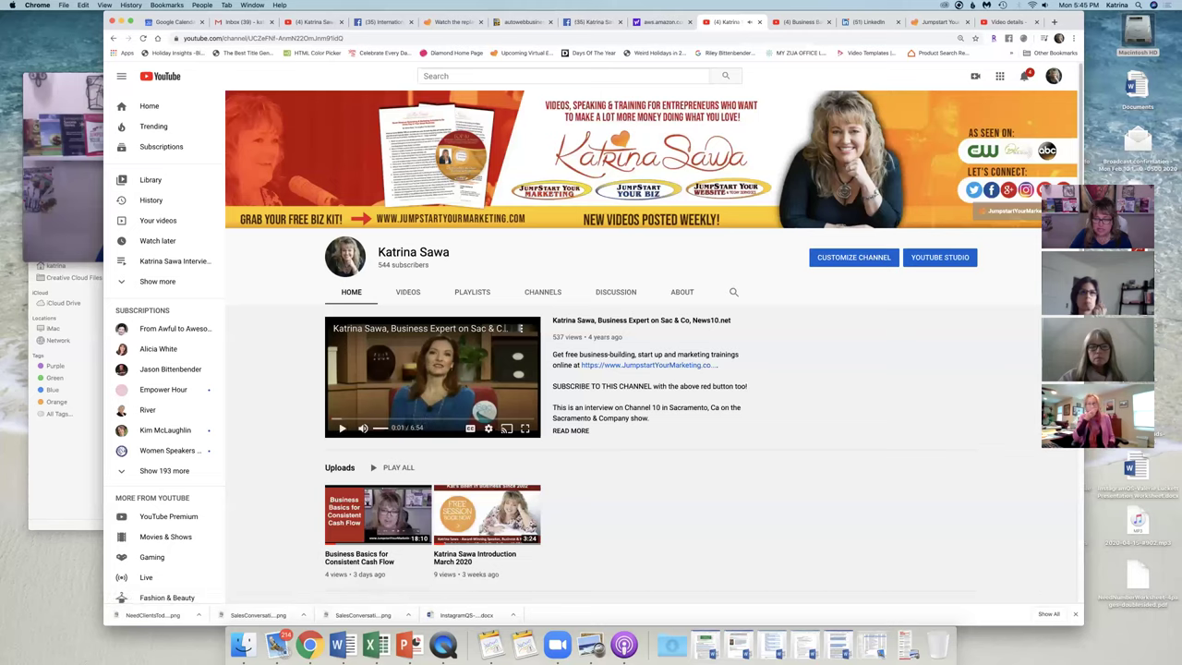
left_click(940, 257)
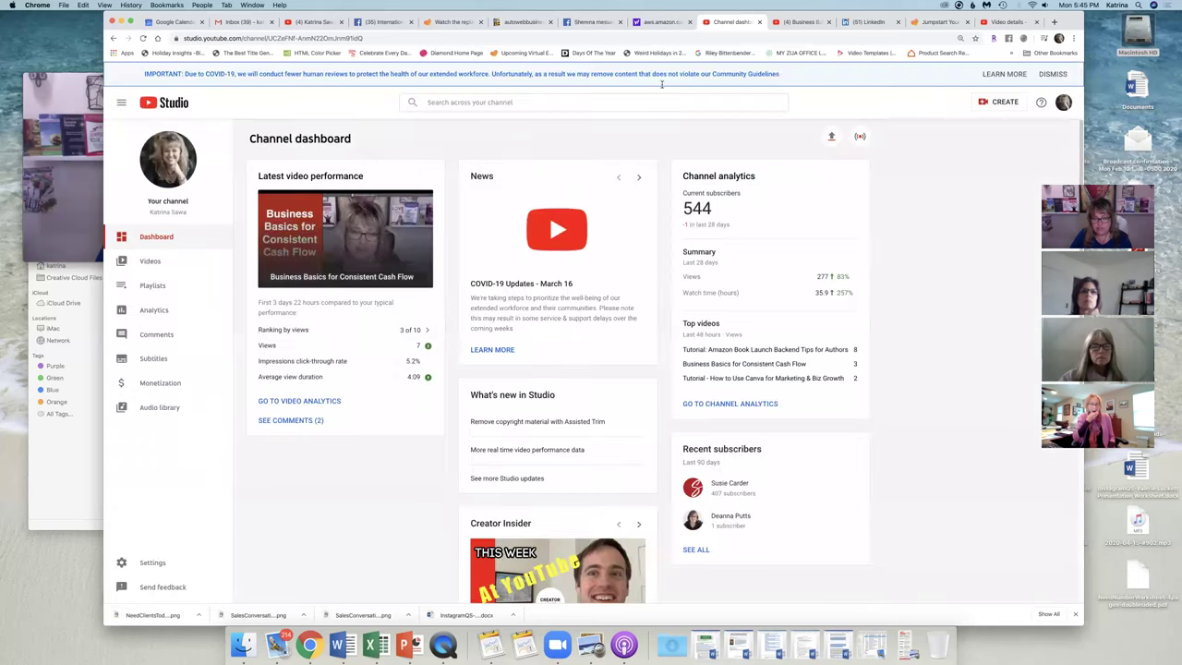
- Search the channel's videos for "speaking", look through the matches and close the search
left_click(149, 262)
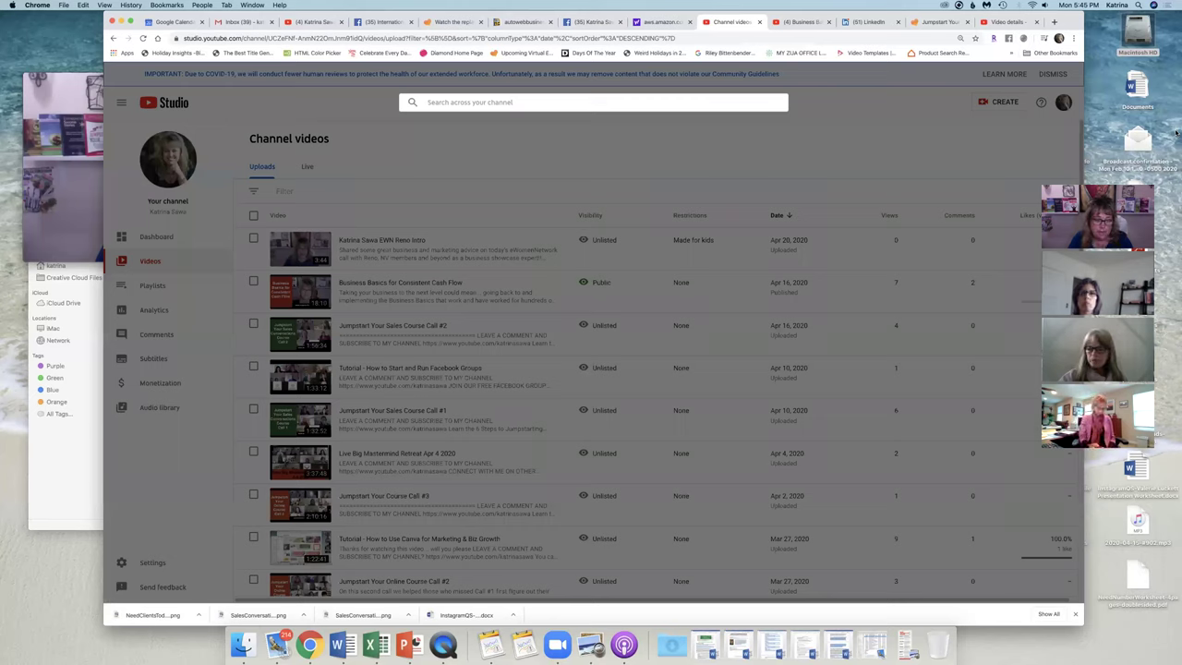
type("speaking")
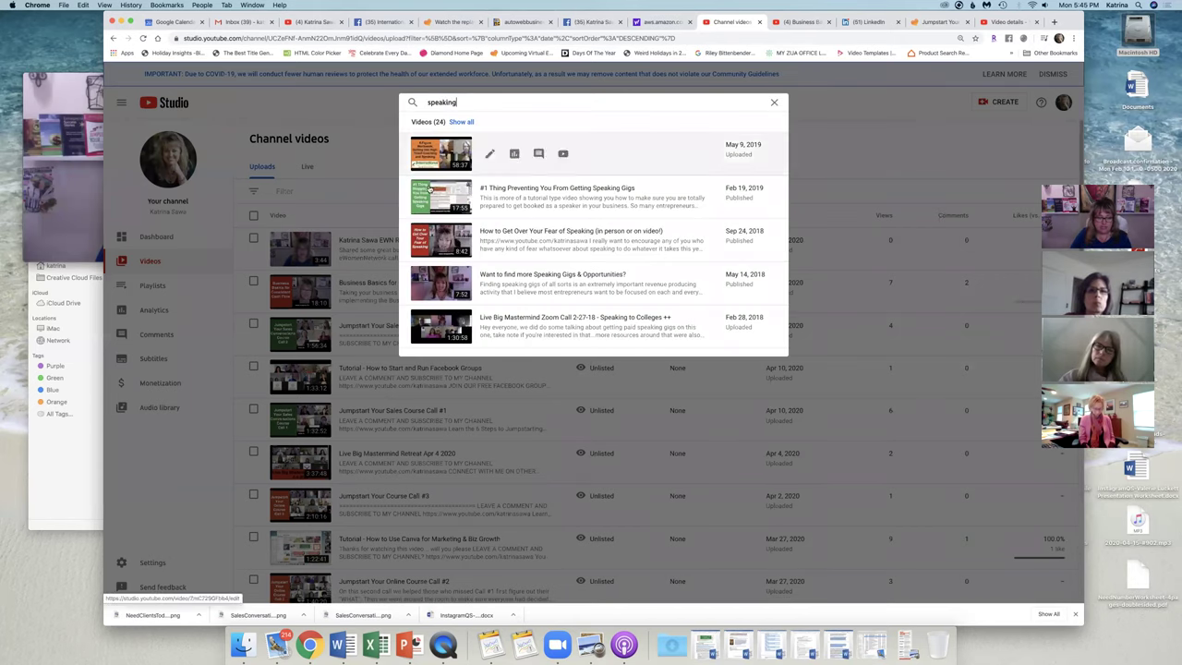
mouse_move(552, 339)
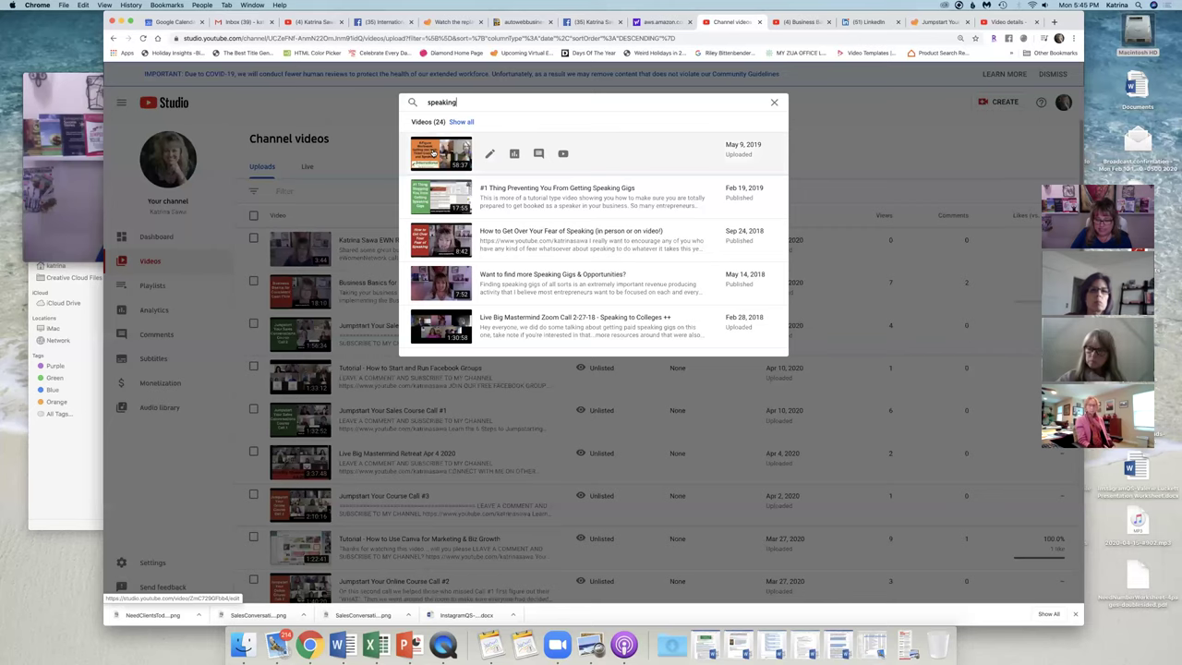
left_click(773, 101)
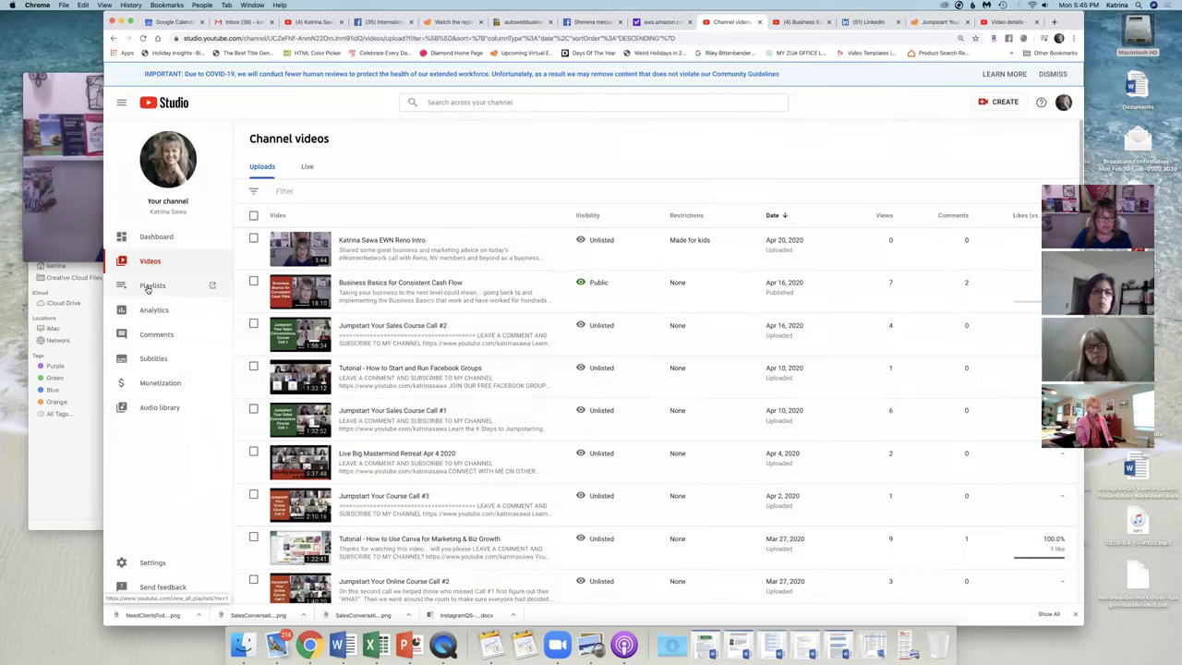
- Look through the channel's playlists and their visibility, view the Diamond Training playlist and return to the playlist overview
left_click(148, 289)
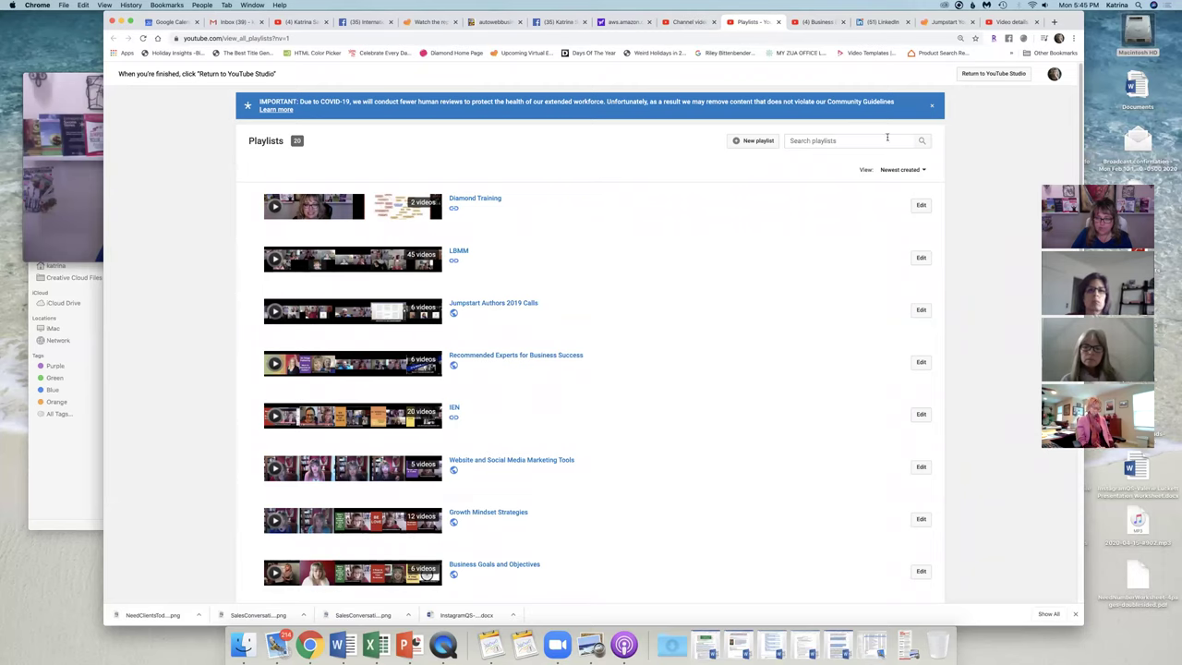
scroll(1081, 123, "down", 2)
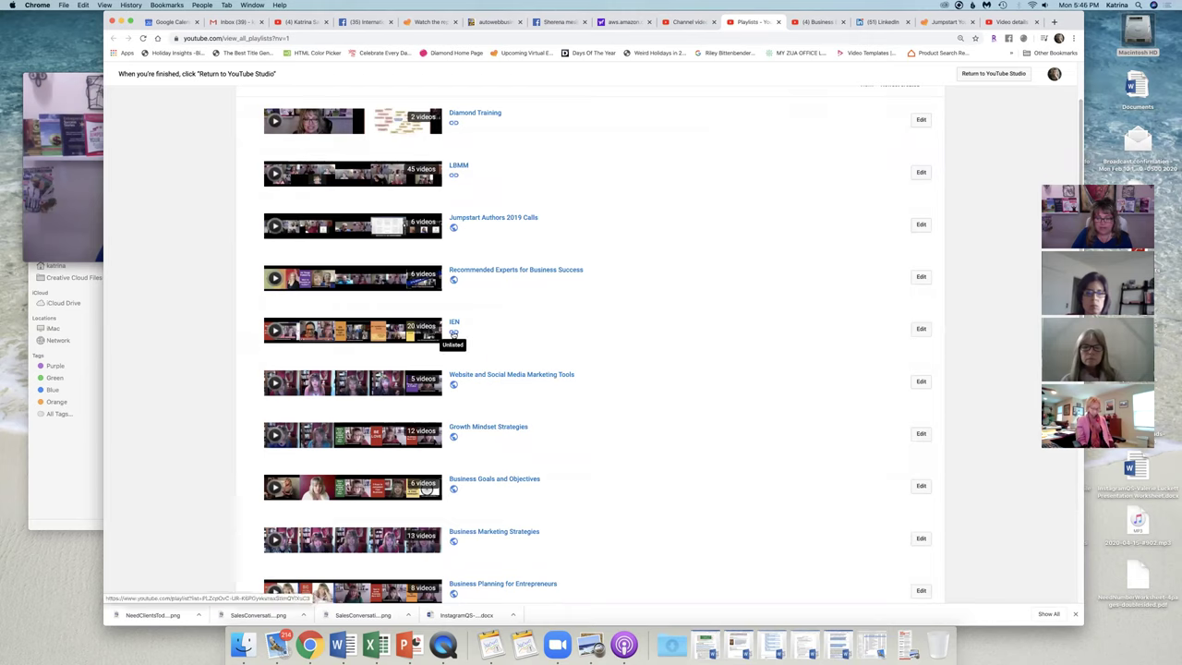
left_click(921, 122)
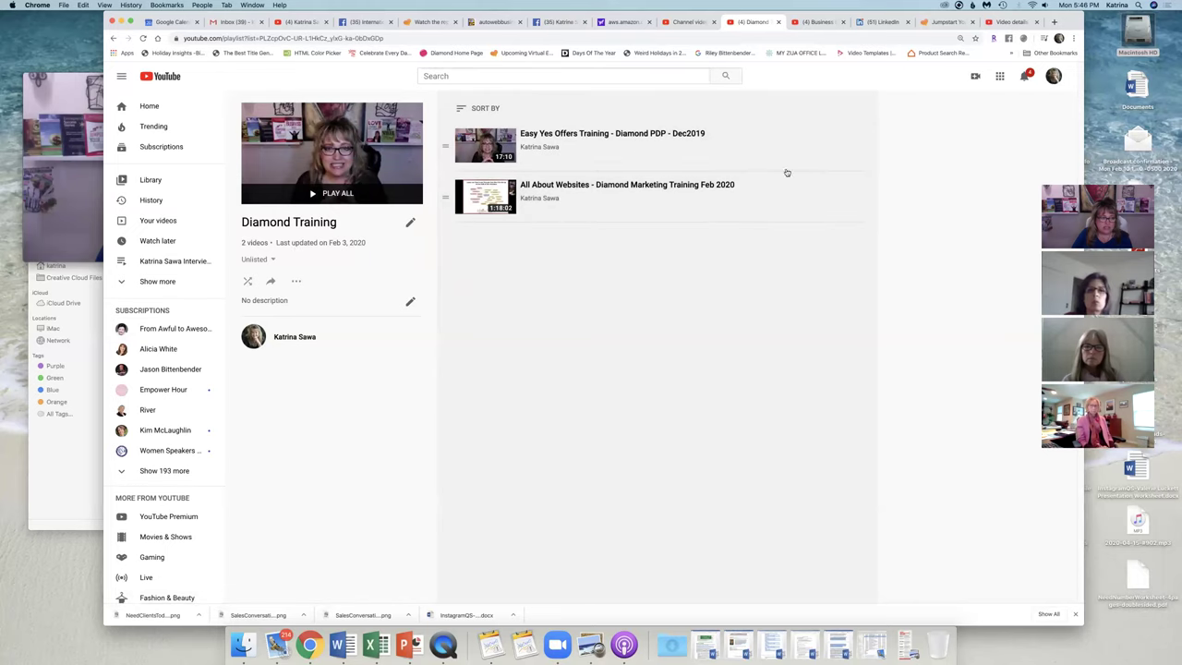
left_click(112, 39)
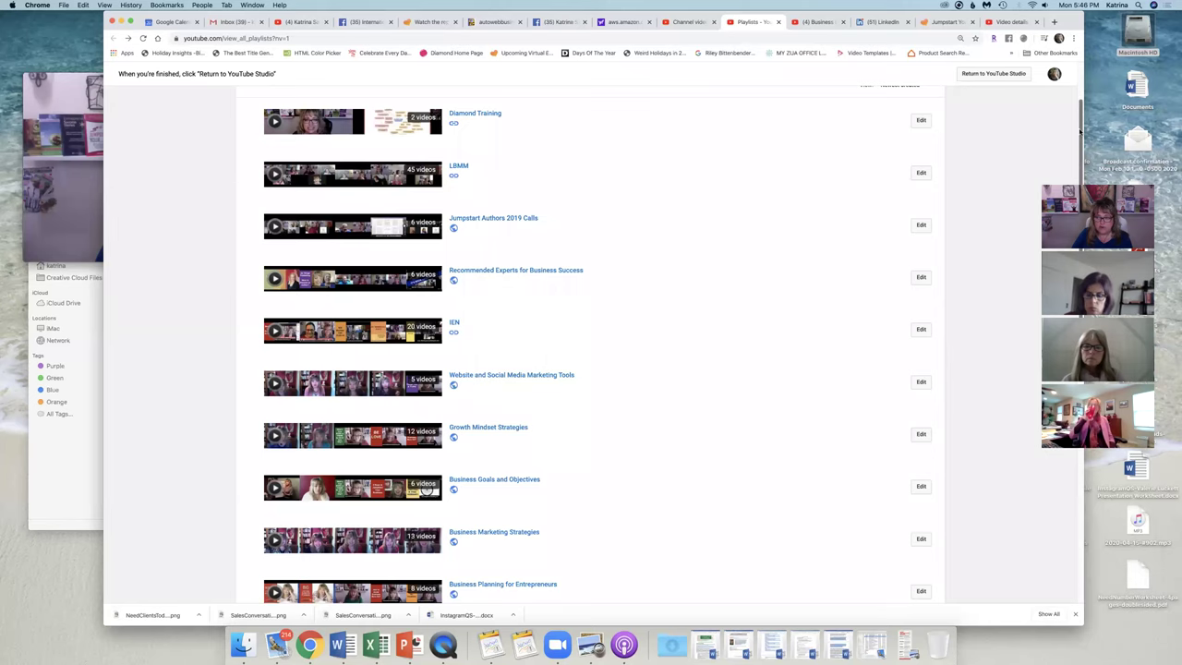
scroll(1083, 83, "up", 2)
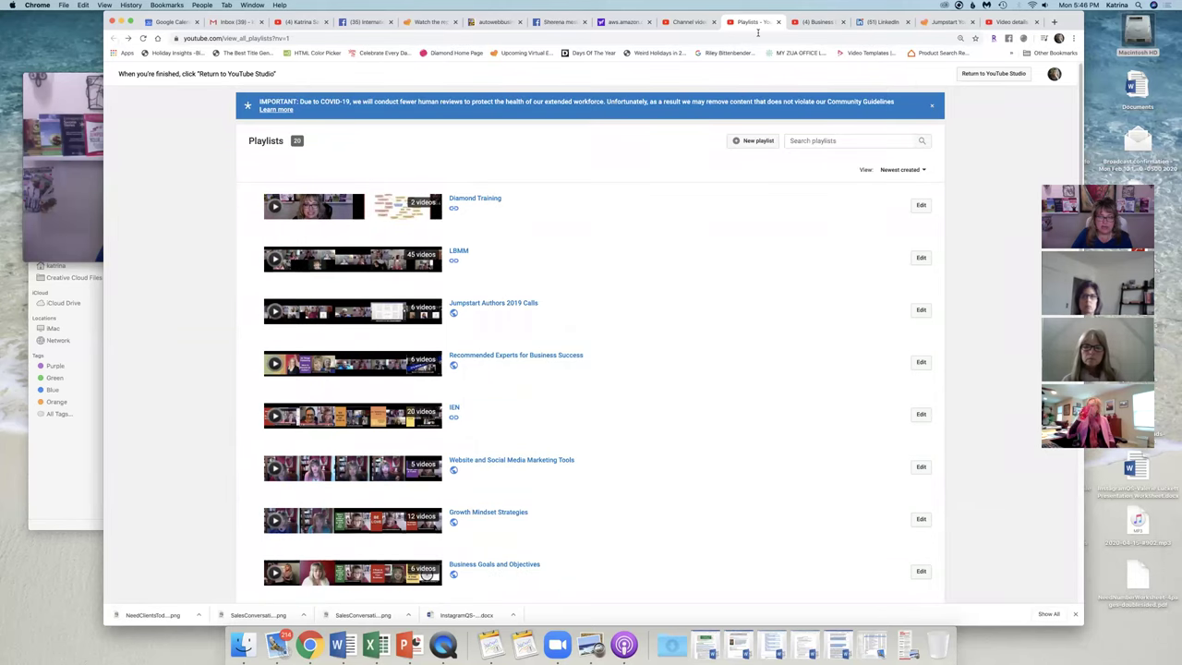
- Return to YouTube Studio and examine the channel analytics overview for the last 28 days, including the top videos
left_click(688, 21)
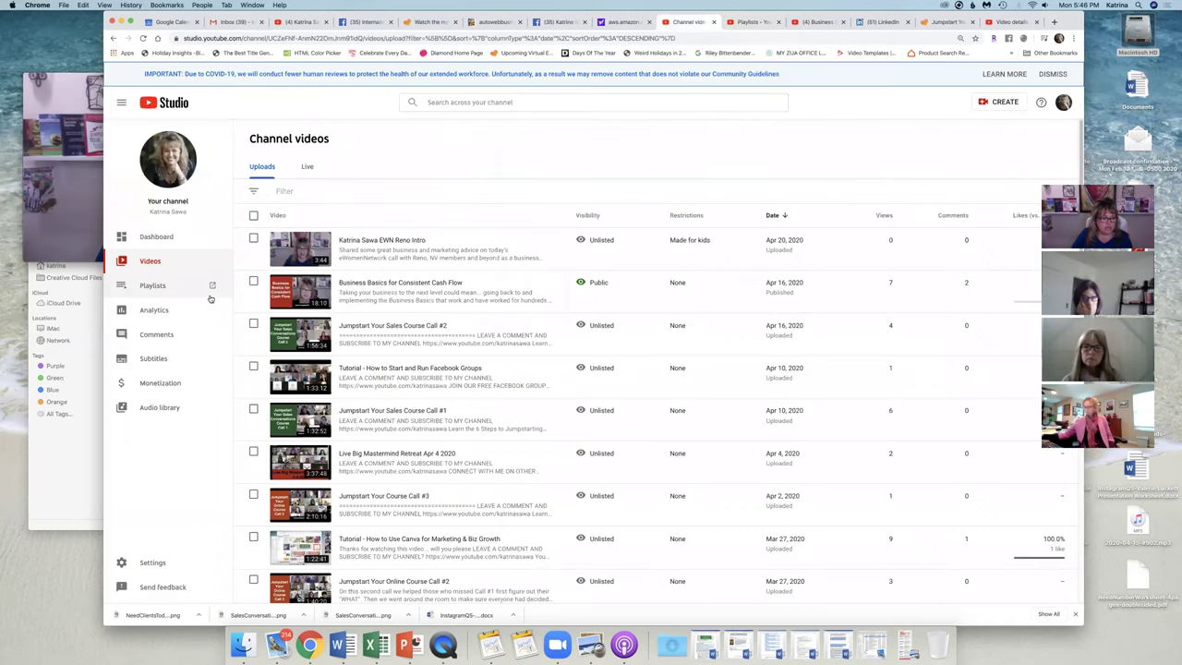
left_click(153, 310)
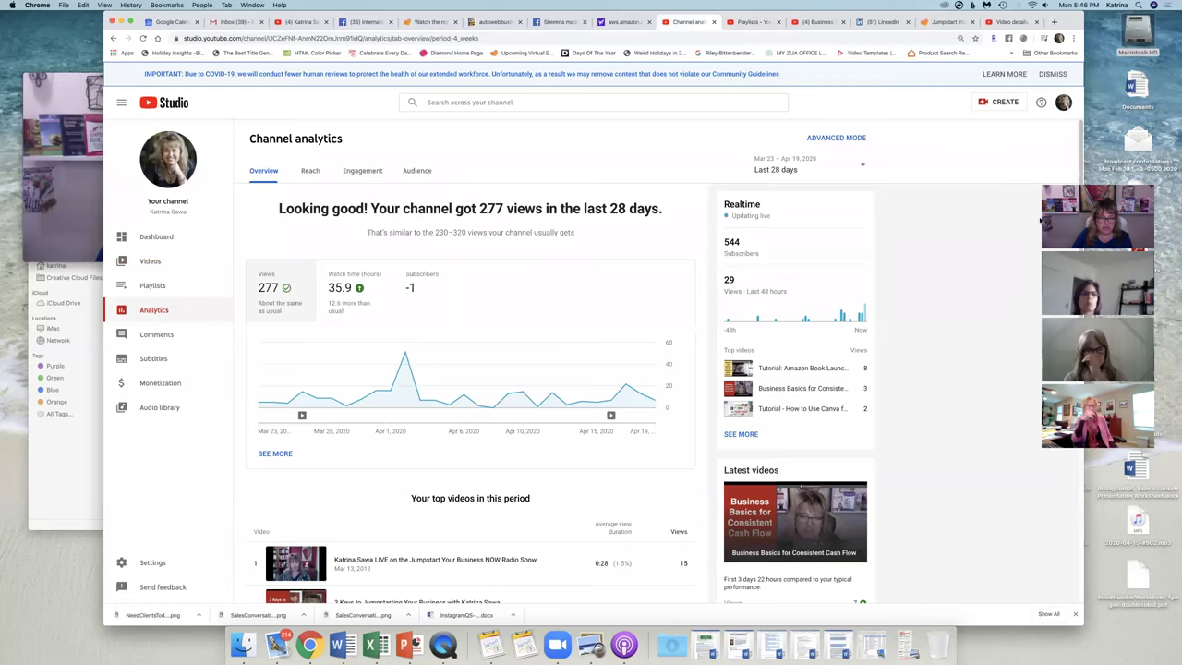
scroll(1080, 351, "down", 5)
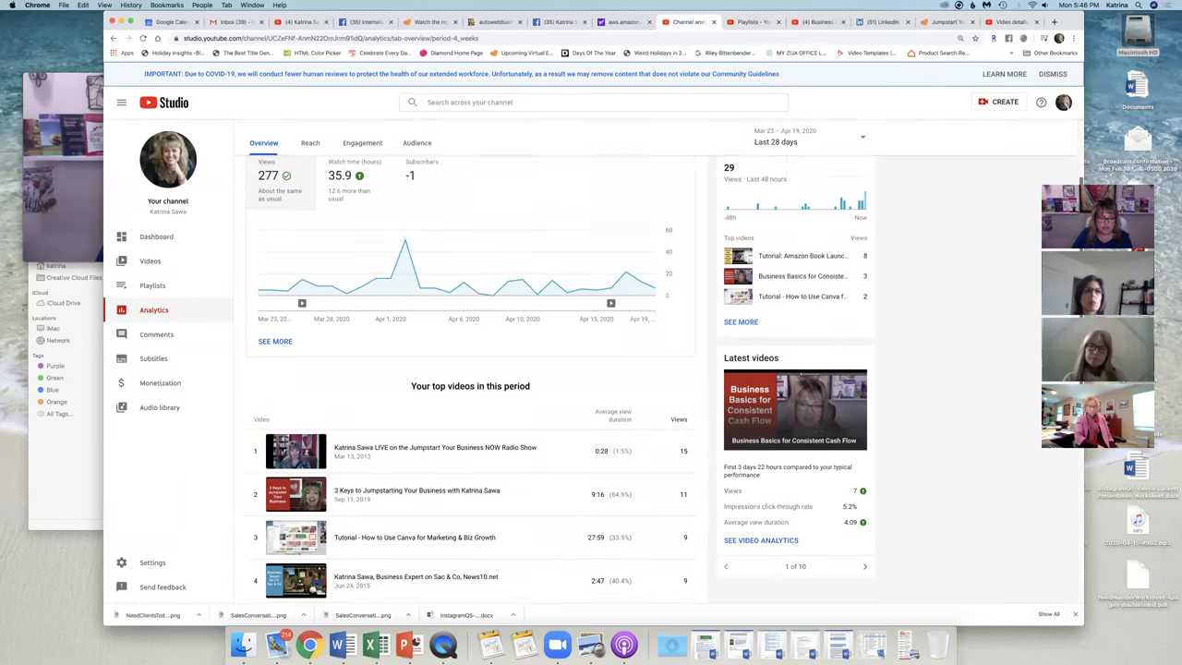